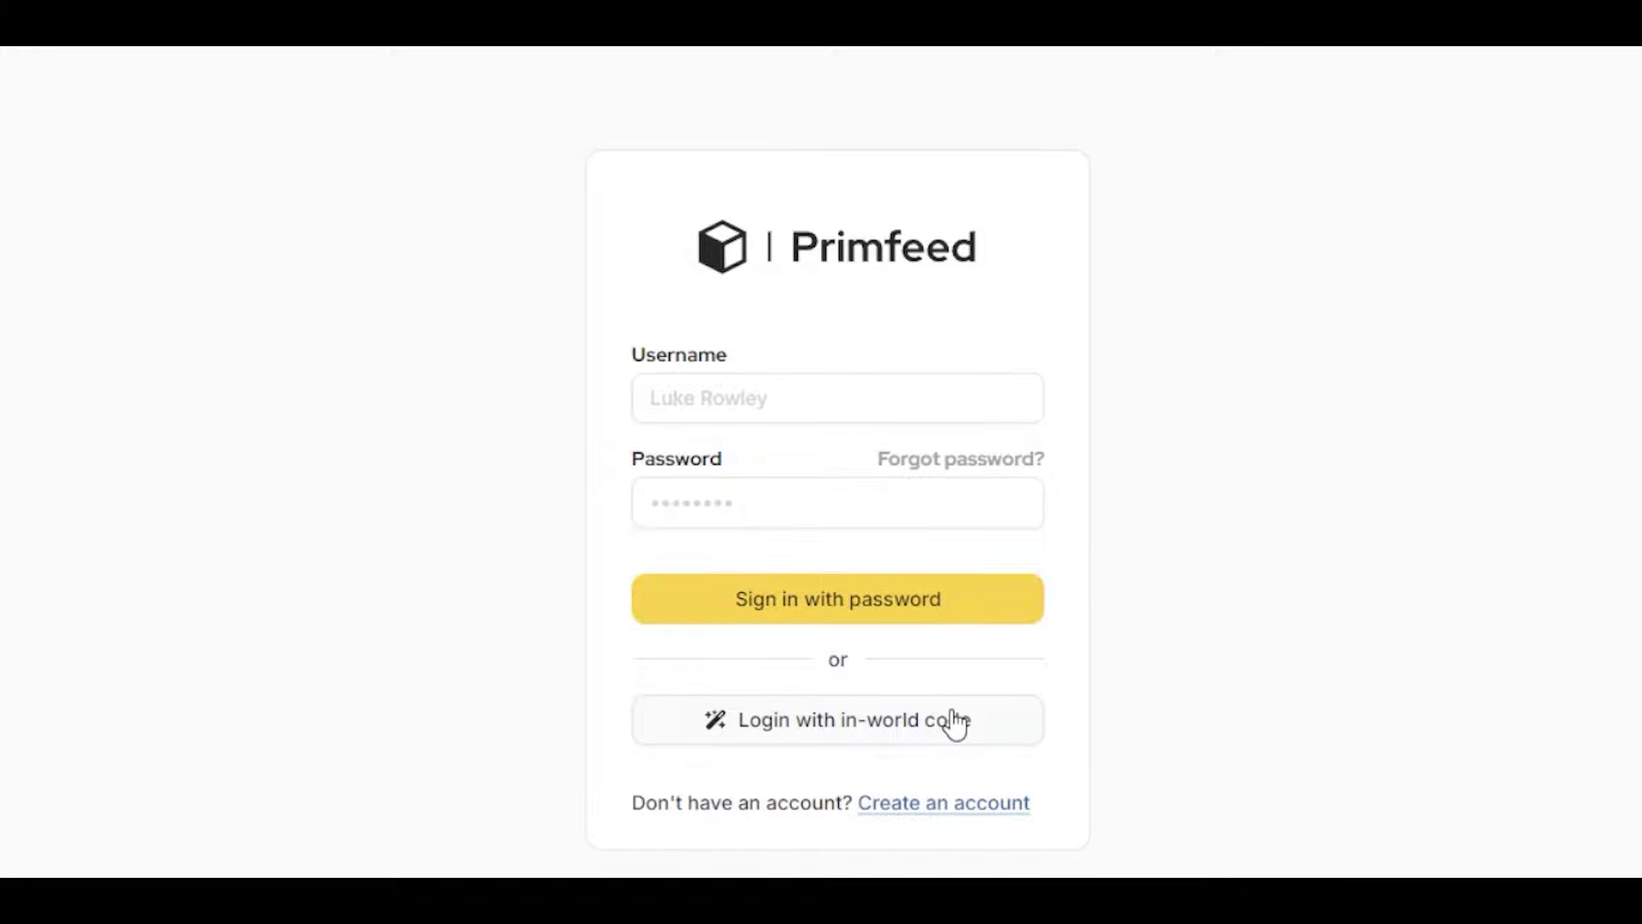
# Sign up on Primfeed with the avatar's name, the pasted in-world code and accepted terms
pyautogui.click(914, 802)
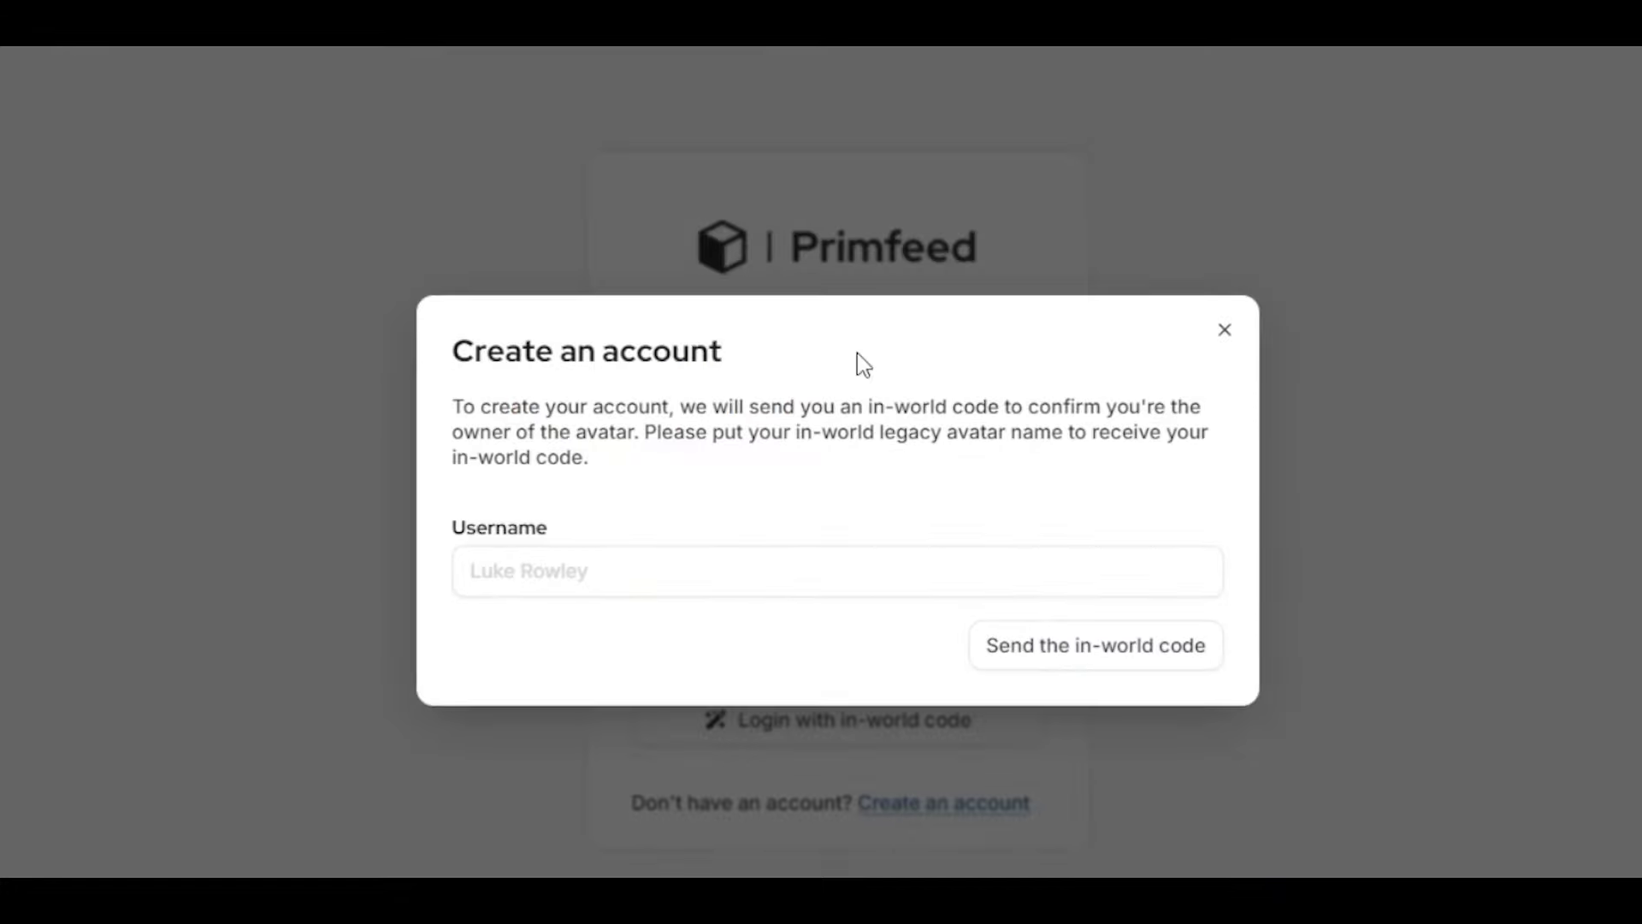
pyautogui.moveTo(883, 408); pyautogui.dragTo(1131, 408)
pyautogui.click(1058, 422)
pyautogui.click(518, 575)
pyautogui.write('n')
pyautogui.write('sl')
pyautogui.click(1136, 634)
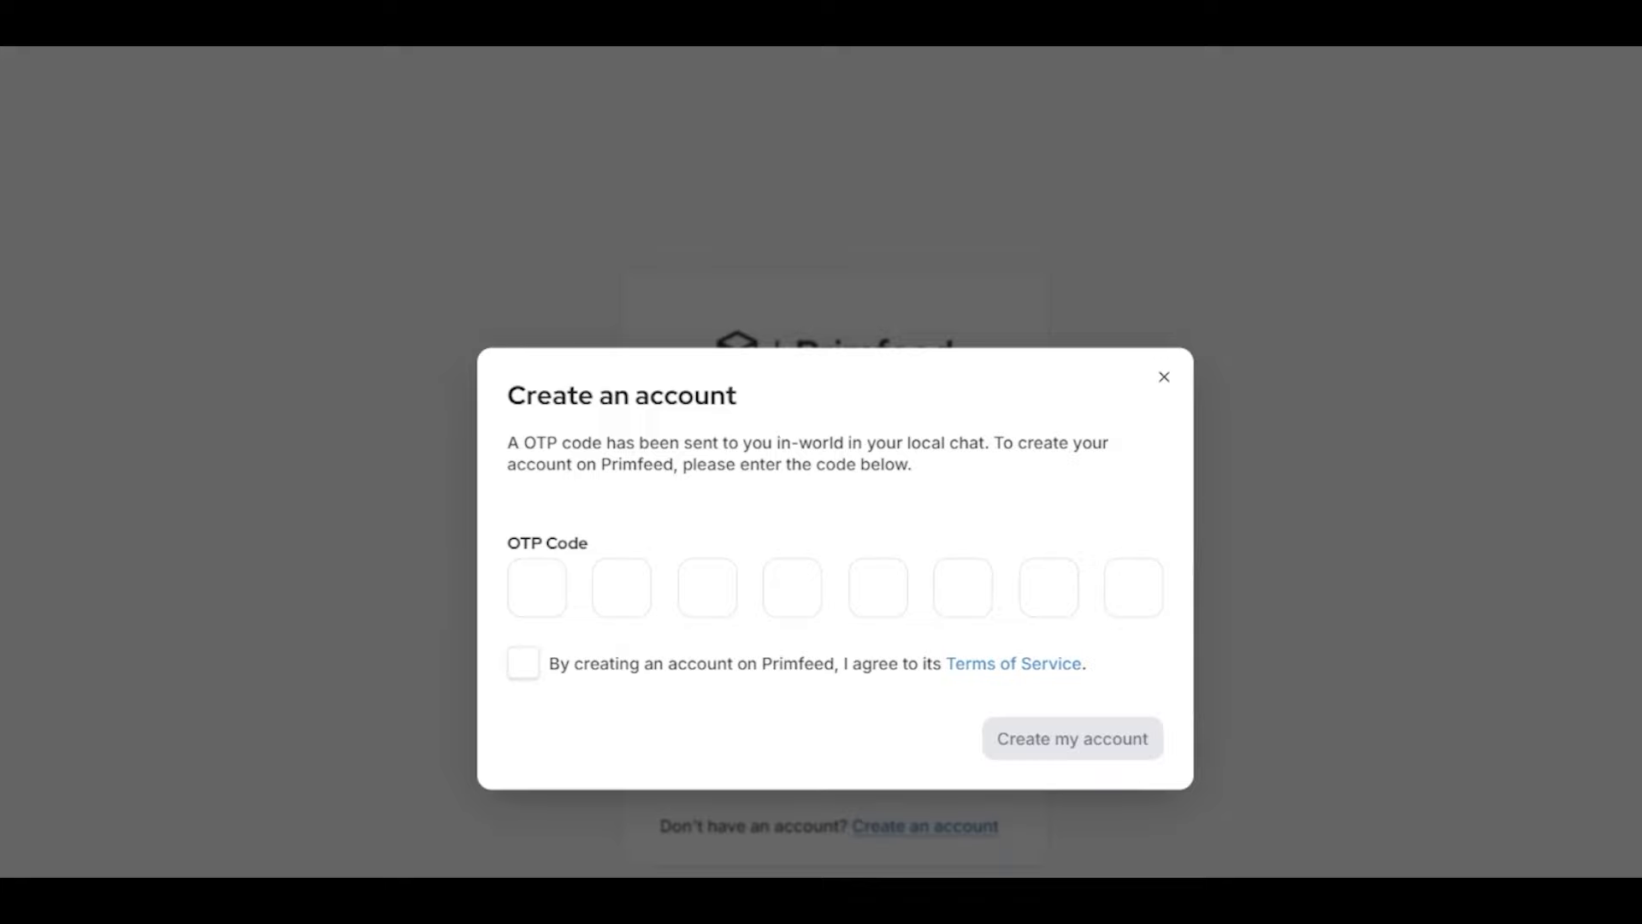
pyautogui.hotkey('ctrl', 'v')
pyautogui.click(523, 661)
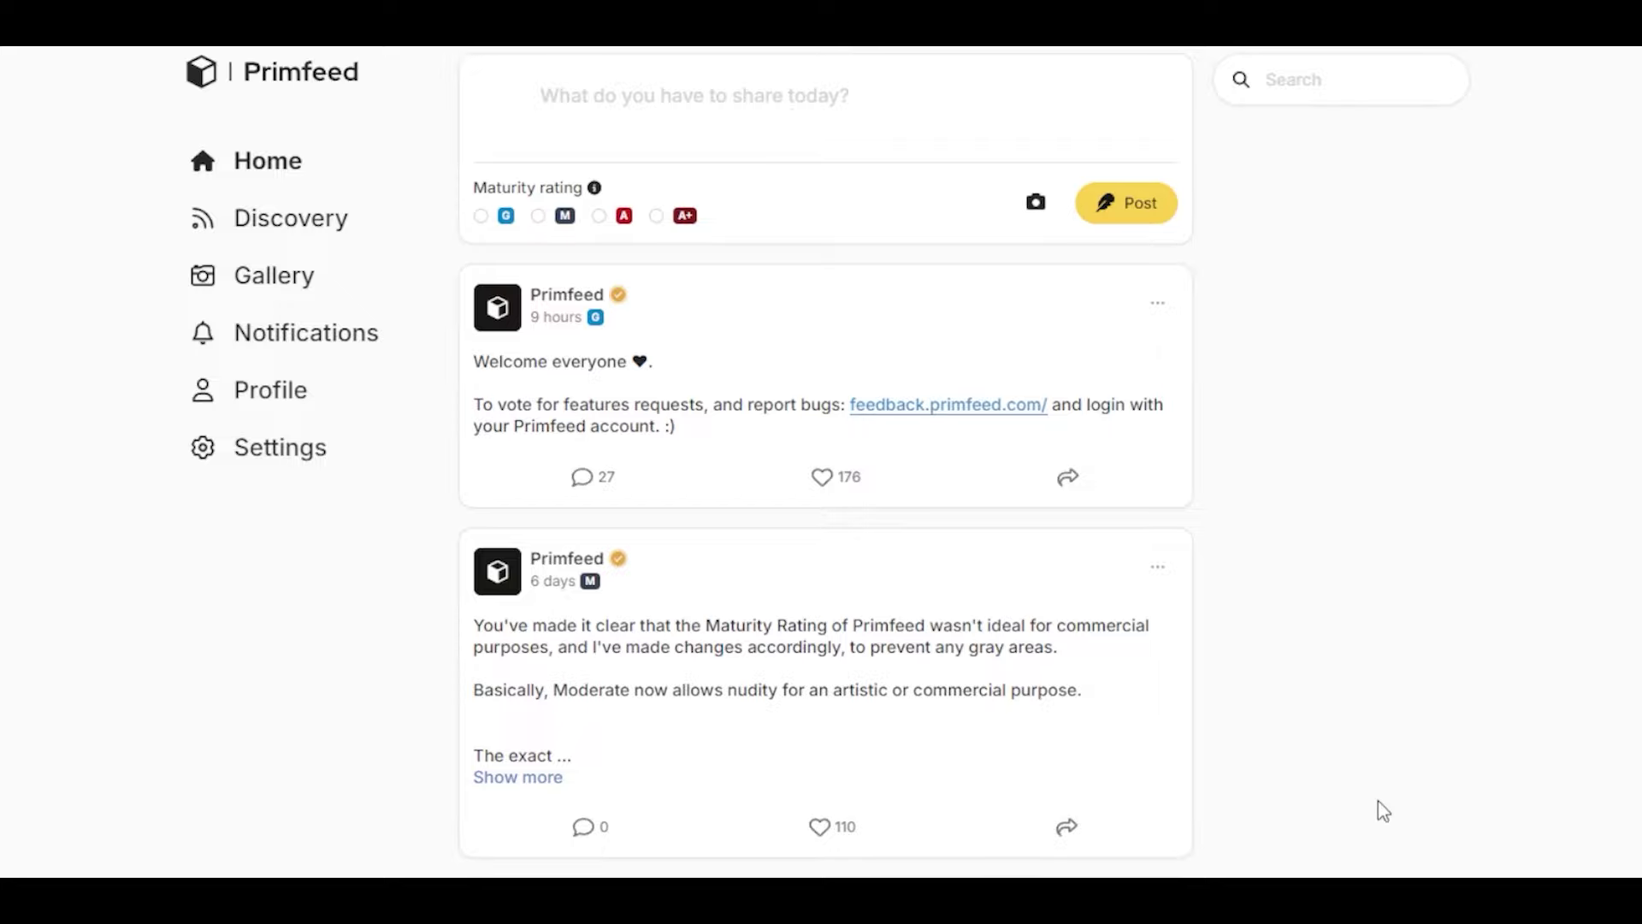
pyautogui.scroll(-4, 1381, 812)
pyautogui.scroll(-4, 1381, 811)
pyautogui.scroll(-5, 1382, 811)
pyautogui.scroll(13, 1381, 812)
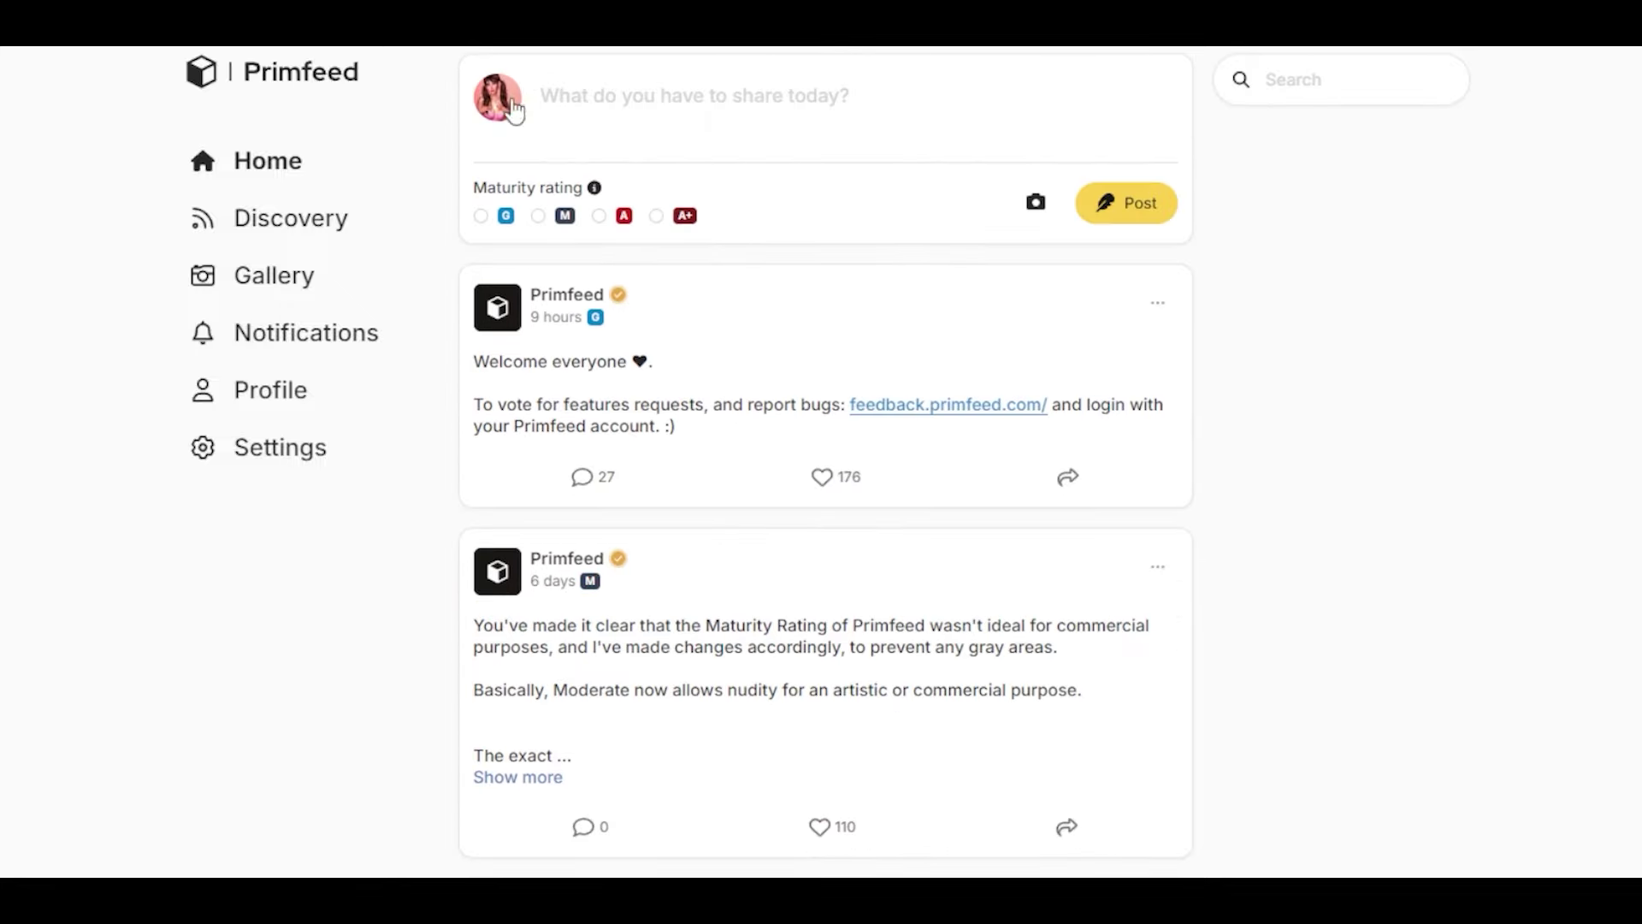
pyautogui.moveTo(497, 97)
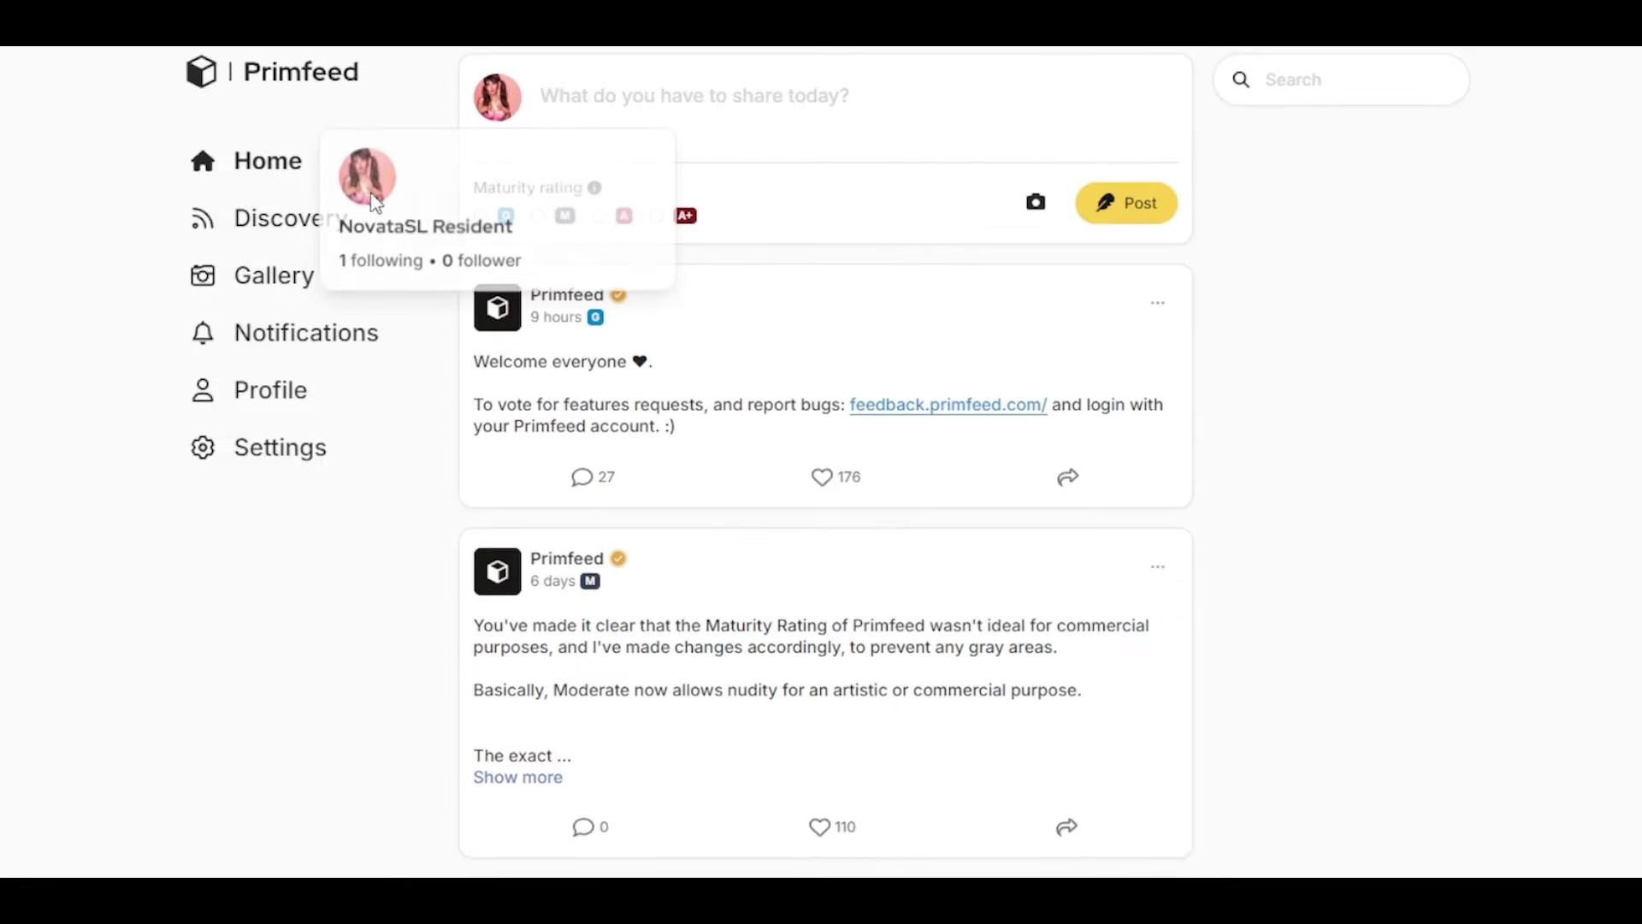
# Open your profile, check its '1 following' list, then move to the Discovery feed
pyautogui.click(257, 400)
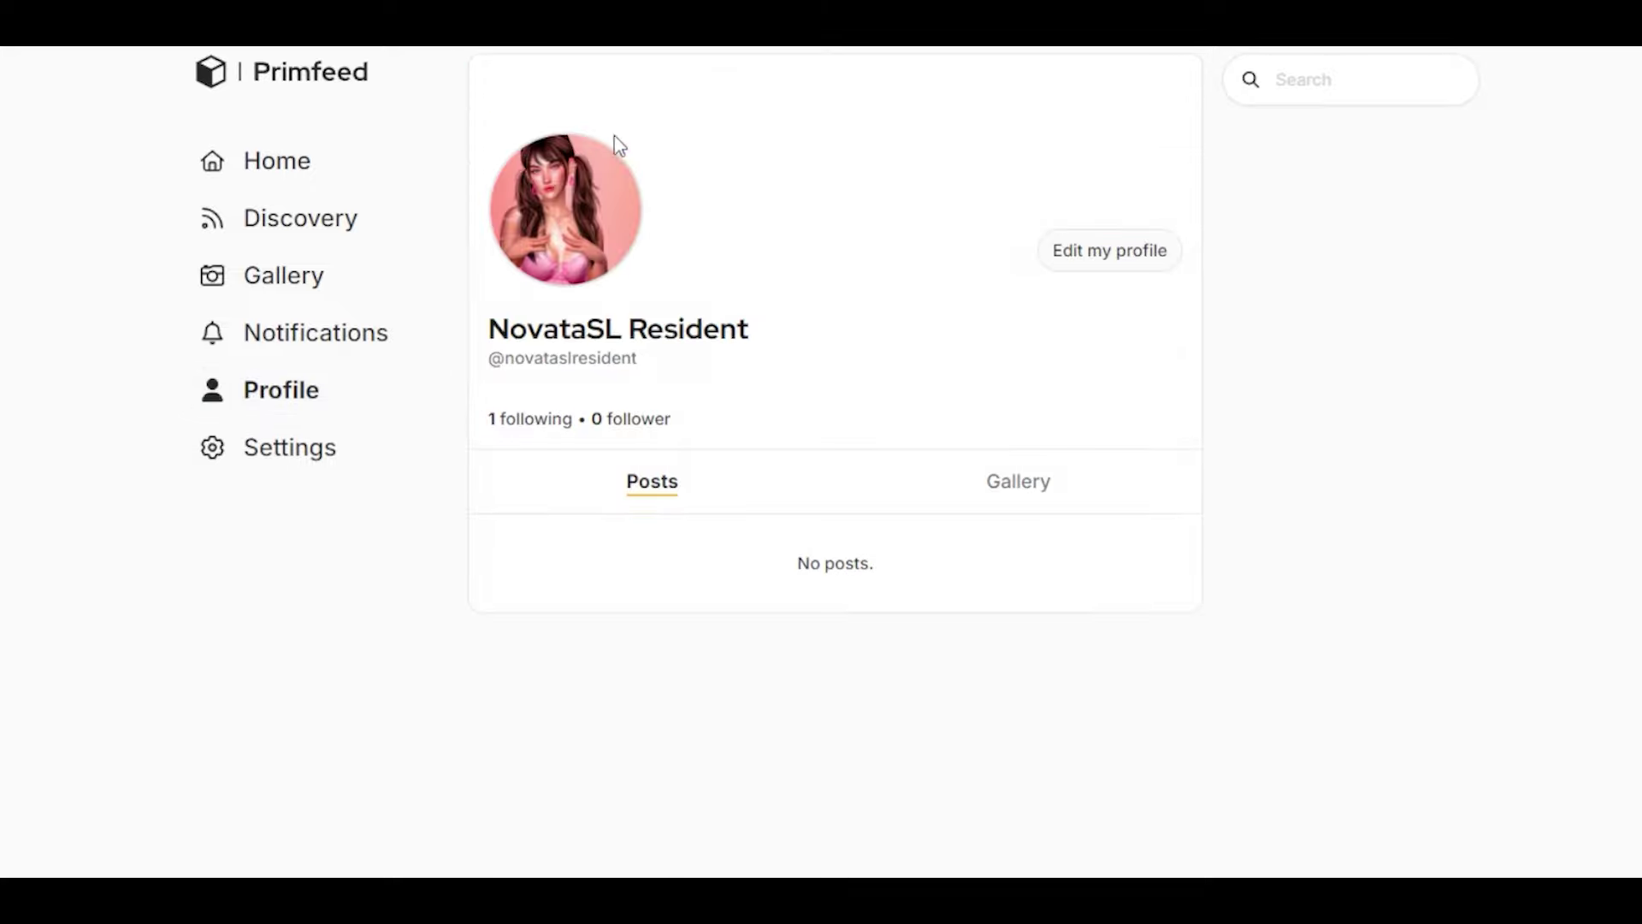
pyautogui.click(531, 423)
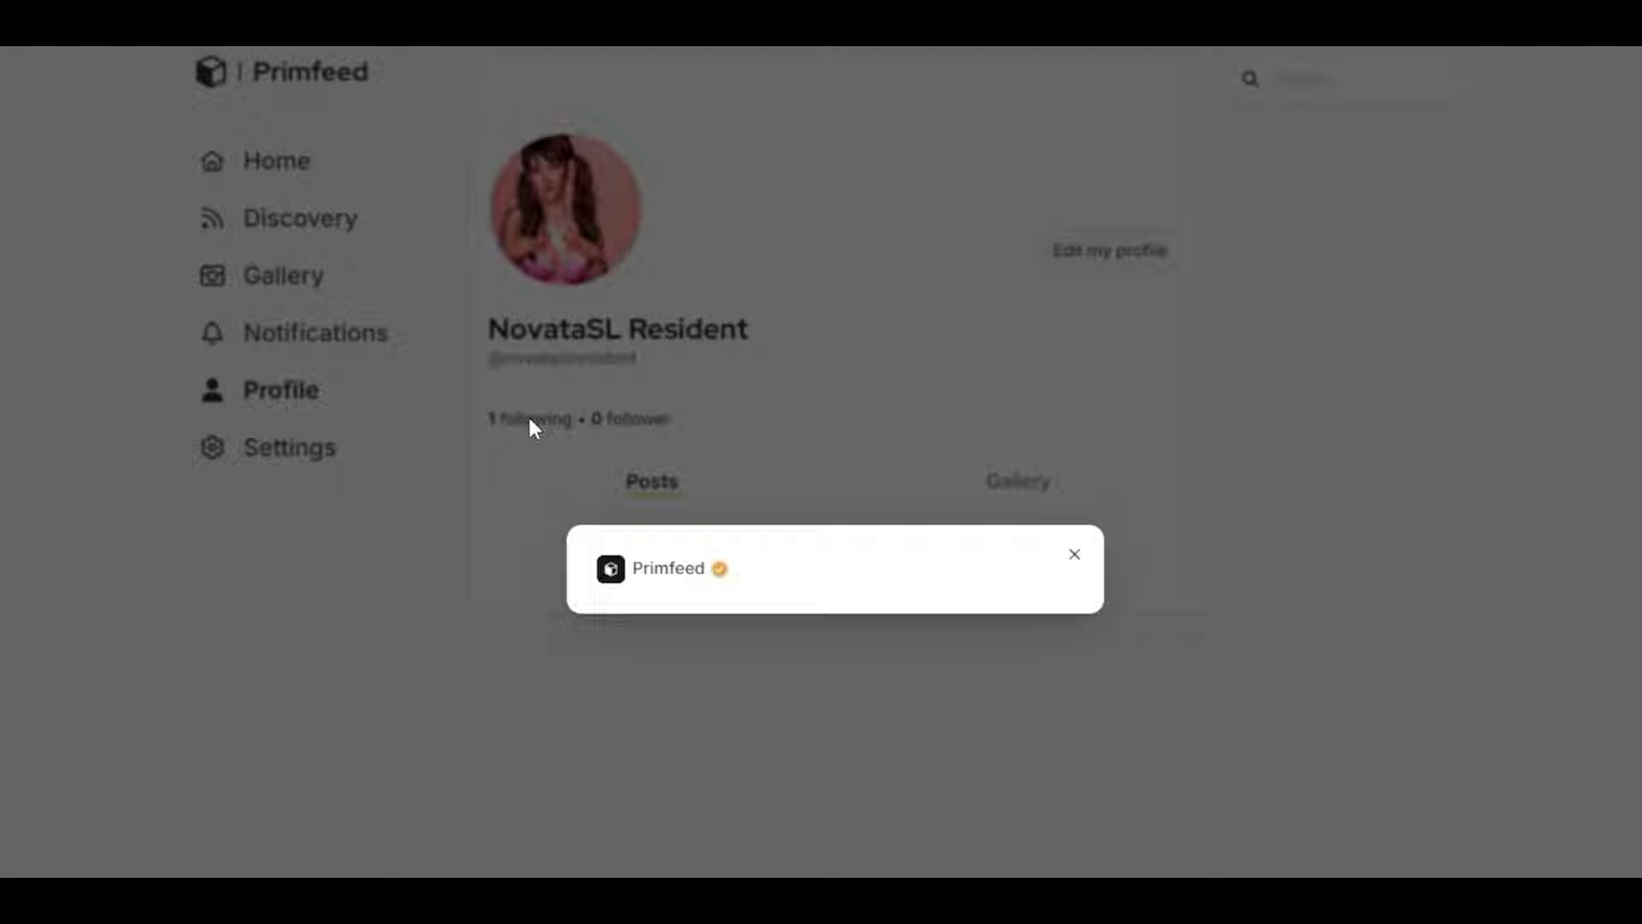
pyautogui.click(1074, 554)
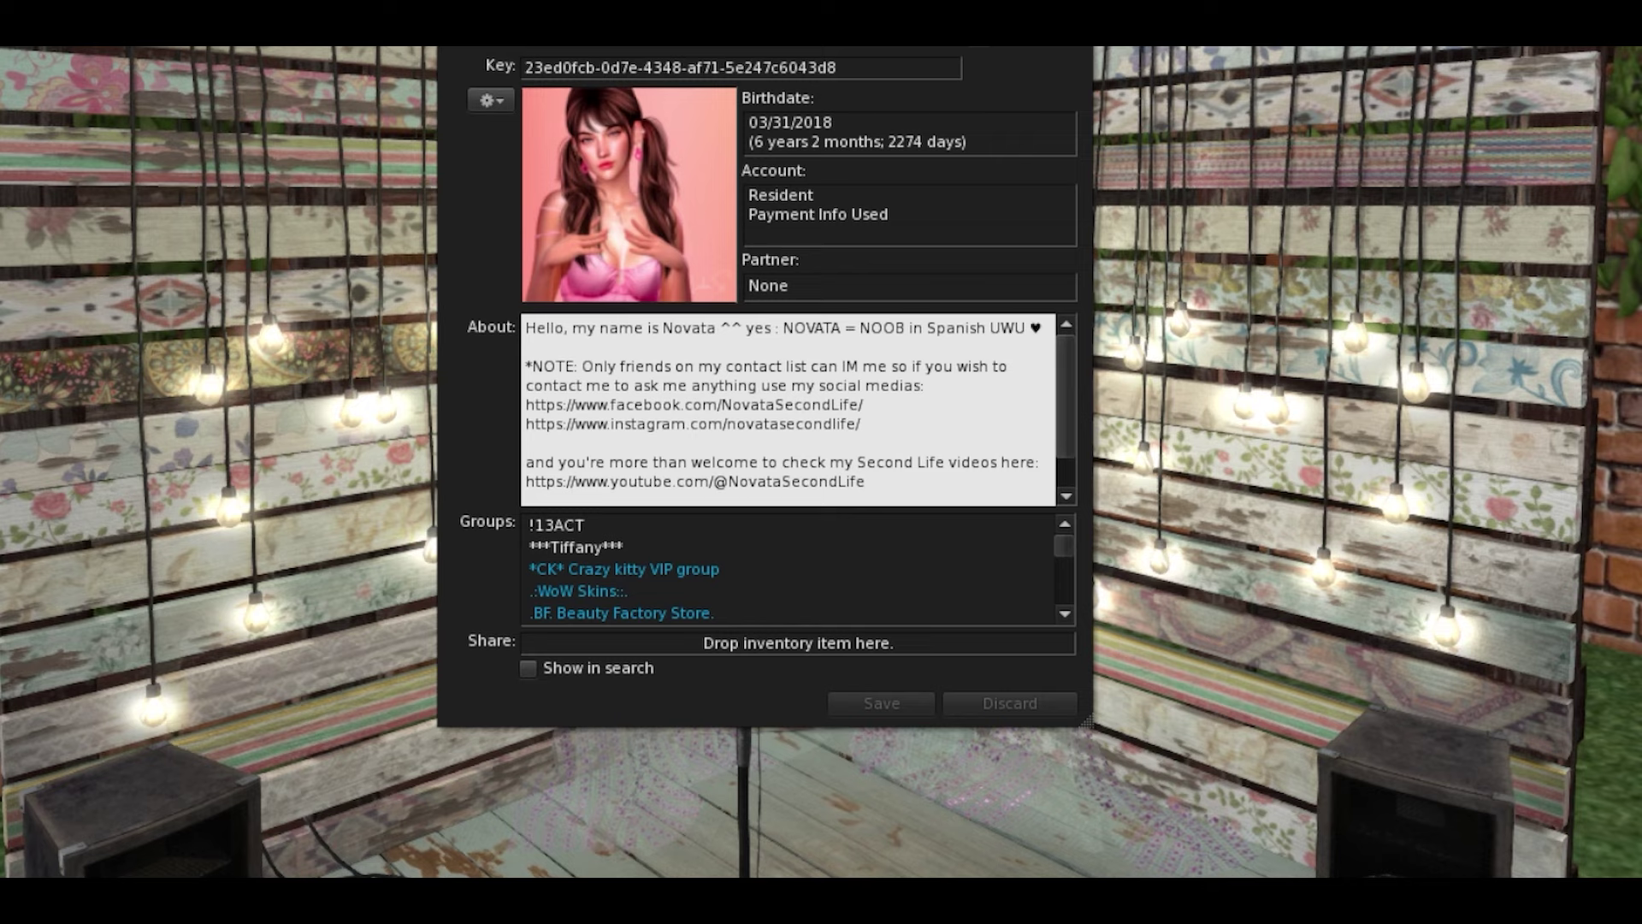
pyautogui.scroll(-2, 789, 410)
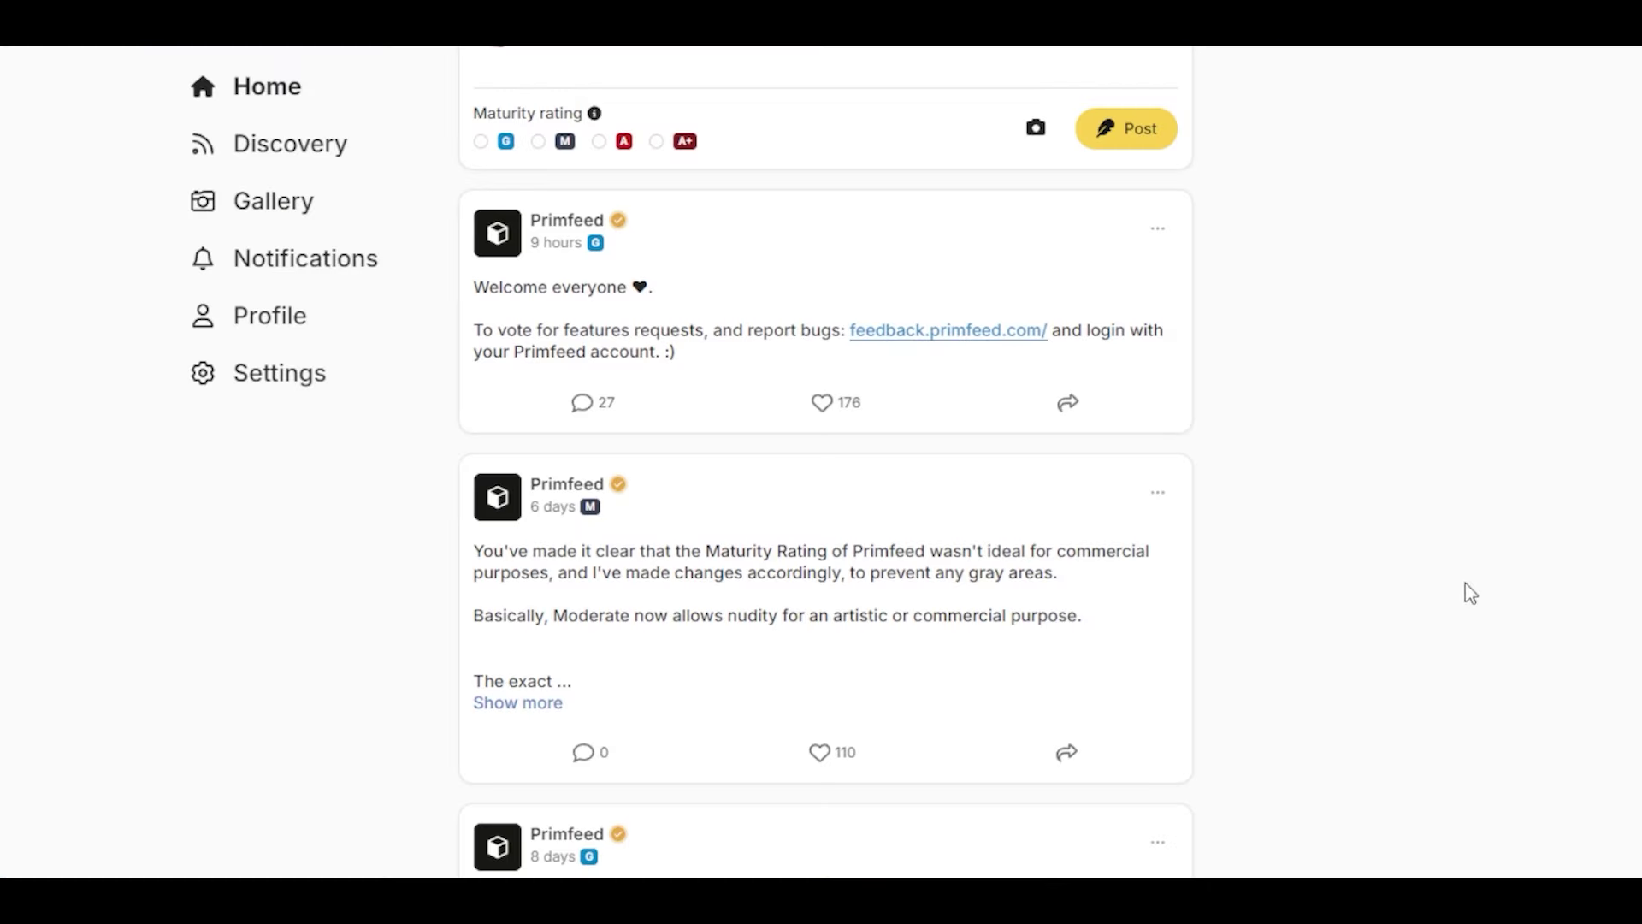
pyautogui.click(266, 154)
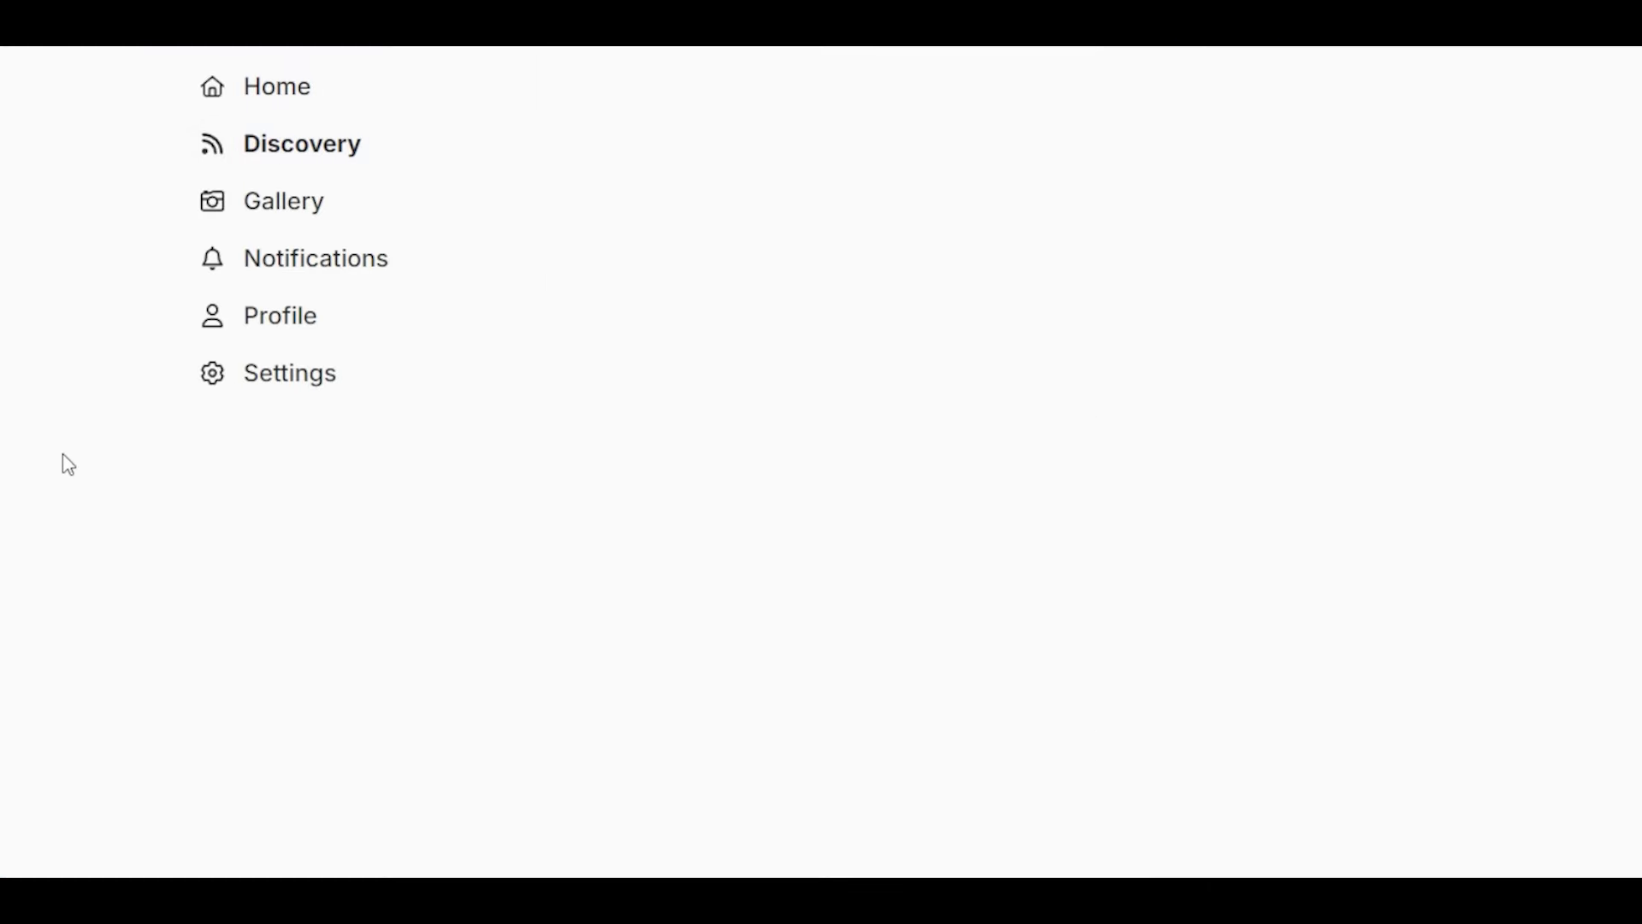
pyautogui.scroll(-5, 1404, 604)
pyautogui.scroll(-5, 1407, 605)
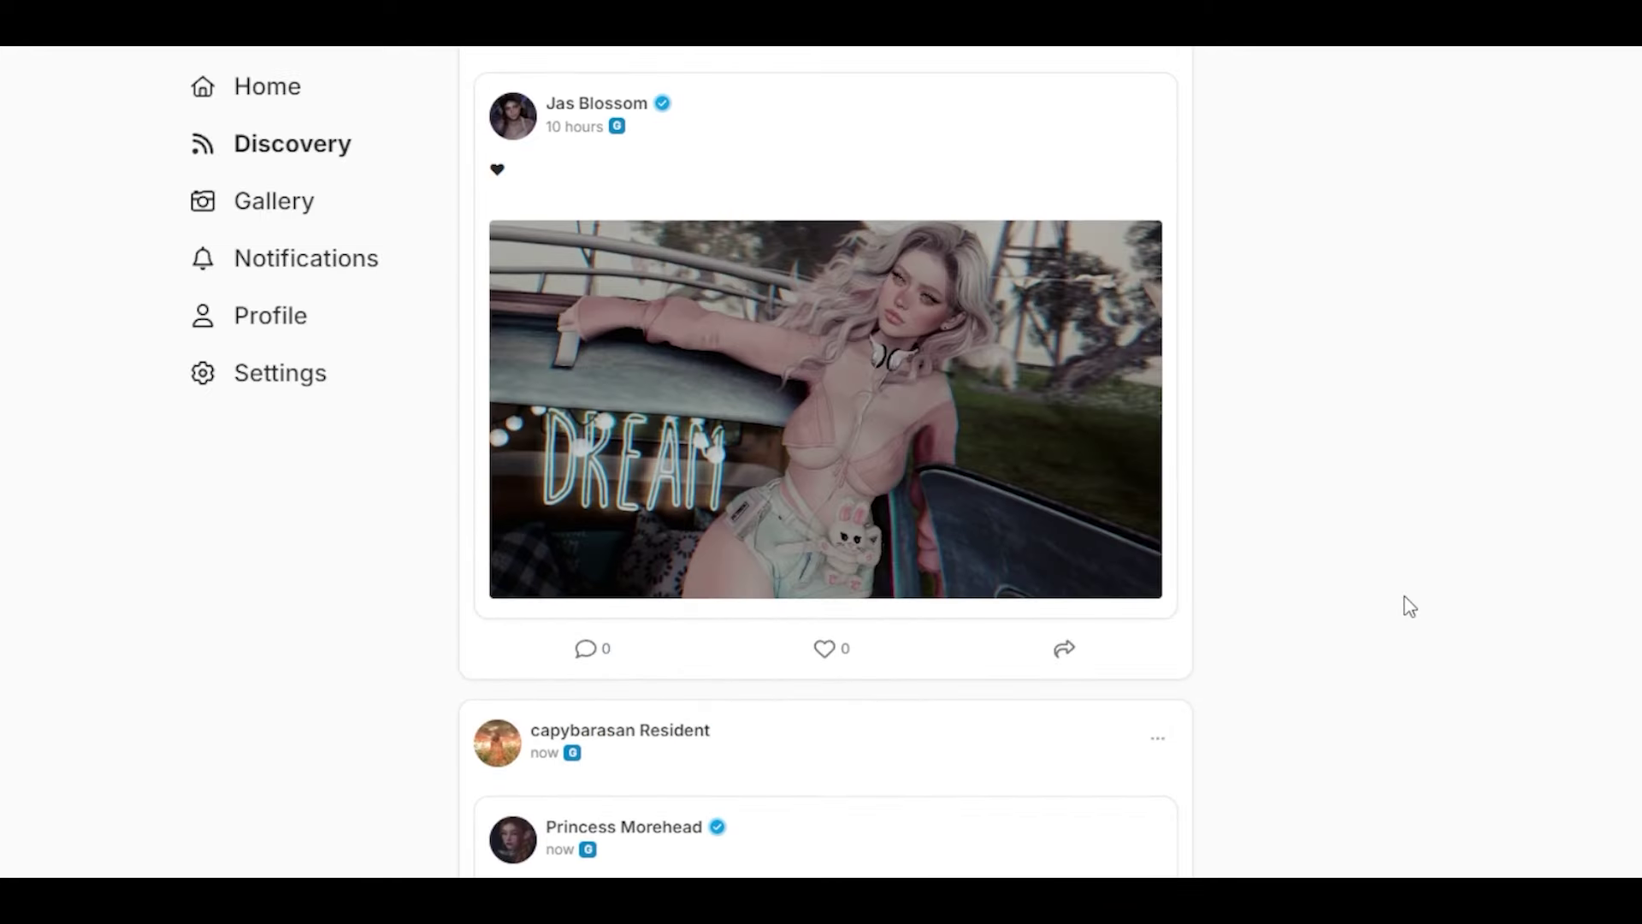
pyautogui.scroll(-3, 1408, 605)
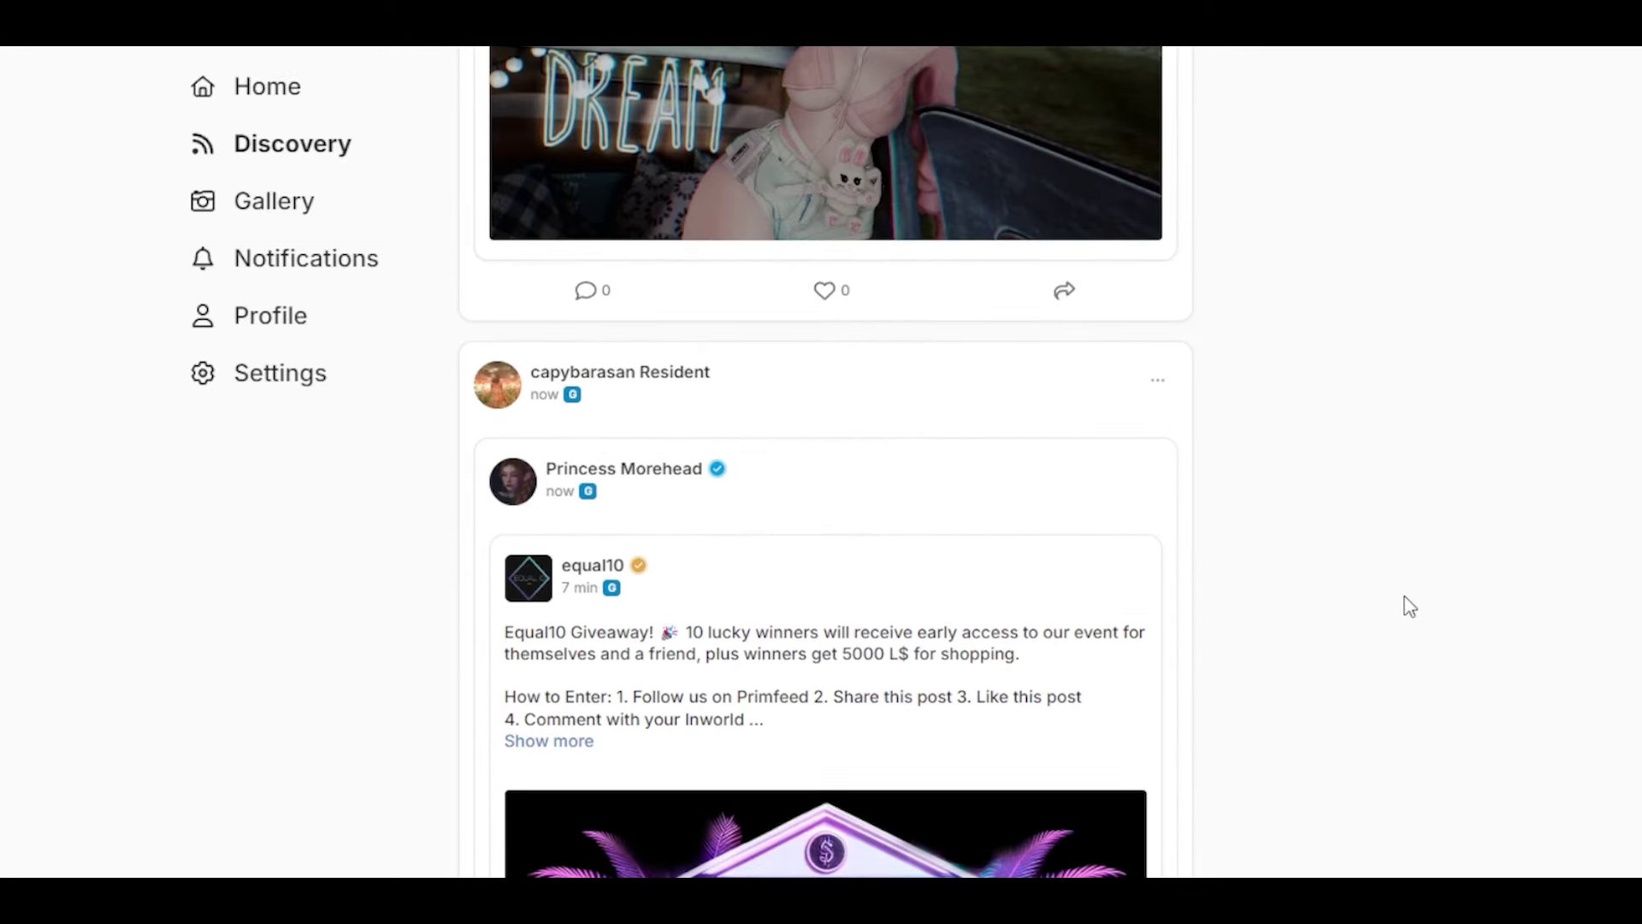
pyautogui.scroll(-2, 1408, 606)
pyautogui.scroll(-3, 1409, 606)
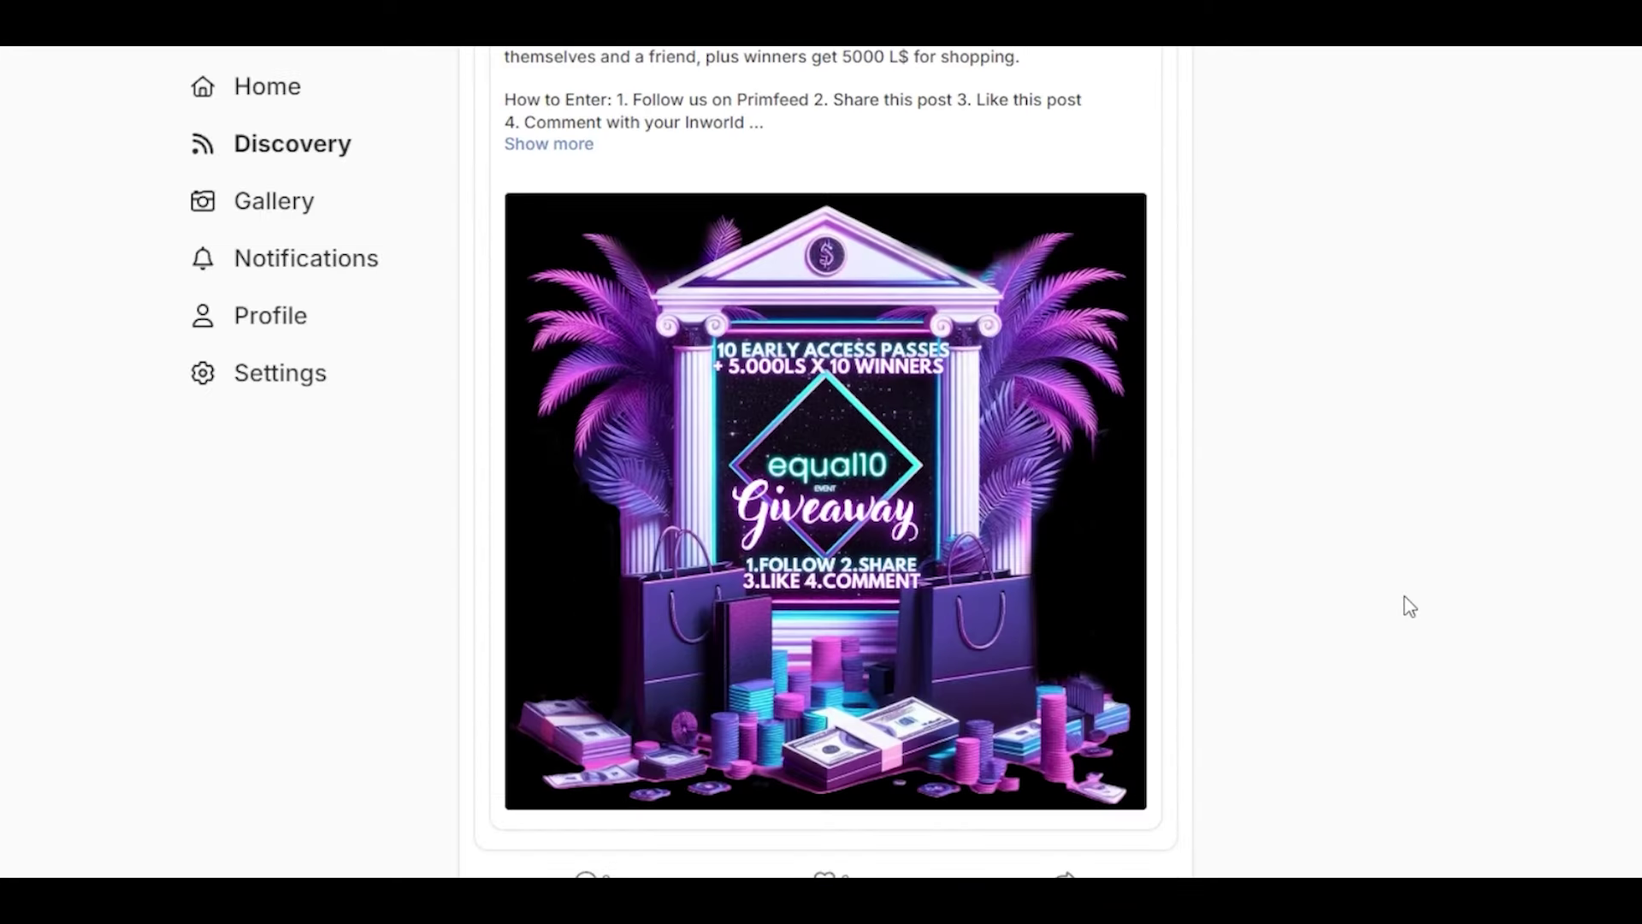
pyautogui.scroll(2, 1378, 535)
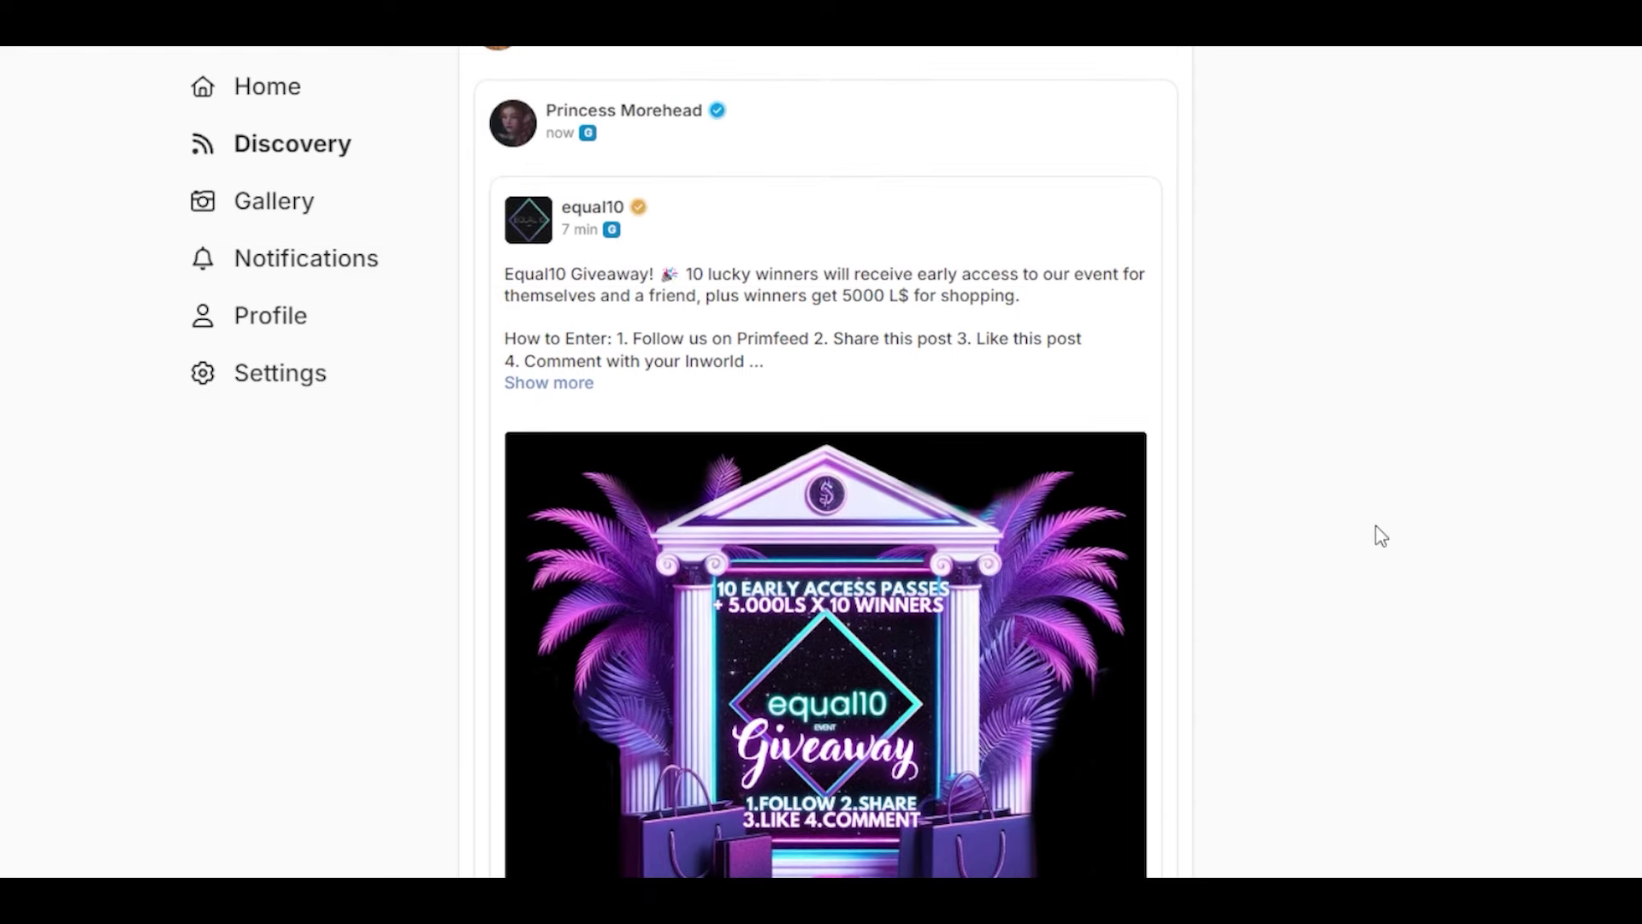
# Open the equal10 profile from its giveaway post in the Discovery feed
pyautogui.click(526, 219)
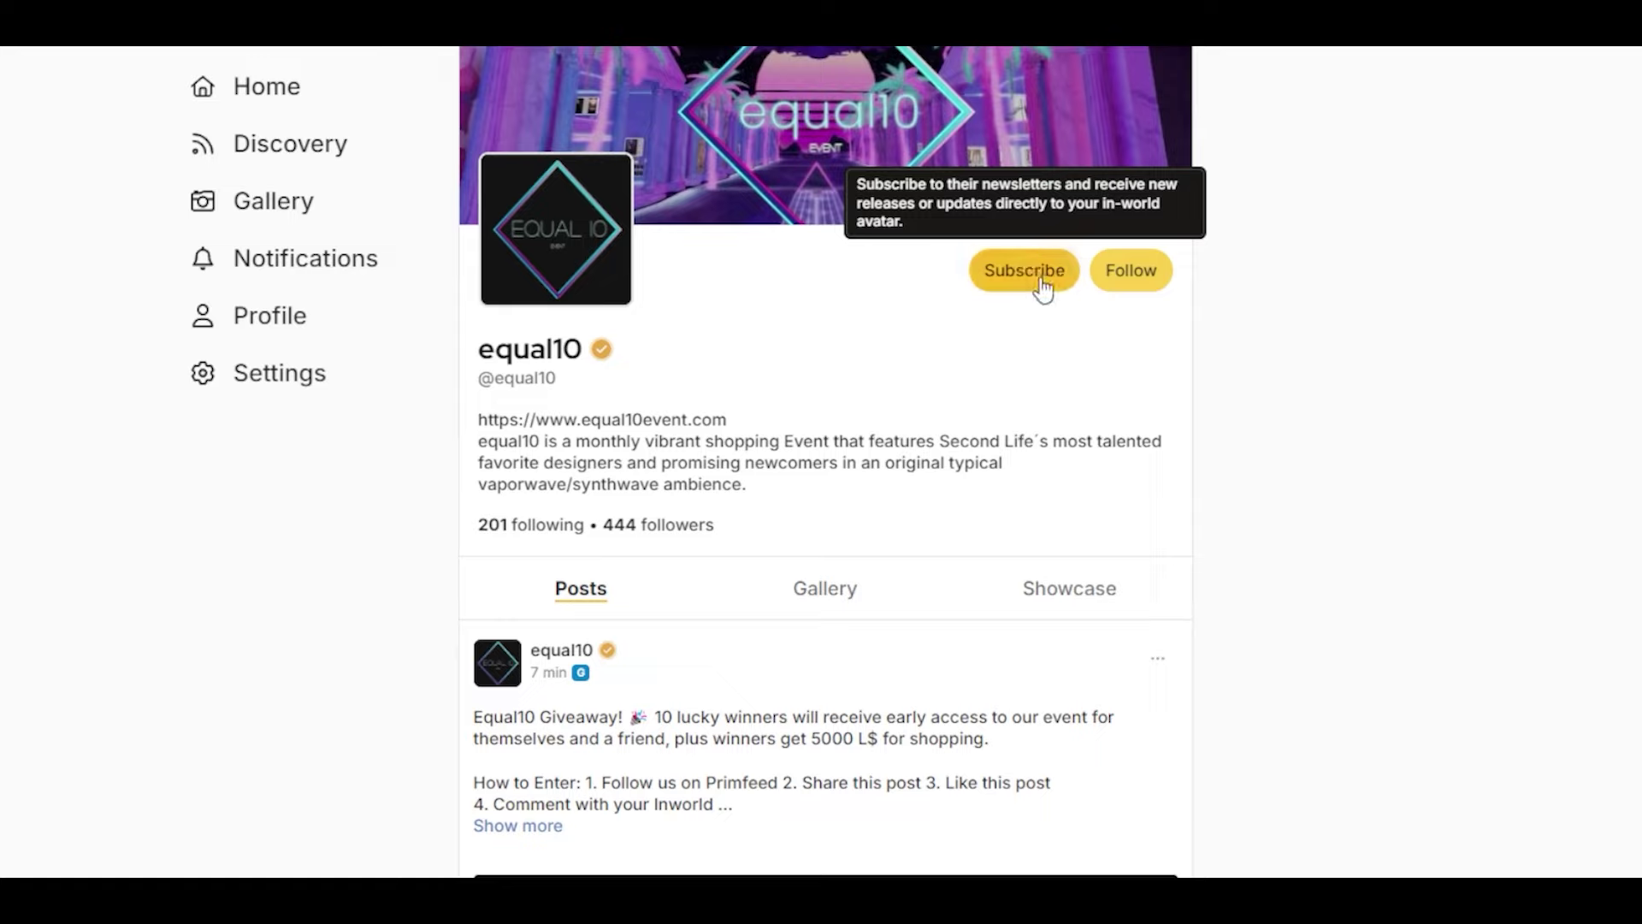
# Follow equal10, heart its giveaway post, and post a comment with the avatar's in-world name
pyautogui.click(1150, 285)
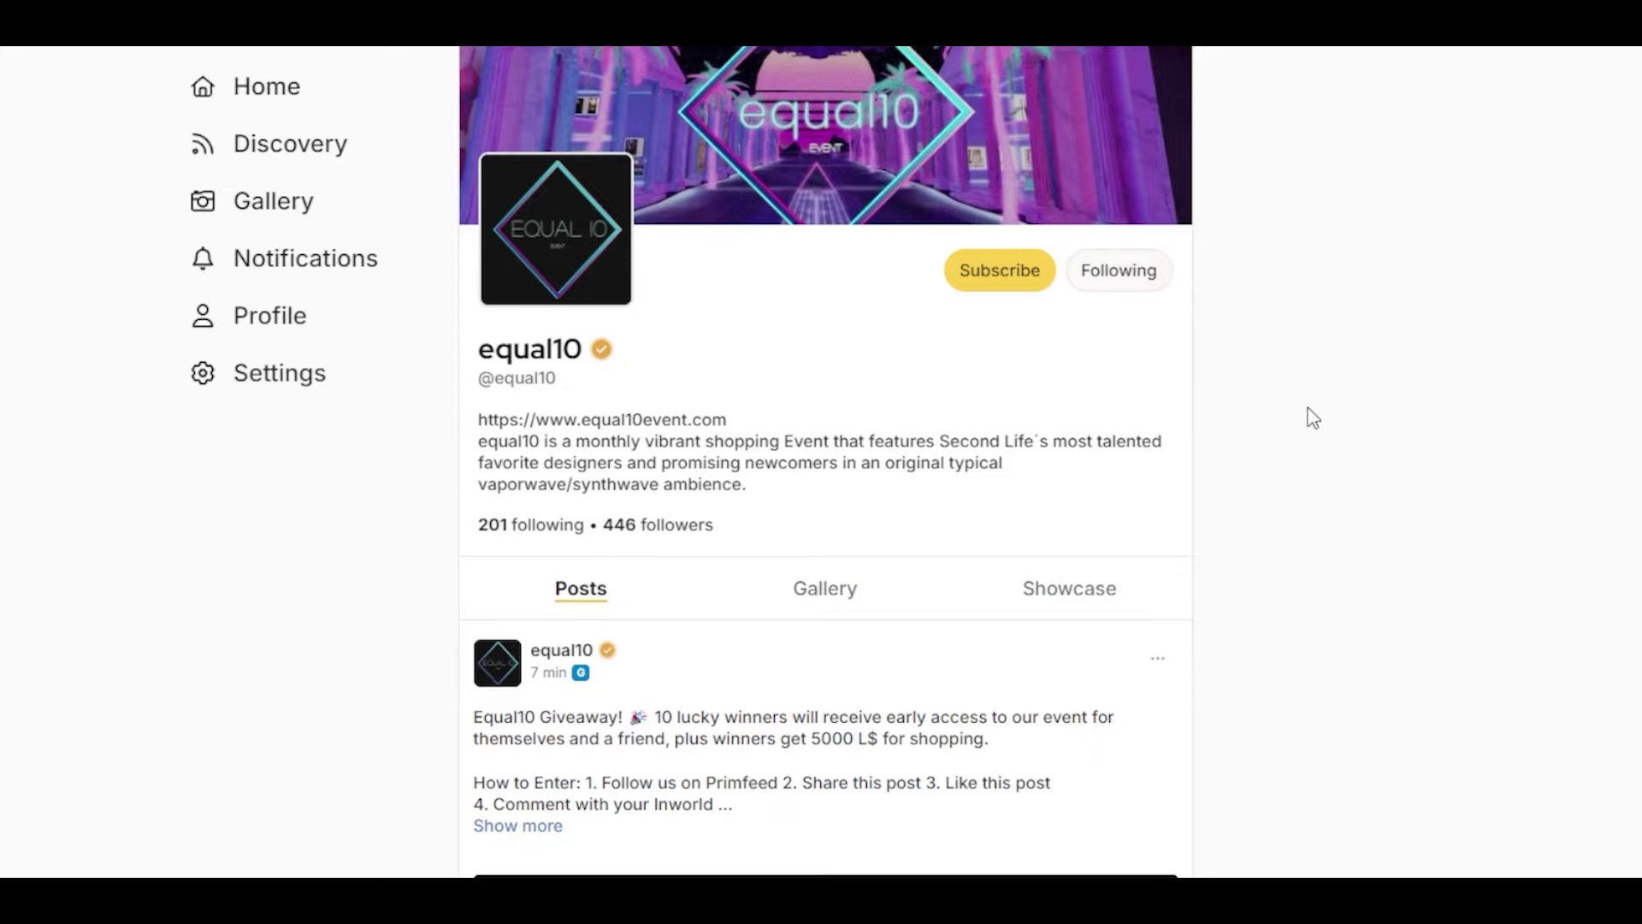
pyautogui.scroll(-3, 1311, 416)
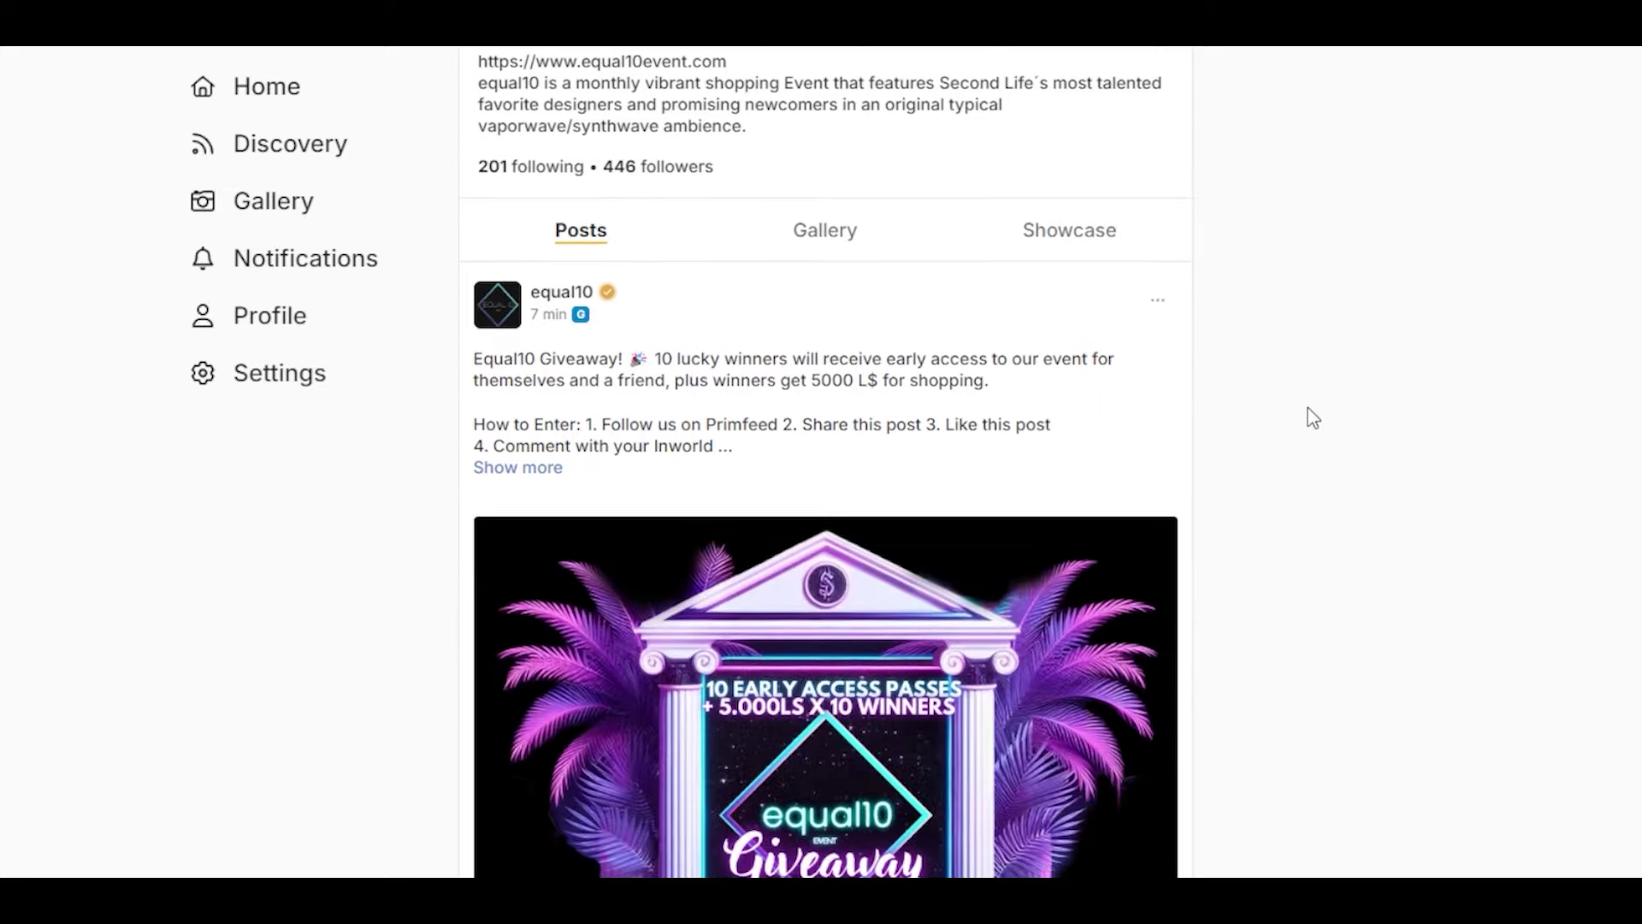
pyautogui.scroll(-4, 1312, 417)
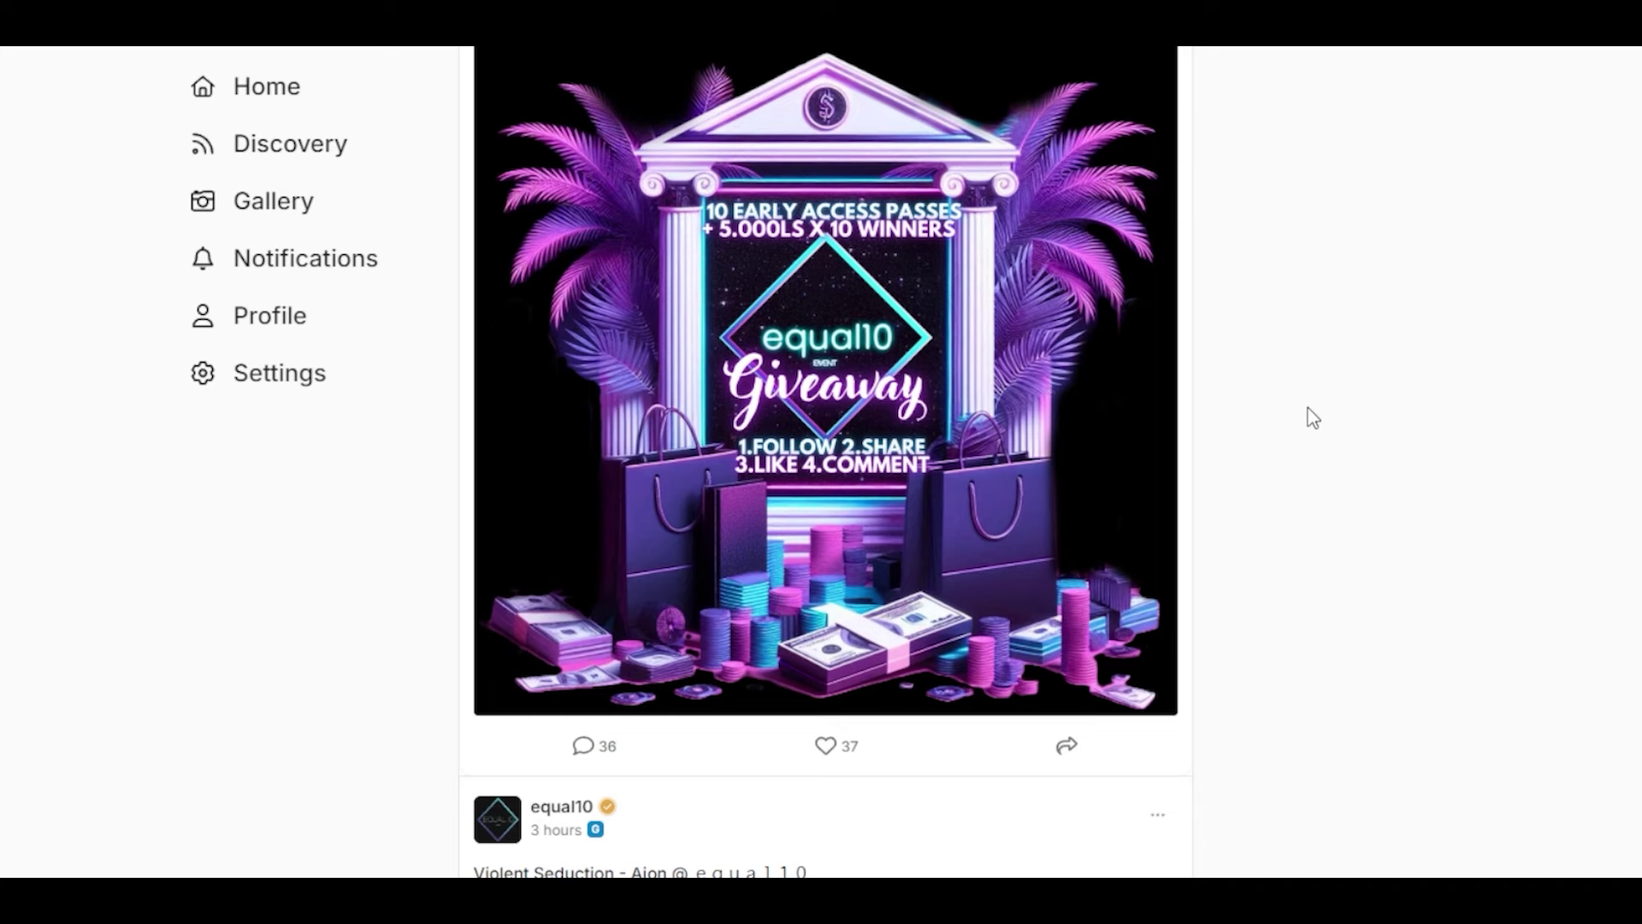
pyautogui.scroll(-5, 1311, 417)
pyautogui.scroll(3, 1311, 417)
pyautogui.scroll(2, 1311, 417)
pyautogui.scroll(1, 1311, 417)
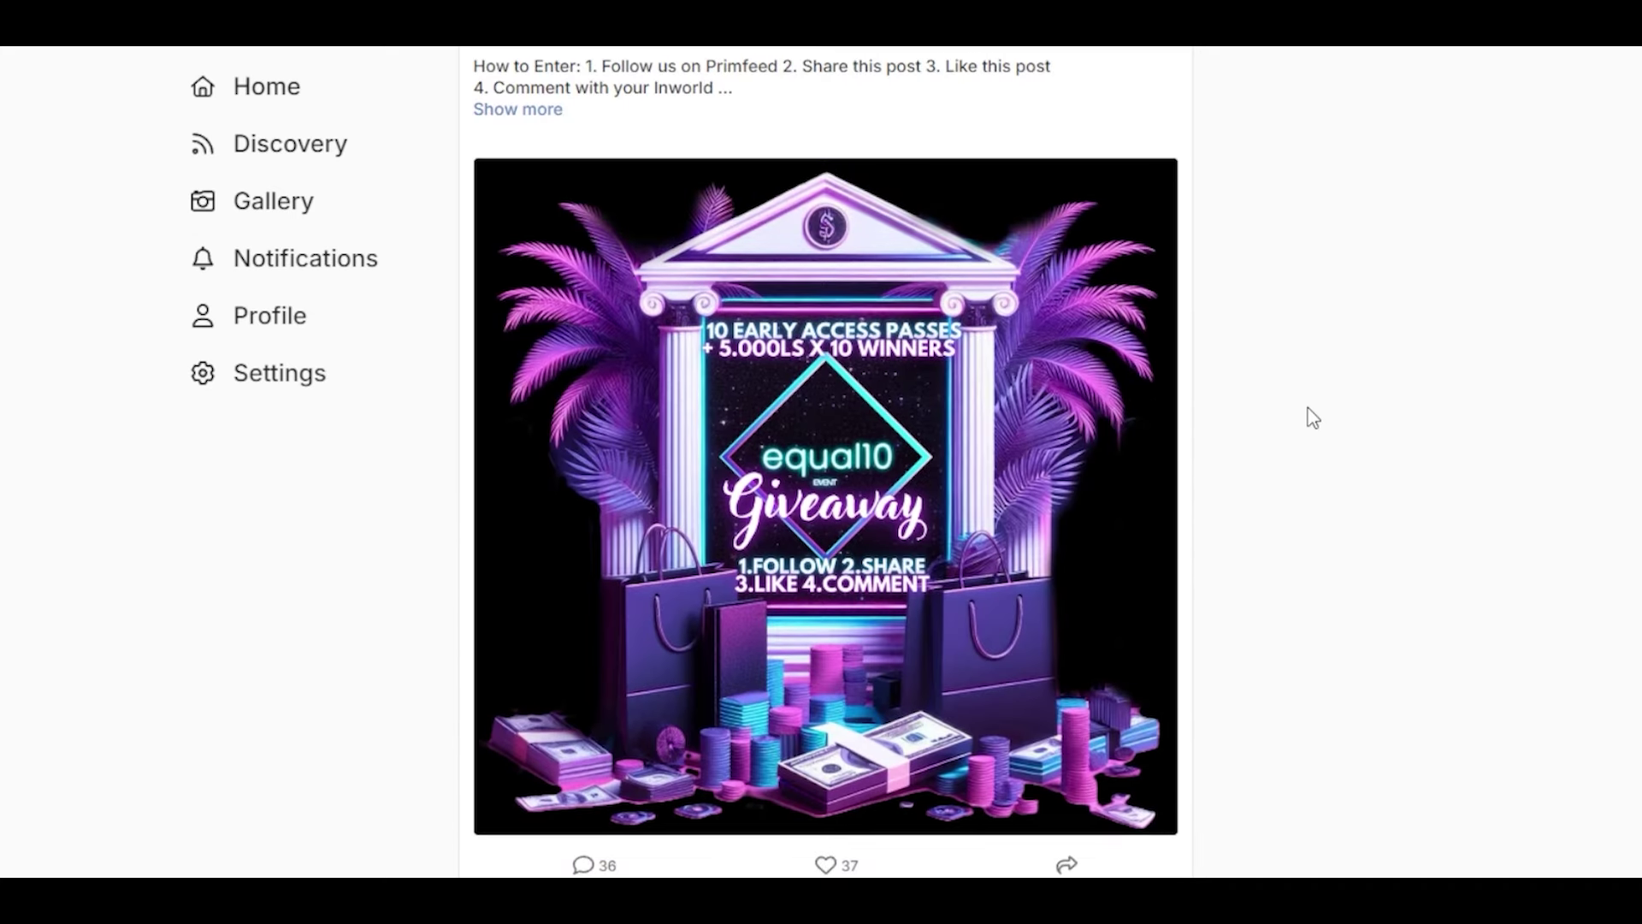
pyautogui.click(832, 866)
pyautogui.scroll(-1, 638, 696)
pyautogui.scroll(-1, 638, 696)
pyautogui.click(590, 752)
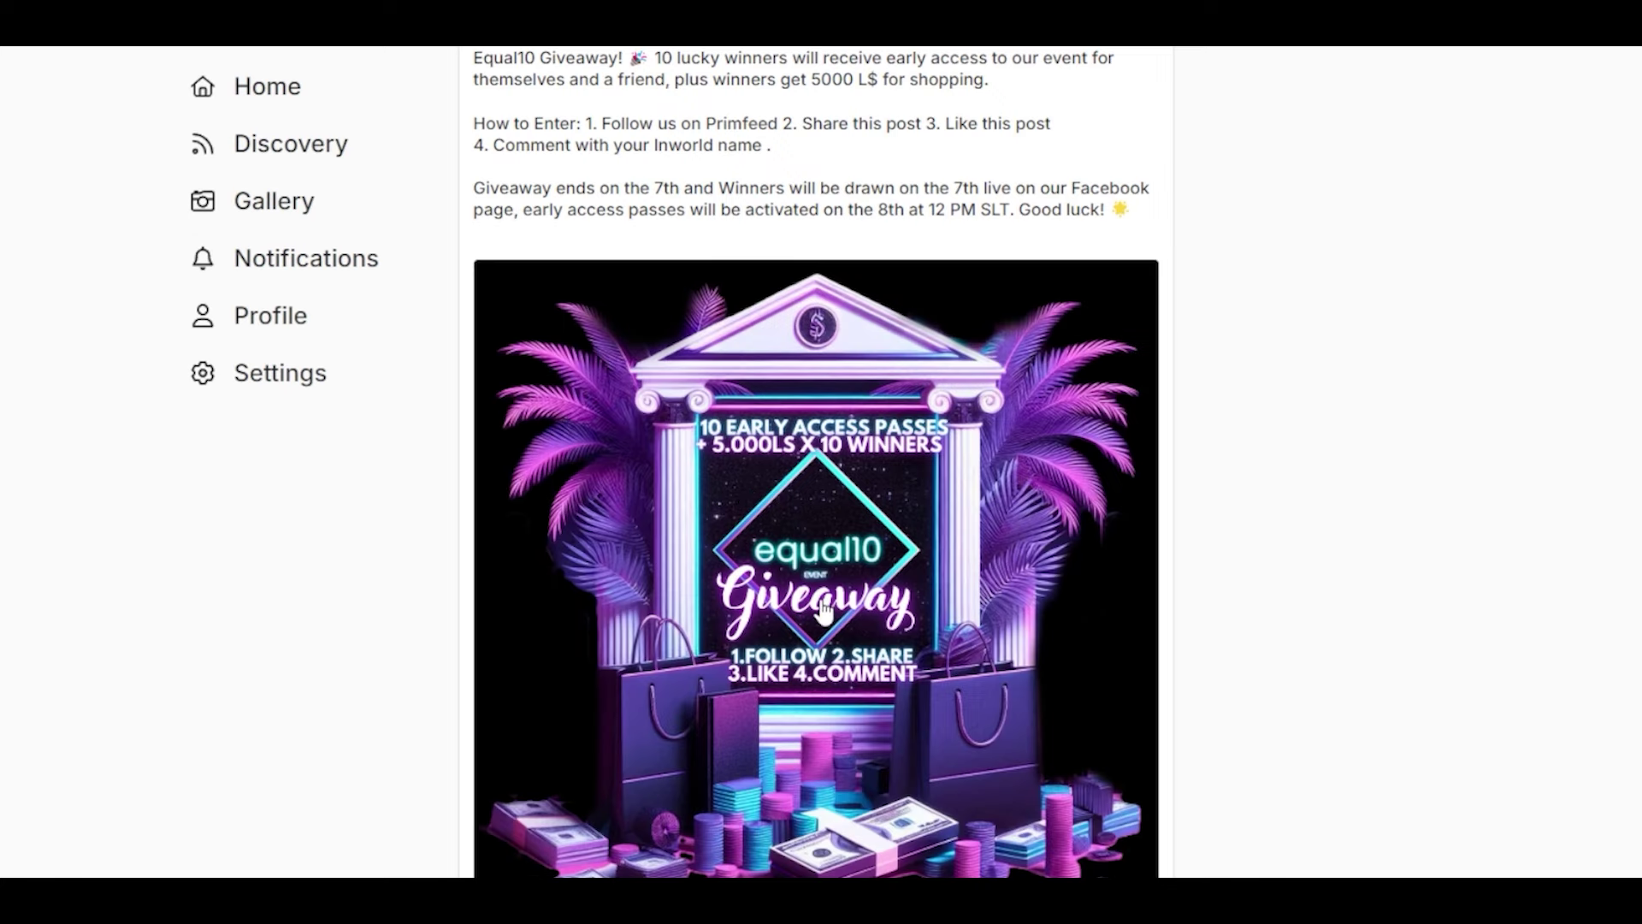
pyautogui.scroll(-1, 333, 644)
pyautogui.scroll(-1, 334, 645)
pyautogui.scroll(-3, 524, 442)
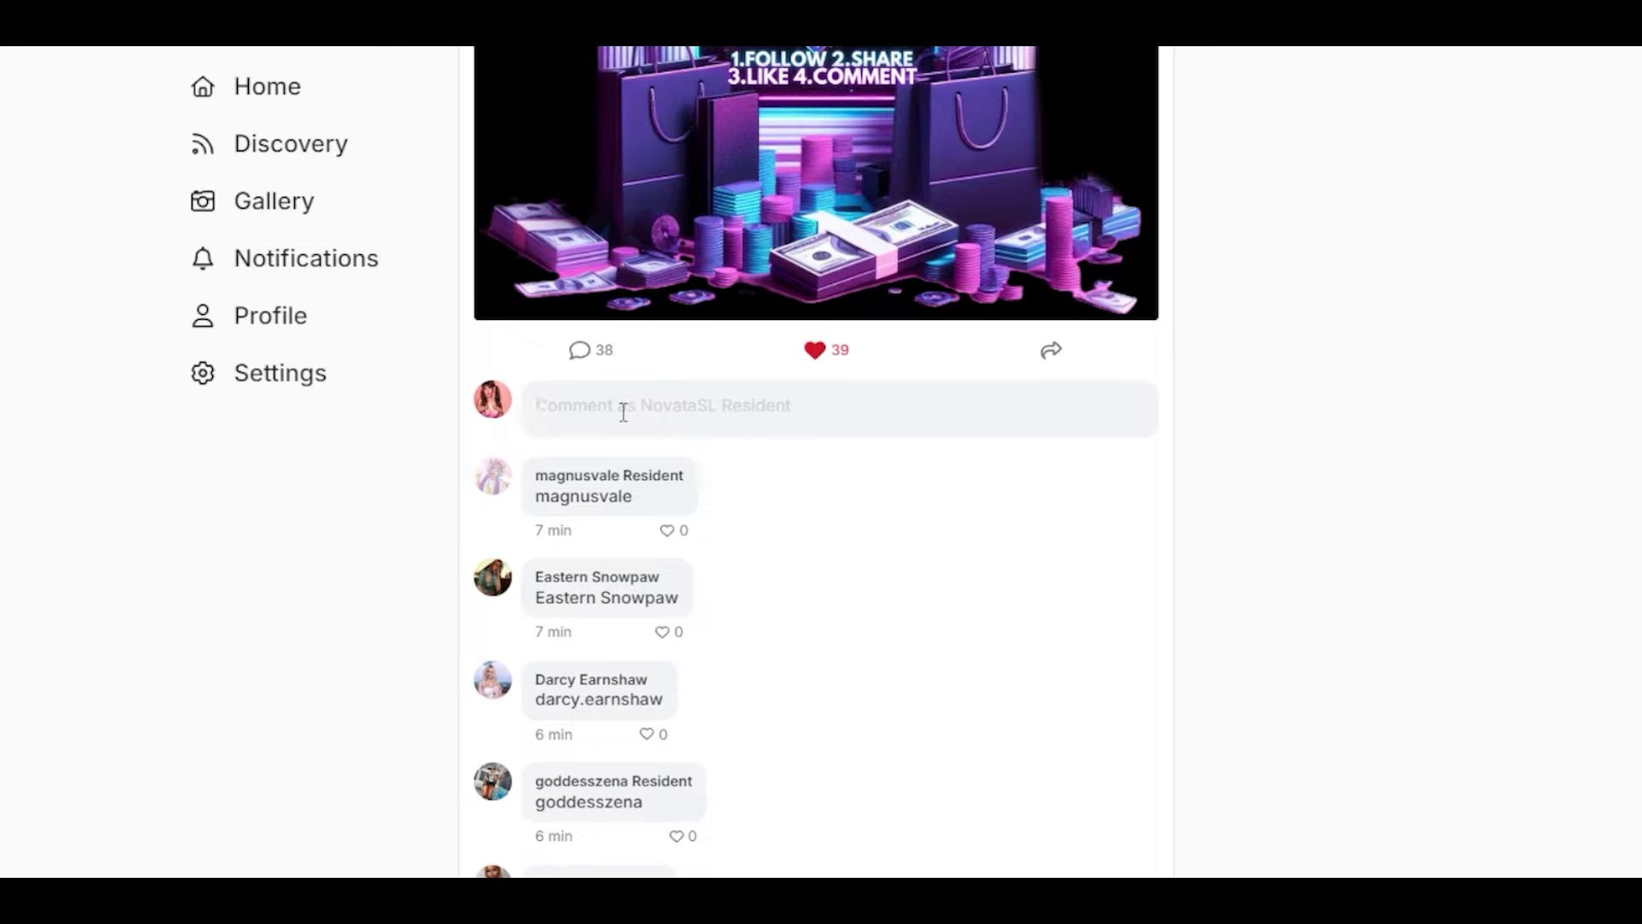
pyautogui.click(623, 405)
pyautogui.write('novat')
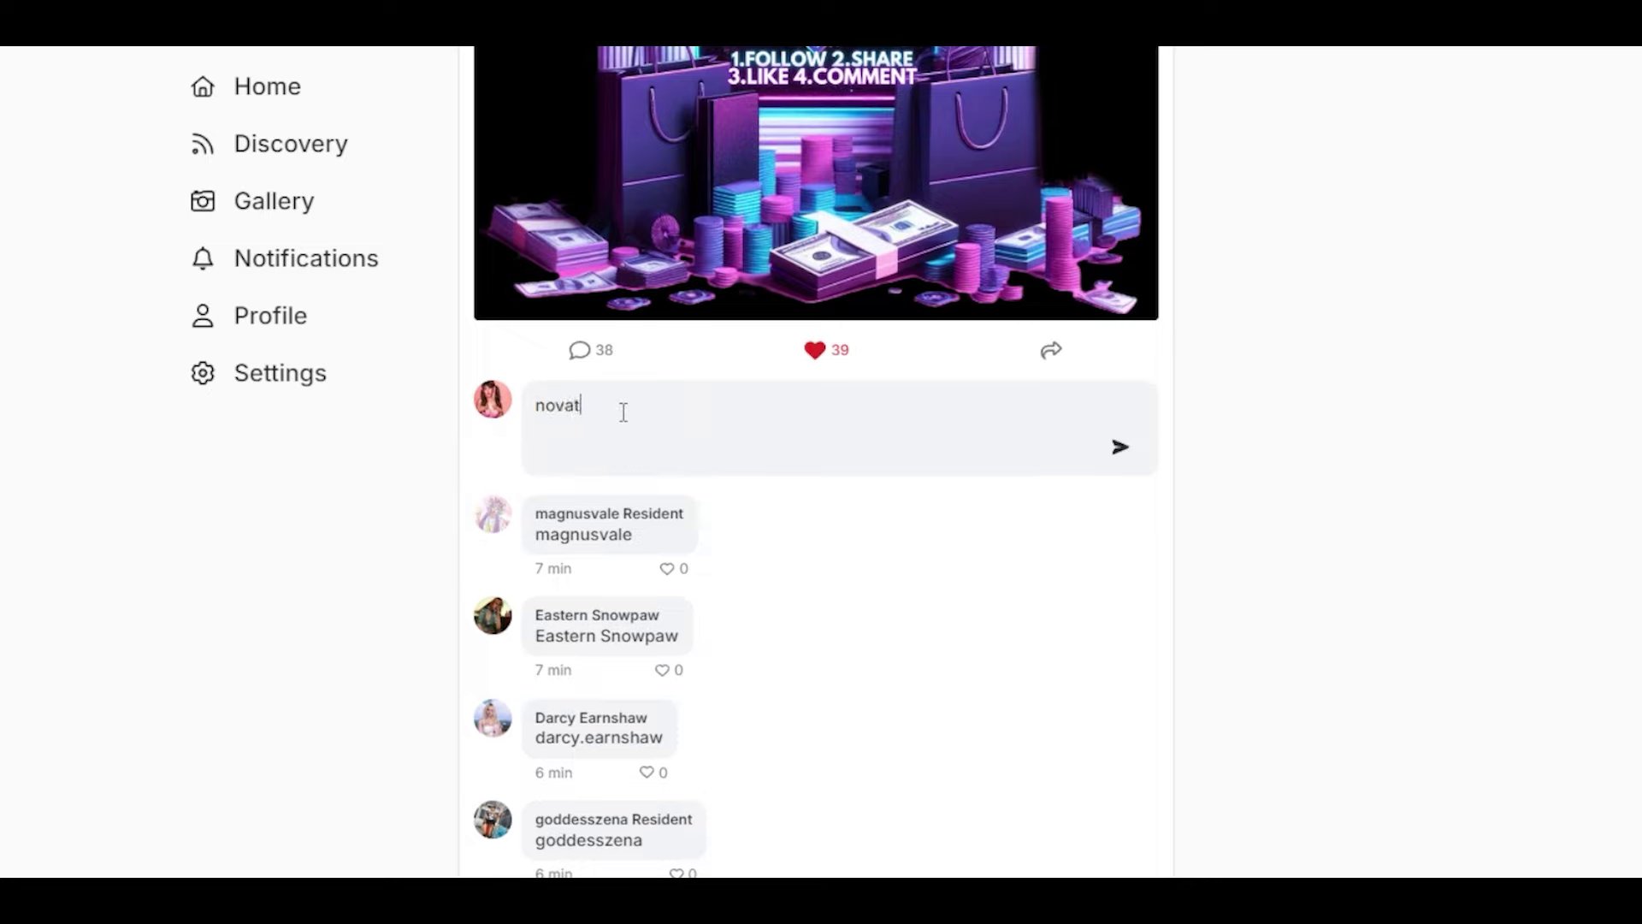
pyautogui.write('sident ♥ ^^')
pyautogui.click(1119, 449)
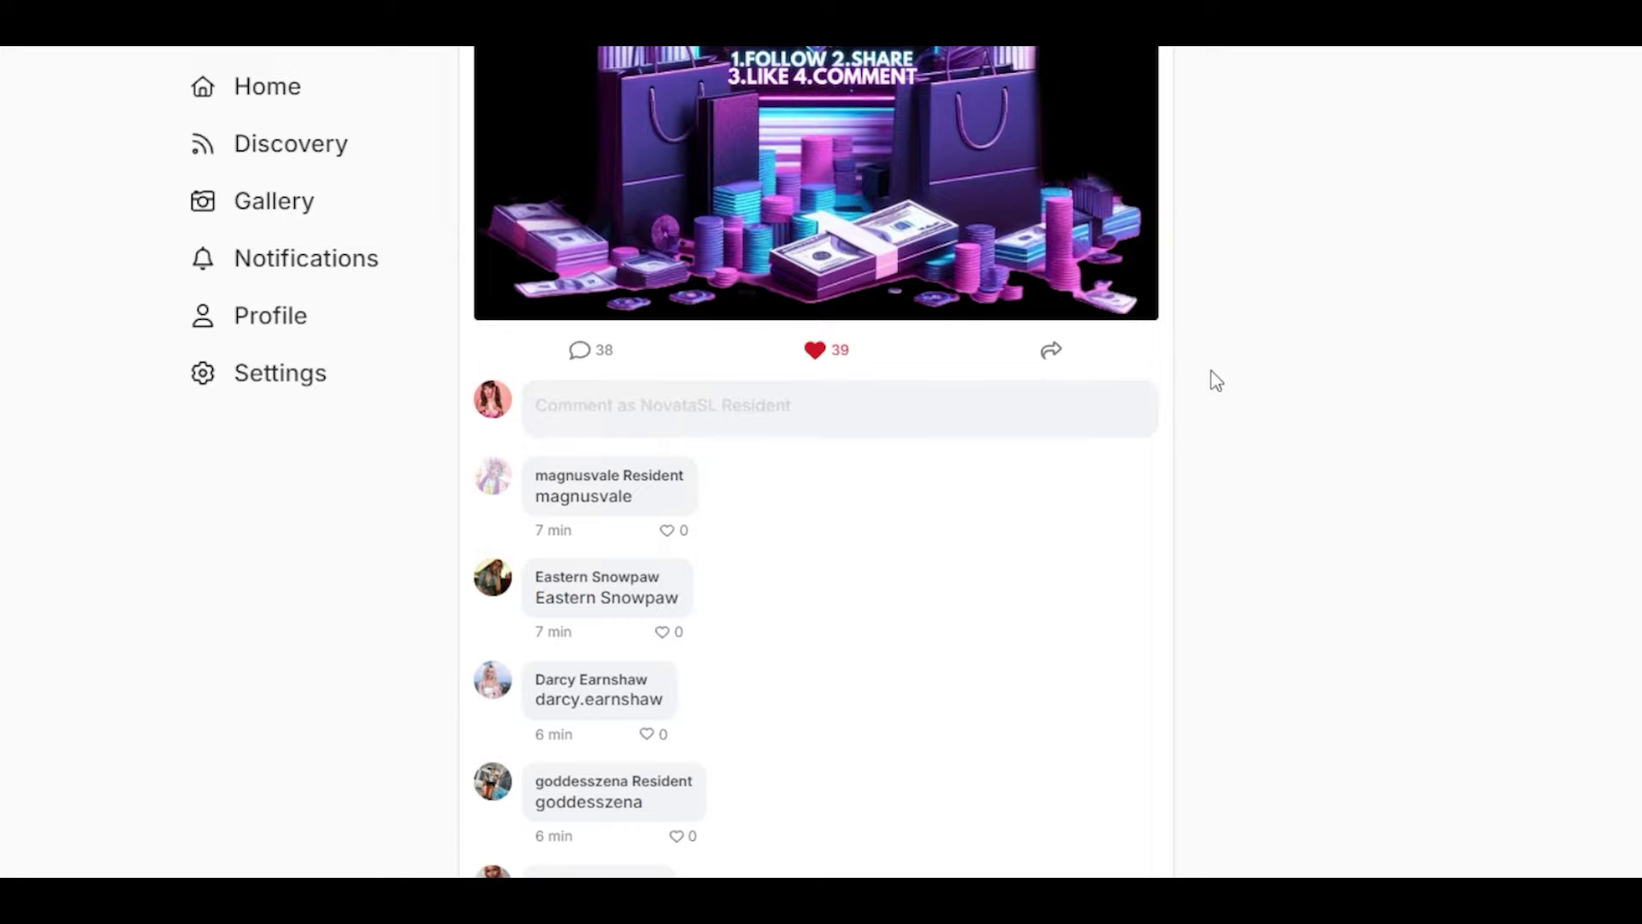
pyautogui.scroll(-1, 1210, 444)
pyautogui.scroll(-3, 1210, 444)
pyautogui.scroll(-3, 1209, 444)
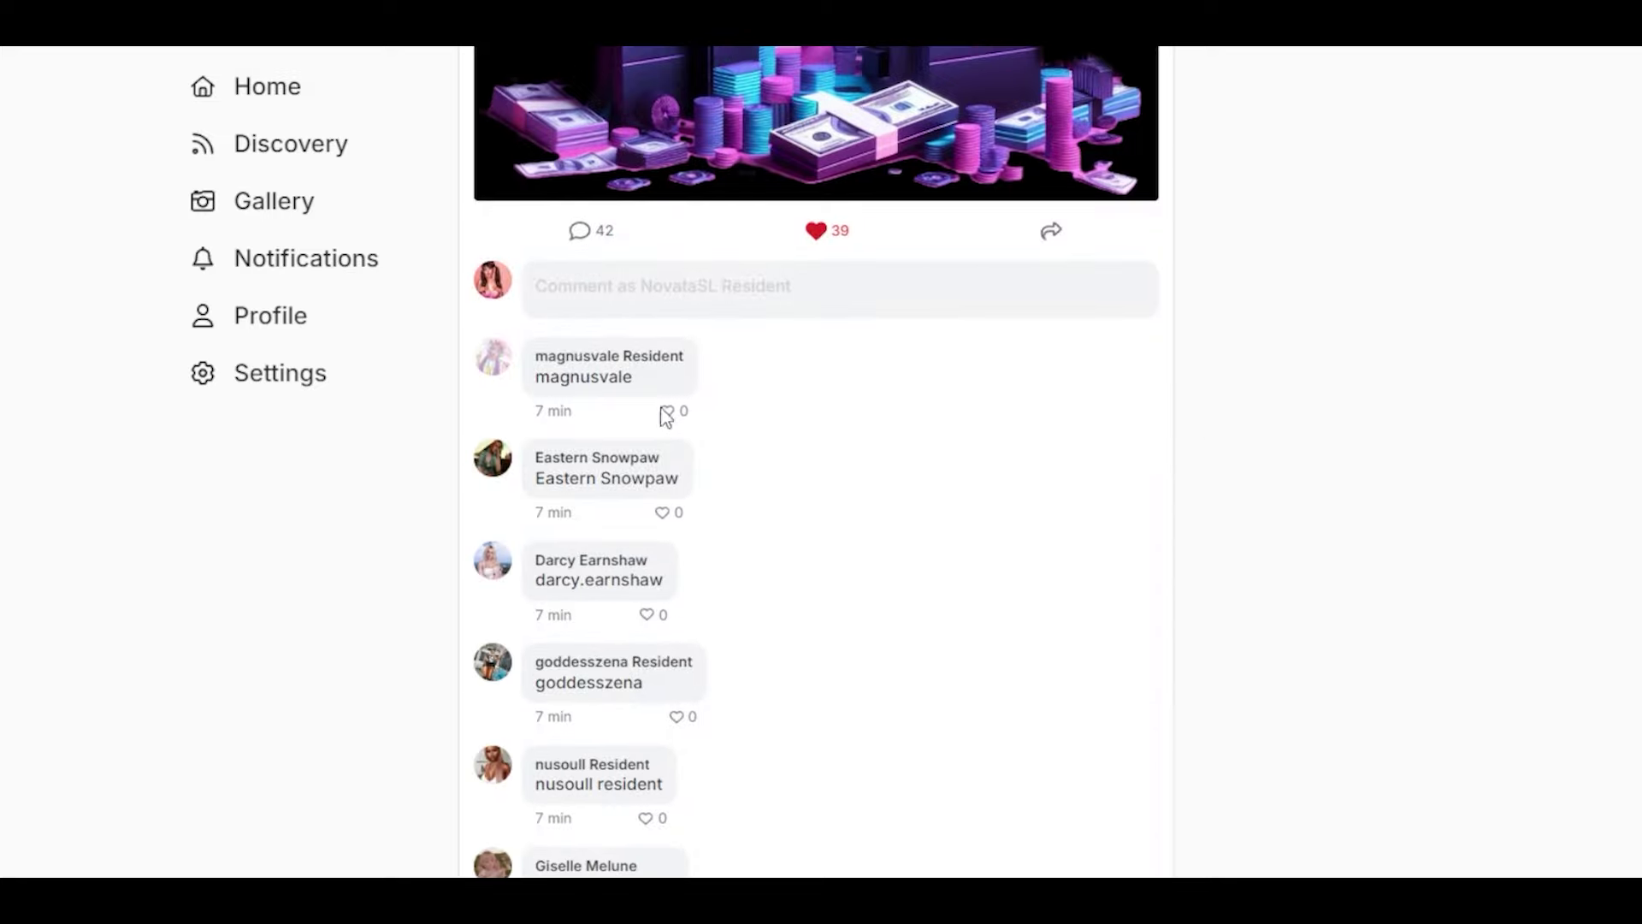
pyautogui.scroll(-1, 1273, 360)
pyautogui.scroll(-3, 1273, 359)
pyautogui.scroll(-3, 1273, 360)
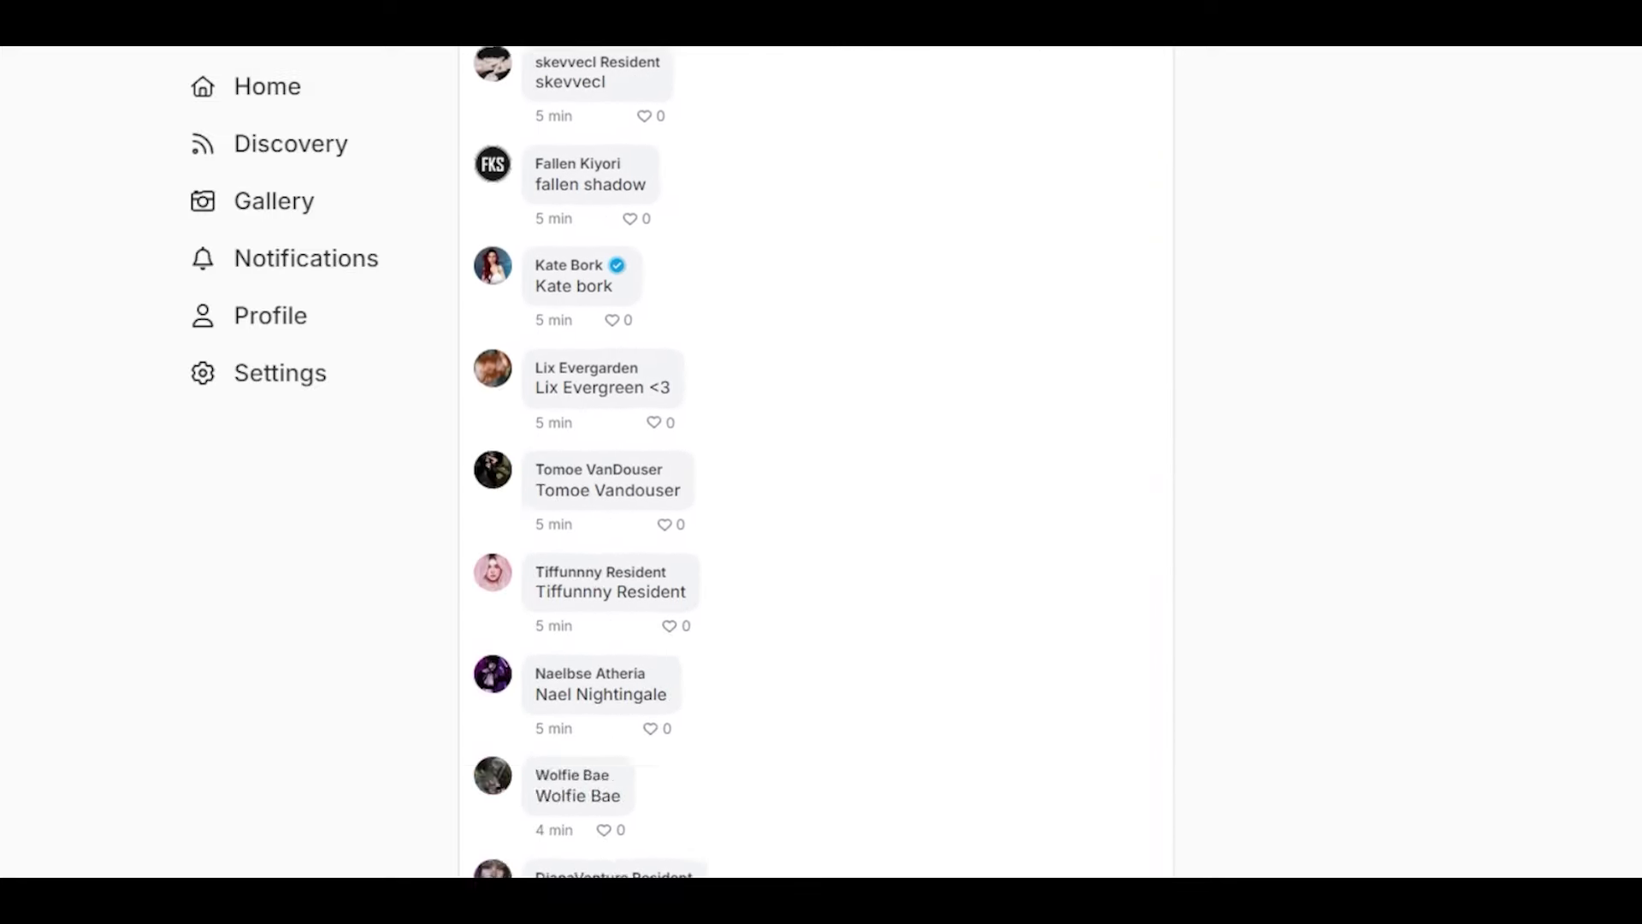
pyautogui.scroll(-3, 1272, 359)
pyautogui.scroll(-3, 1634, 641)
pyautogui.scroll(-2, 1296, 535)
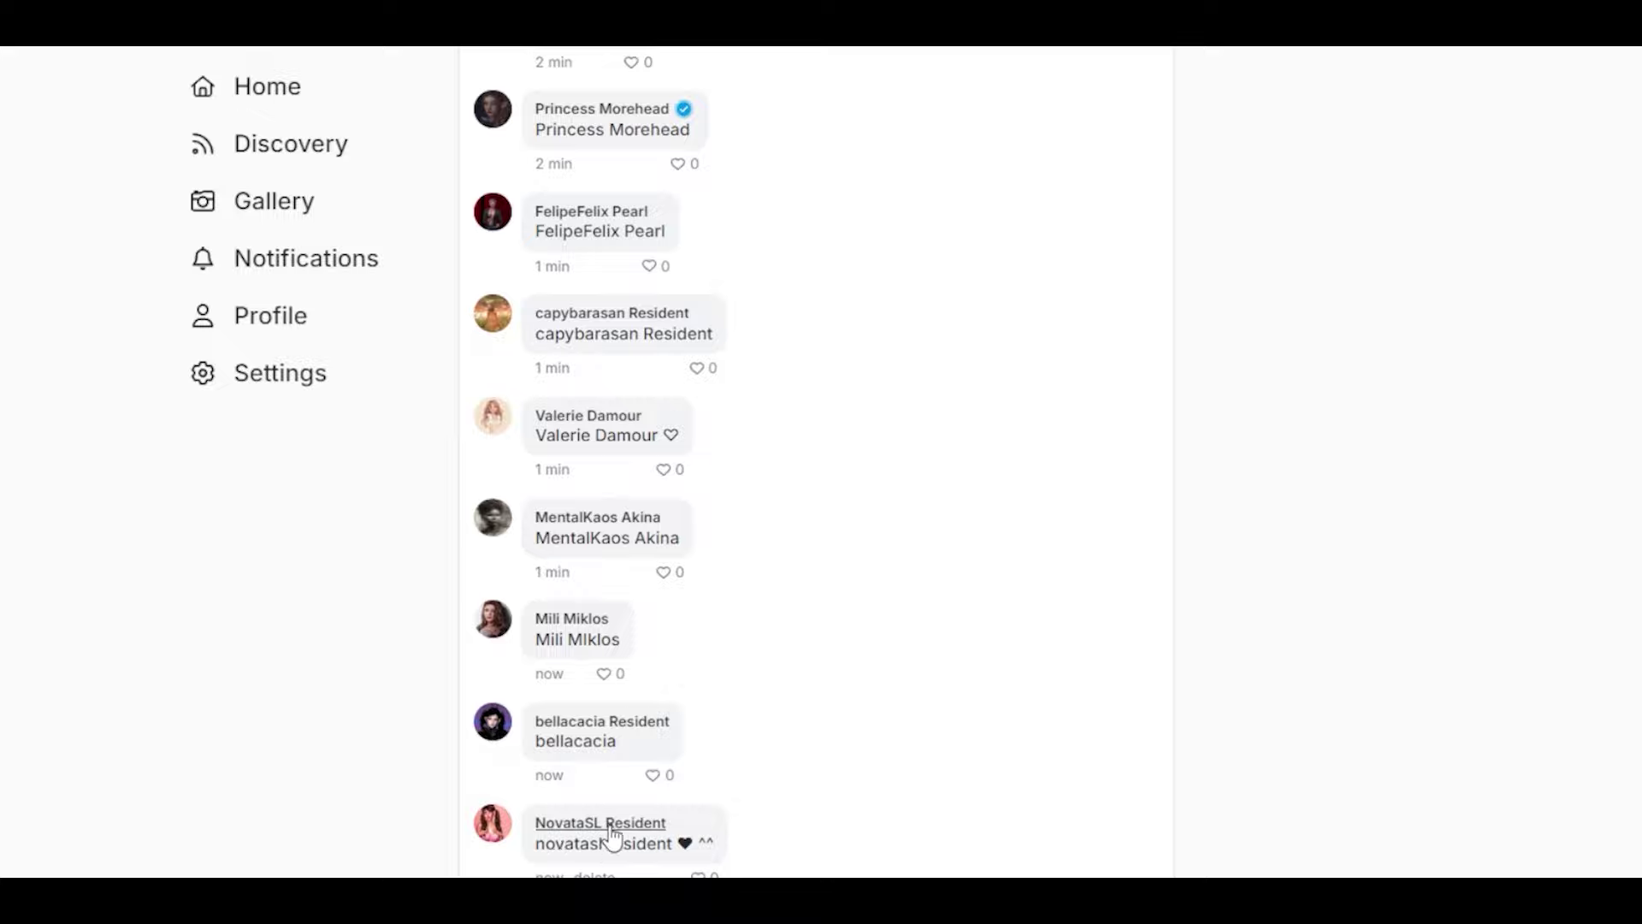
pyautogui.scroll(1, 786, 856)
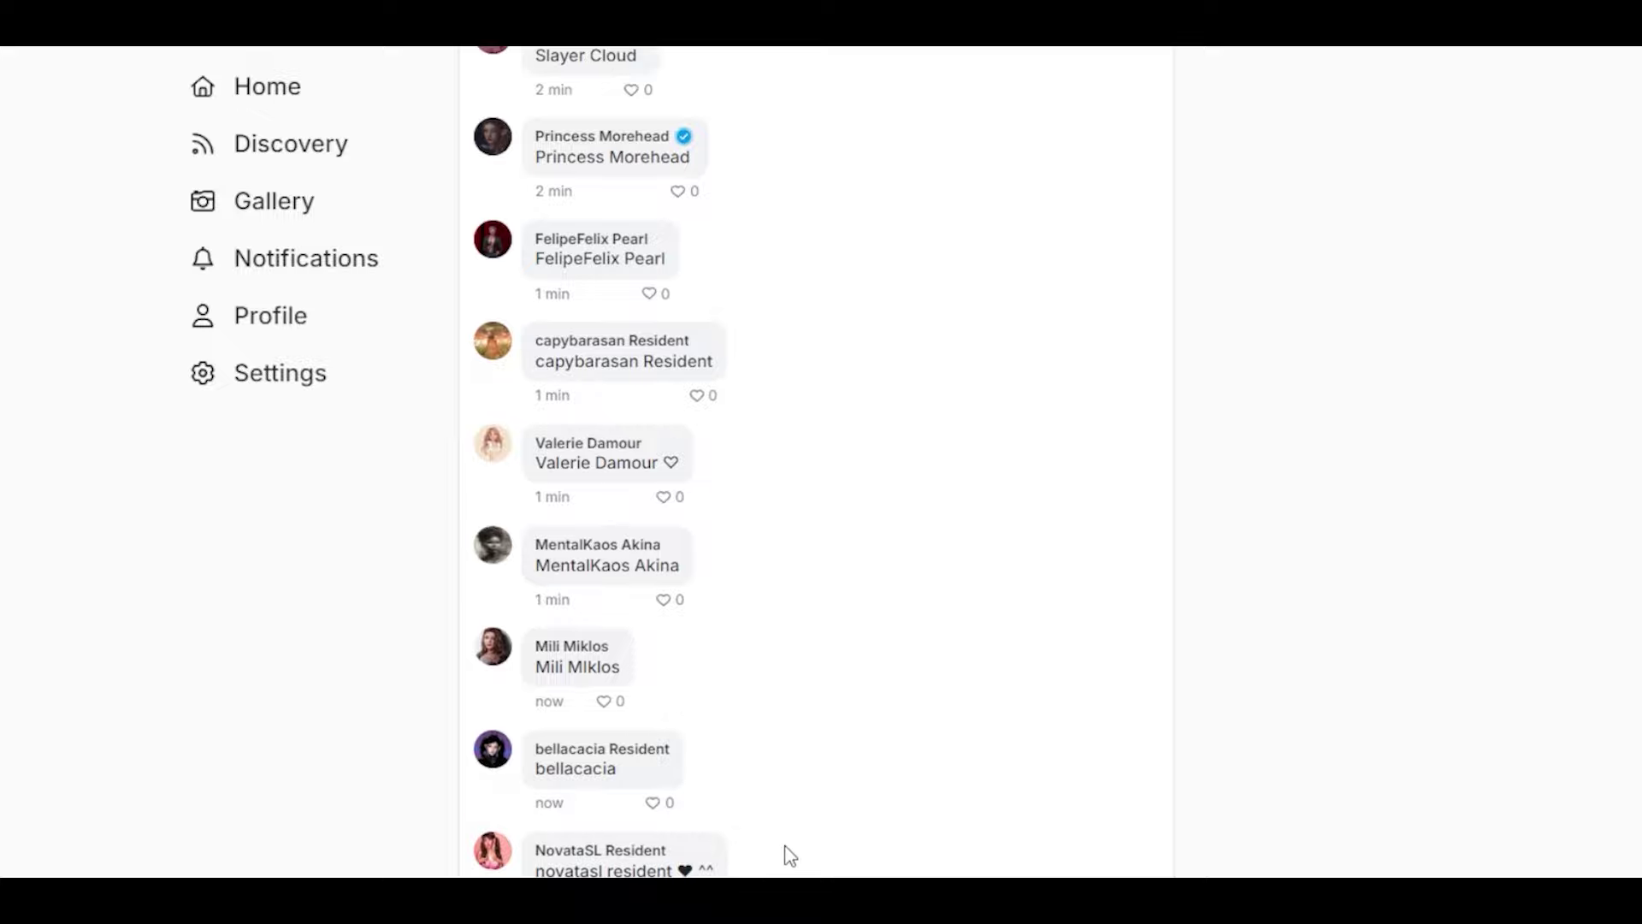
pyautogui.scroll(3, 783, 855)
pyautogui.scroll(2, 783, 854)
pyautogui.scroll(1, 783, 855)
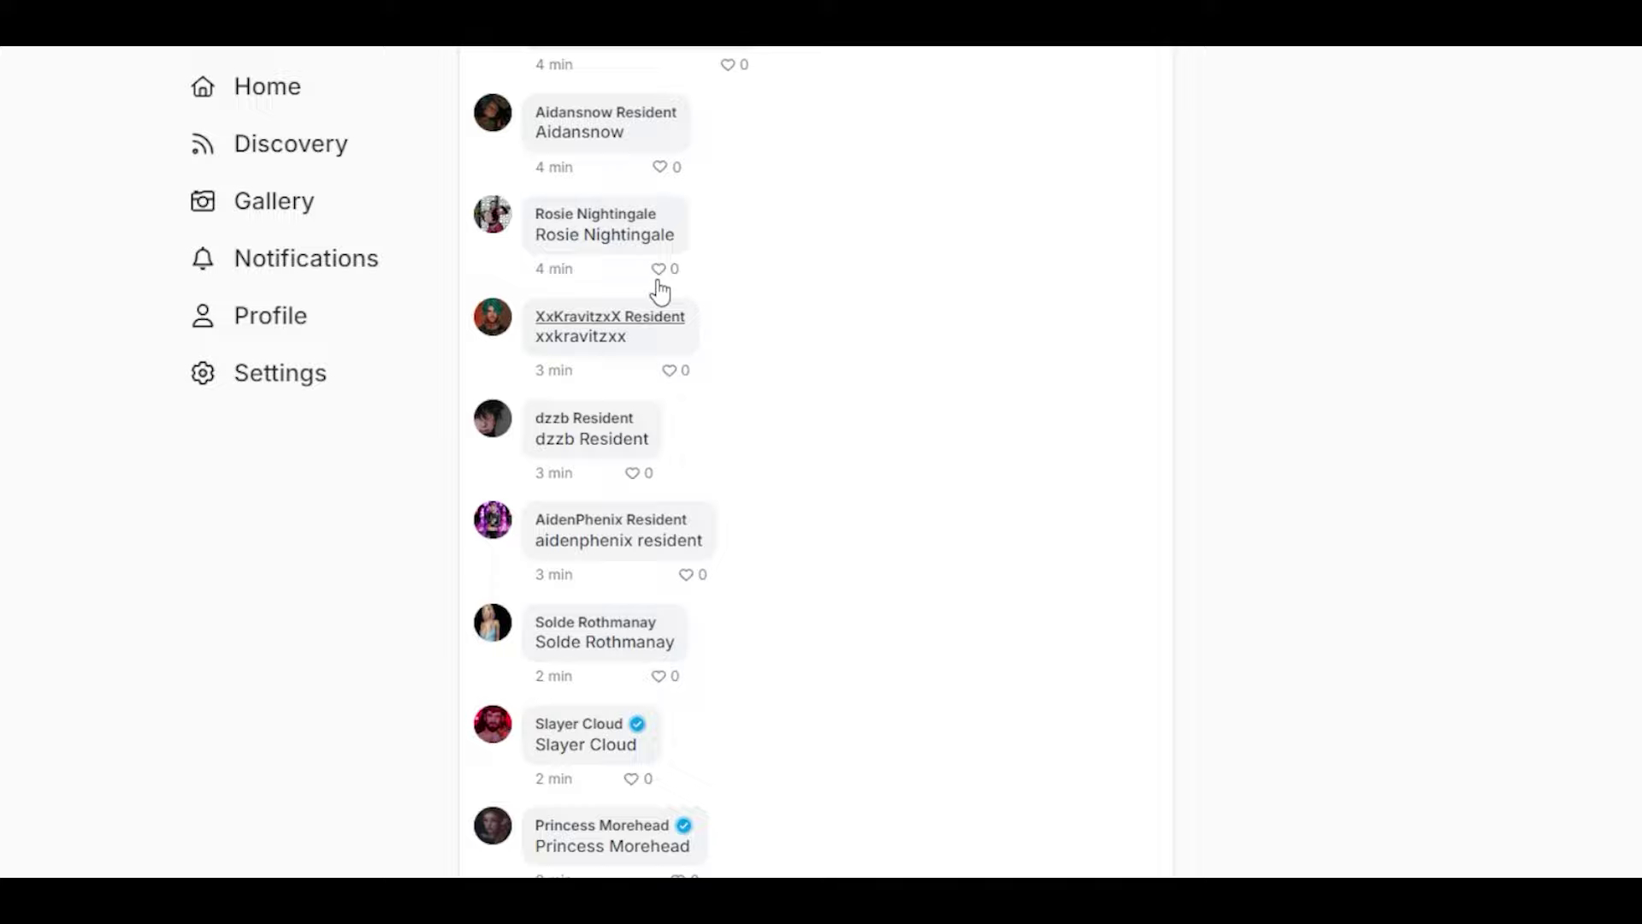
pyautogui.scroll(2, 1269, 587)
pyautogui.scroll(4, 1270, 587)
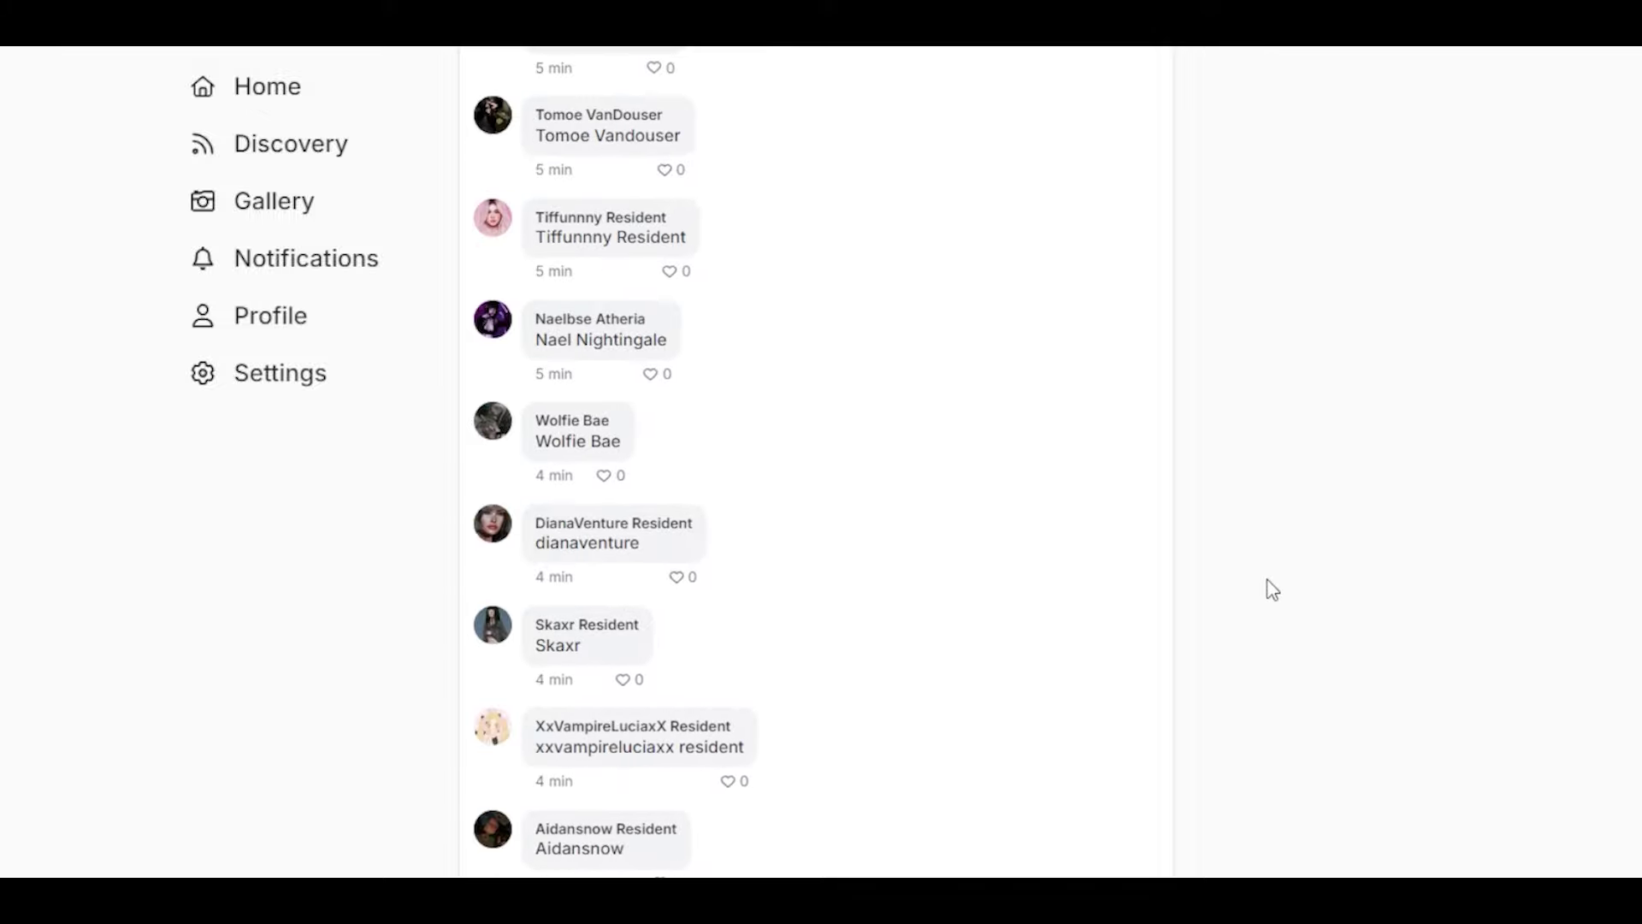
pyautogui.scroll(8, 1265, 587)
pyautogui.scroll(-1, 1265, 586)
pyautogui.scroll(-3, 1264, 586)
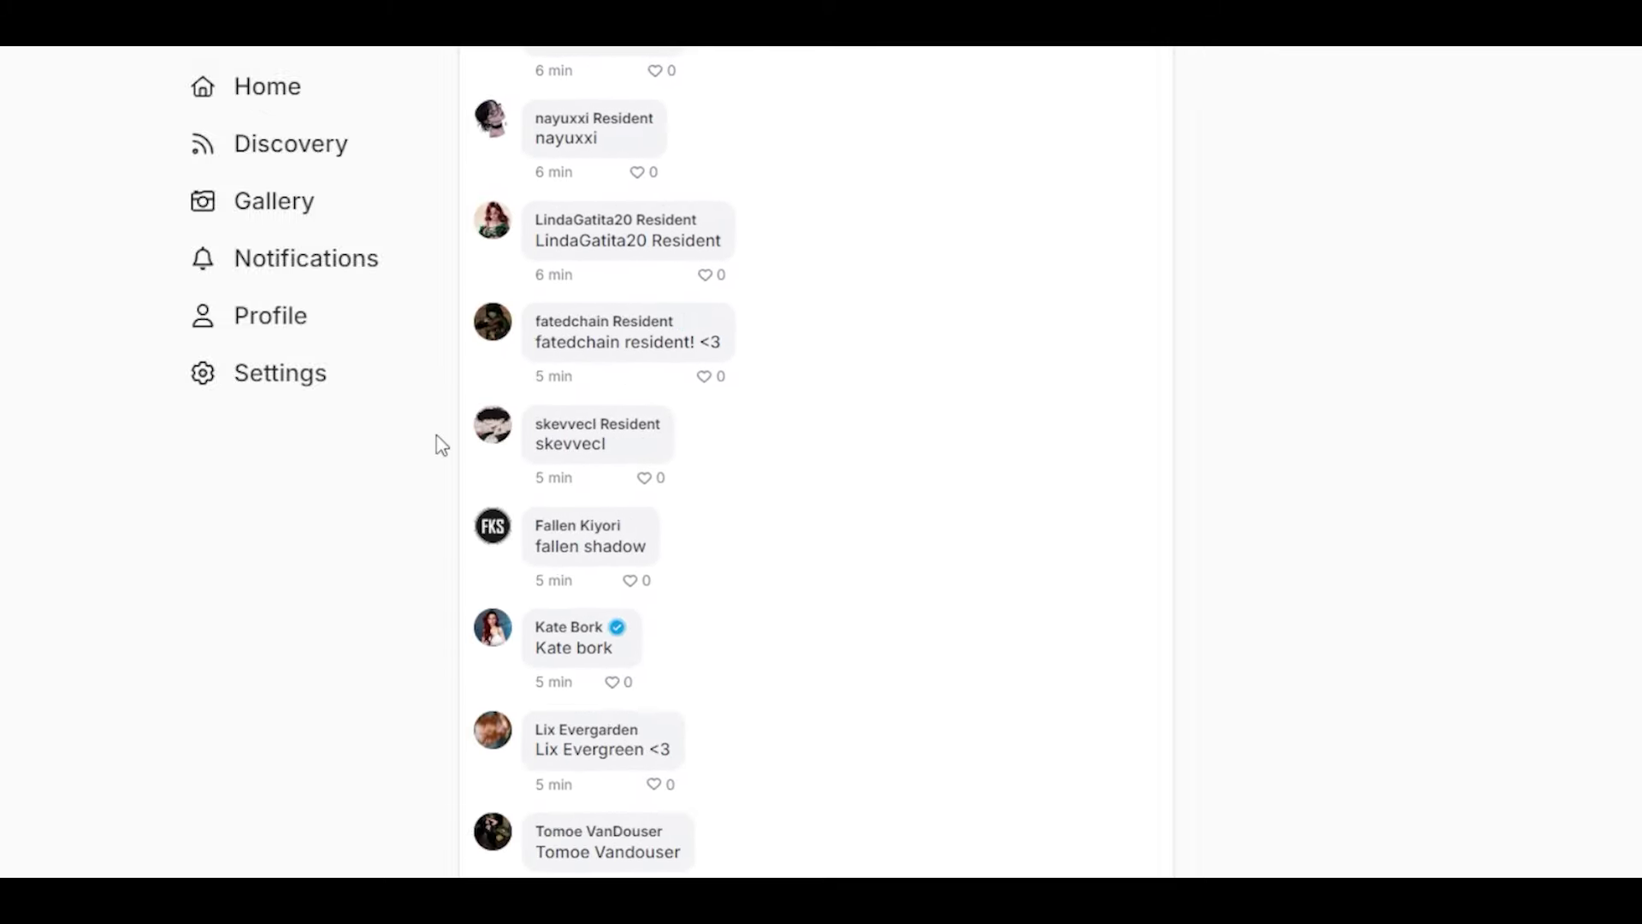
pyautogui.moveTo(770, 249)
pyautogui.mouseDown()
pyautogui.moveTo(526, 218)
pyautogui.moveTo(1052, 231)
pyautogui.mouseUp()
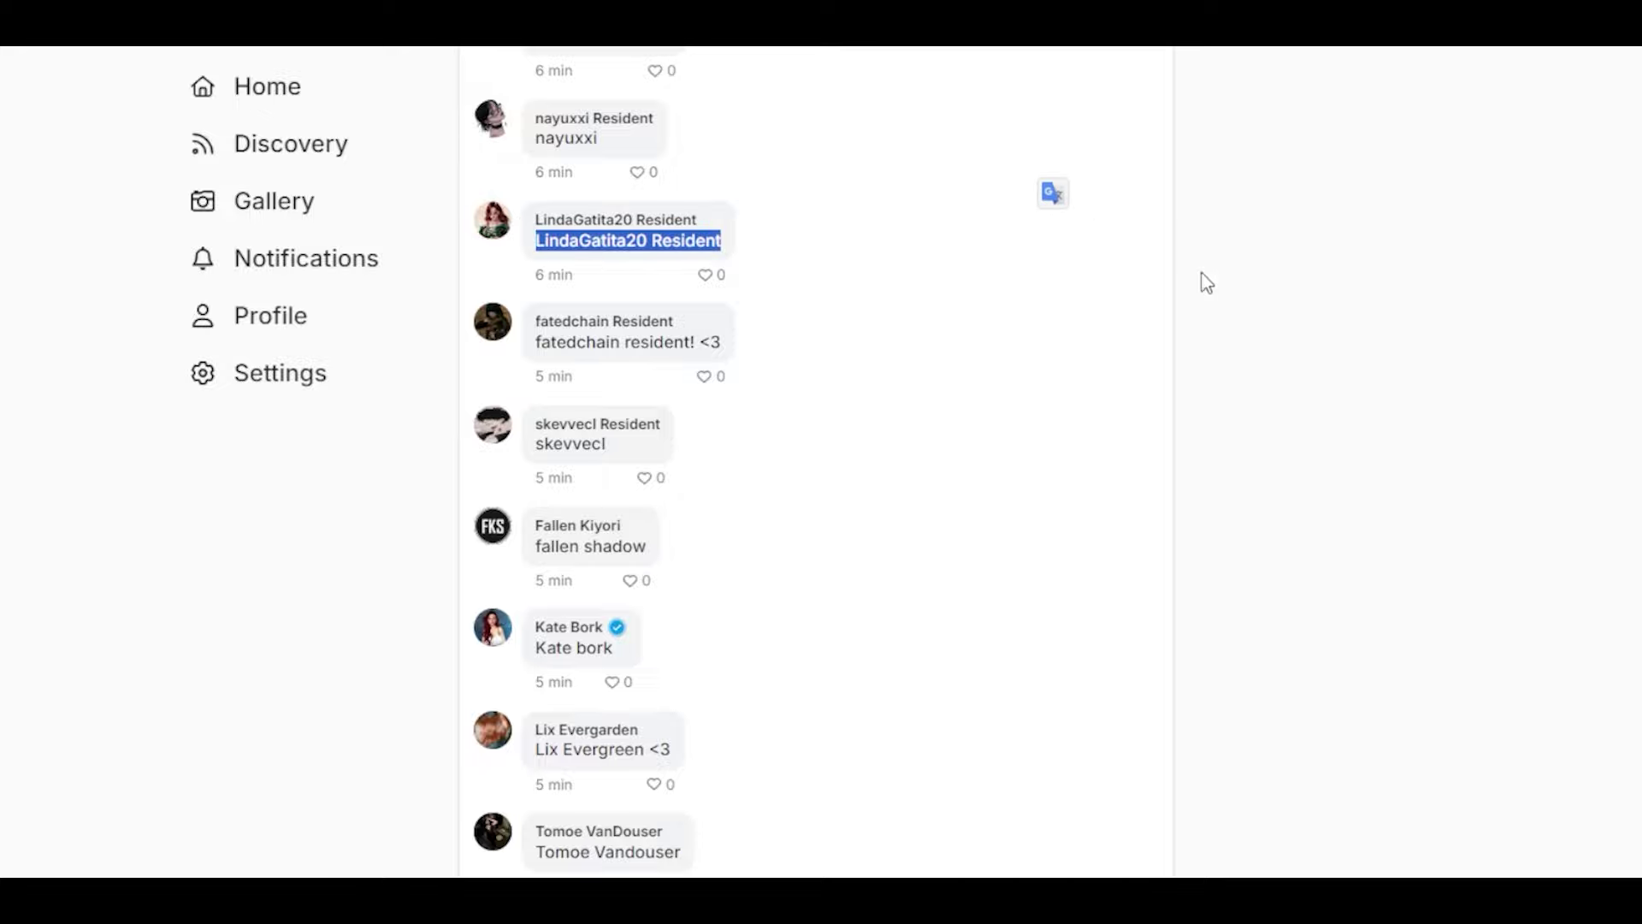
pyautogui.click(1325, 580)
pyautogui.scroll(5, 1303, 691)
pyautogui.scroll(4, 1304, 690)
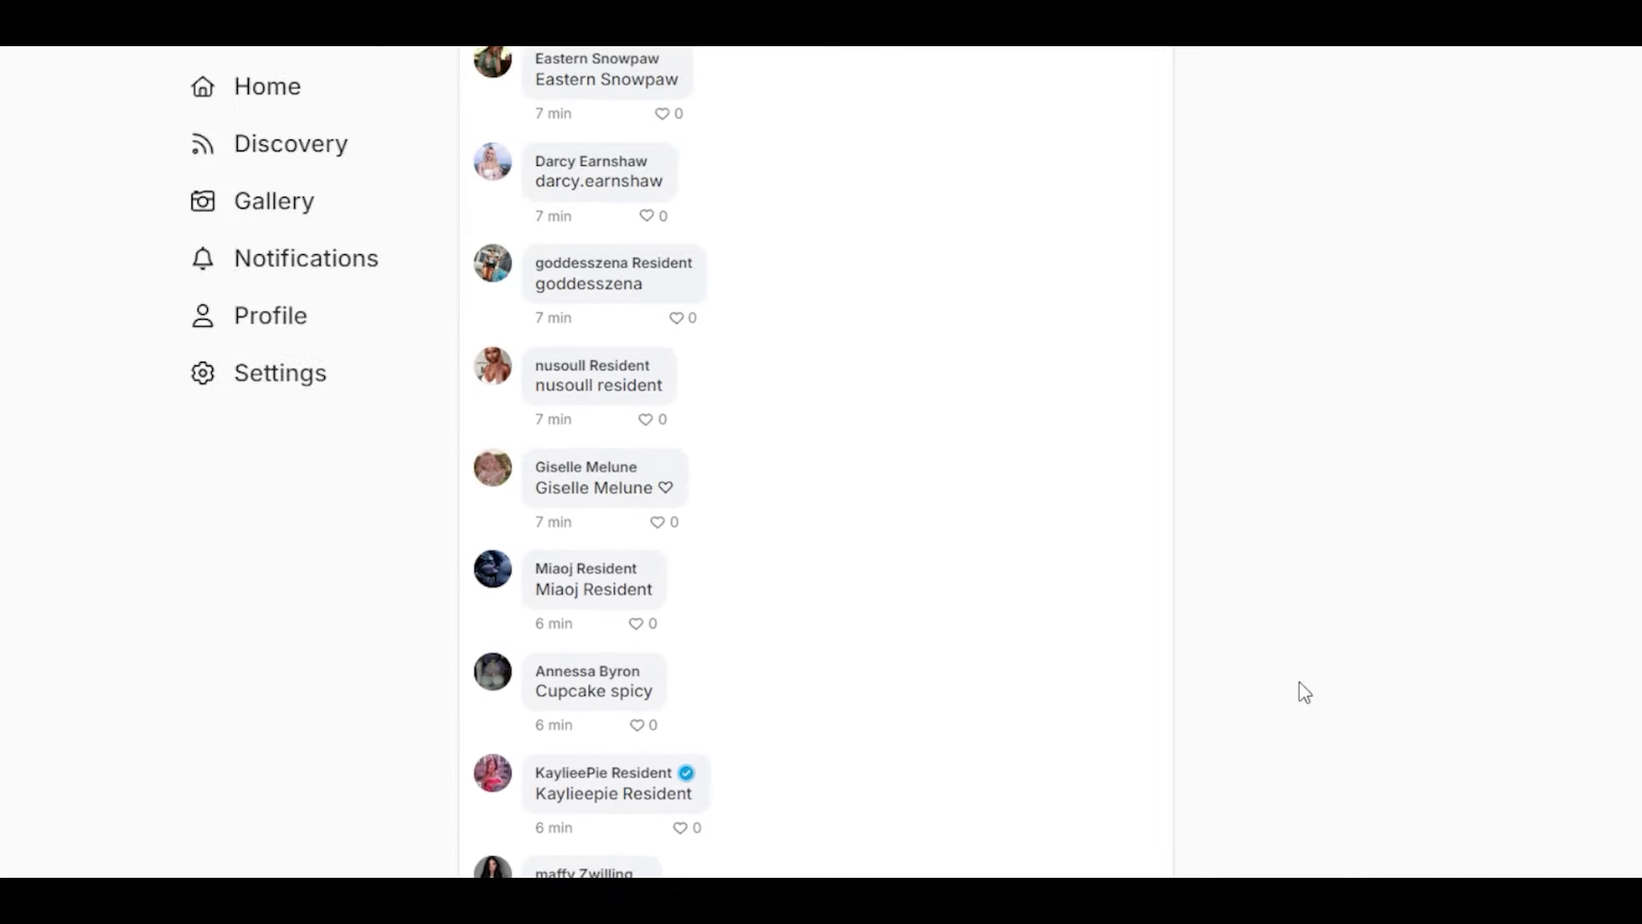
pyautogui.scroll(10, 1303, 690)
pyautogui.scroll(1, 1302, 693)
pyautogui.scroll(-3, 1302, 693)
pyautogui.scroll(-3, 1085, 323)
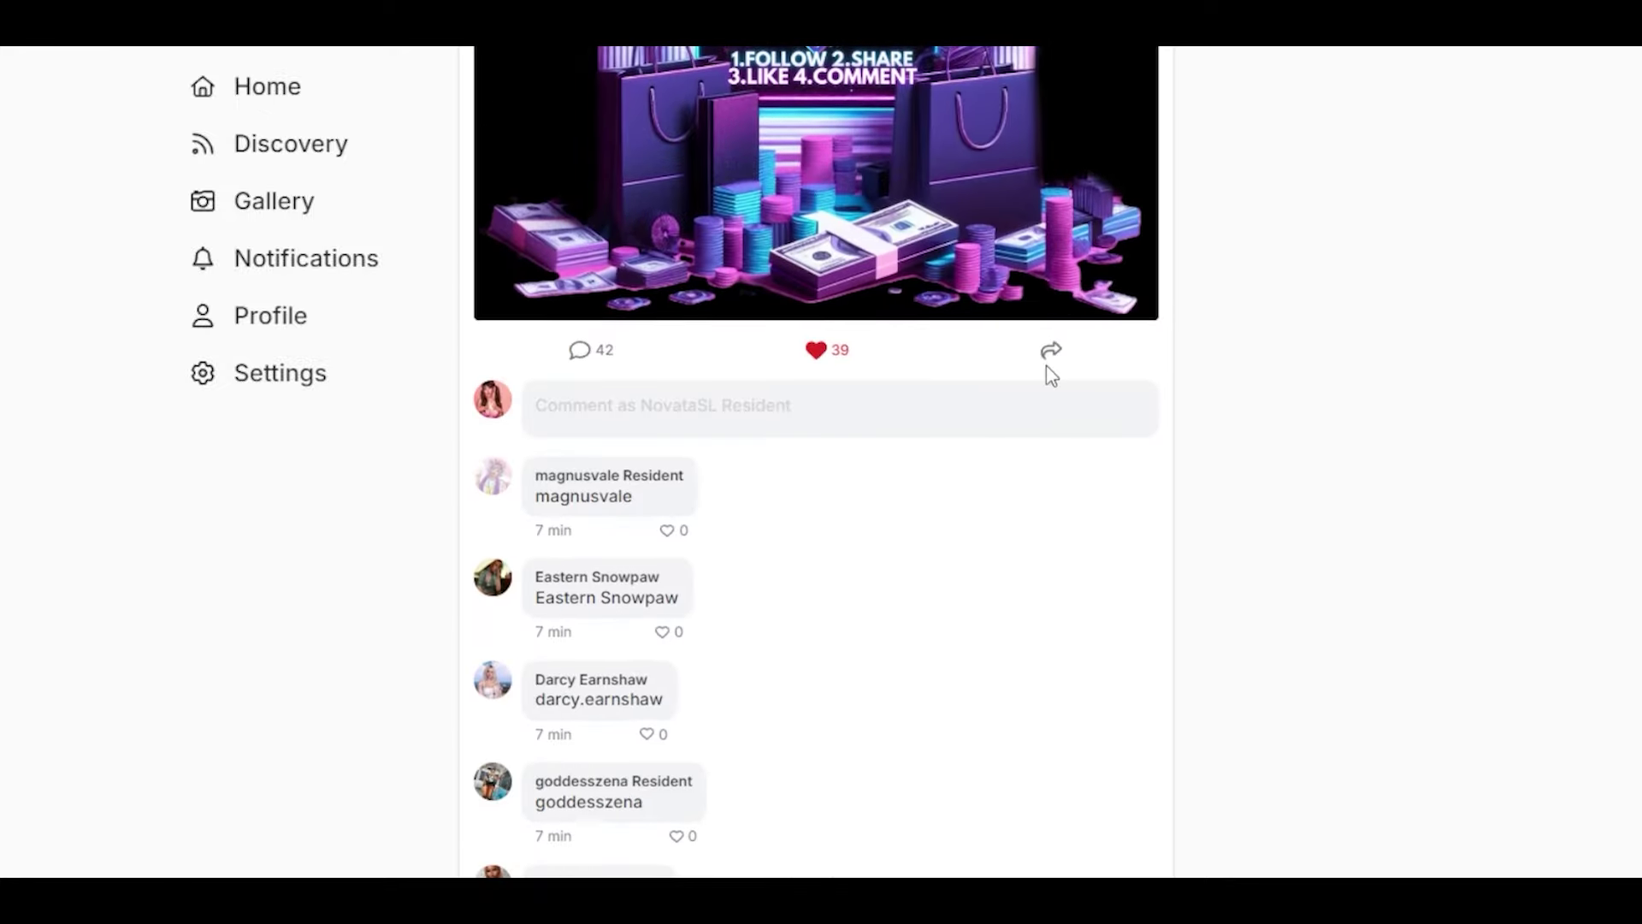
# Share the equal10 giveaway captioned 'First post :D hi there!' and check it on your profile
pyautogui.click(1051, 355)
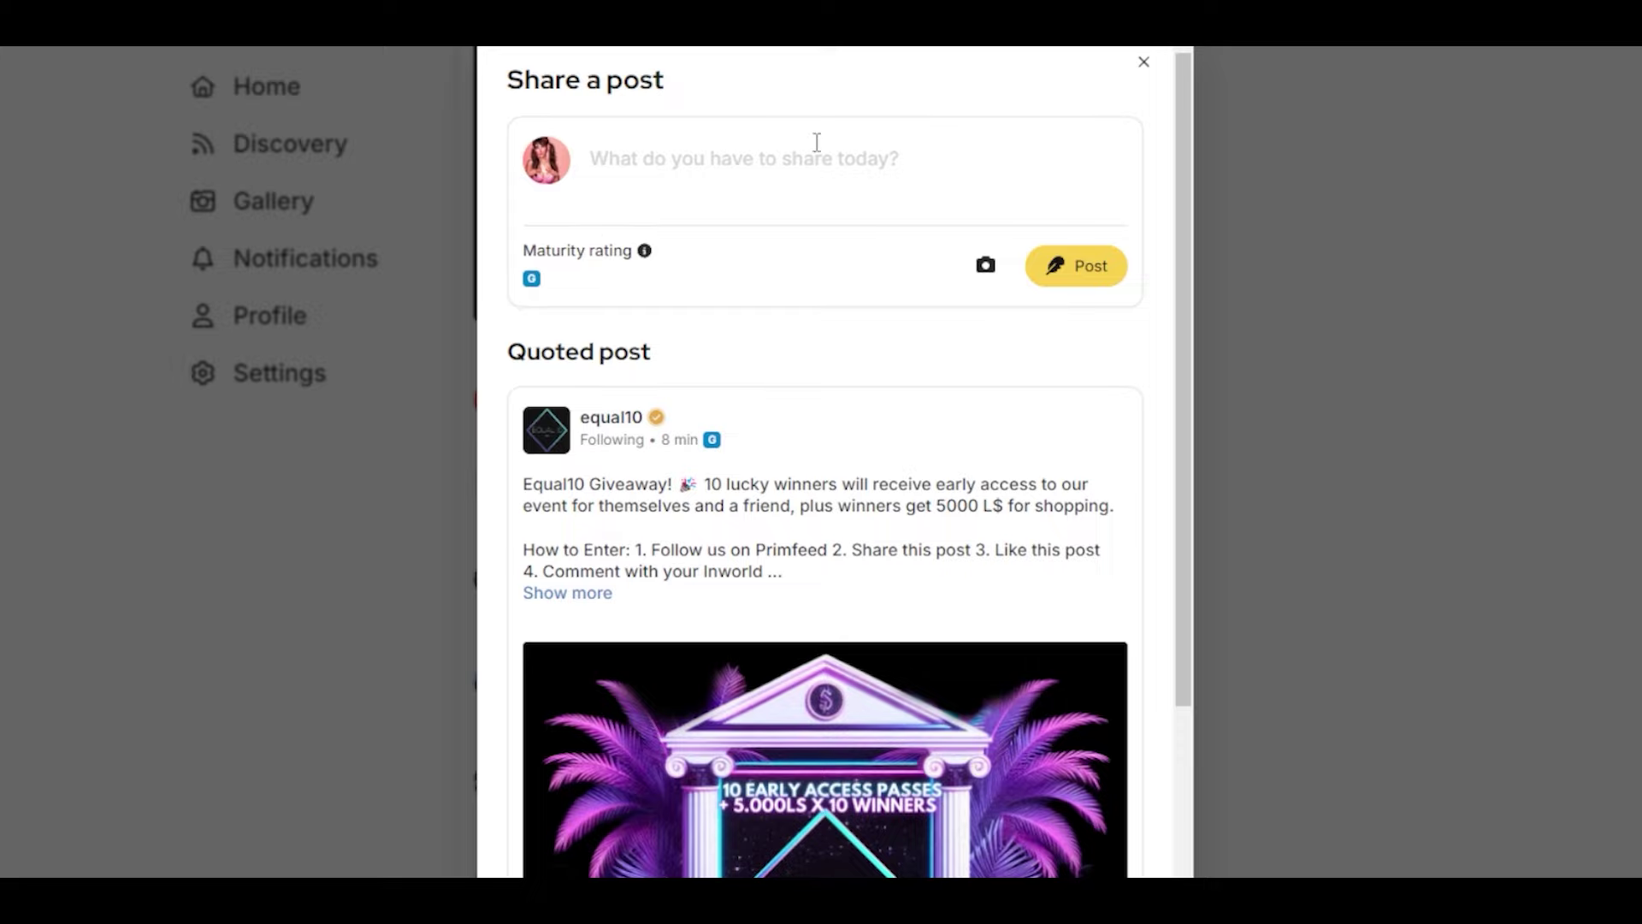
pyautogui.scroll(-3, 876, 447)
pyautogui.scroll(3, 880, 455)
pyautogui.write('First post :D hi there!')
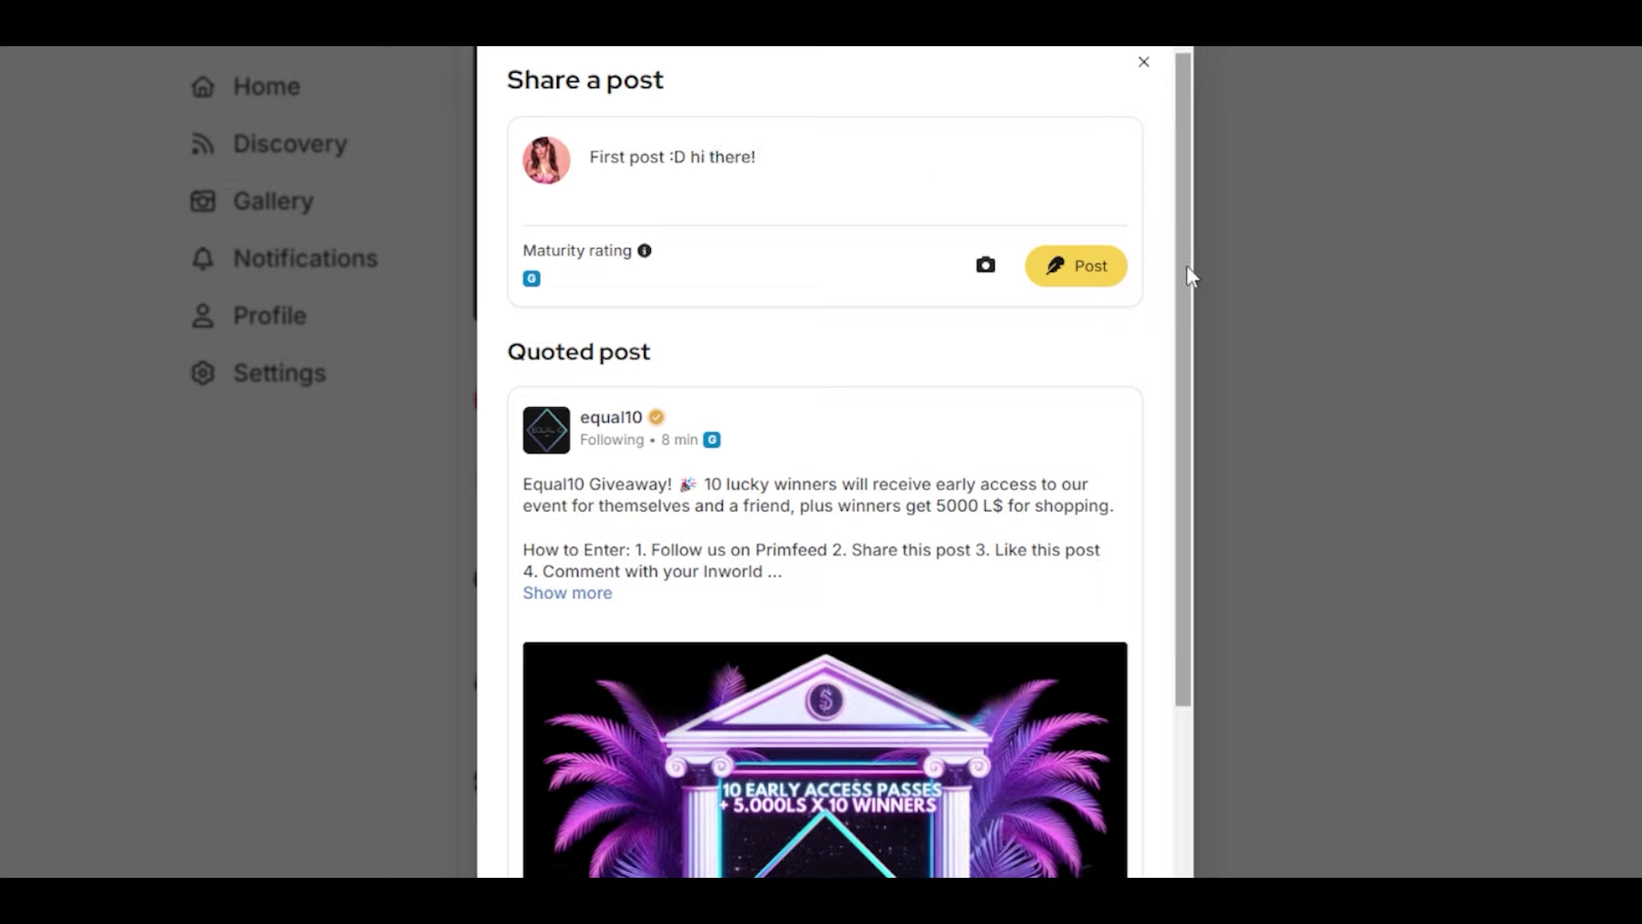
pyautogui.click(1111, 269)
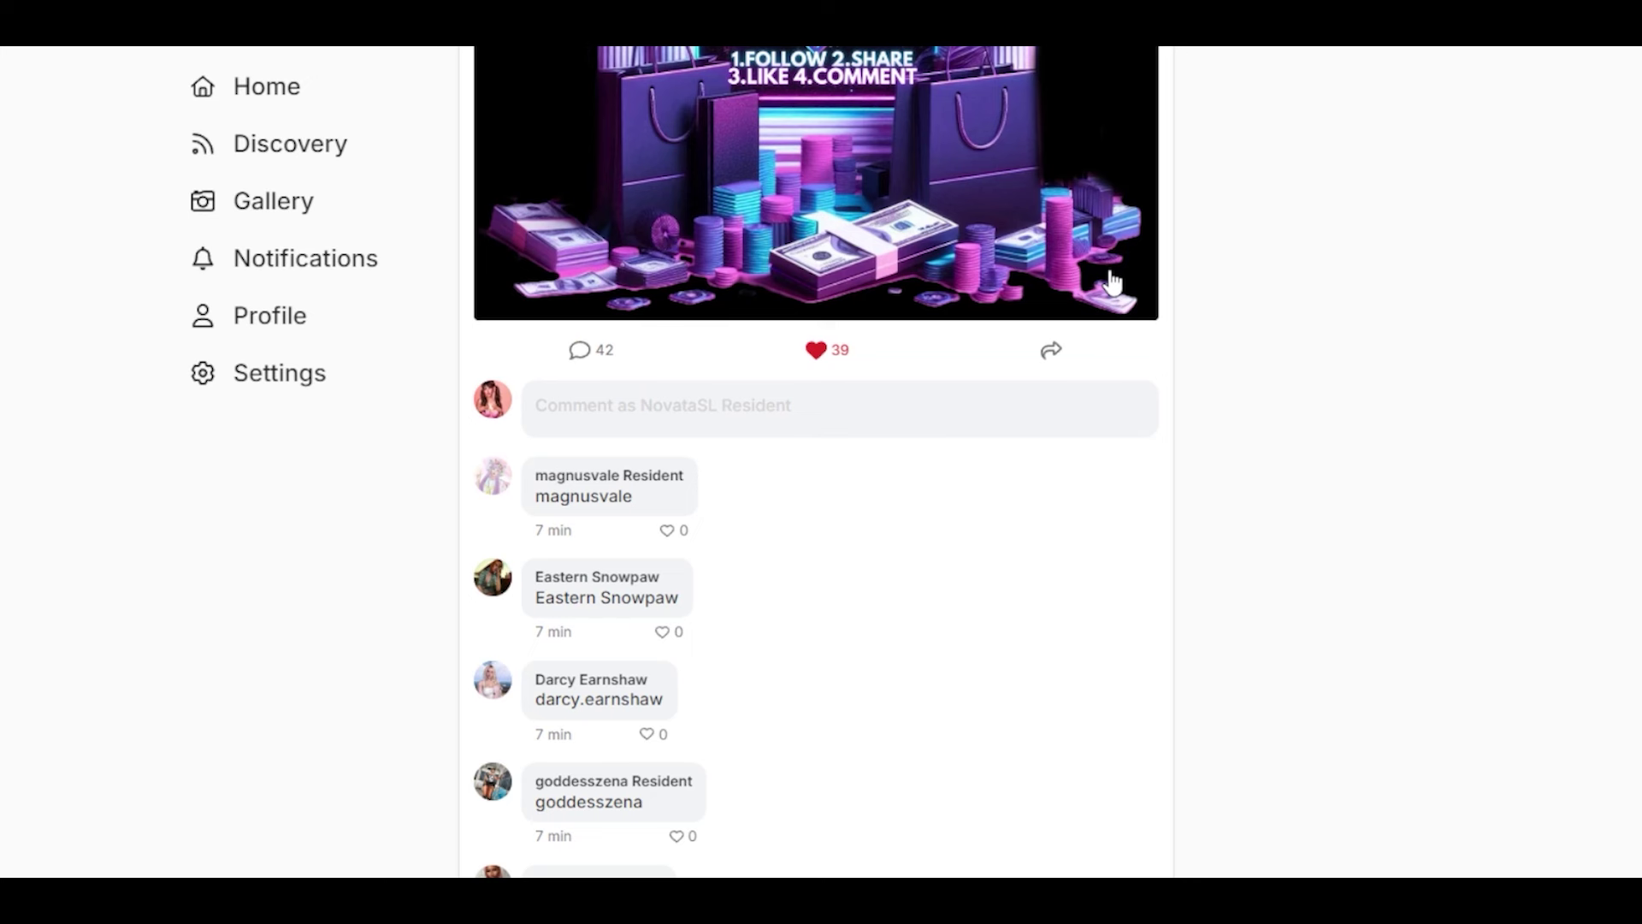
pyautogui.click(237, 325)
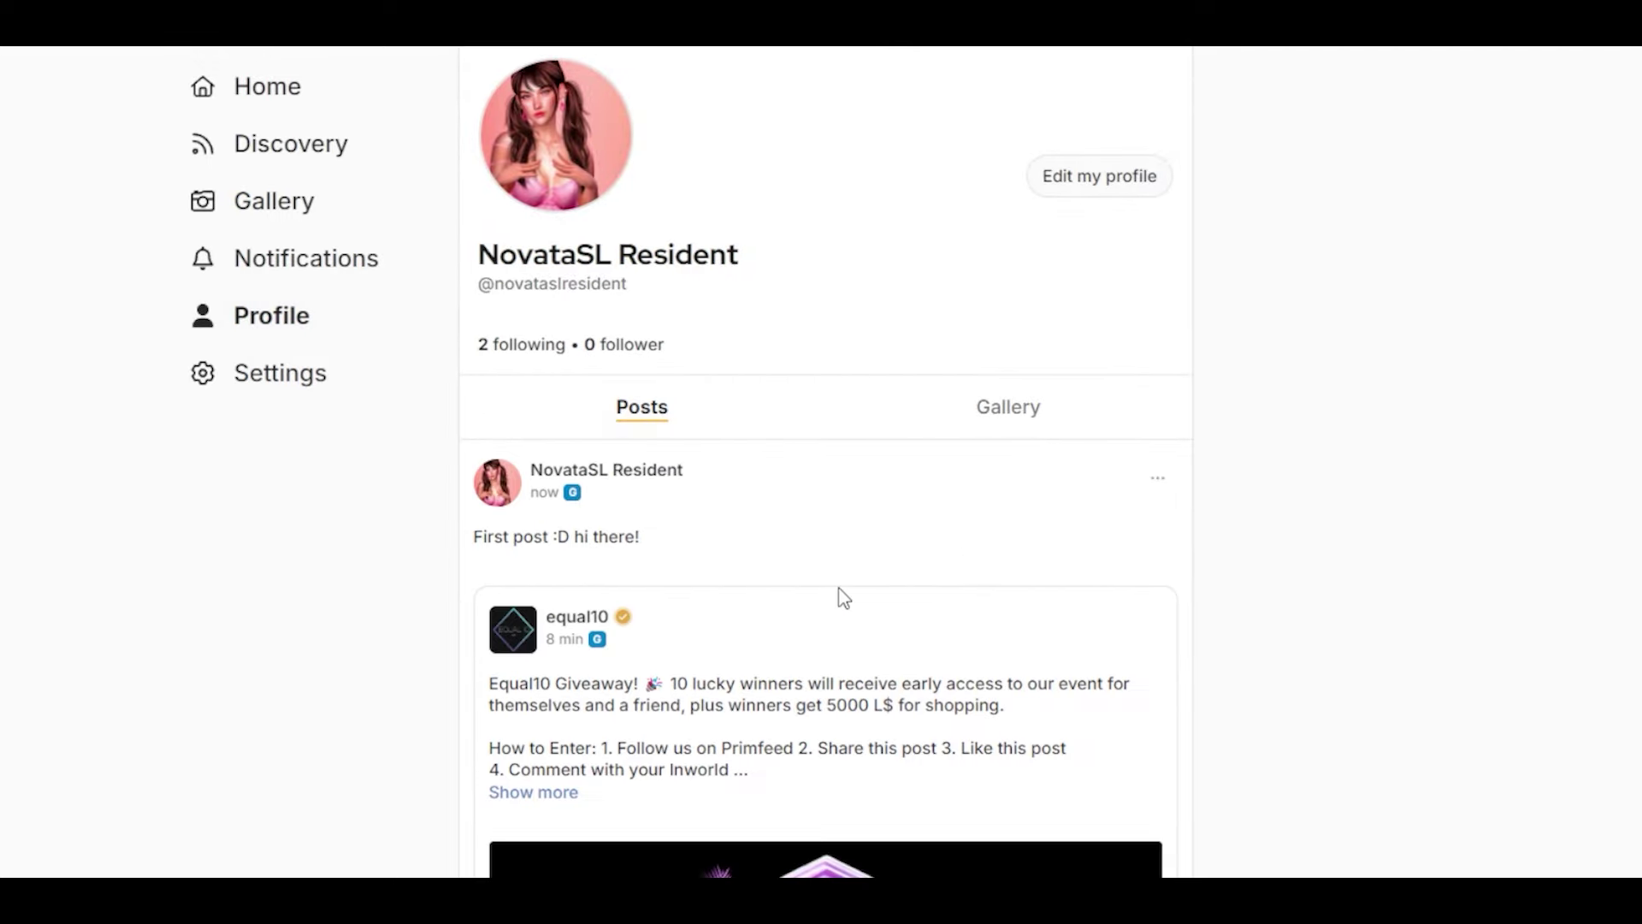
pyautogui.scroll(-2, 1425, 693)
pyautogui.scroll(-2, 1424, 693)
pyautogui.scroll(3, 1425, 692)
pyautogui.scroll(1, 1424, 692)
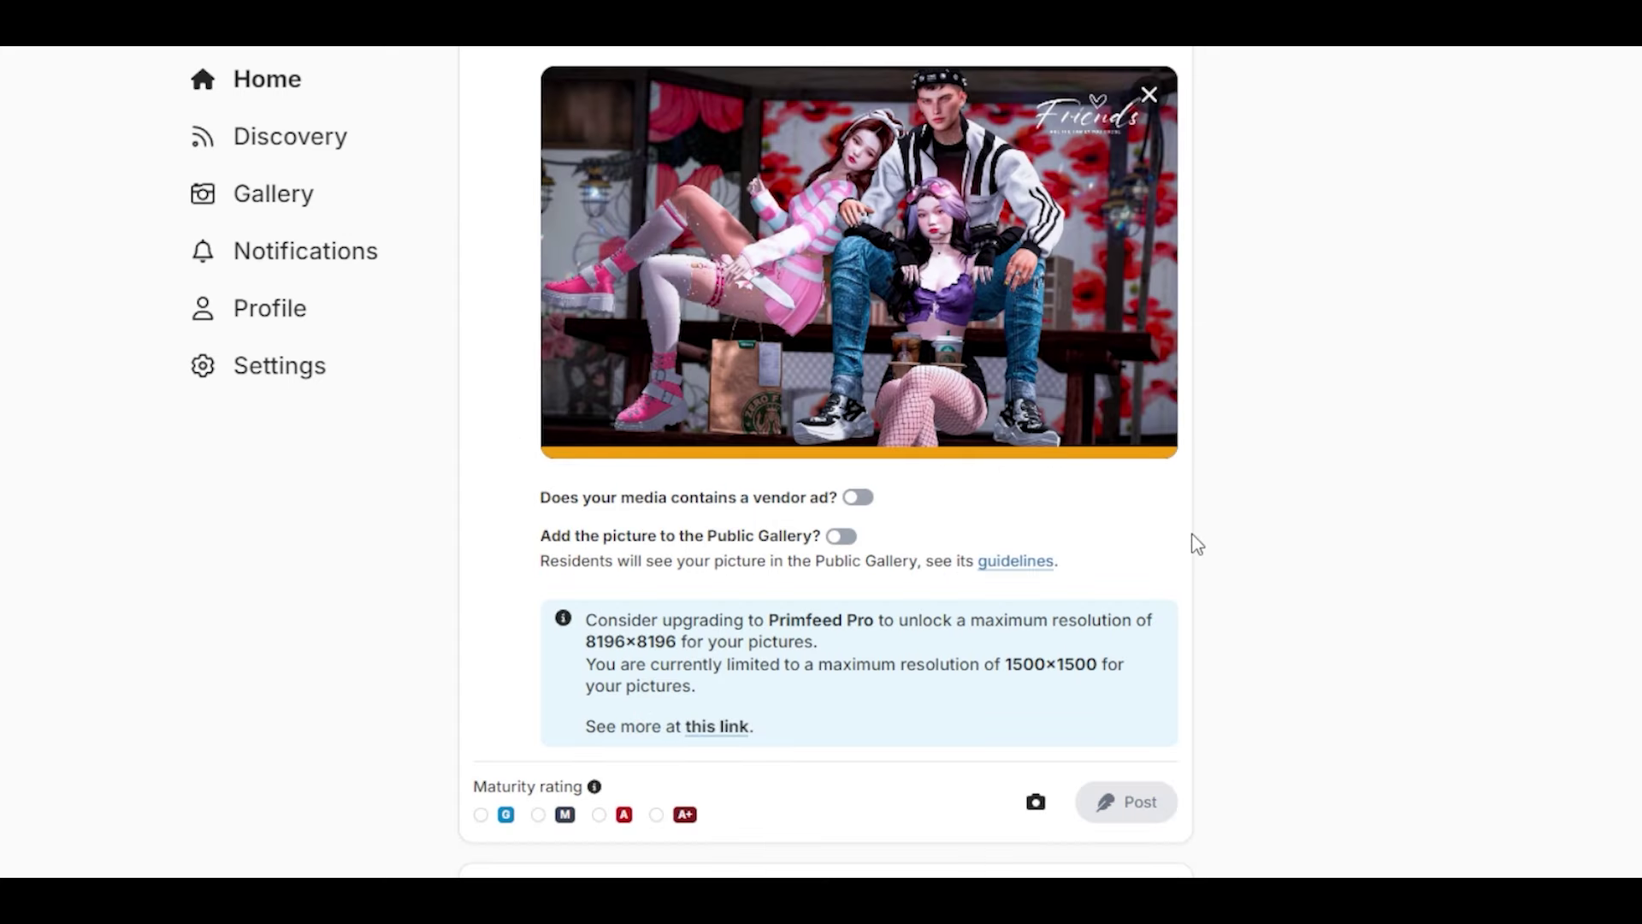
# Rate the photo post G and try publishing it; it is rejected as too short
pyautogui.click(481, 813)
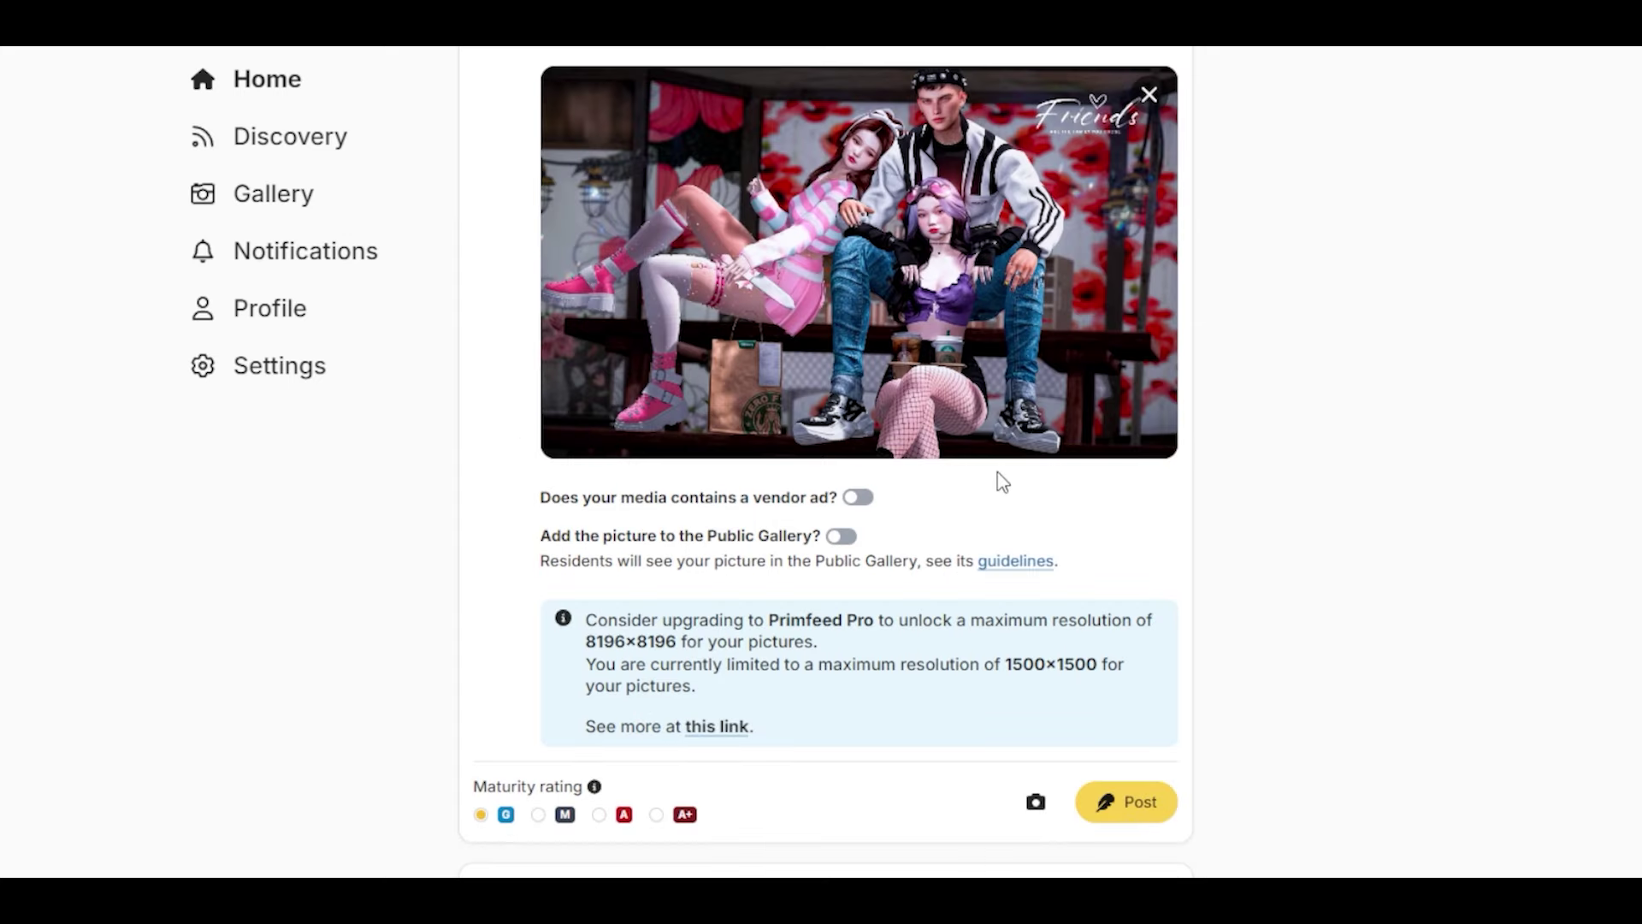
pyautogui.click(1126, 817)
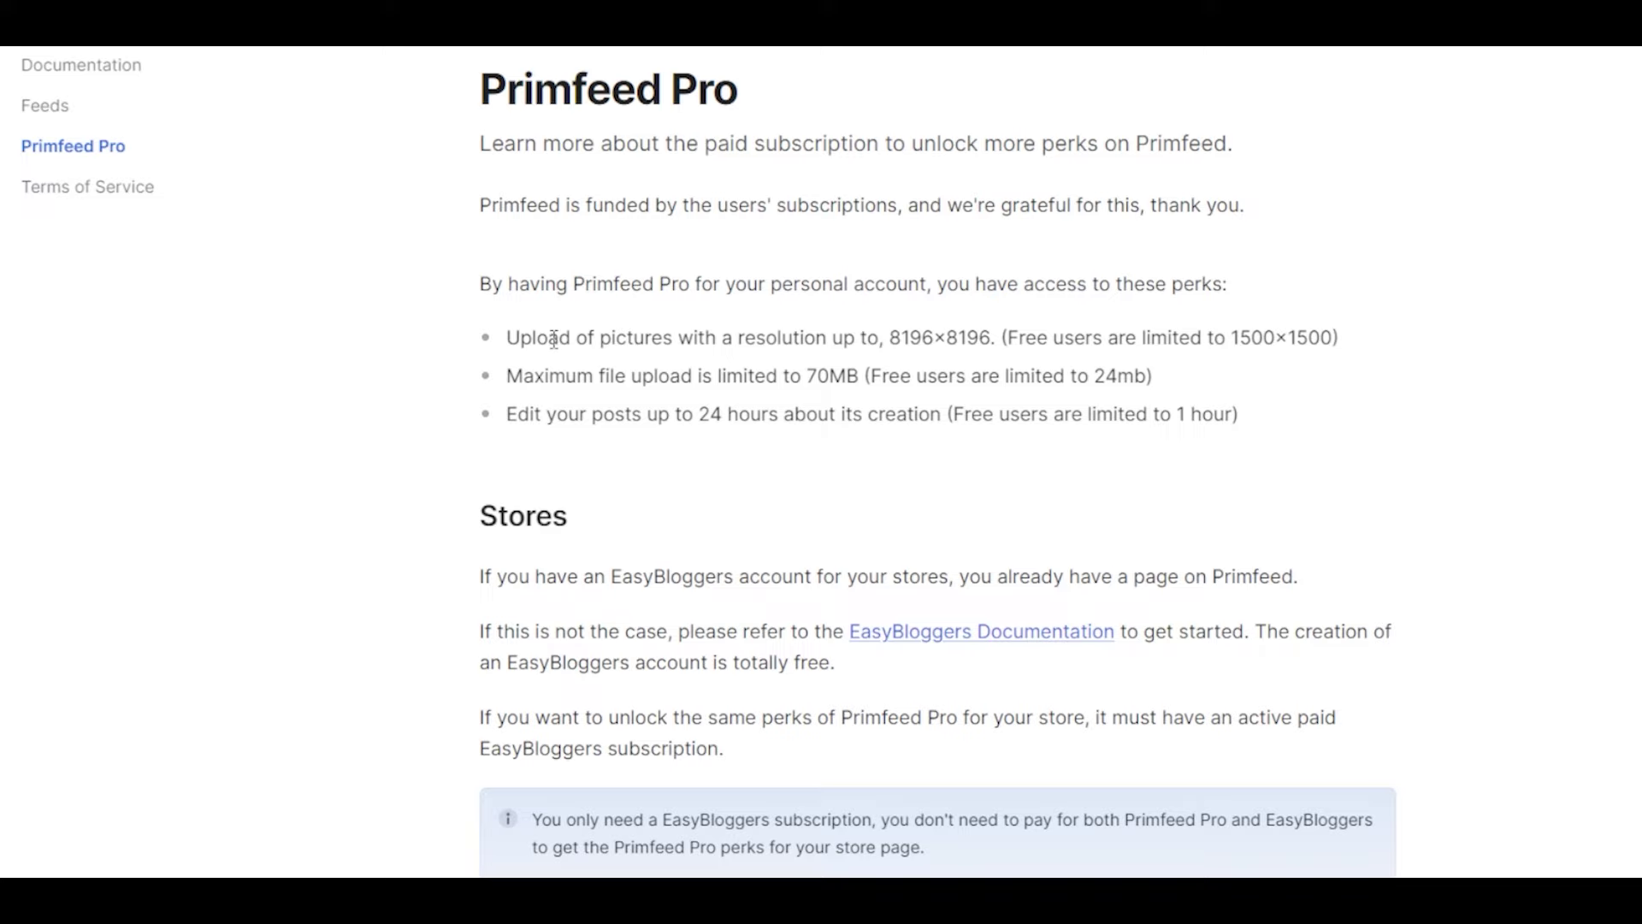
# Highlight the Pro perks (resolution, 1500×1500 free limit, upload size, edit time) and the maturity description
pyautogui.moveTo(508, 337)
pyautogui.mouseDown()
pyautogui.moveTo(1386, 355)
pyautogui.moveTo(1228, 340)
pyautogui.mouseUp()
pyautogui.click(1385, 355)
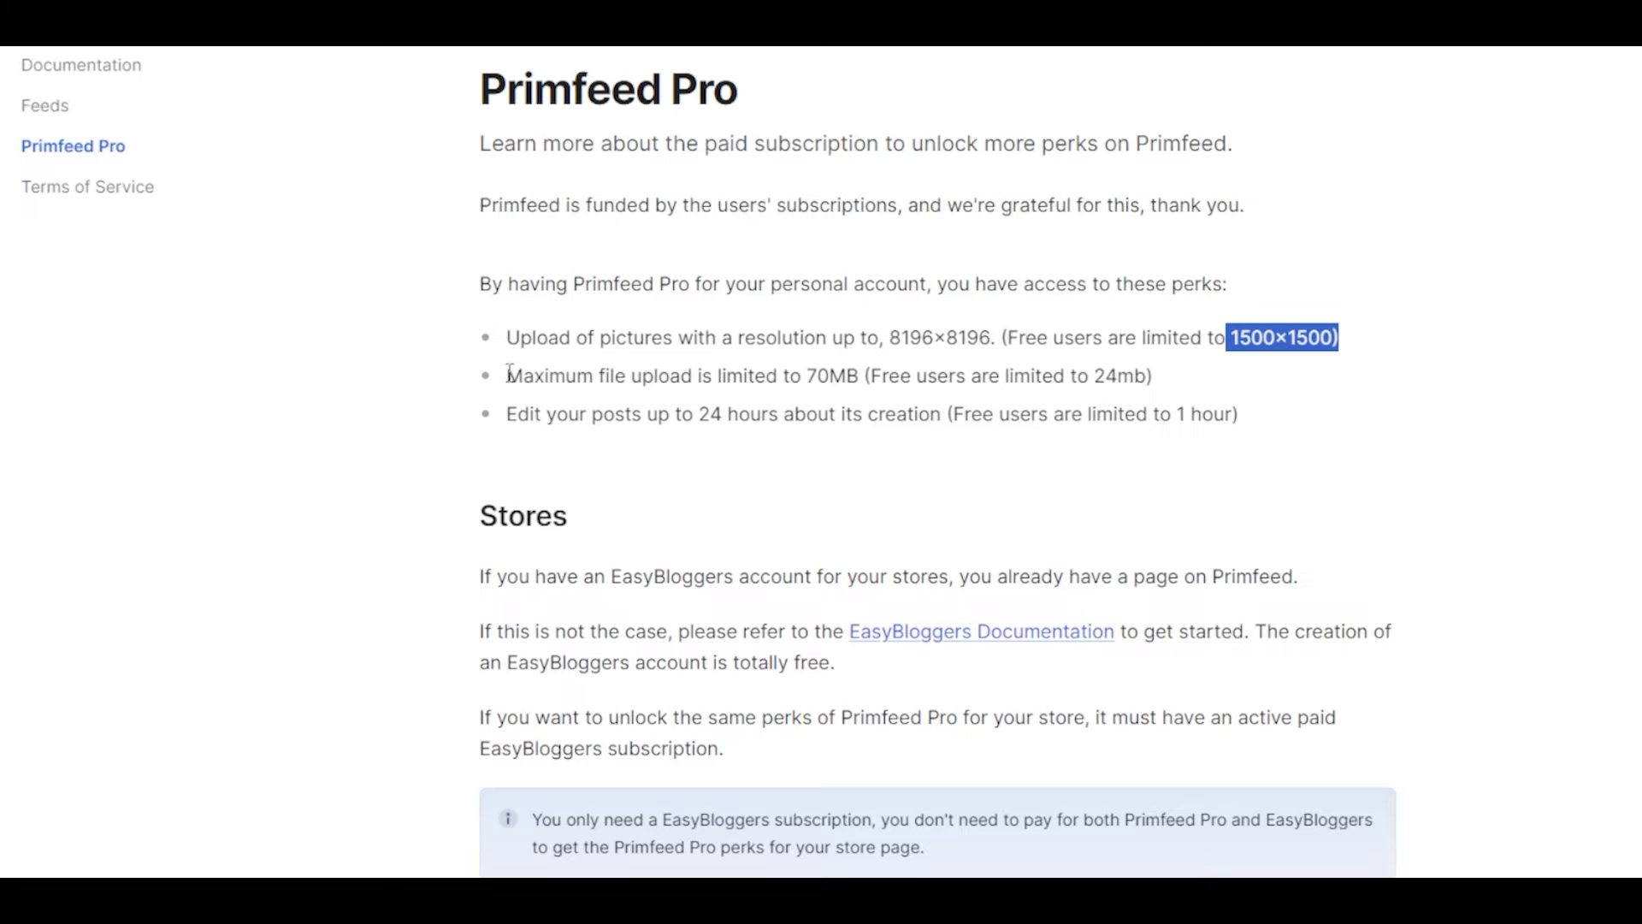
pyautogui.moveTo(507, 374); pyautogui.dragTo(860, 379)
pyautogui.moveTo(1088, 375); pyautogui.dragTo(1153, 376)
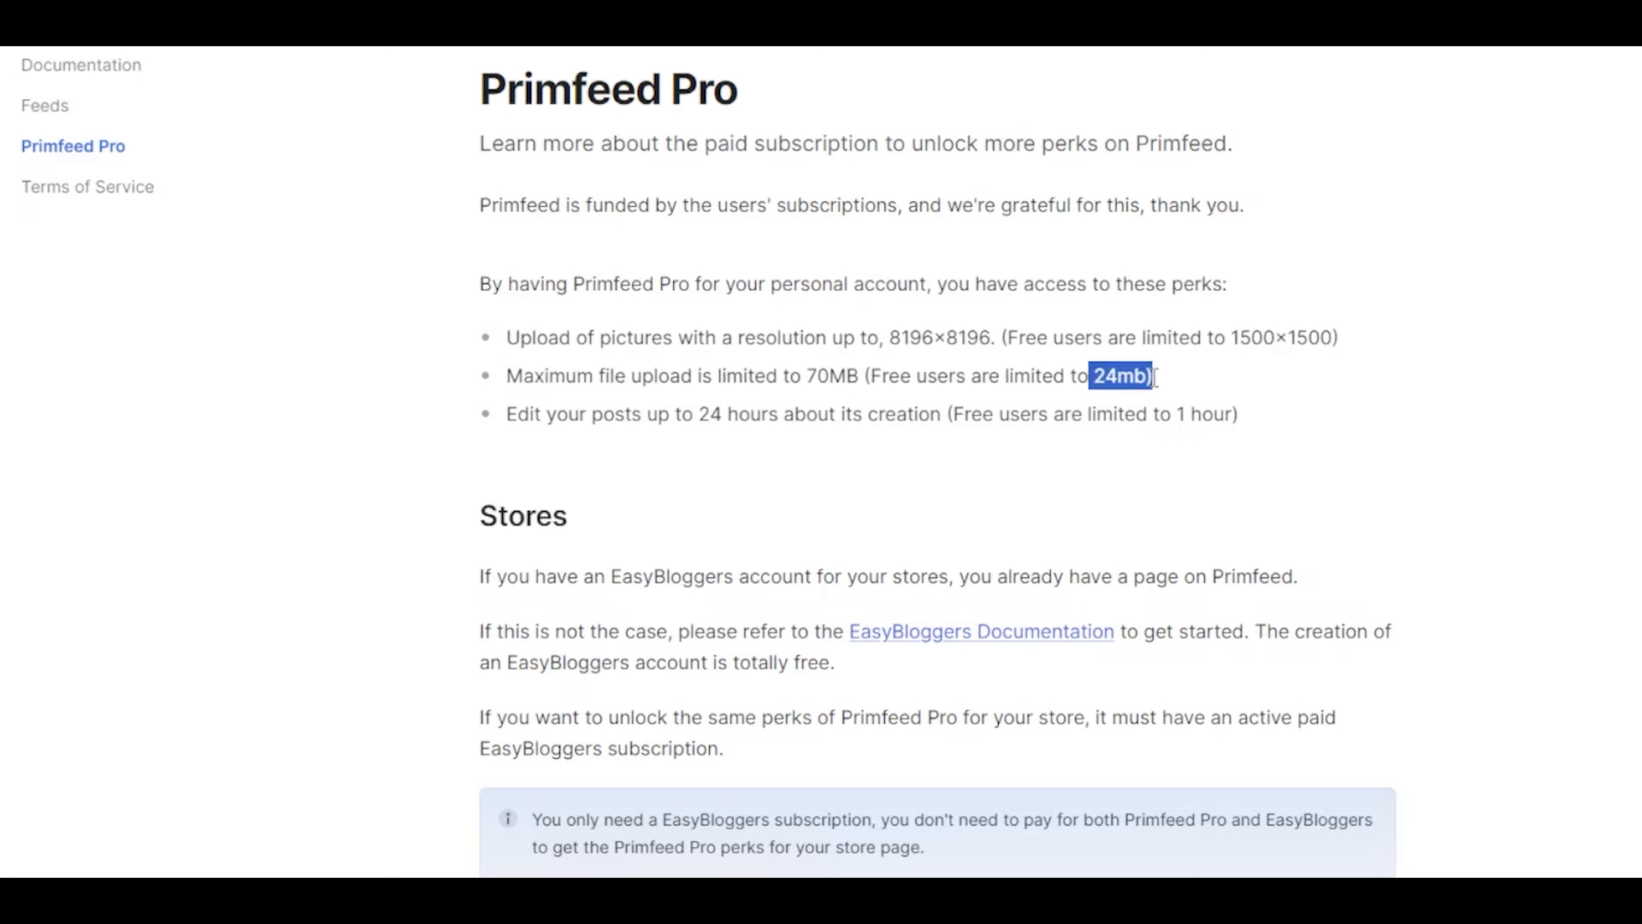
pyautogui.moveTo(506, 413); pyautogui.dragTo(964, 419)
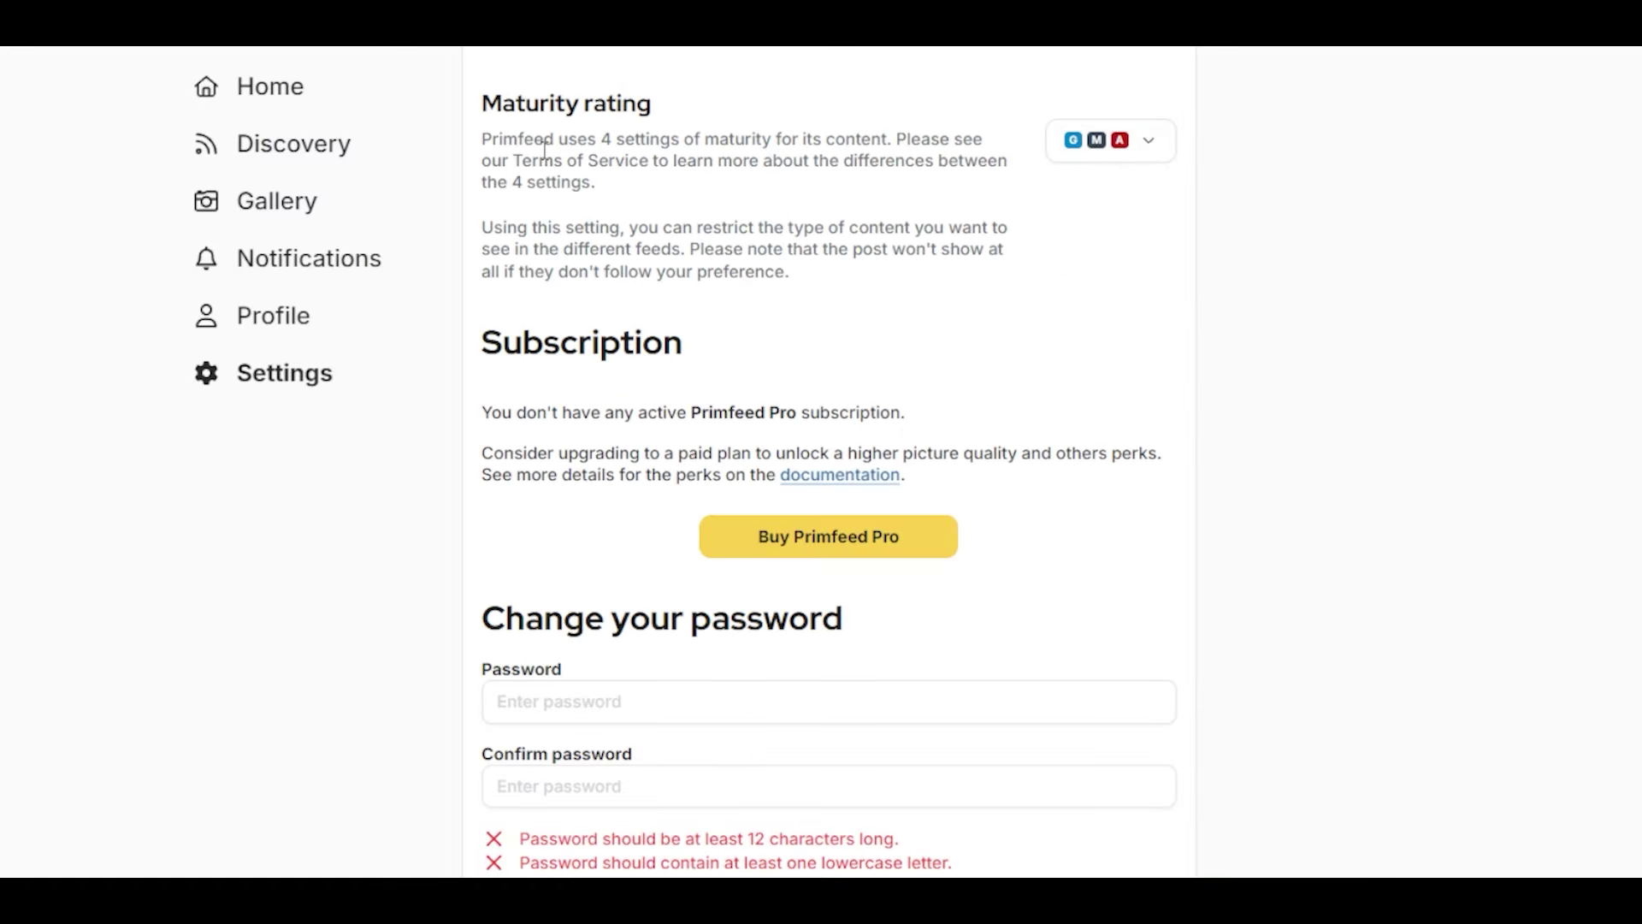
pyautogui.moveTo(558, 141); pyautogui.dragTo(1003, 201)
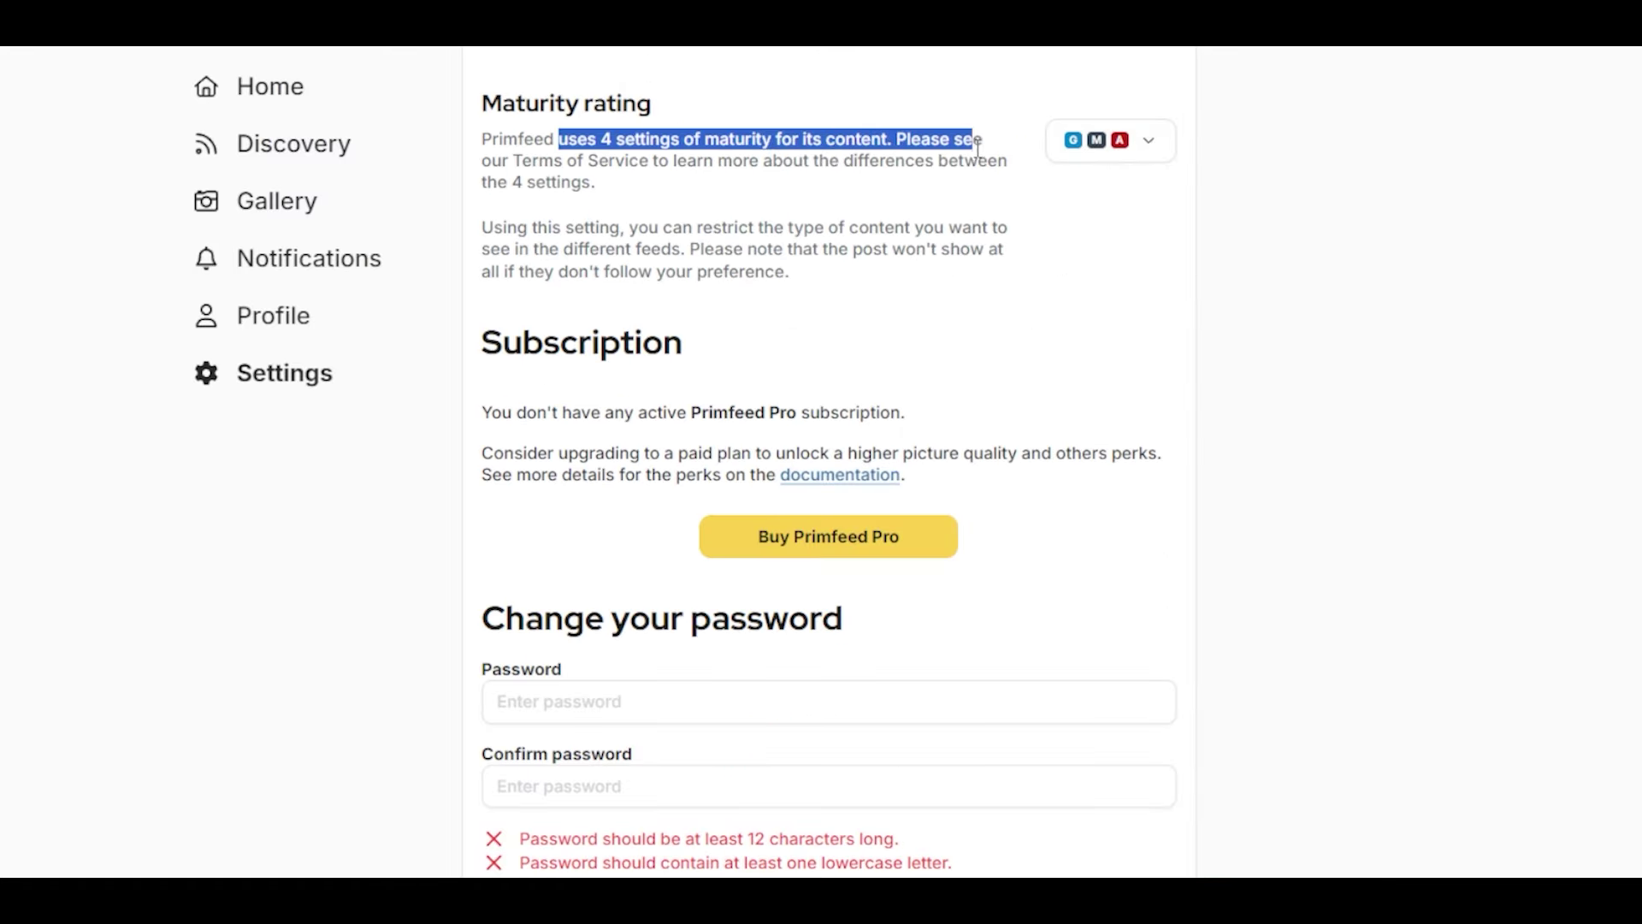
# Clear the text highlight on the Primfeed settings page
pyautogui.click(932, 266)
pyautogui.scroll(-1, 933, 268)
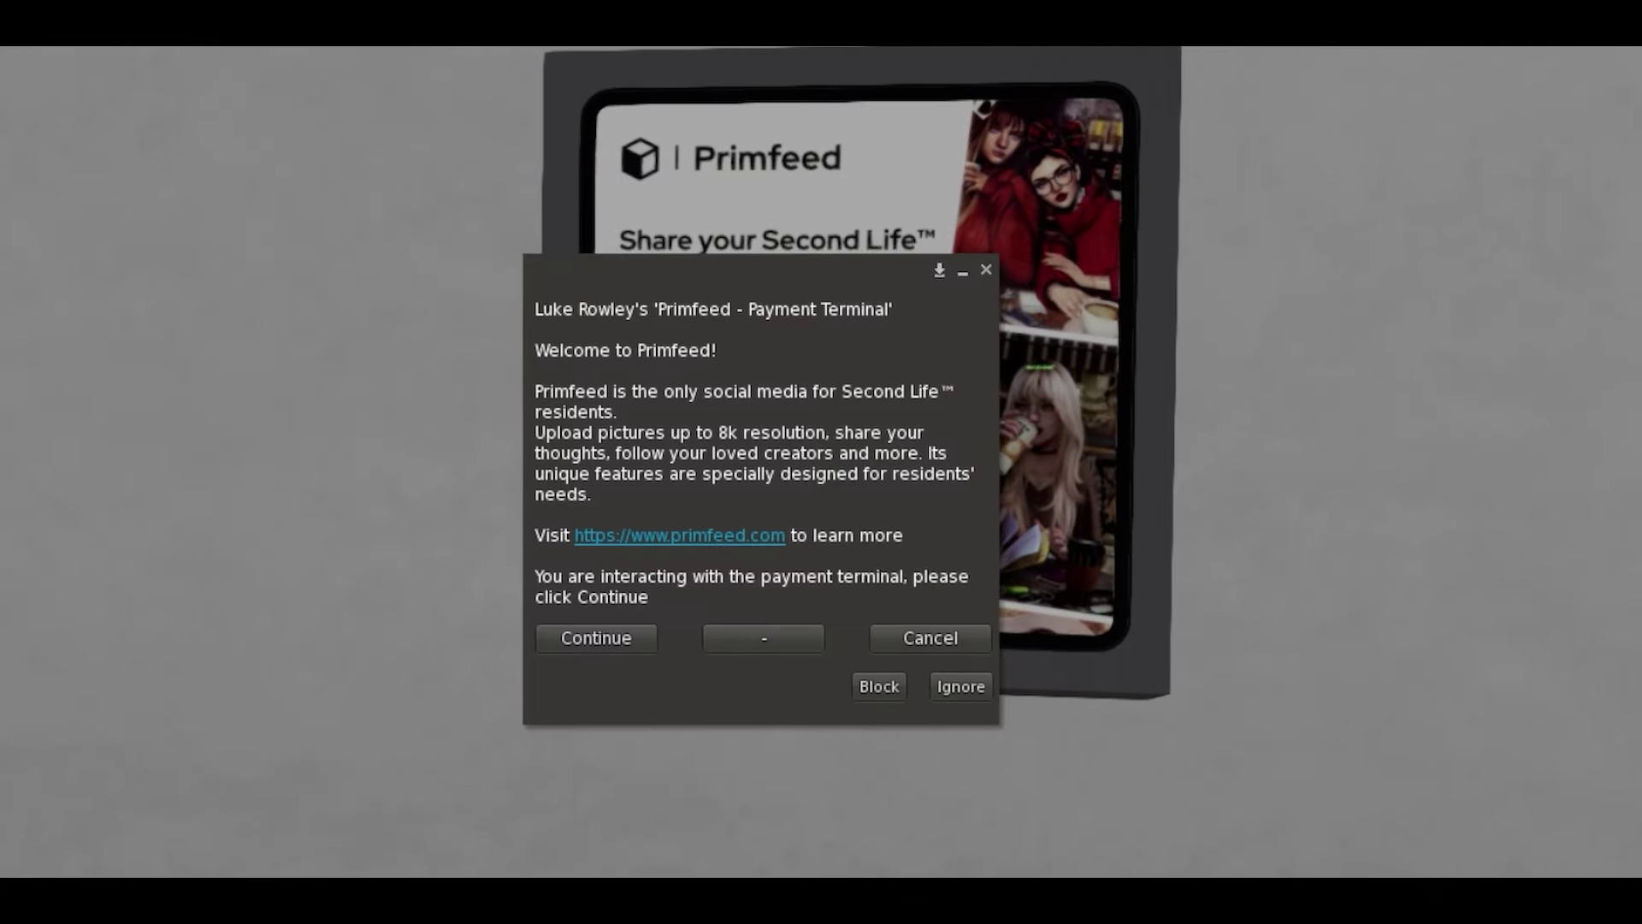
# Highlight the payment terminal's welcome text and nudge its window slightly left
pyautogui.moveTo(513, 400)
pyautogui.mouseDown()
pyautogui.moveTo(658, 399)
pyautogui.moveTo(654, 440)
pyautogui.moveTo(687, 460)
pyautogui.mouseUp()
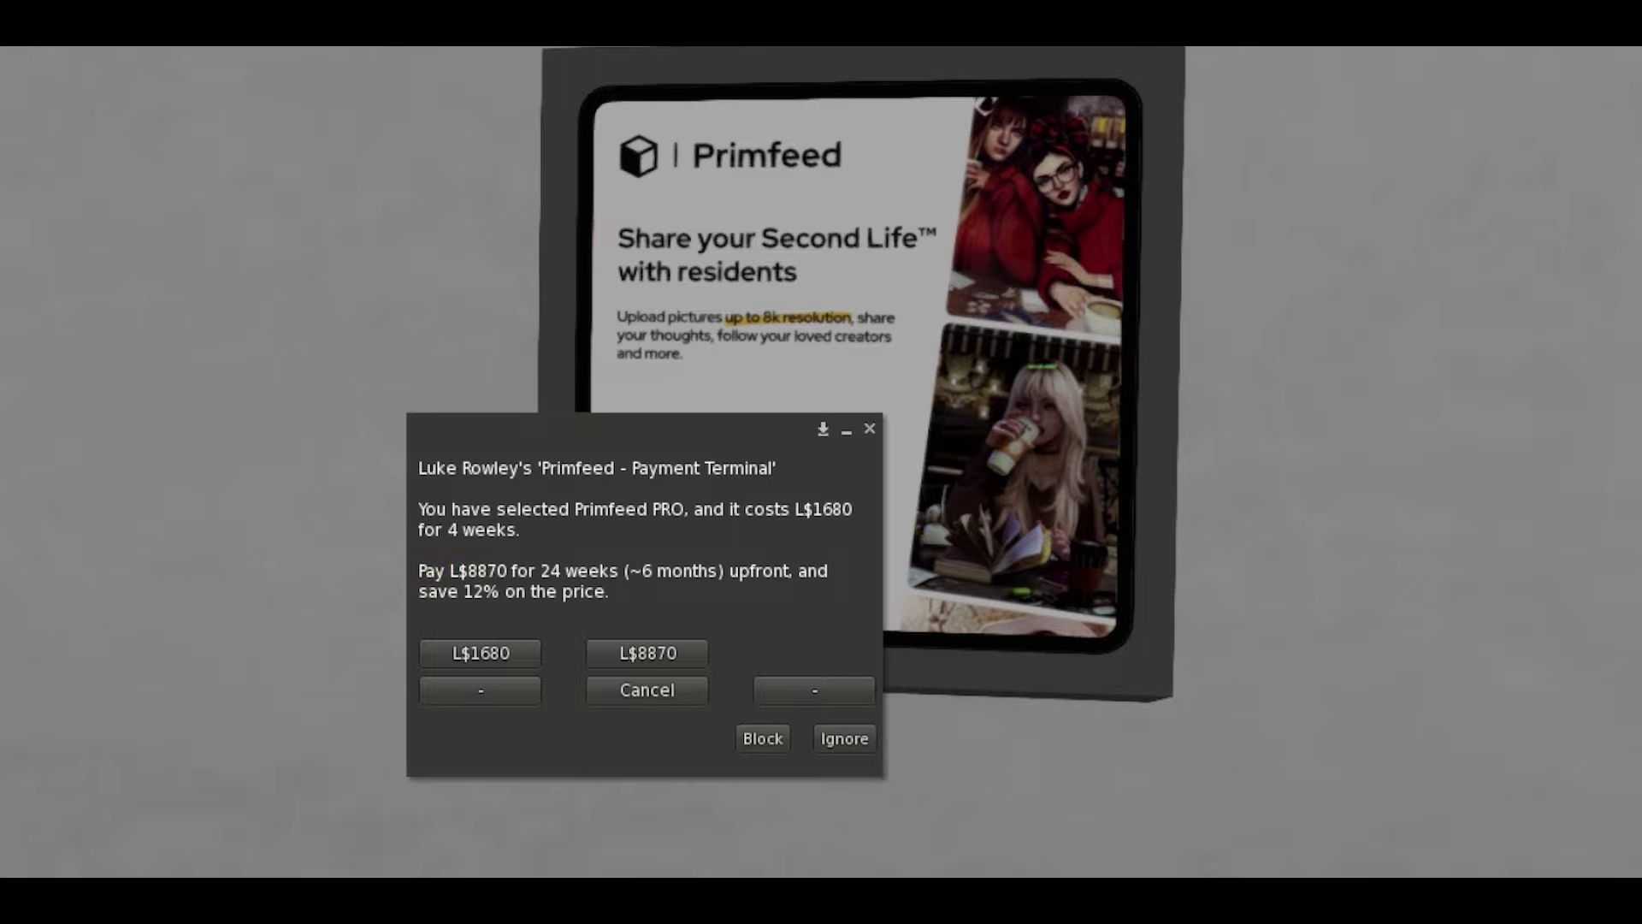
pyautogui.moveTo(642, 428); pyautogui.dragTo(620, 427)
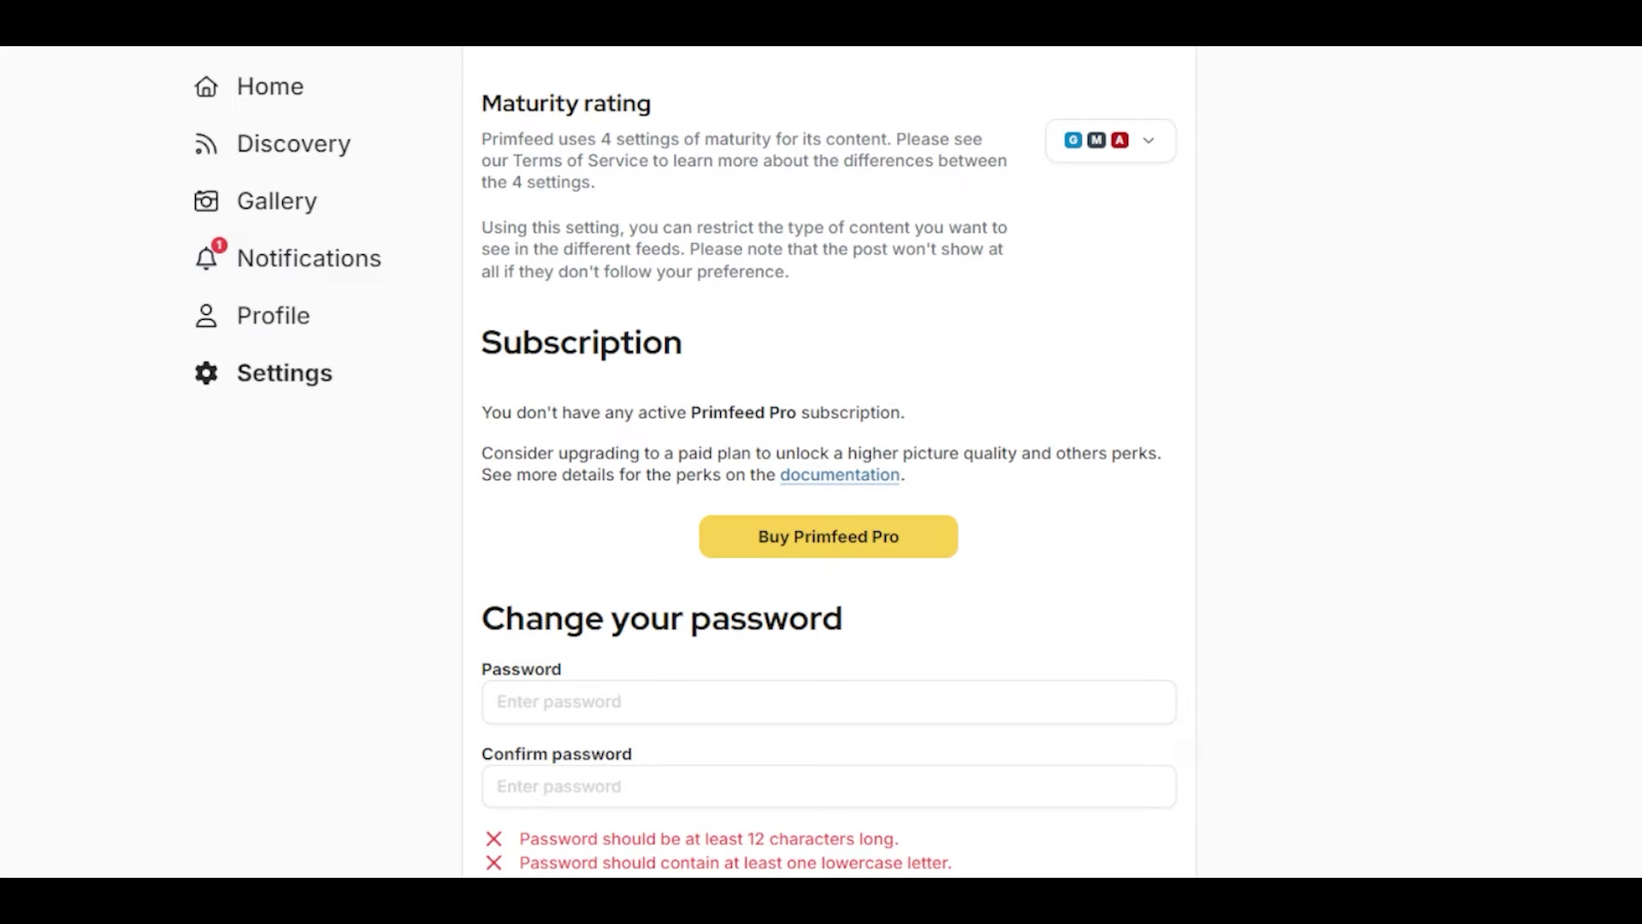
pyautogui.click(251, 257)
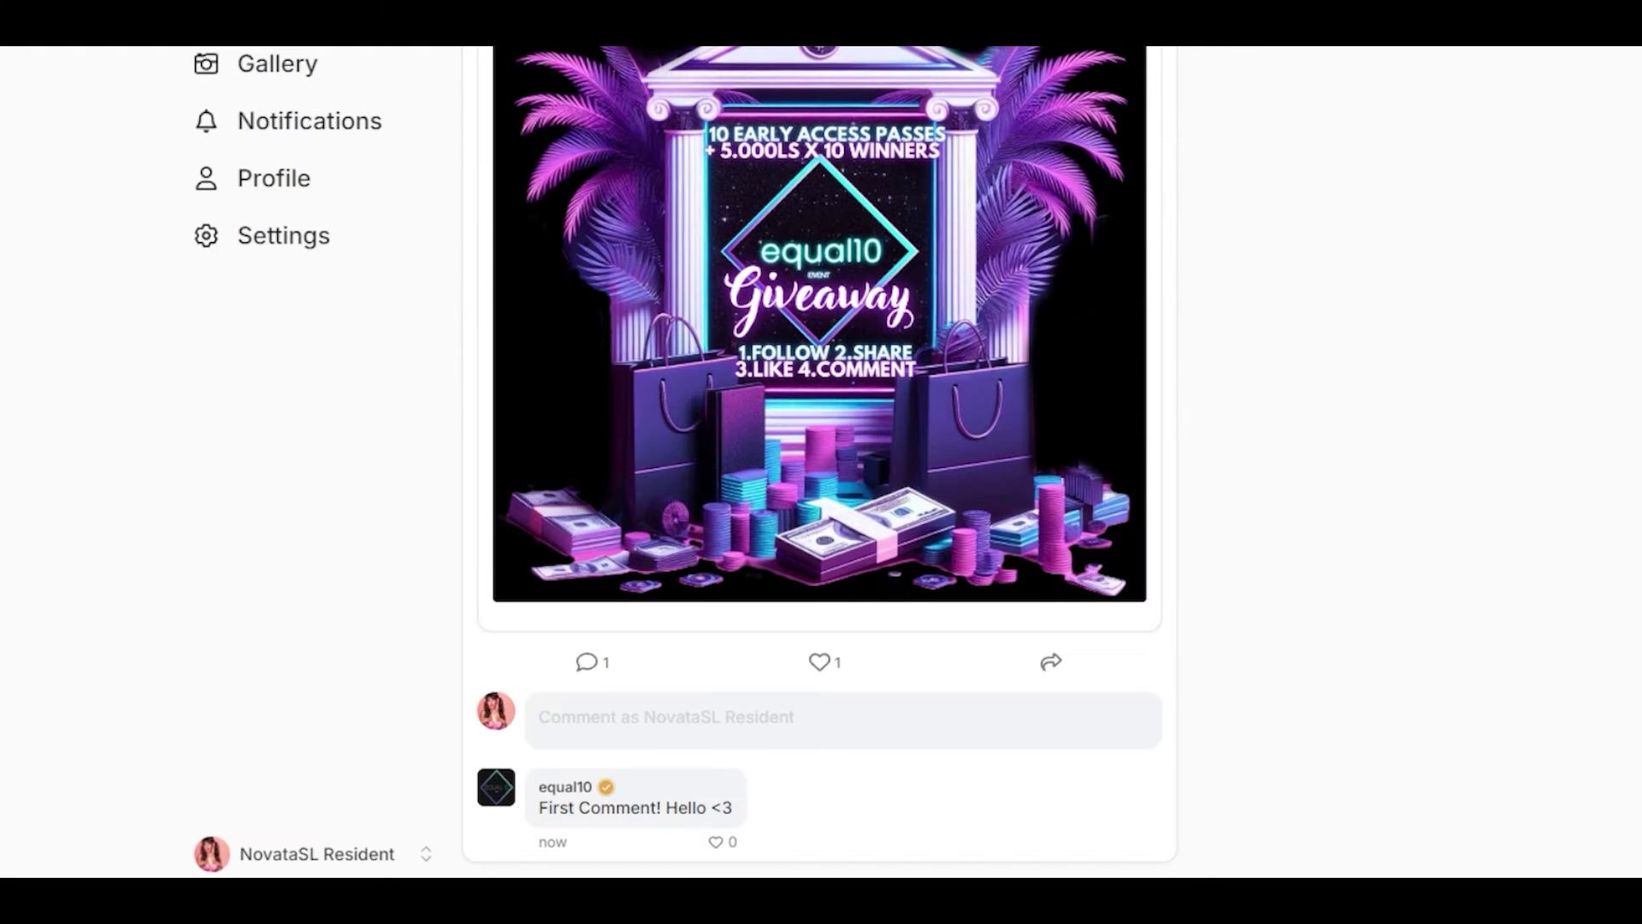
pyautogui.click(718, 842)
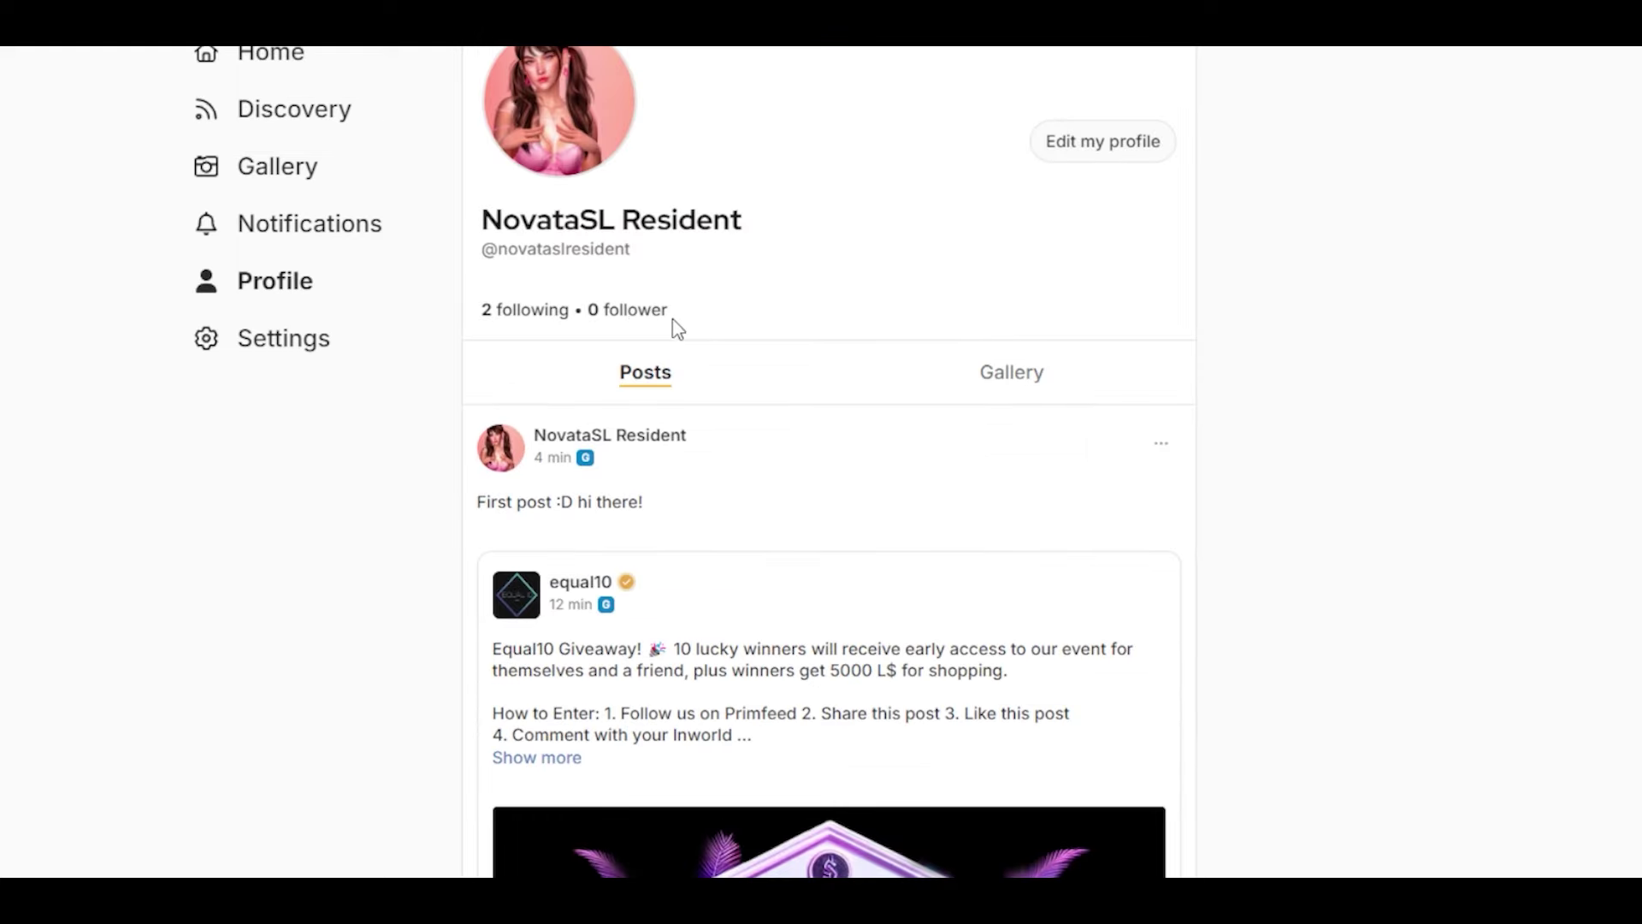
# Highlight the follower count on your Primfeed profile, then clear the highlight
pyautogui.moveTo(671, 313); pyautogui.dragTo(586, 313)
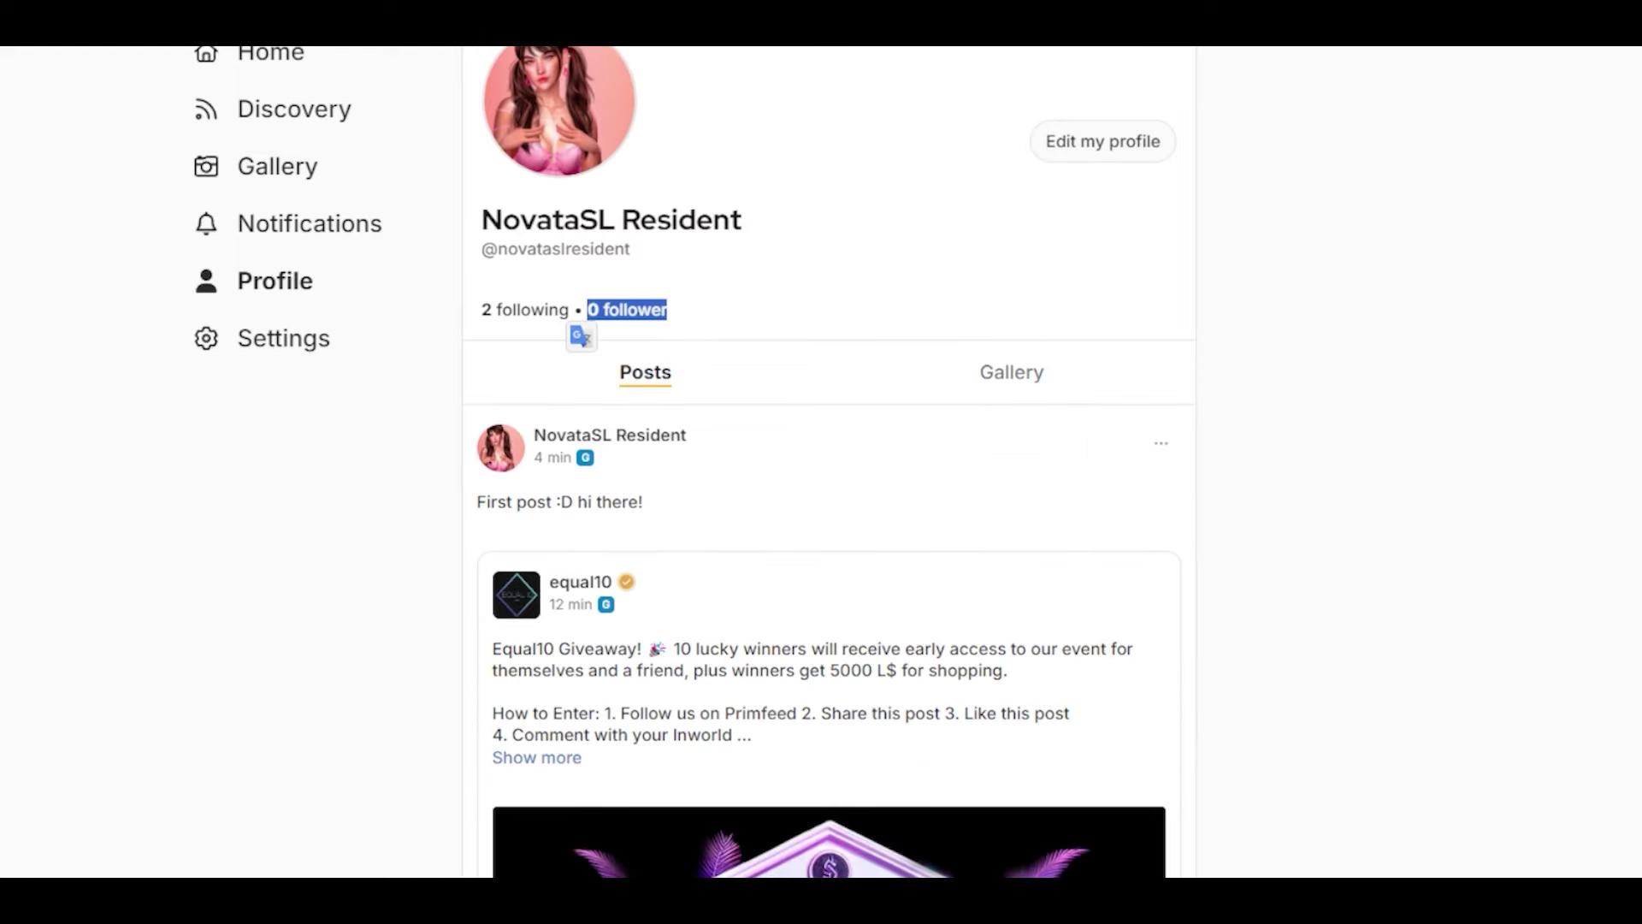
pyautogui.click(1405, 496)
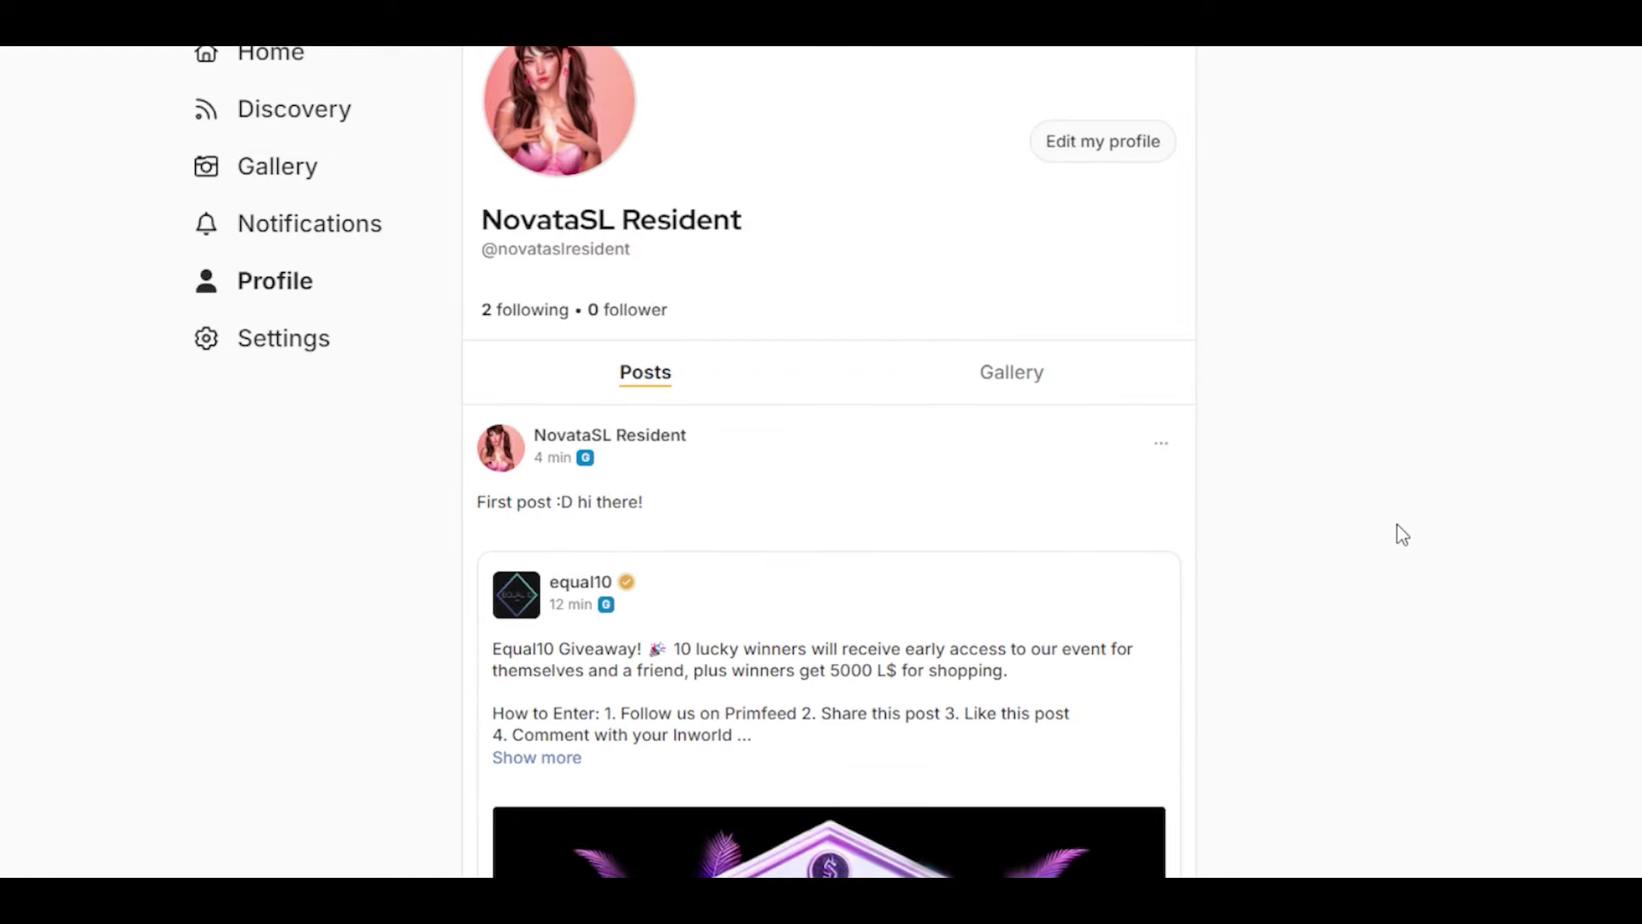
pyautogui.scroll(-4, 1403, 535)
pyautogui.scroll(4, 1402, 534)
pyautogui.write('My first uplo')
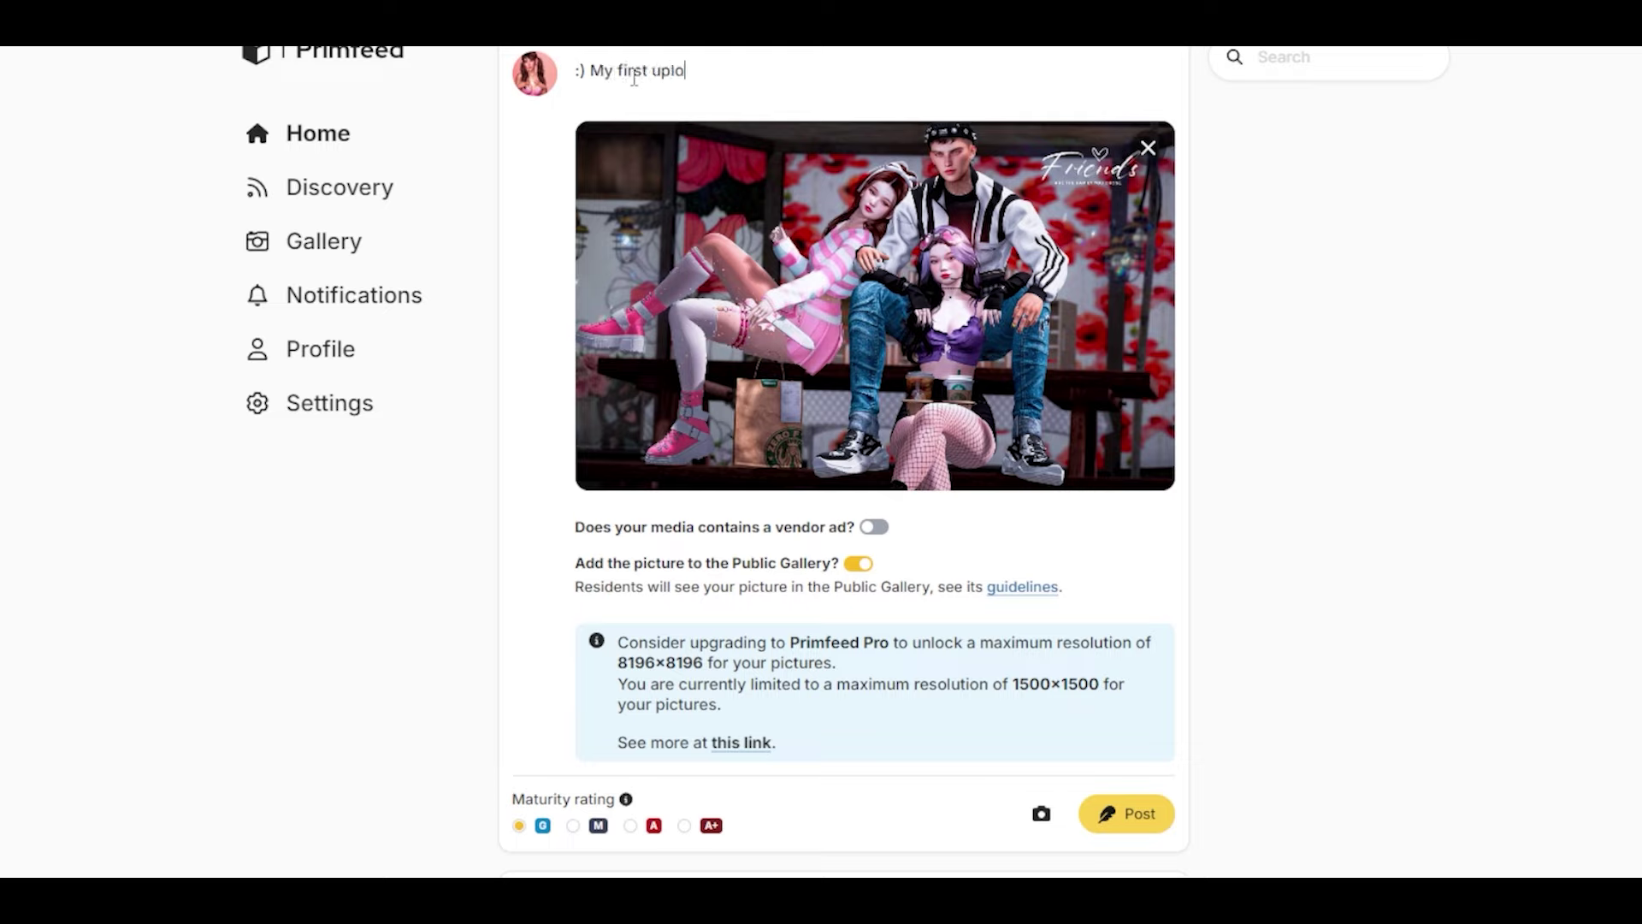
pyautogui.write('ad here has to be with my ')
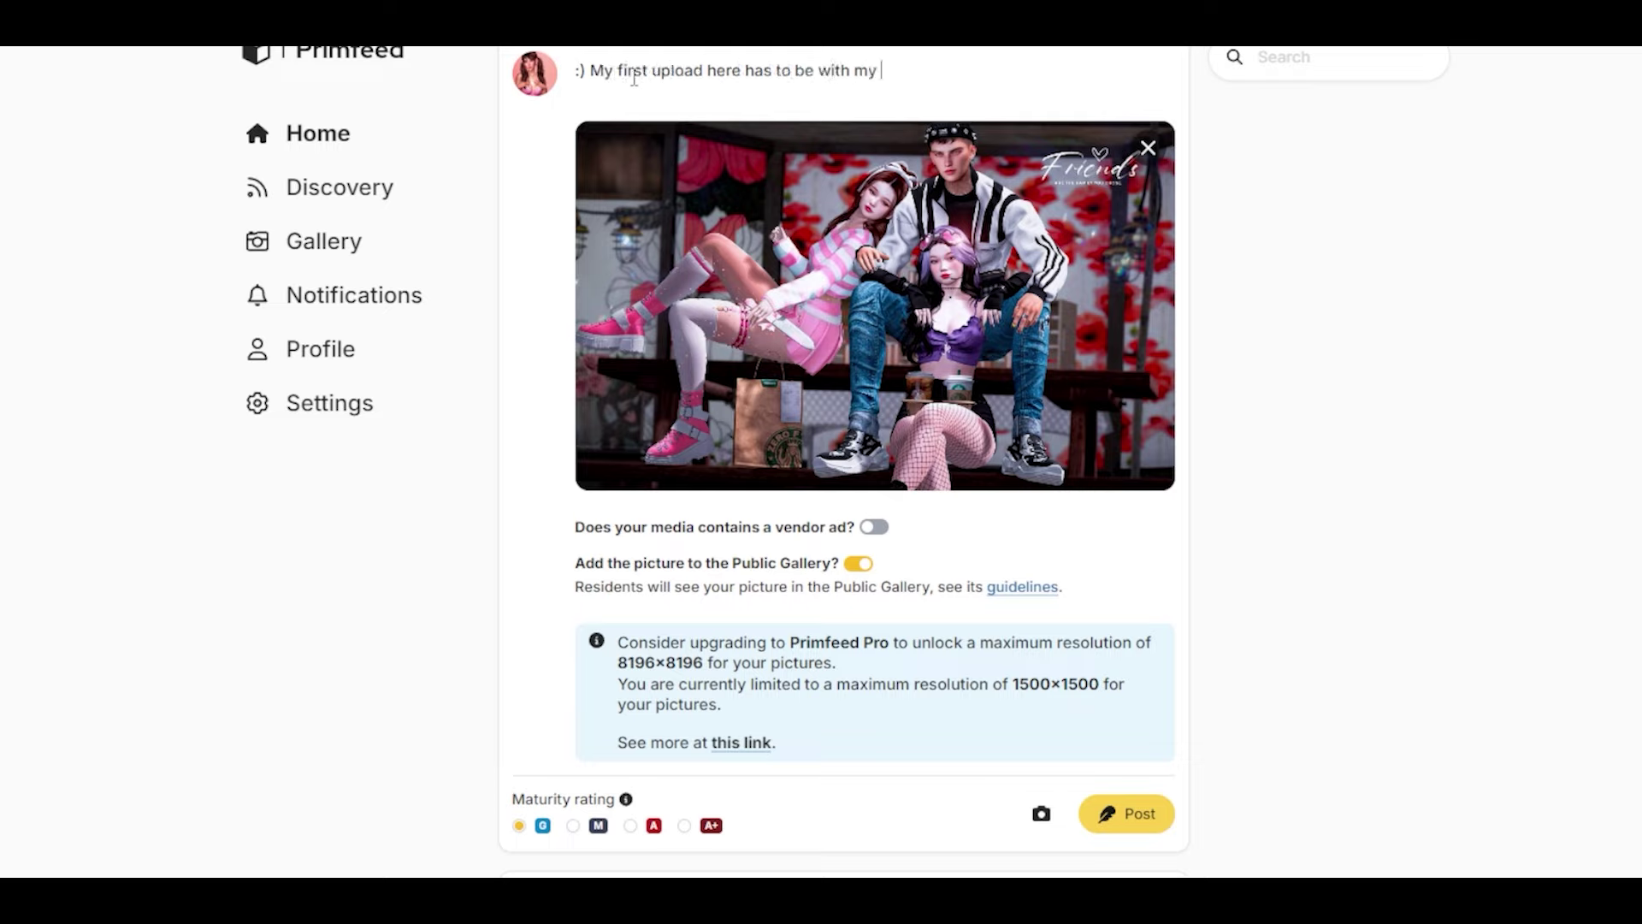
pyautogui.write('BEST friend')
pyautogui.write(' I love you so much')
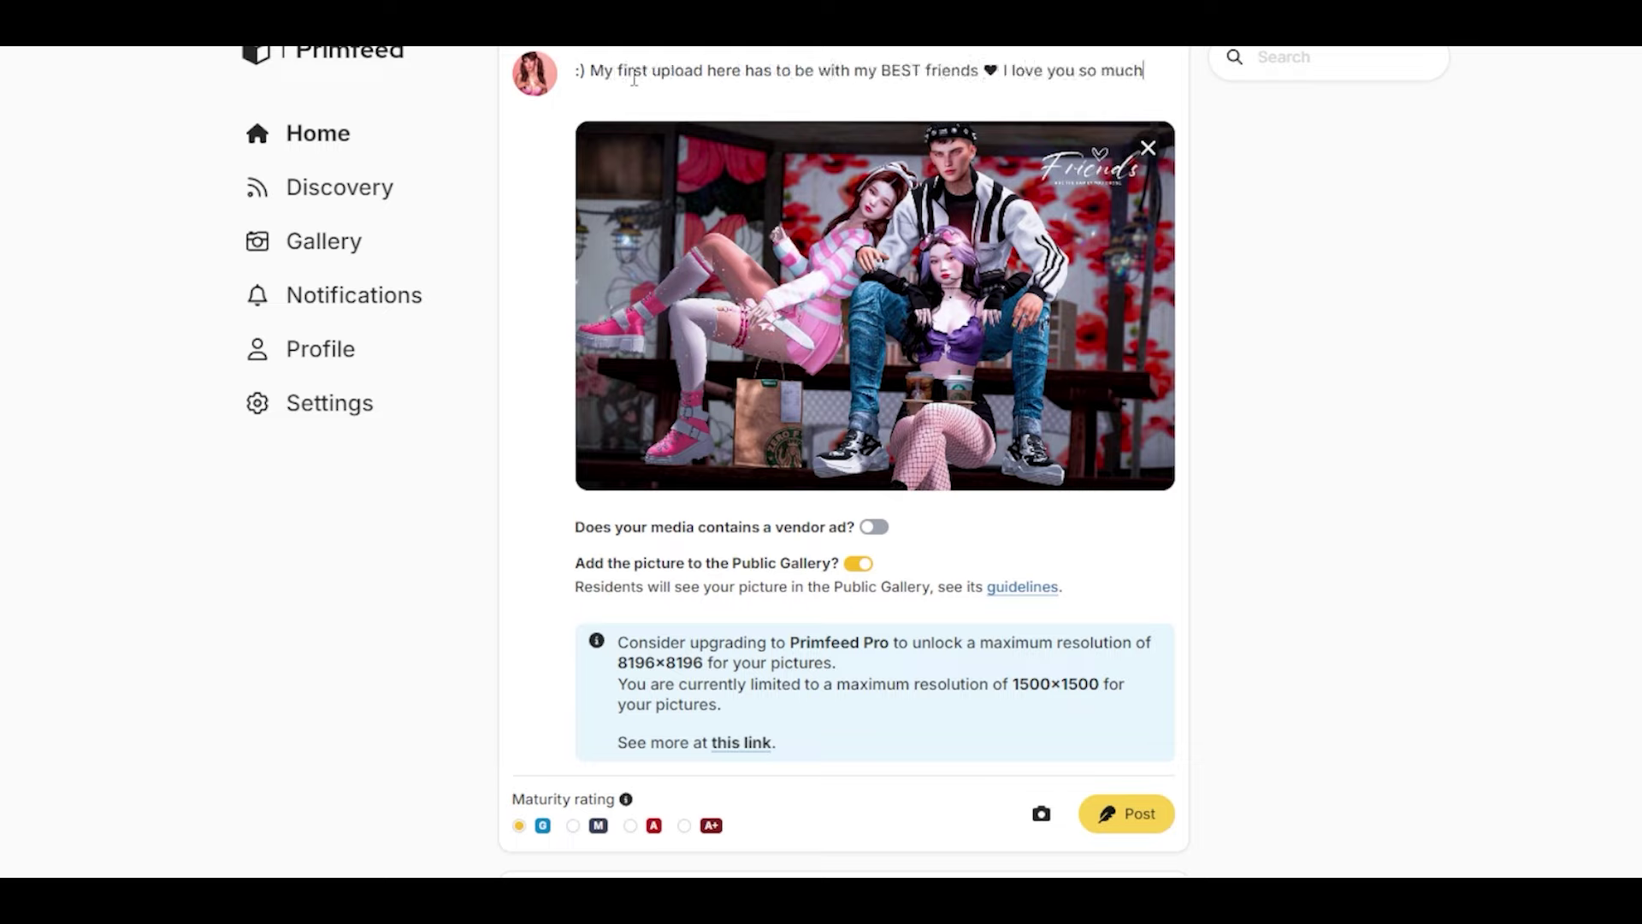
pyautogui.write(' Sana')
# Remove the mistyped words from the friends photo caption and publish it rated G
pyautogui.press('BackSpace')
pyautogui.press('BackSpace')
pyautogui.press('BackSpace')
pyautogui.write('<333 Nice')
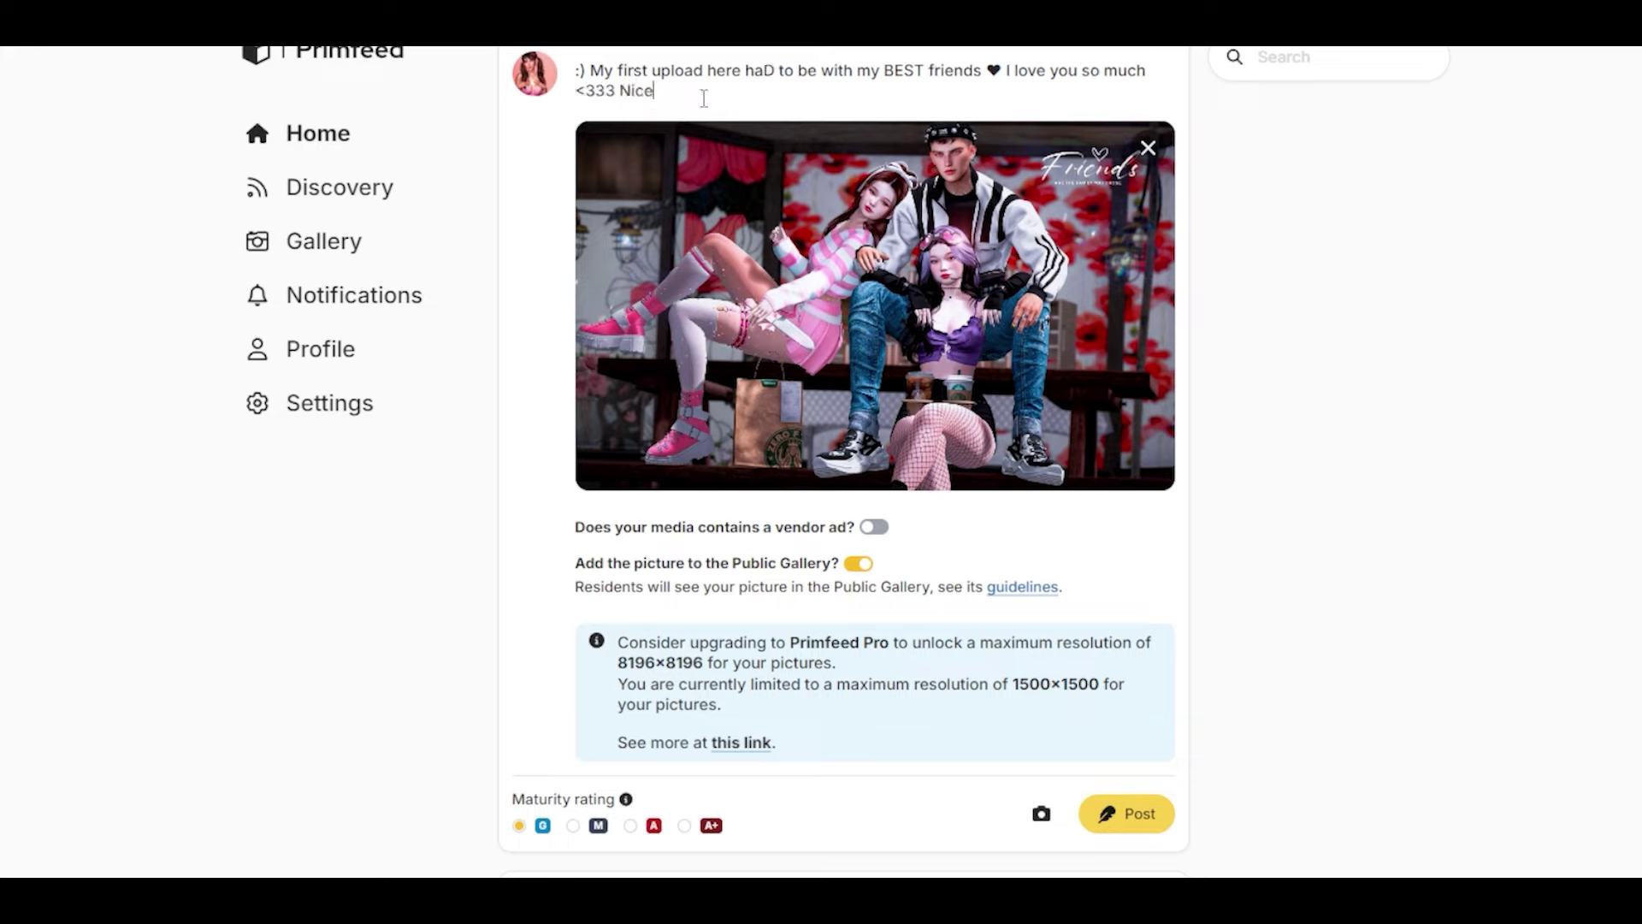
pyautogui.write(' to meet you everyone. N')
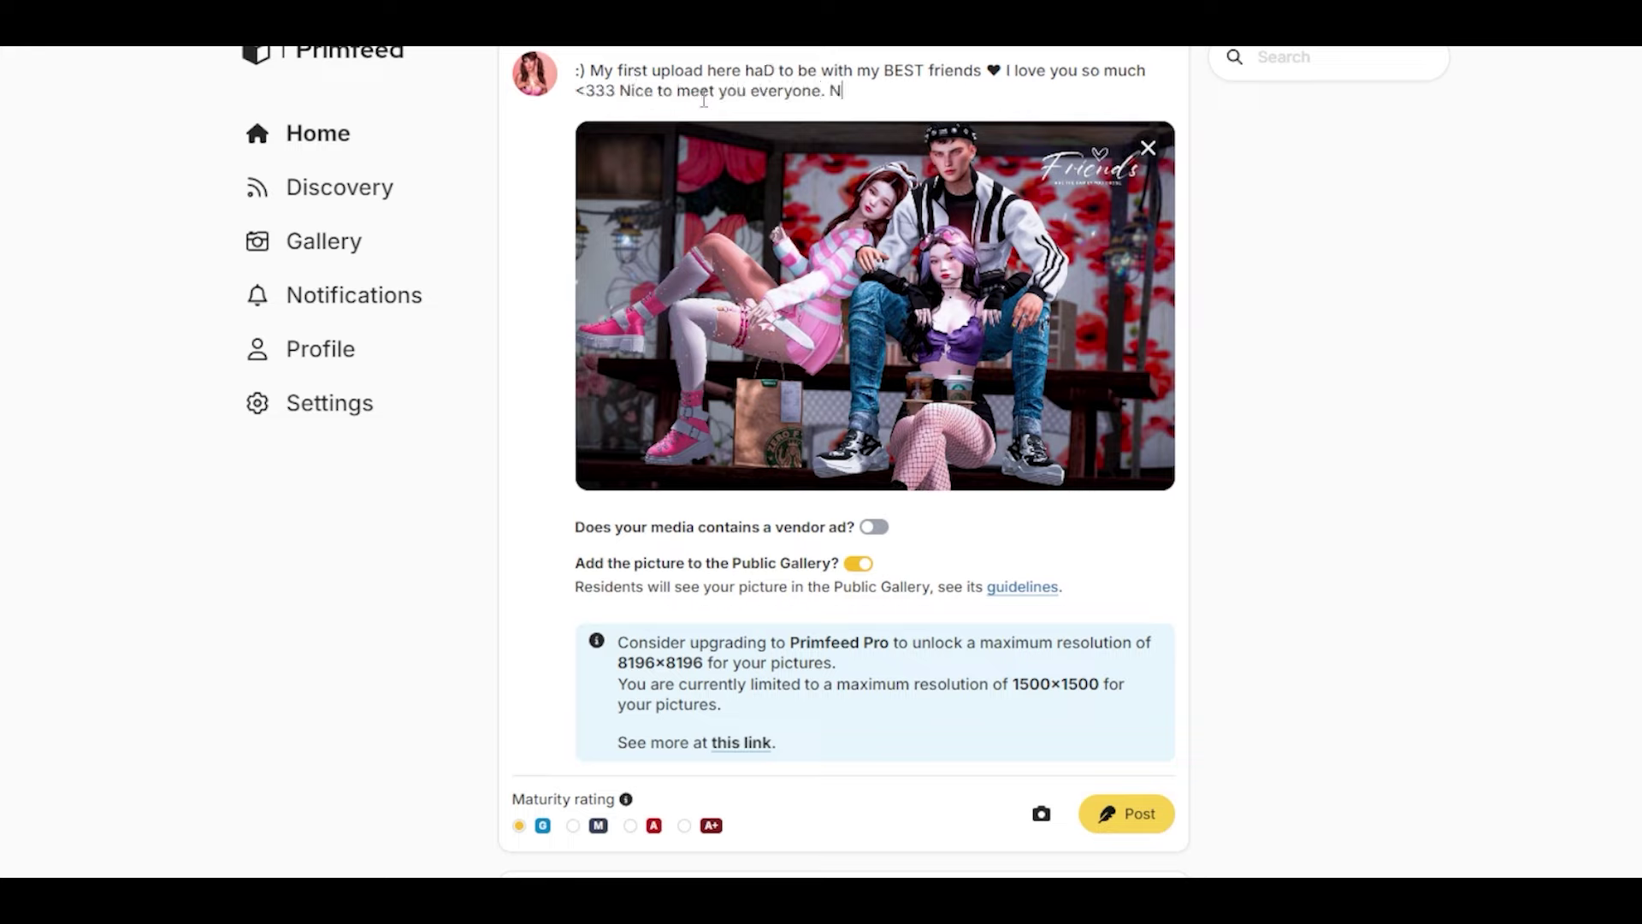
pyautogui.write('os estamos leyendo Gente')
pyautogui.press('BackSpace')
pyautogui.press('BackSpace')
pyautogui.press('BackSpace')
pyautogui.write('Gente Bonita')
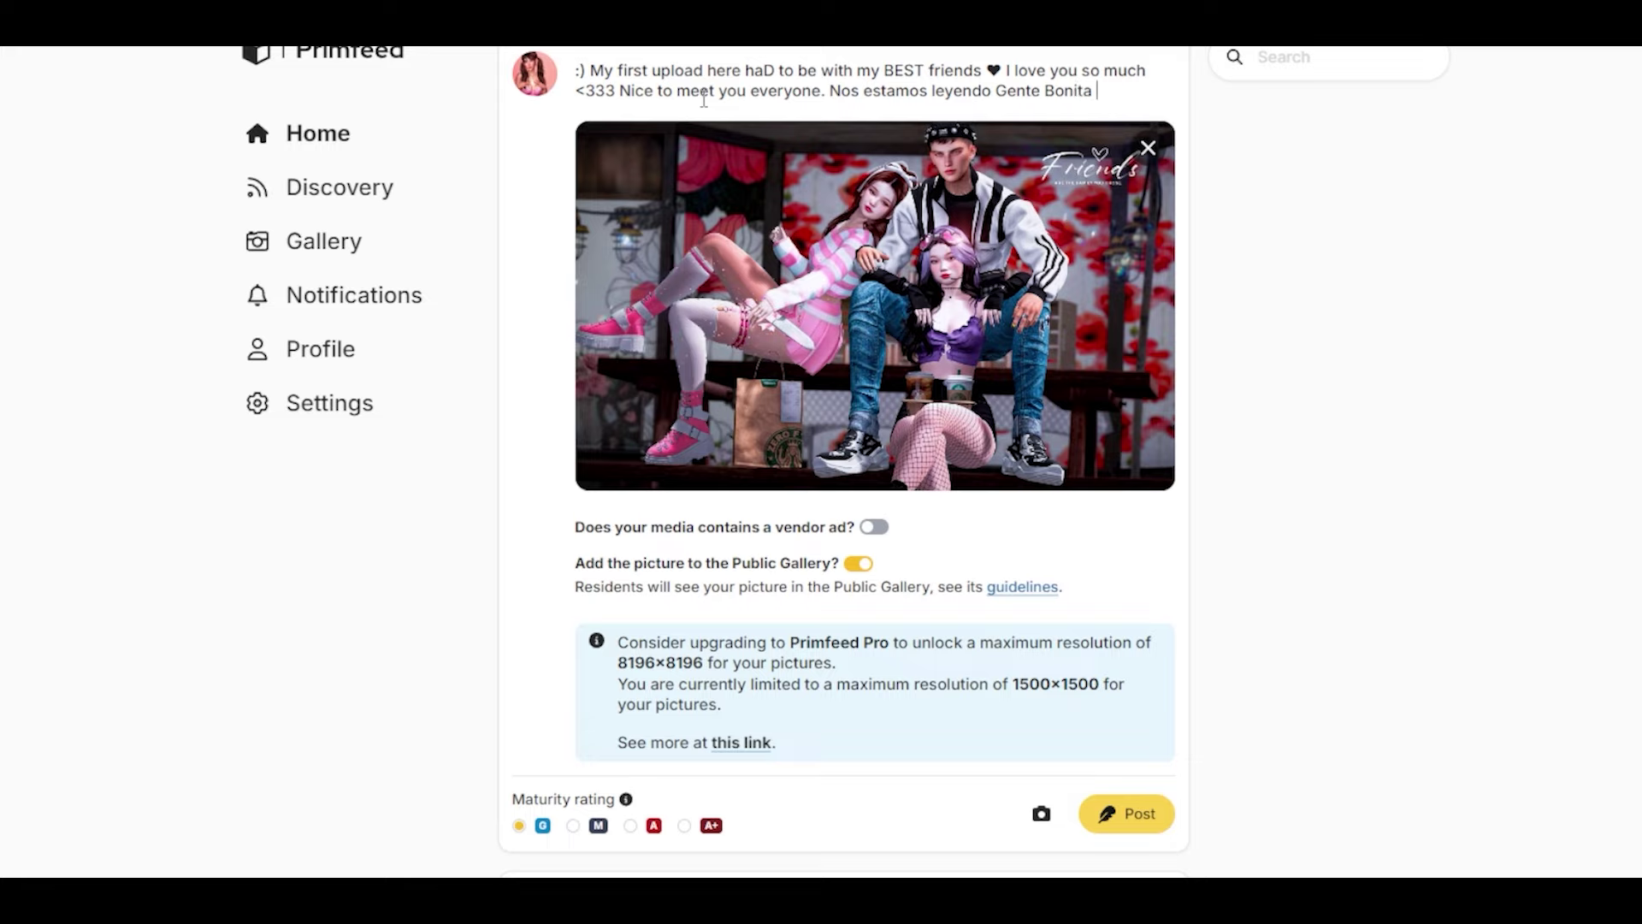
pyautogui.write(' :D')
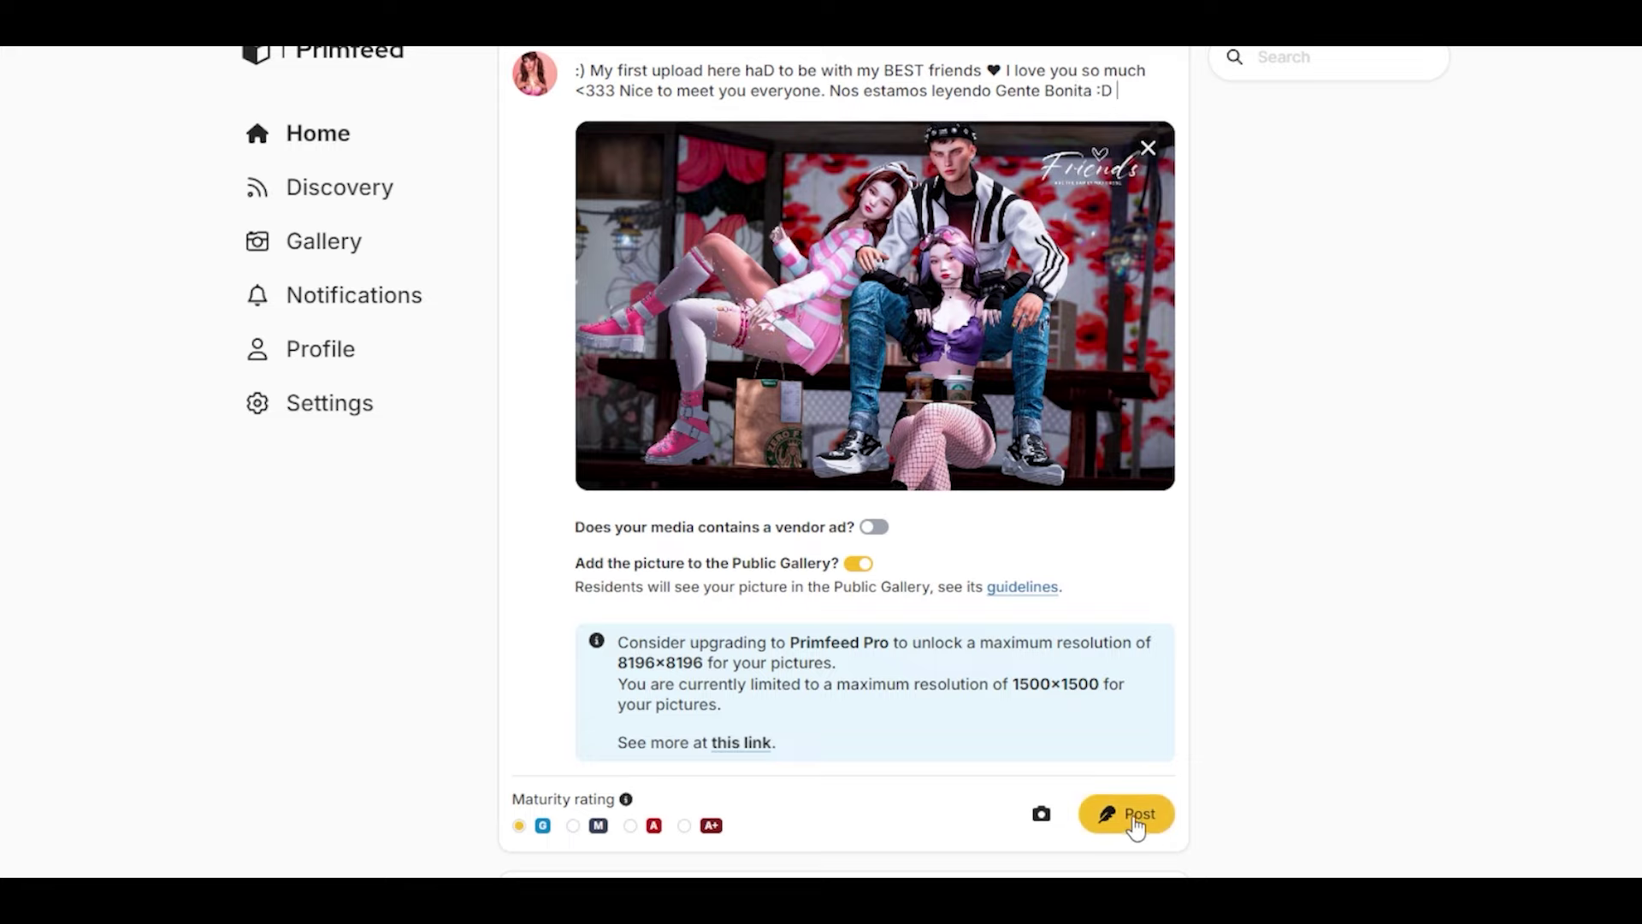
pyautogui.click(1136, 823)
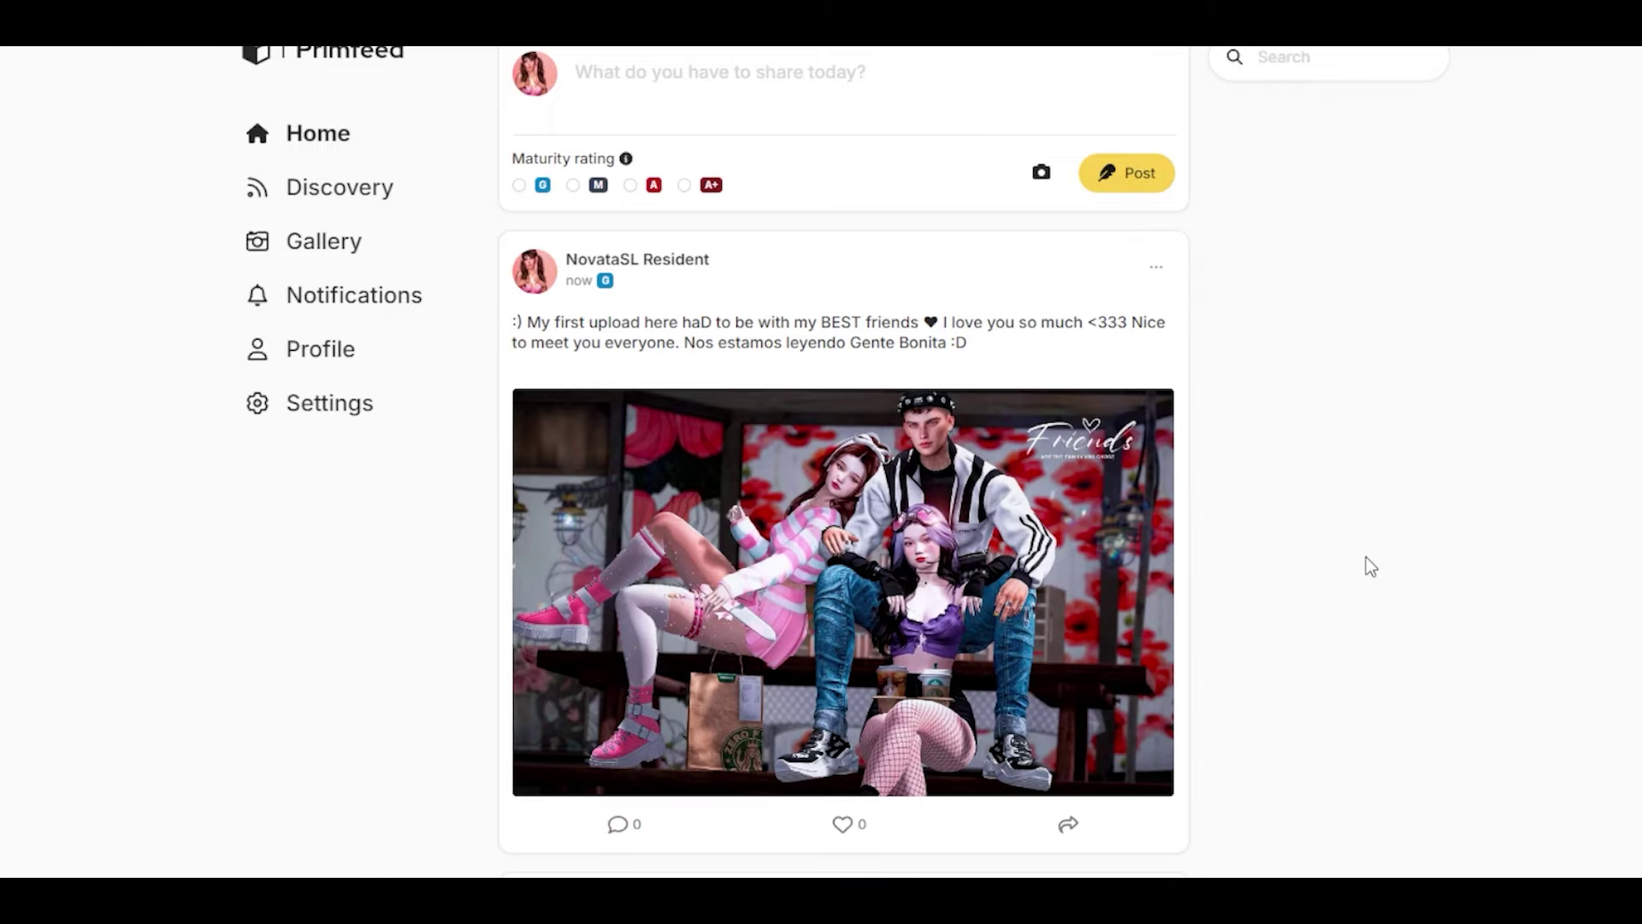
pyautogui.scroll(-2, 1367, 552)
pyautogui.scroll(2, 1251, 642)
# View the friends photo full-size from your profile, then close the lightbox
pyautogui.click(318, 354)
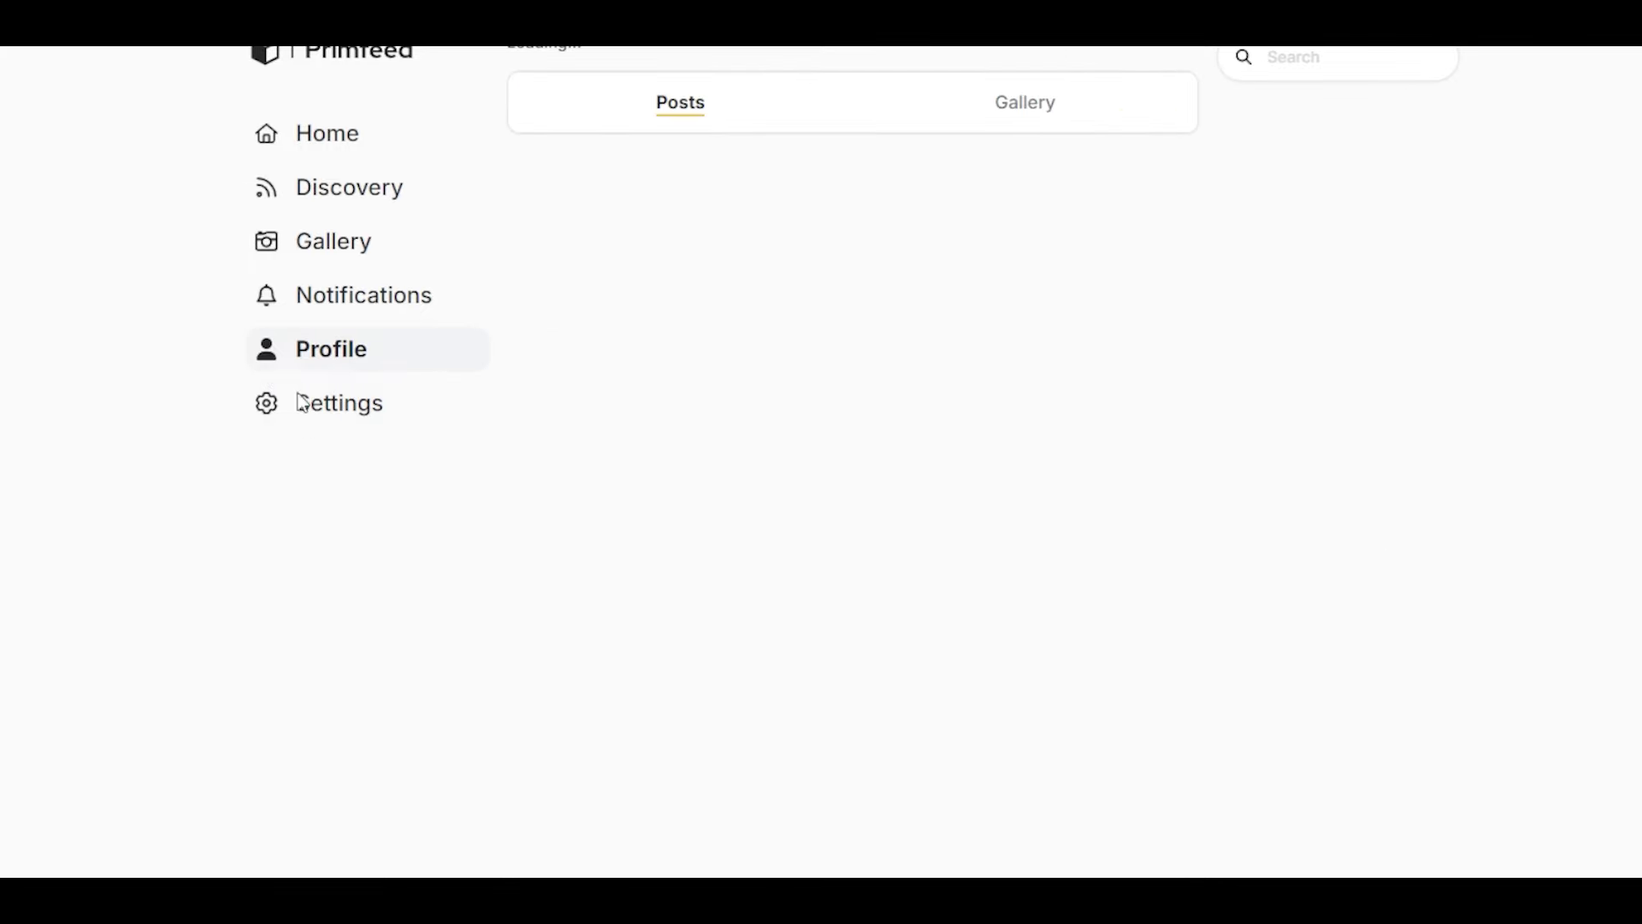
pyautogui.scroll(-1, 168, 504)
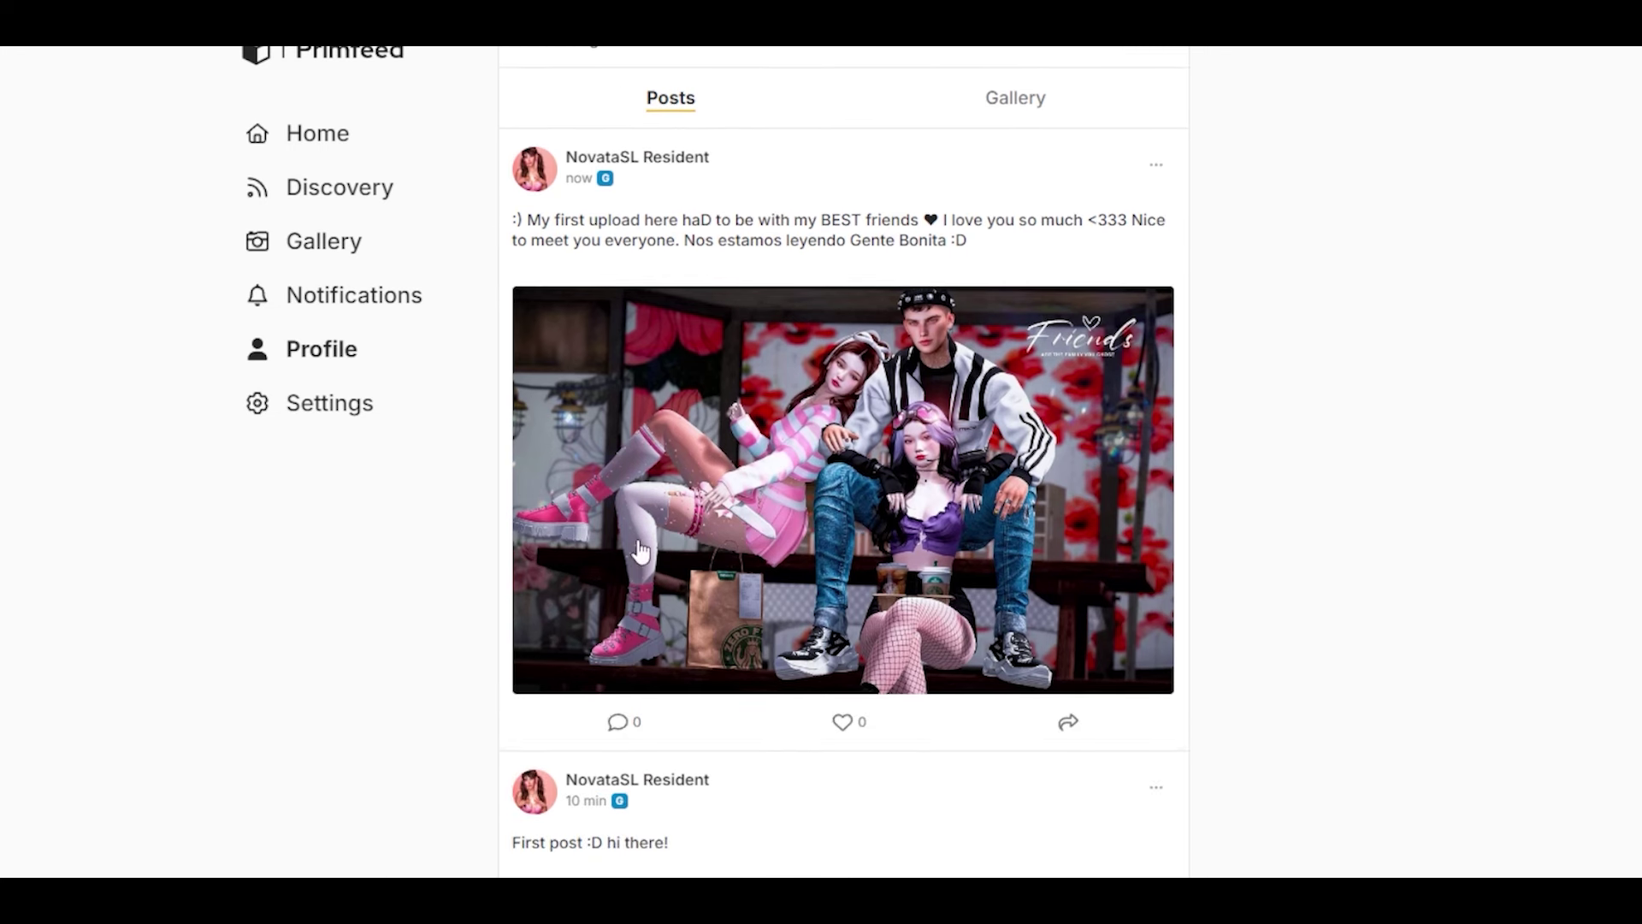
pyautogui.click(892, 452)
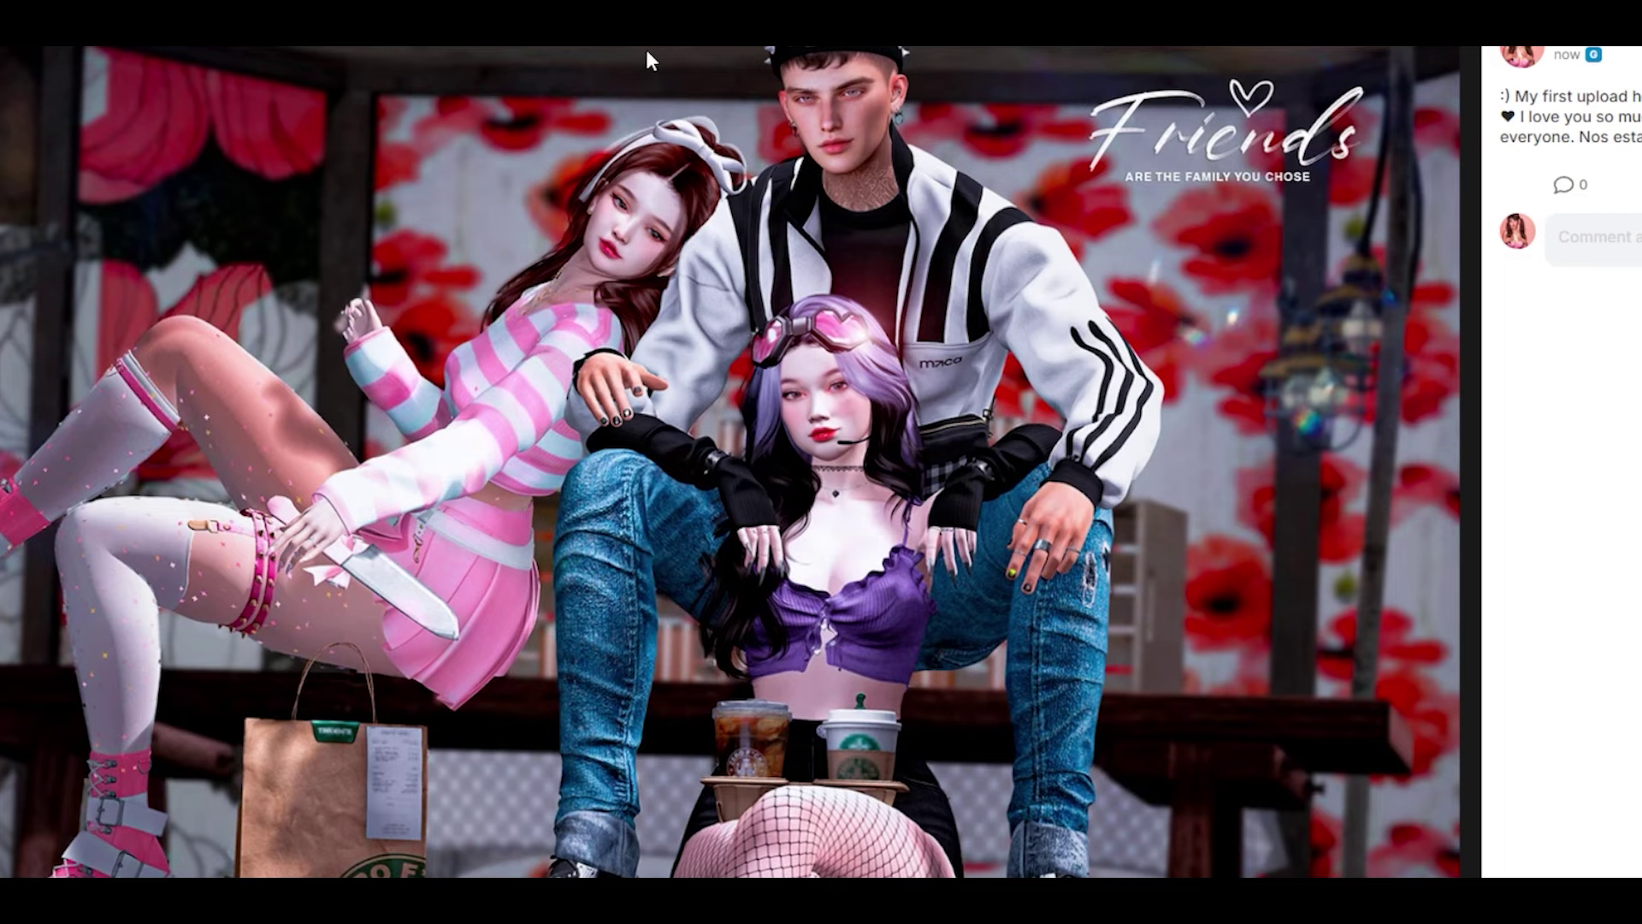
pyautogui.press('Escape')
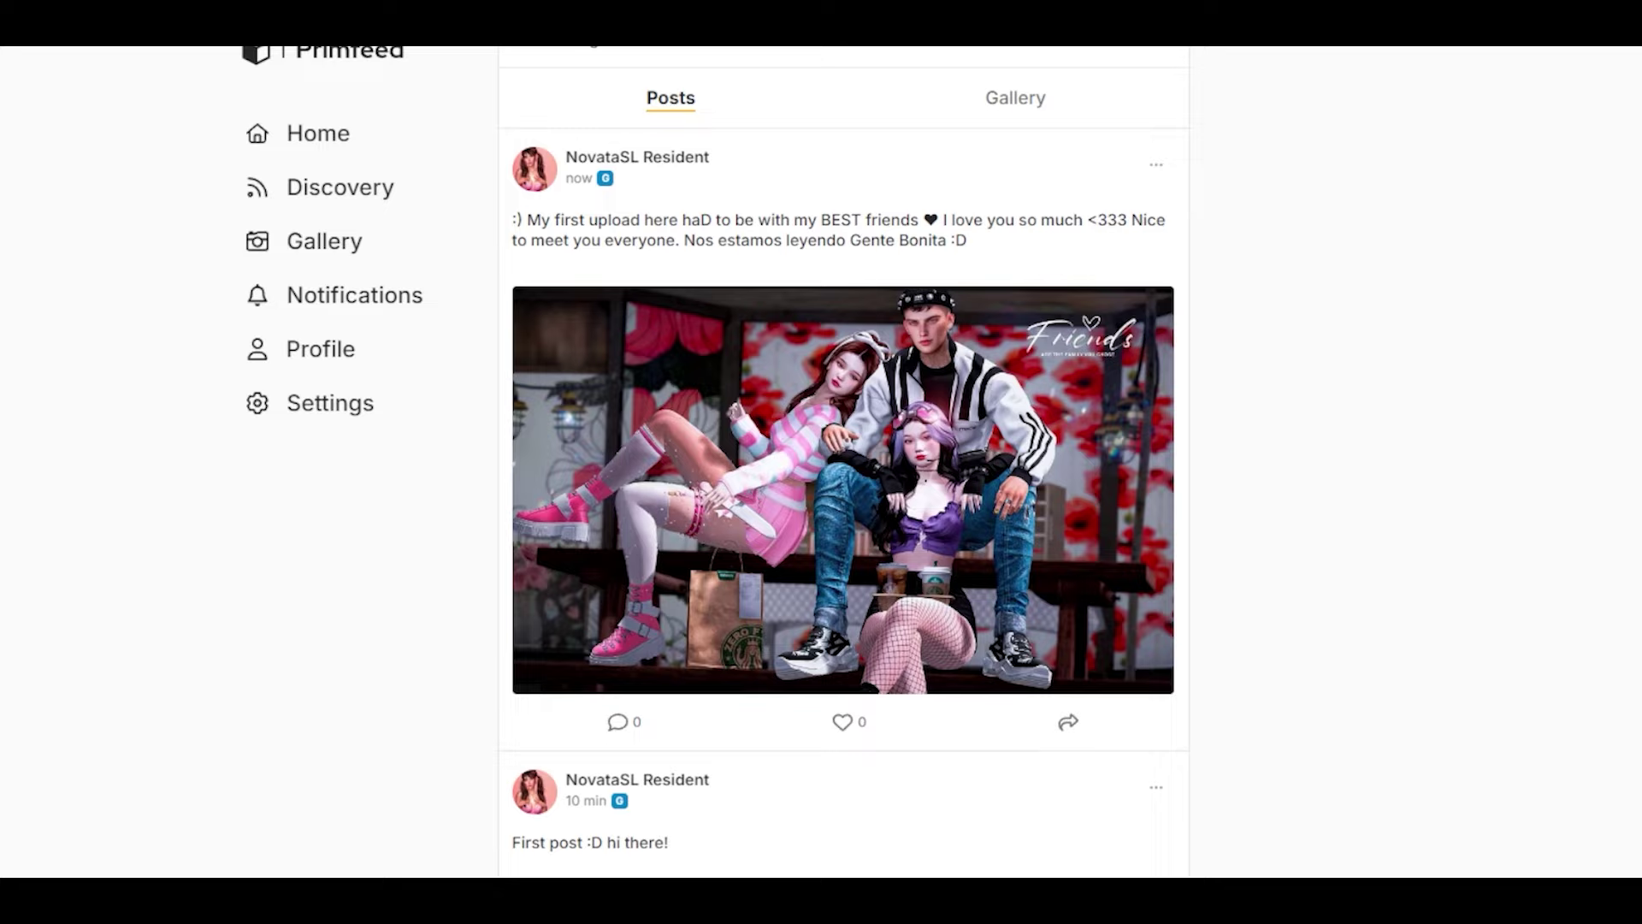
pyautogui.scroll(2, 1349, 634)
# Follow the official Second Life account and another creator's profile
pyautogui.hotkey('alt', 'Left')
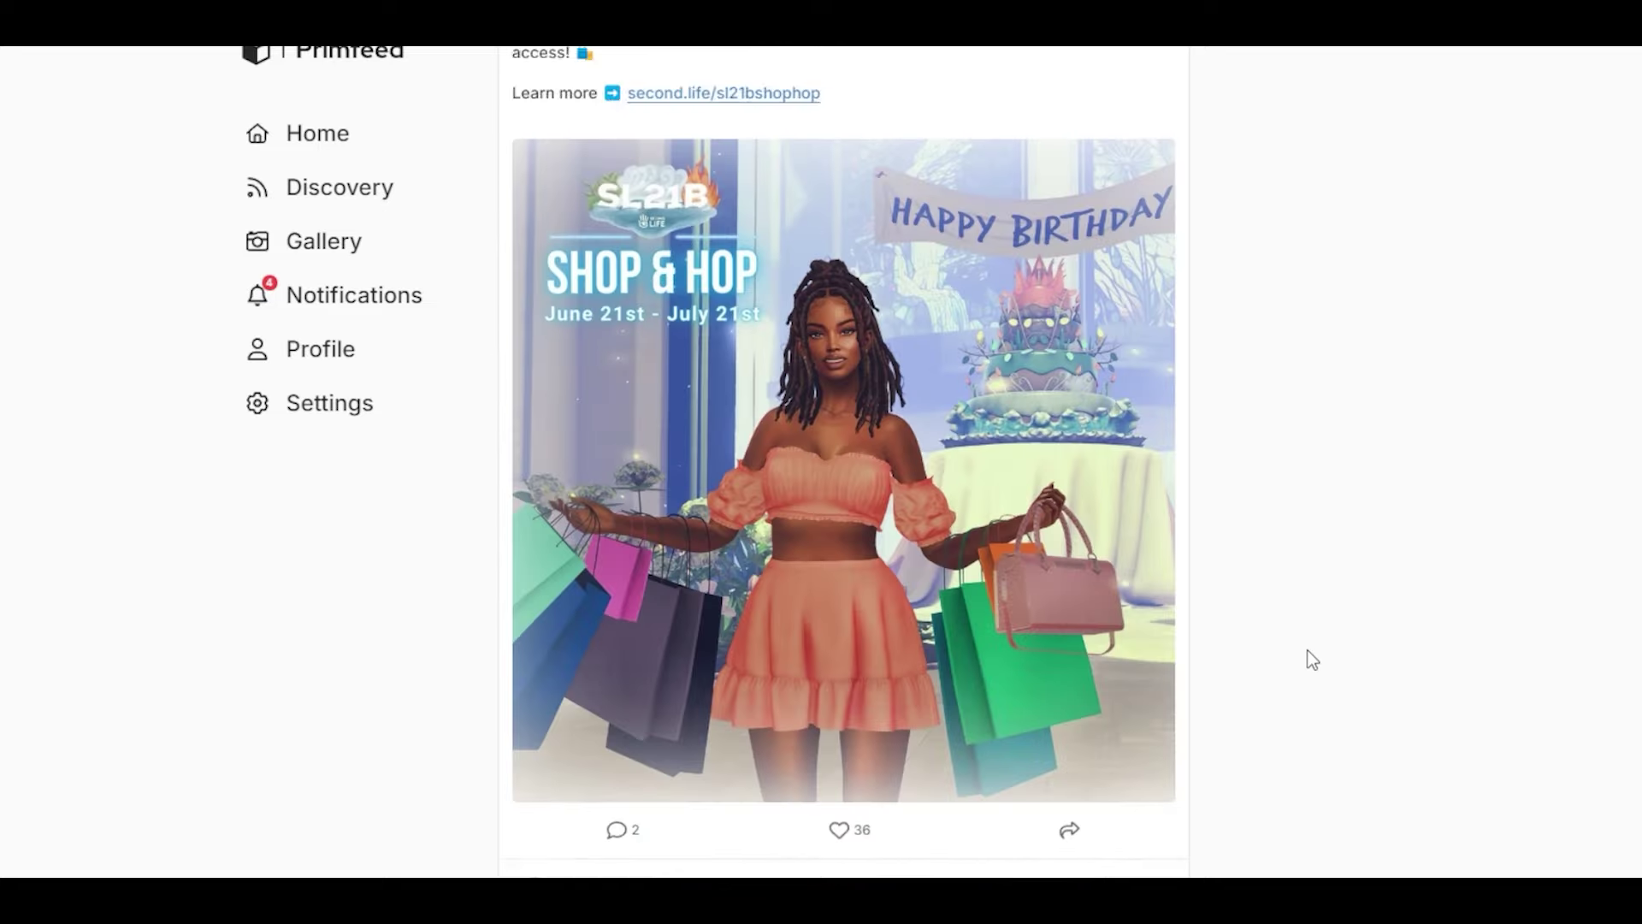
pyautogui.scroll(5, 1307, 658)
pyautogui.scroll(3, 1306, 655)
pyautogui.click(1138, 311)
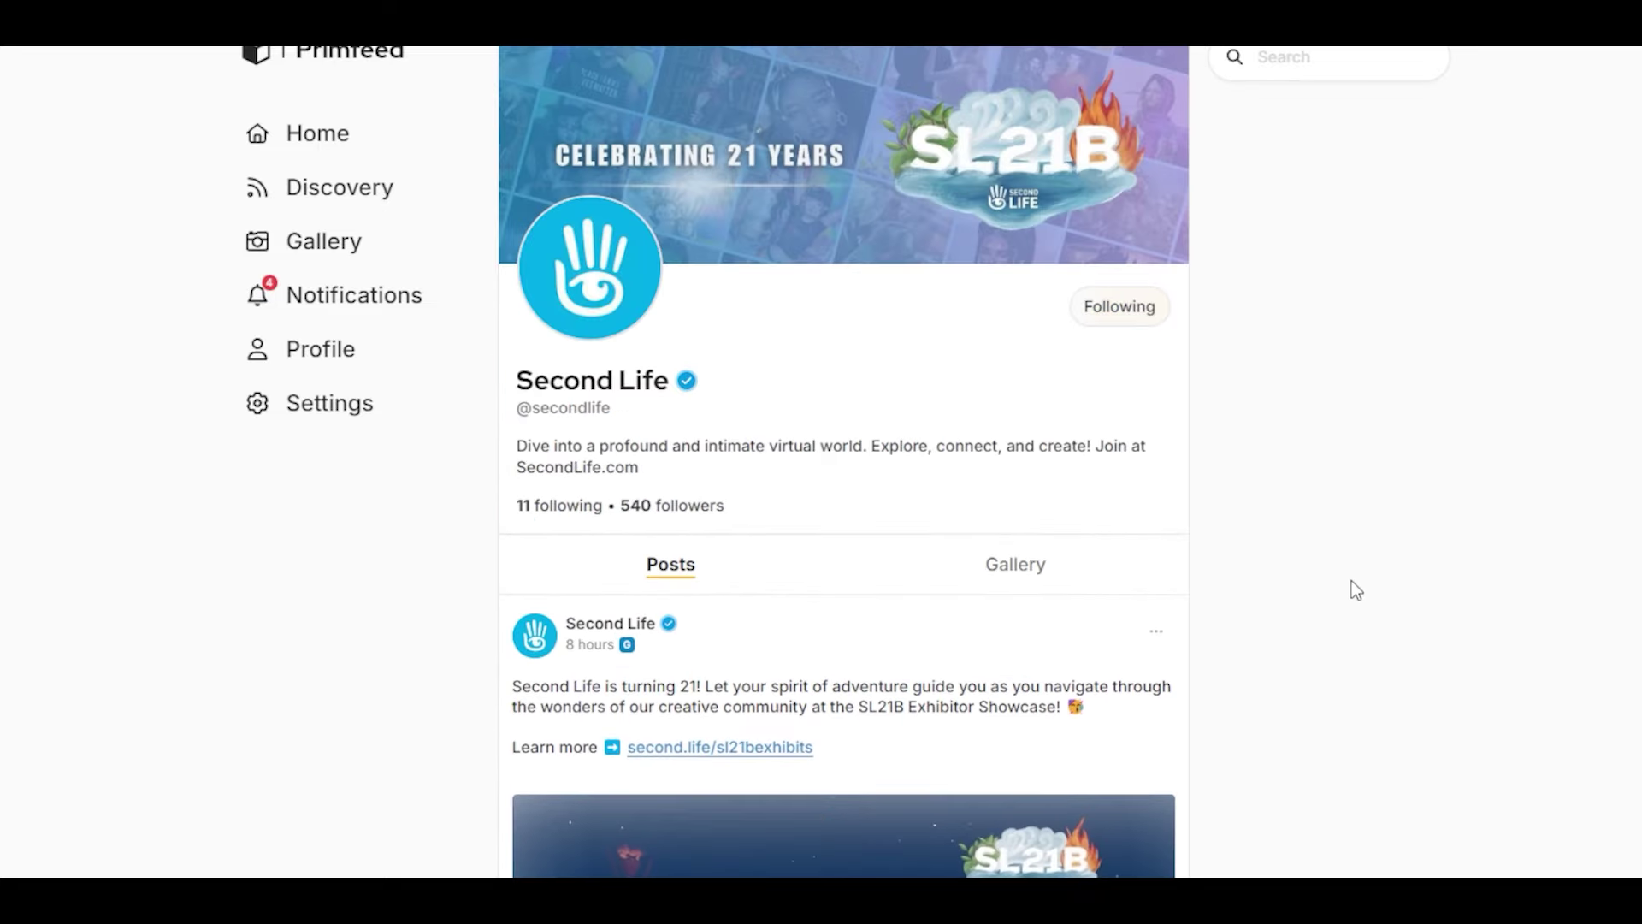
pyautogui.hotkey('alt', 'Left')
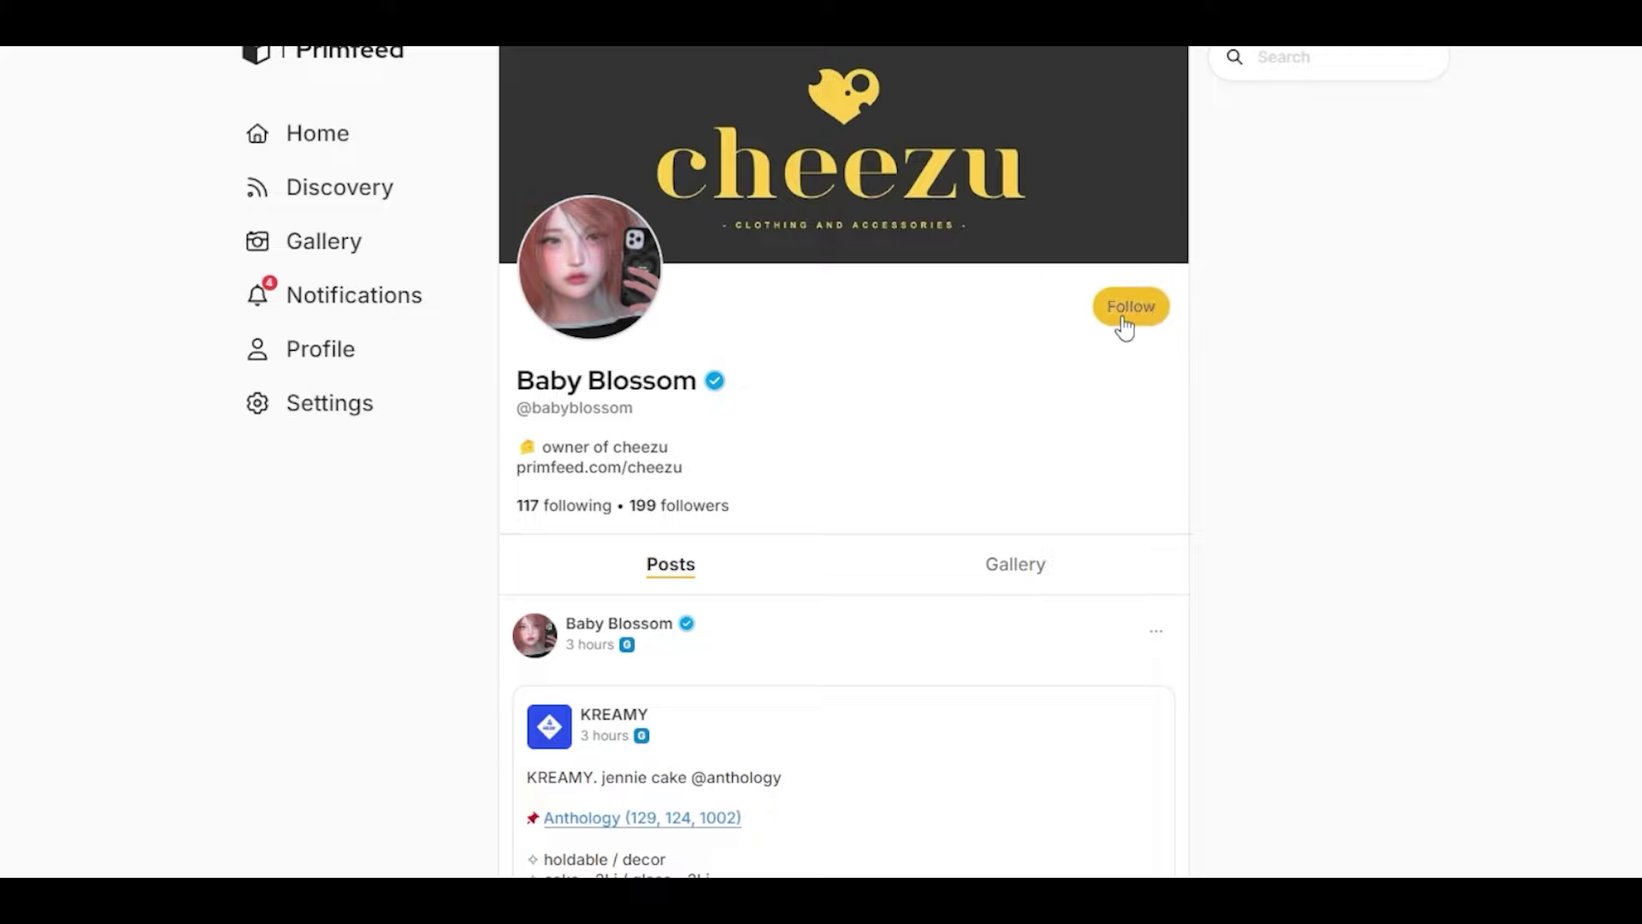
pyautogui.click(1118, 315)
pyautogui.scroll(-3, 1409, 592)
pyautogui.scroll(-5, 1408, 594)
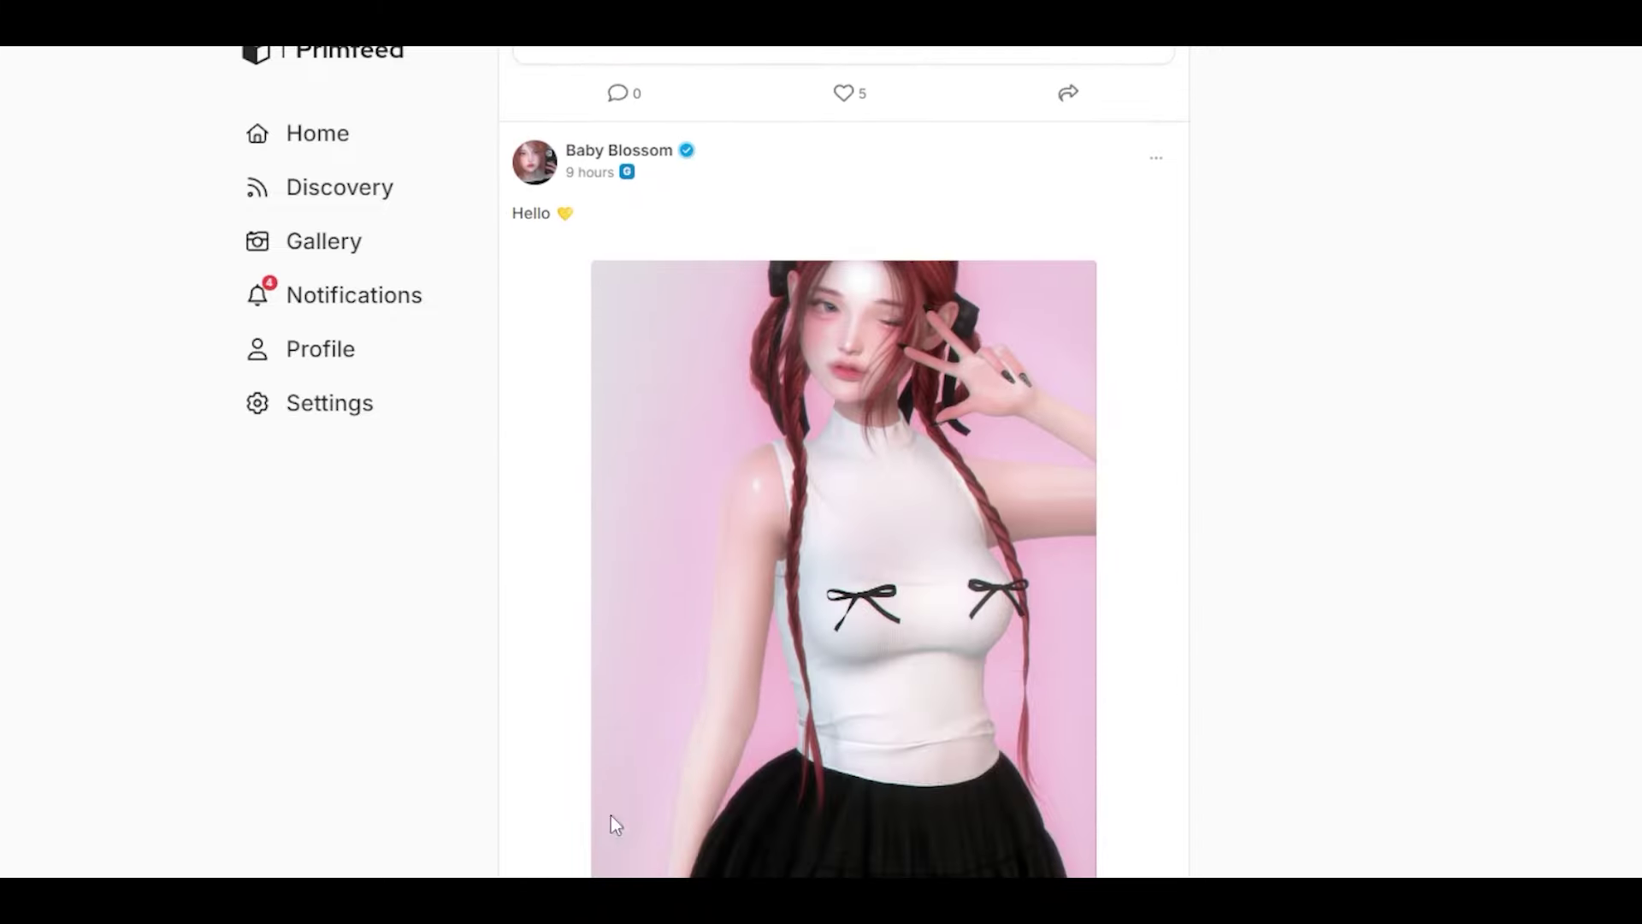
# Comment on the Hello post, then go back to the Loki store and a store owner's profile
pyautogui.click(837, 668)
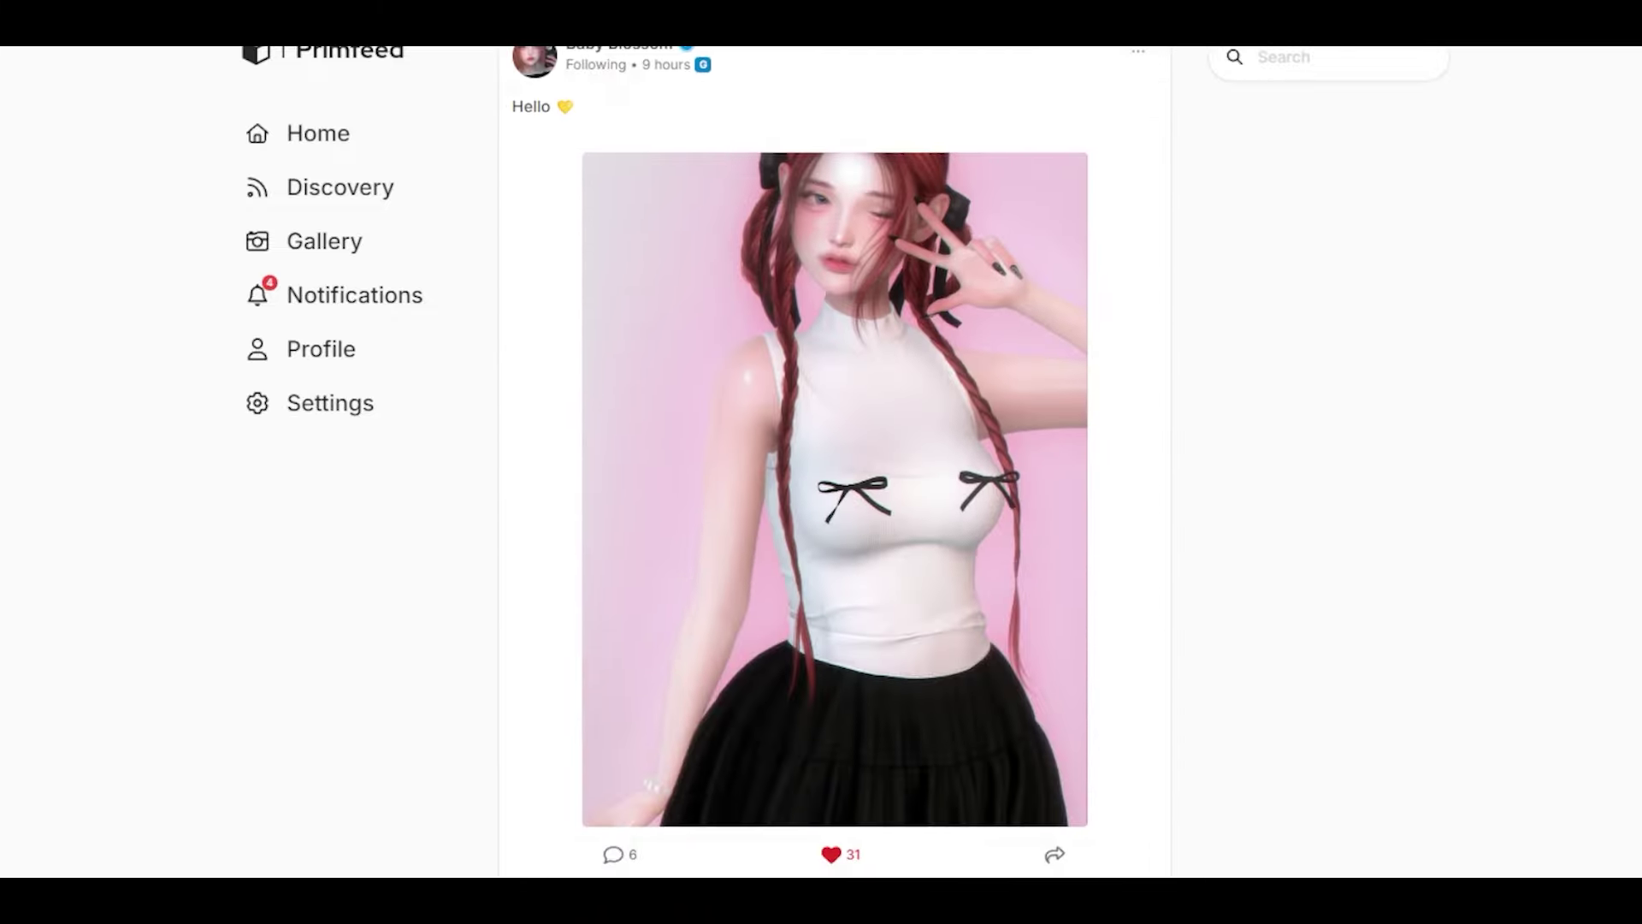
pyautogui.scroll(-3, 834, 514)
pyautogui.click(791, 609)
pyautogui.write('O nice to meet you!! ^^ love to see you here')
pyautogui.click(1118, 642)
pyautogui.scroll(-5, 1380, 667)
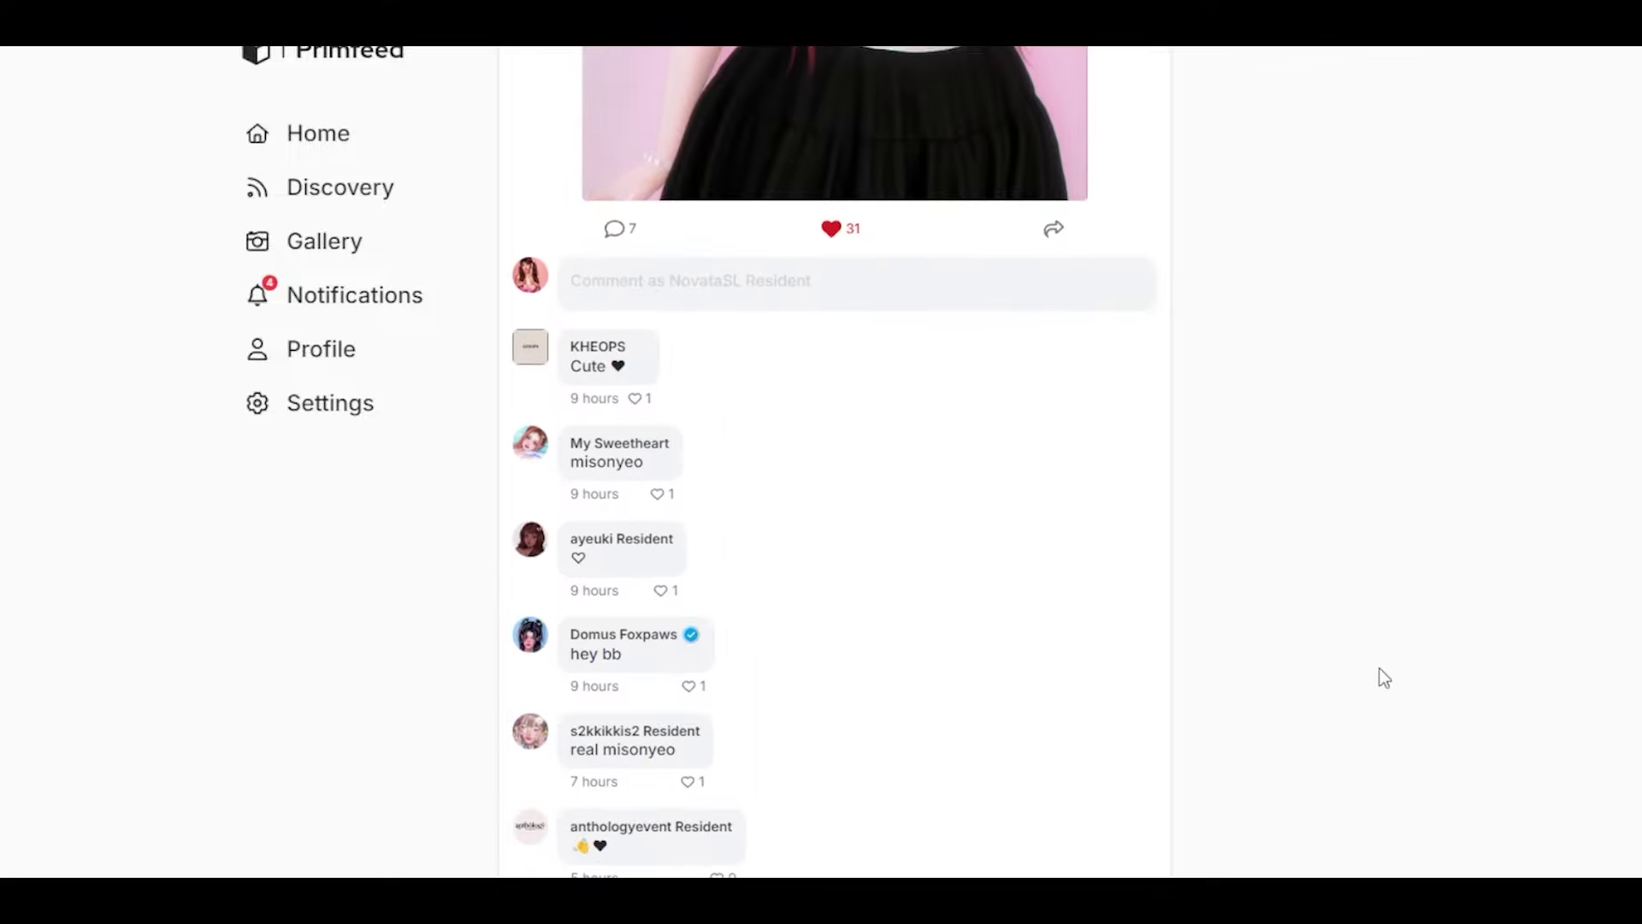
pyautogui.scroll(5, 1378, 668)
pyautogui.hotkey('alt', 'Left')
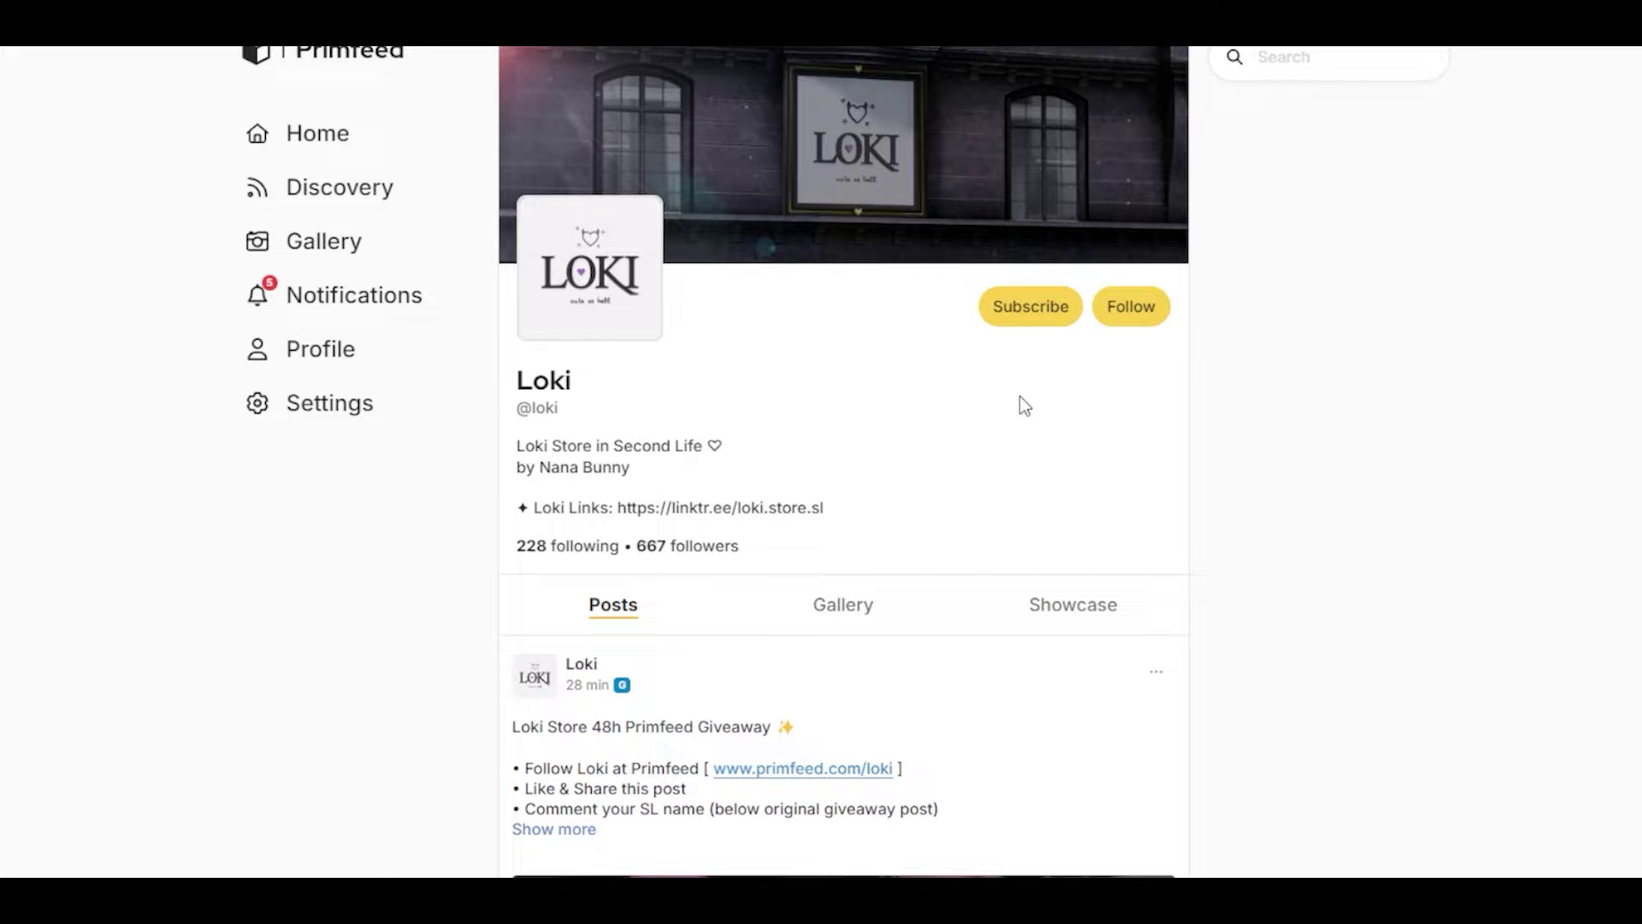
pyautogui.scroll(-6, 1225, 508)
pyautogui.scroll(6, 1223, 500)
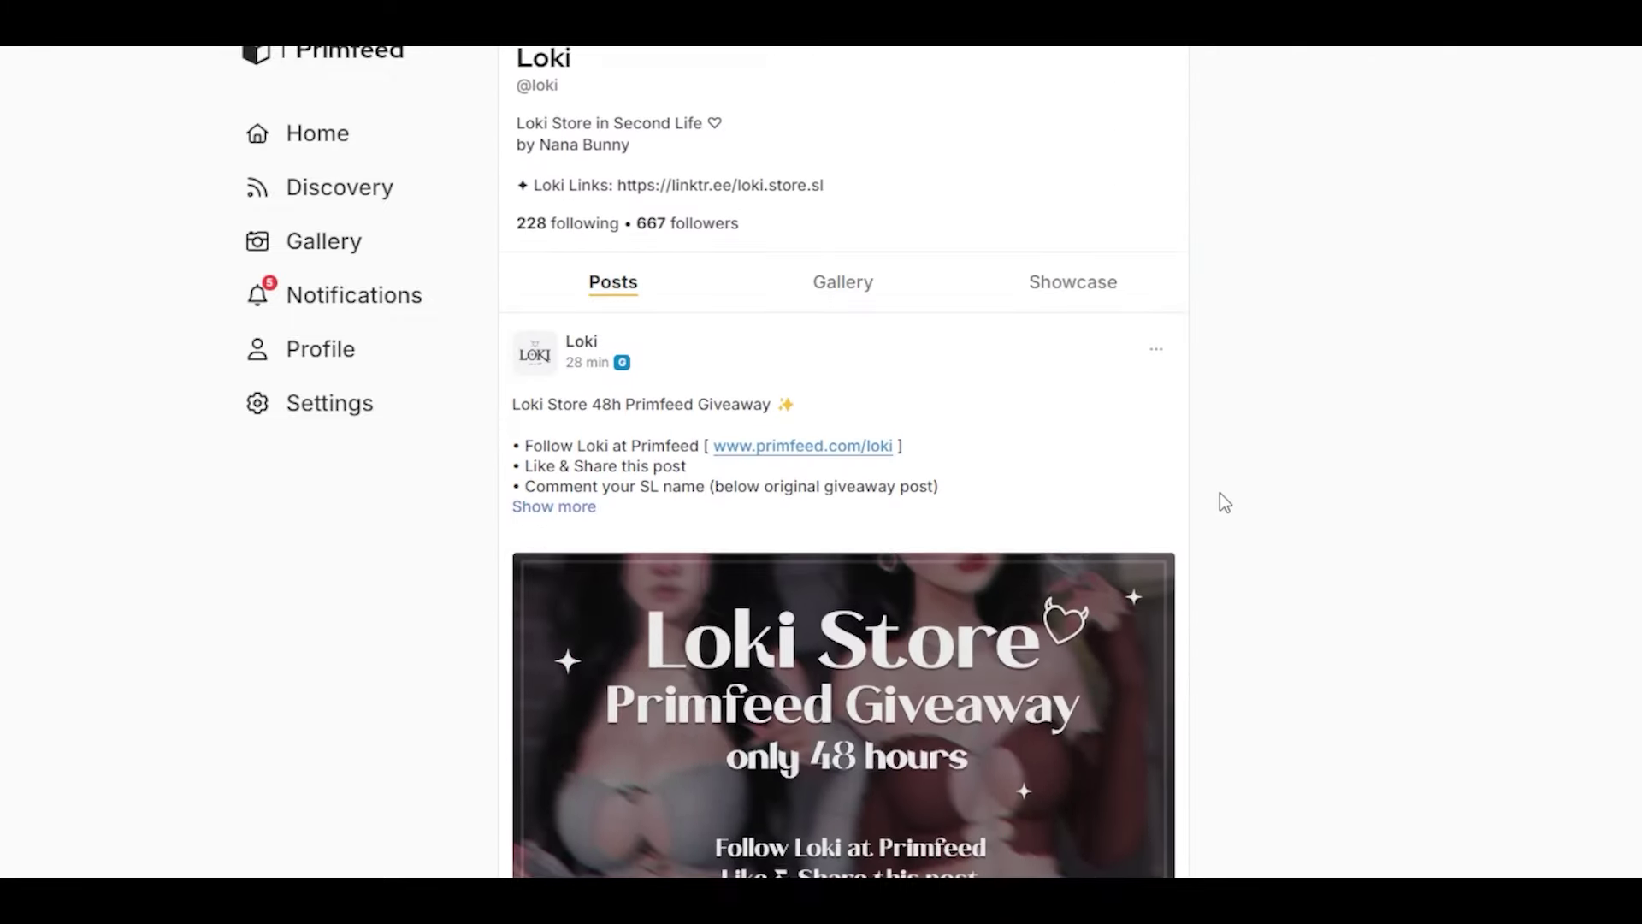
pyautogui.hotkey('alt', 'Left')
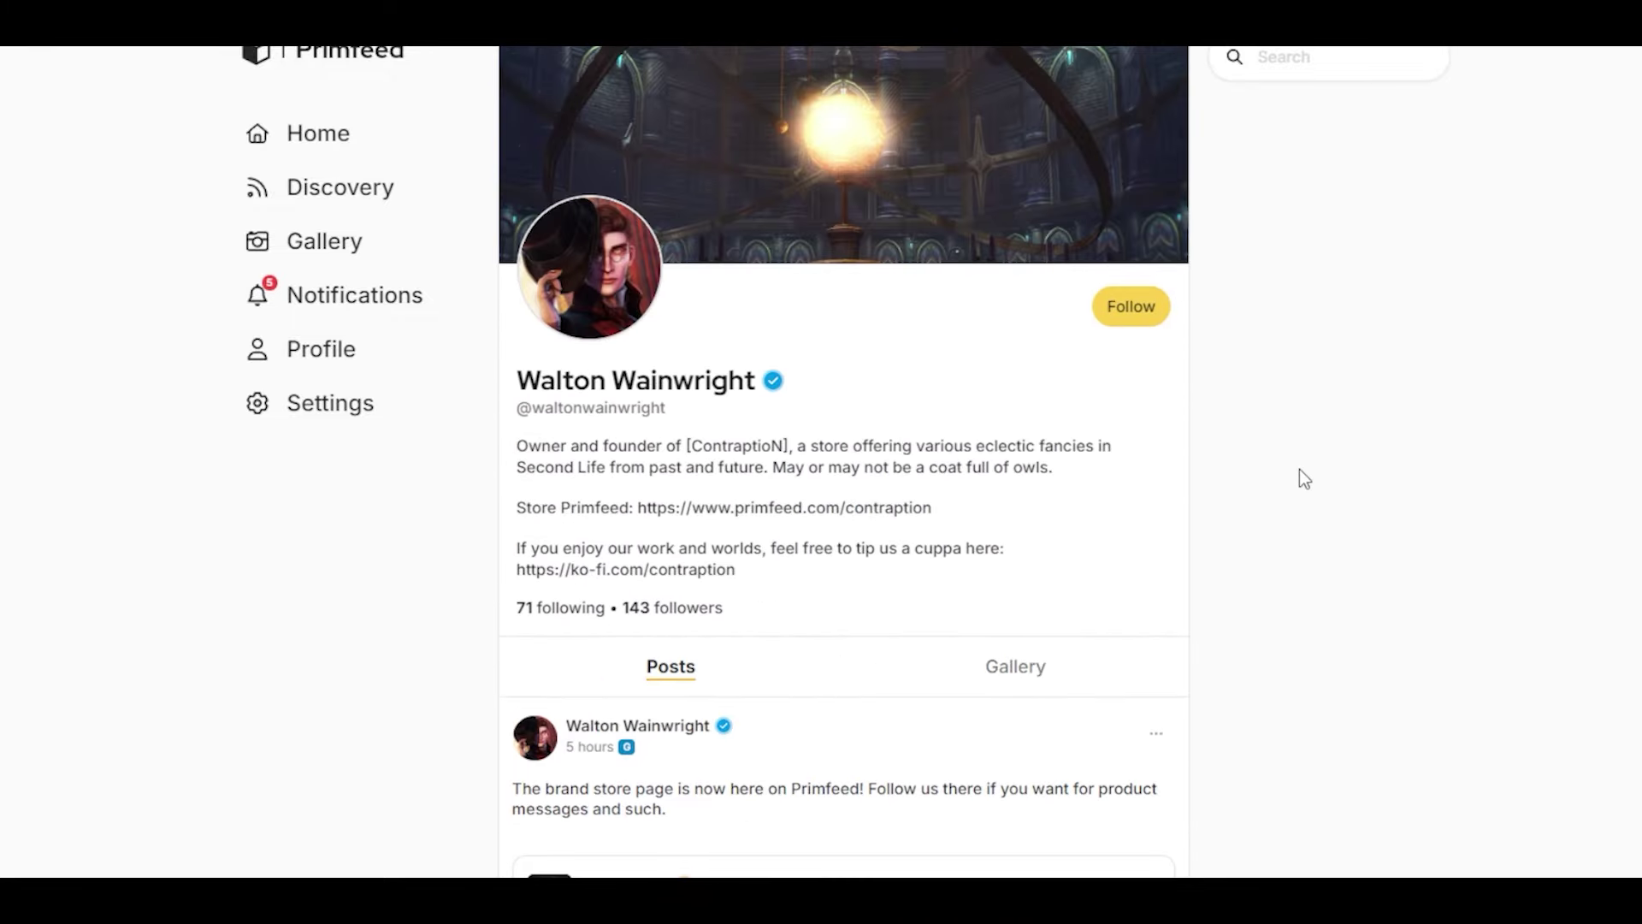
pyautogui.scroll(-6, 1300, 478)
pyautogui.scroll(3, 1287, 518)
pyautogui.scroll(3, 1286, 517)
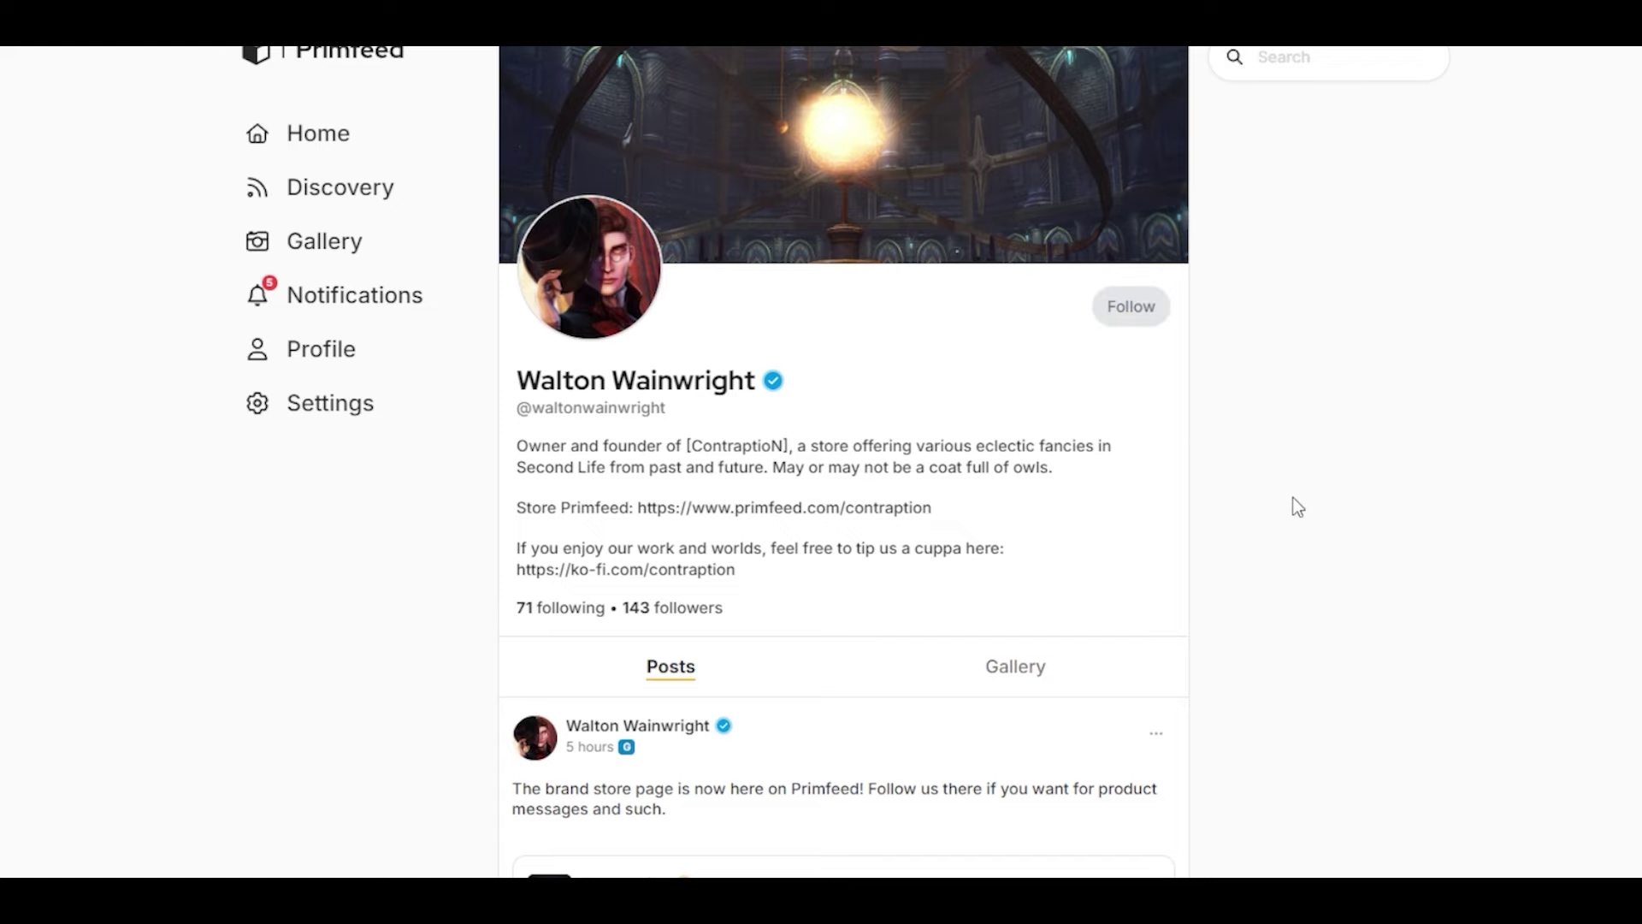
pyautogui.scroll(-3, 1302, 500)
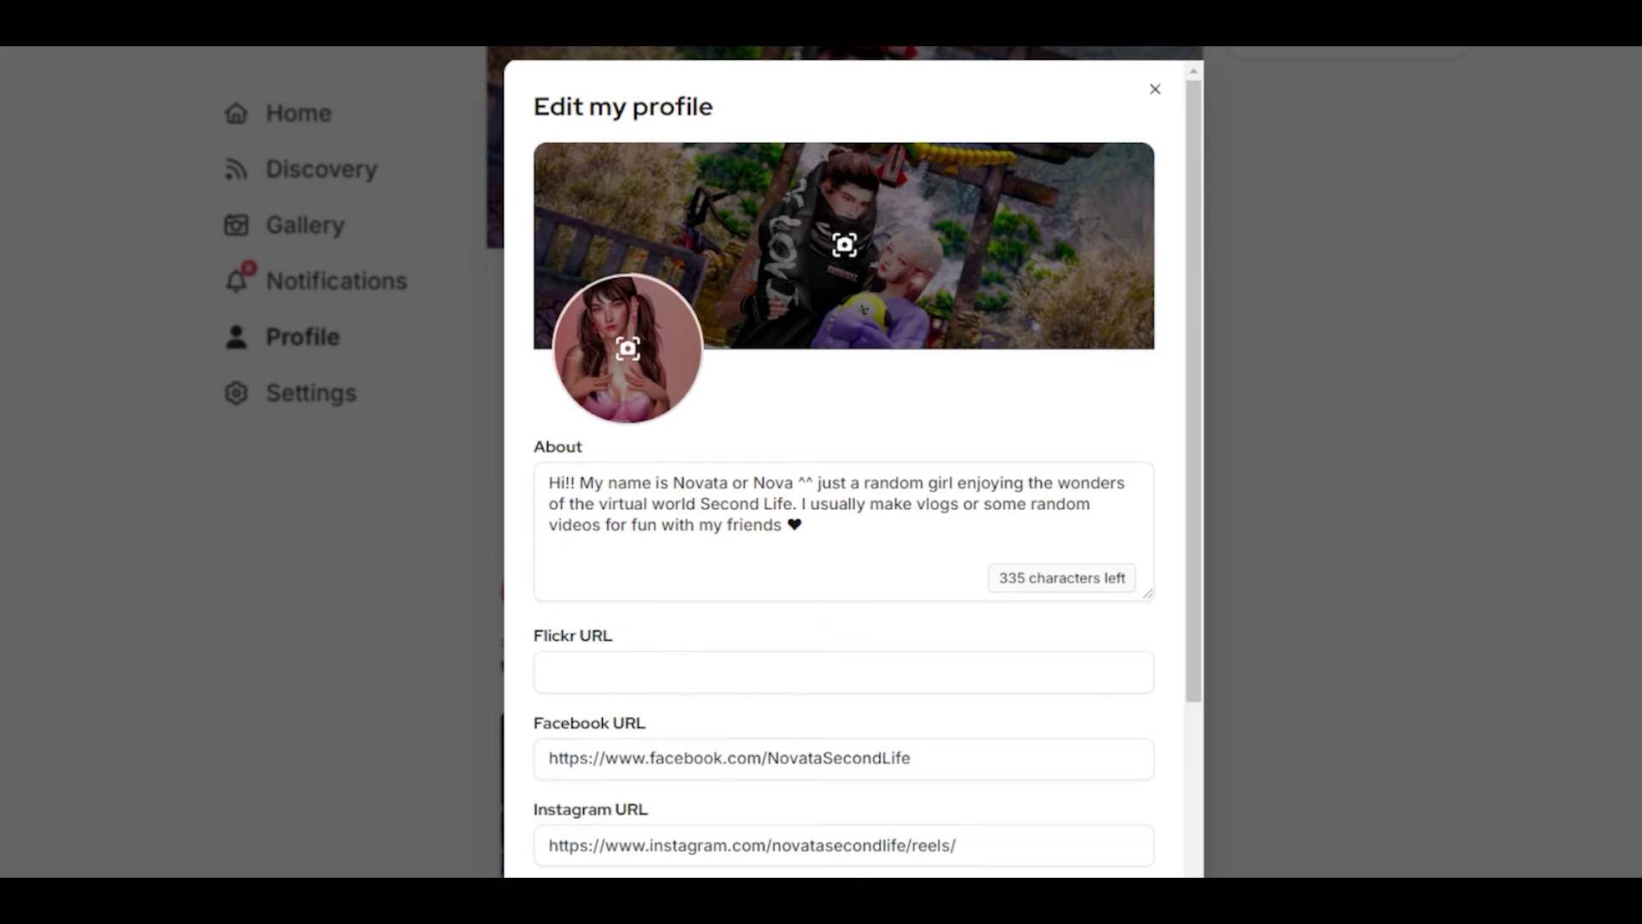
pyautogui.scroll(-3, 941, 685)
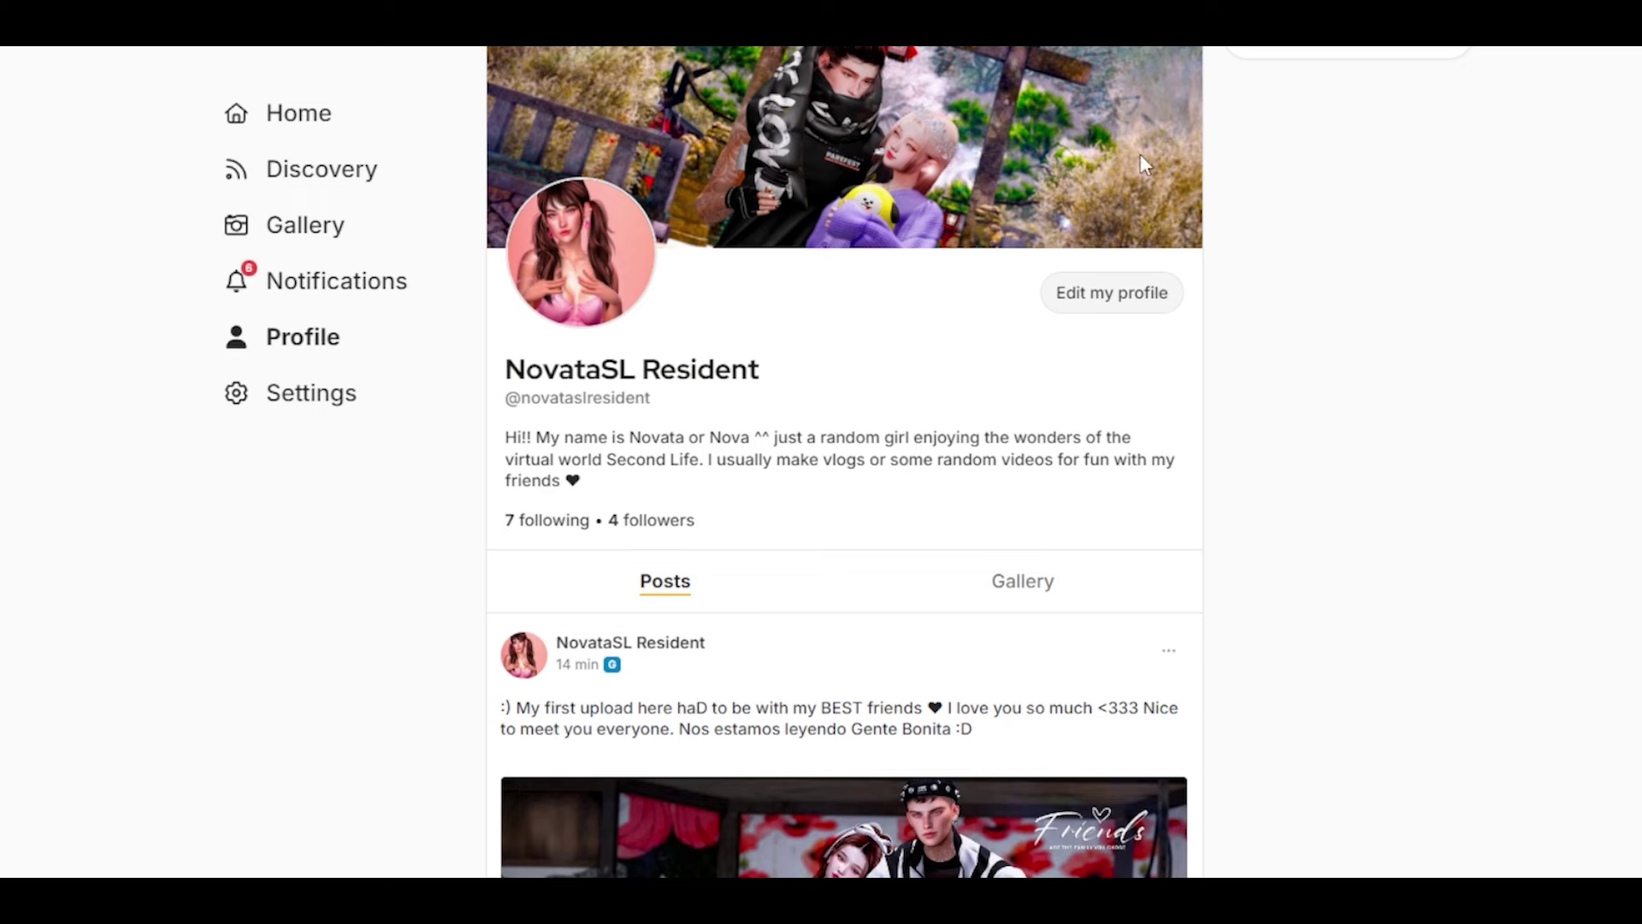
pyautogui.scroll(-3, 607, 368)
# Select the miscapitalised 'haD' in the friends post caption, then deselect it
pyautogui.moveTo(746, 362); pyautogui.dragTo(672, 362)
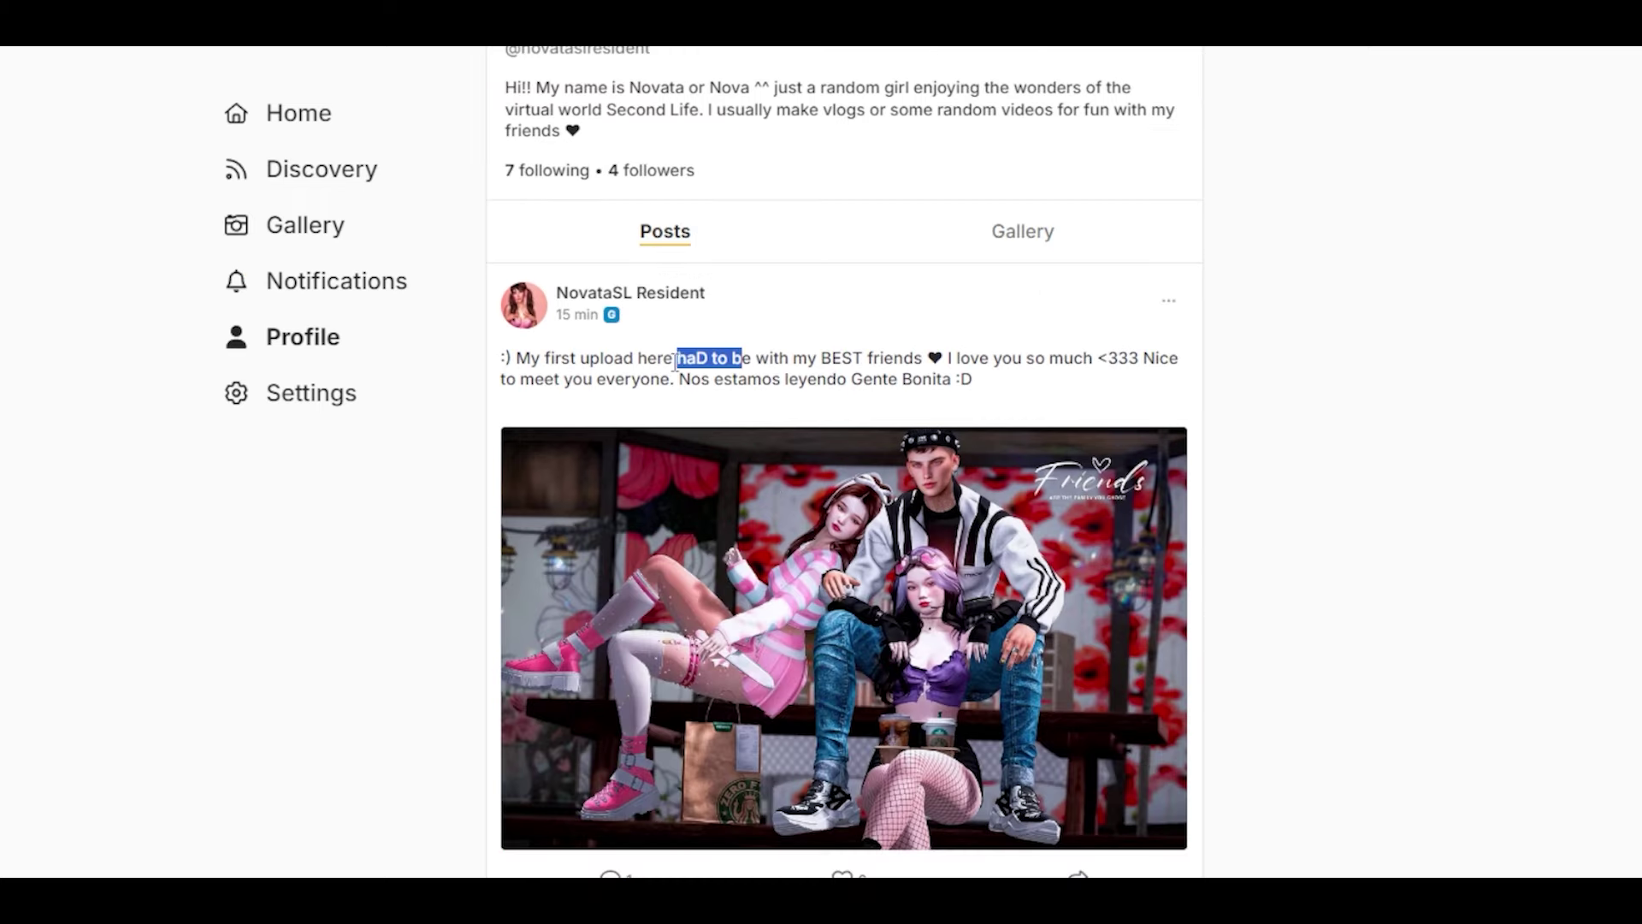
pyautogui.click(706, 364)
# Edit the friends post to remove the capital D from 'haD' and save
pyautogui.click(1168, 301)
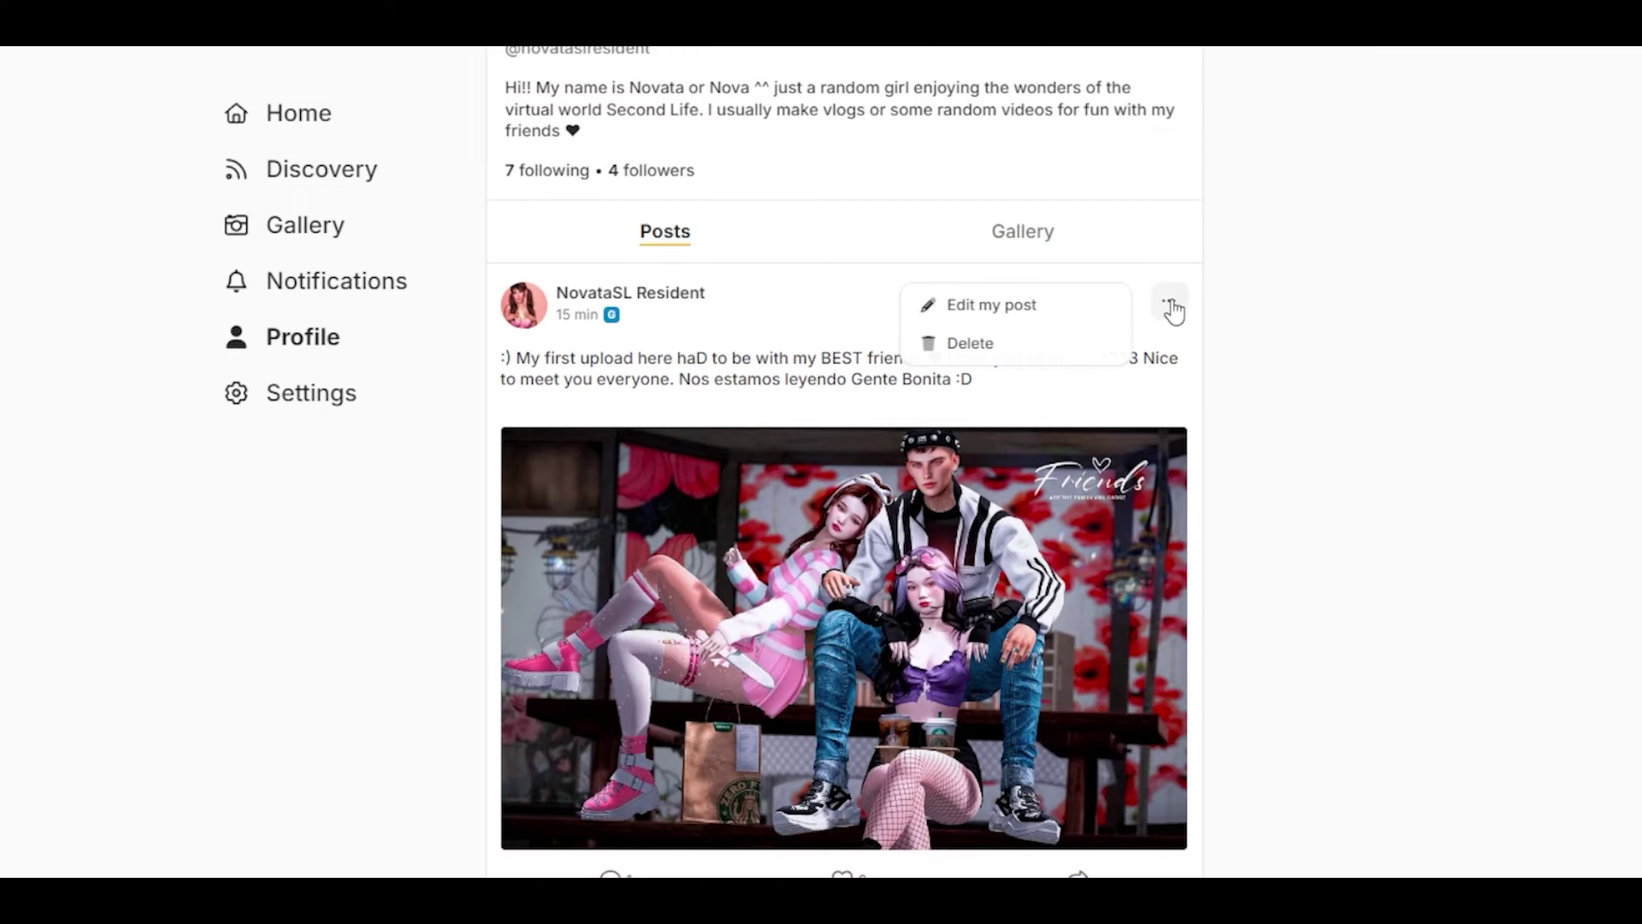
pyautogui.click(1063, 311)
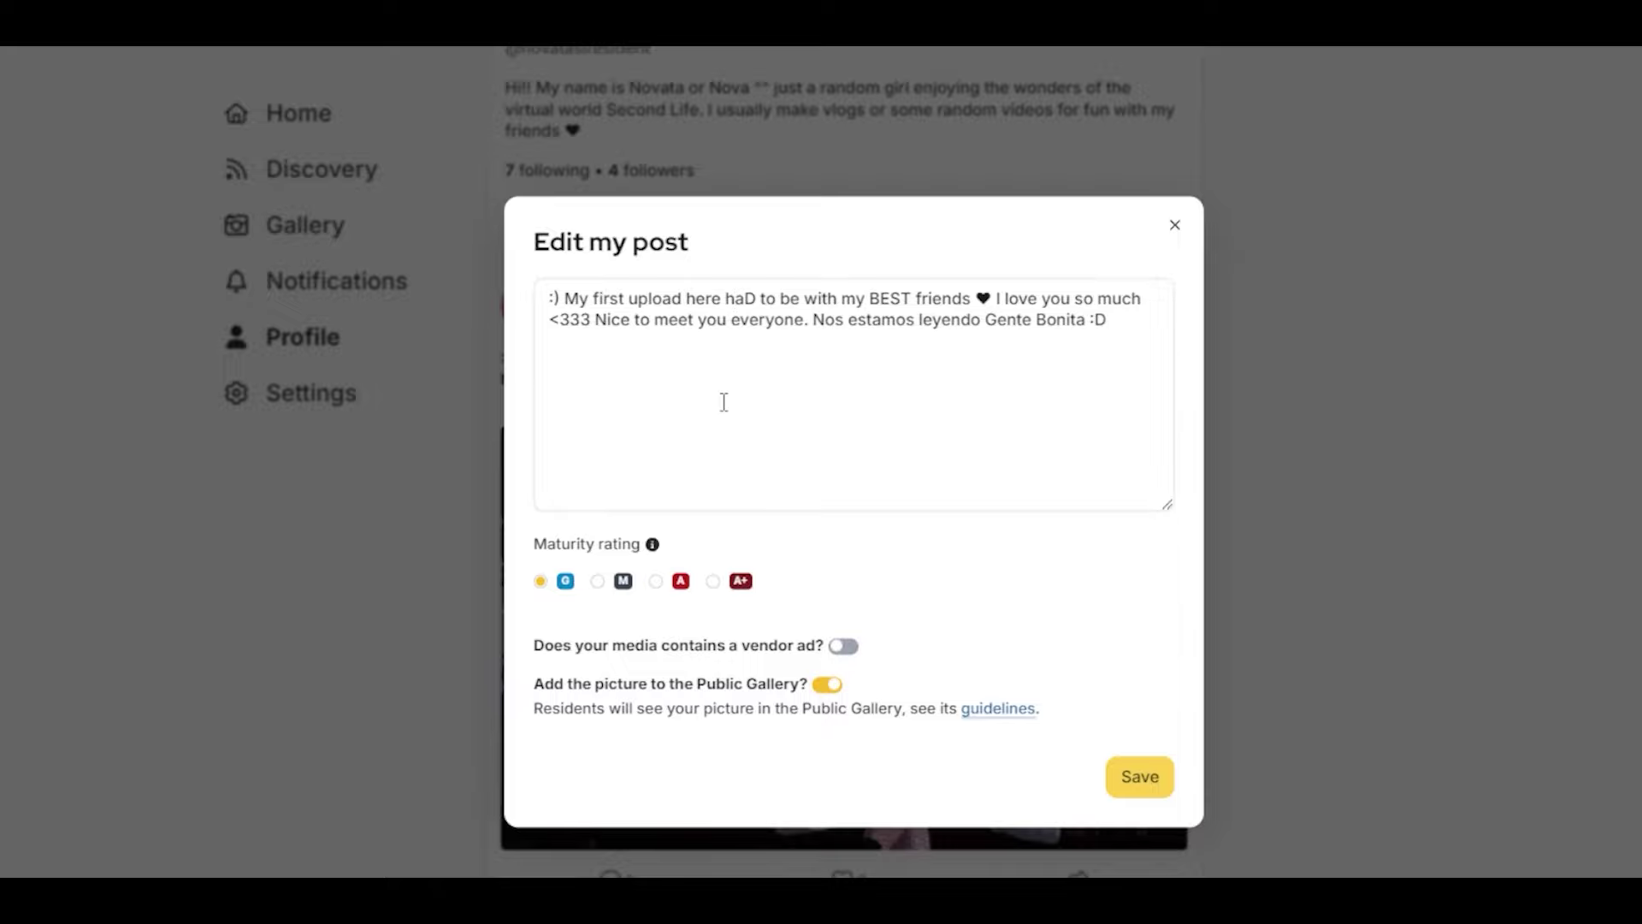
pyautogui.press('BackSpace')
pyautogui.write('d')
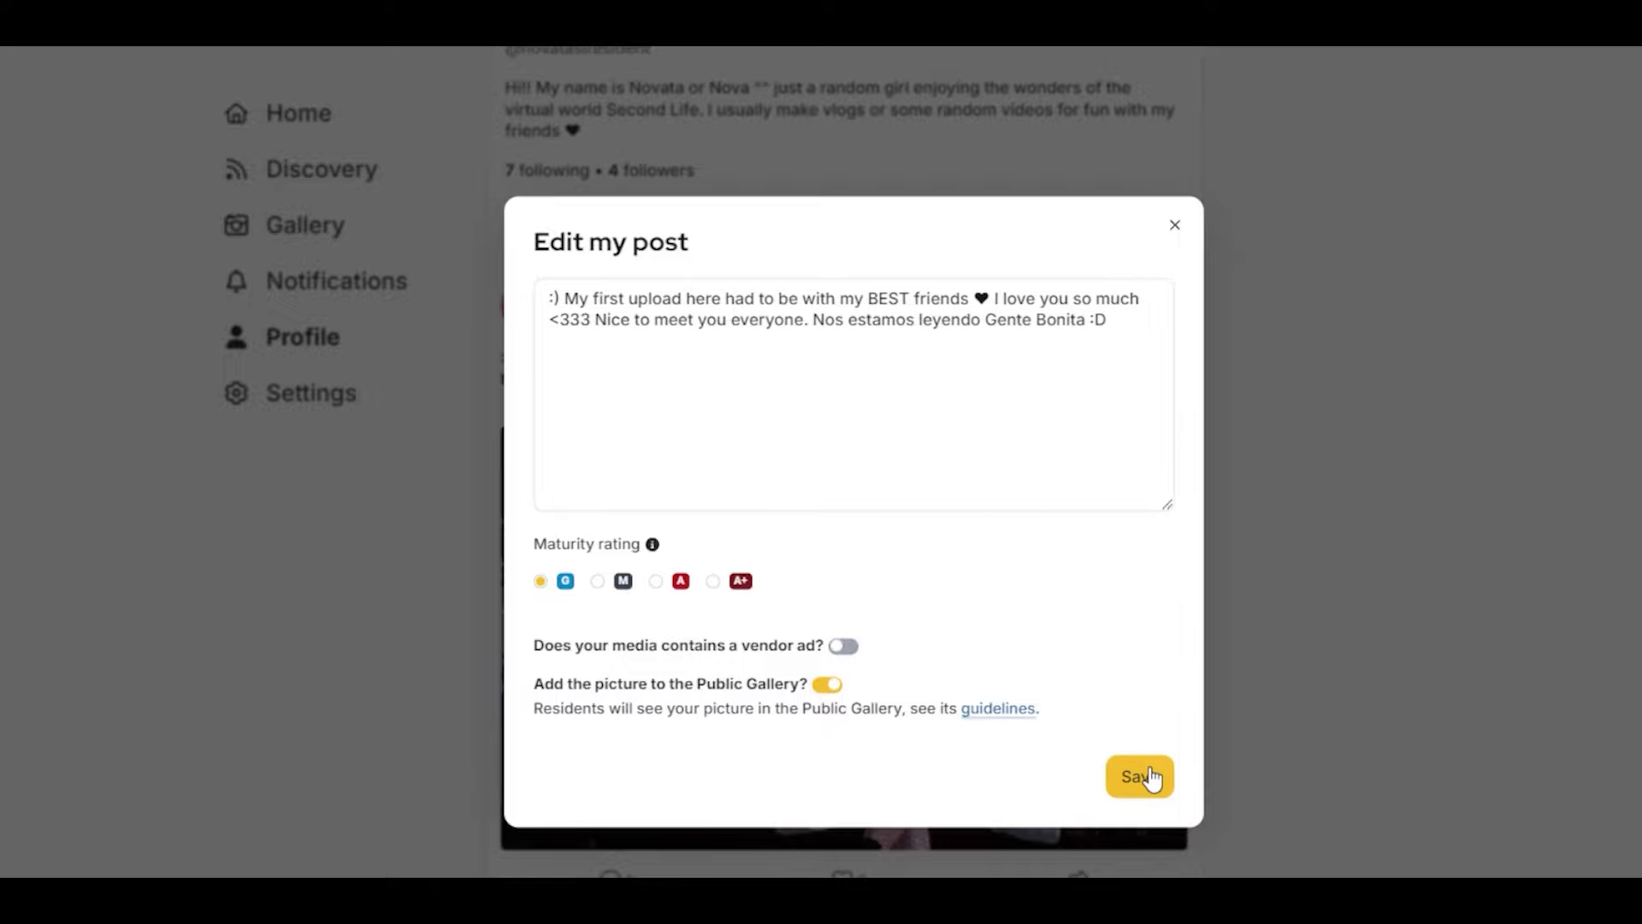
pyautogui.click(1141, 776)
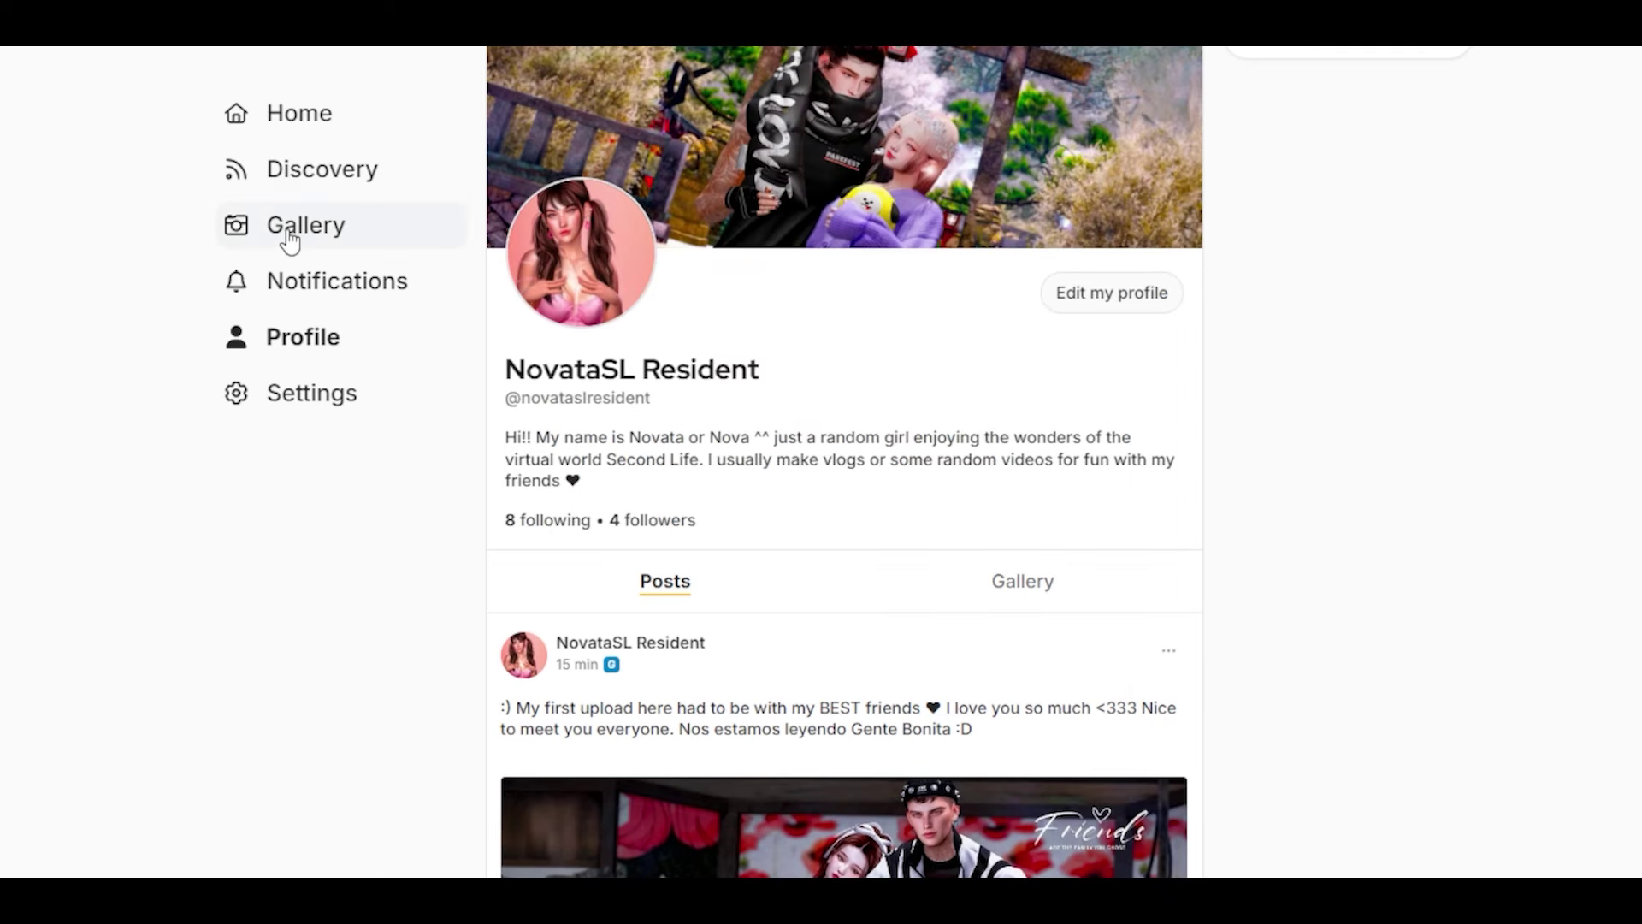
# Open Primfeed's public picture gallery
pyautogui.click(301, 244)
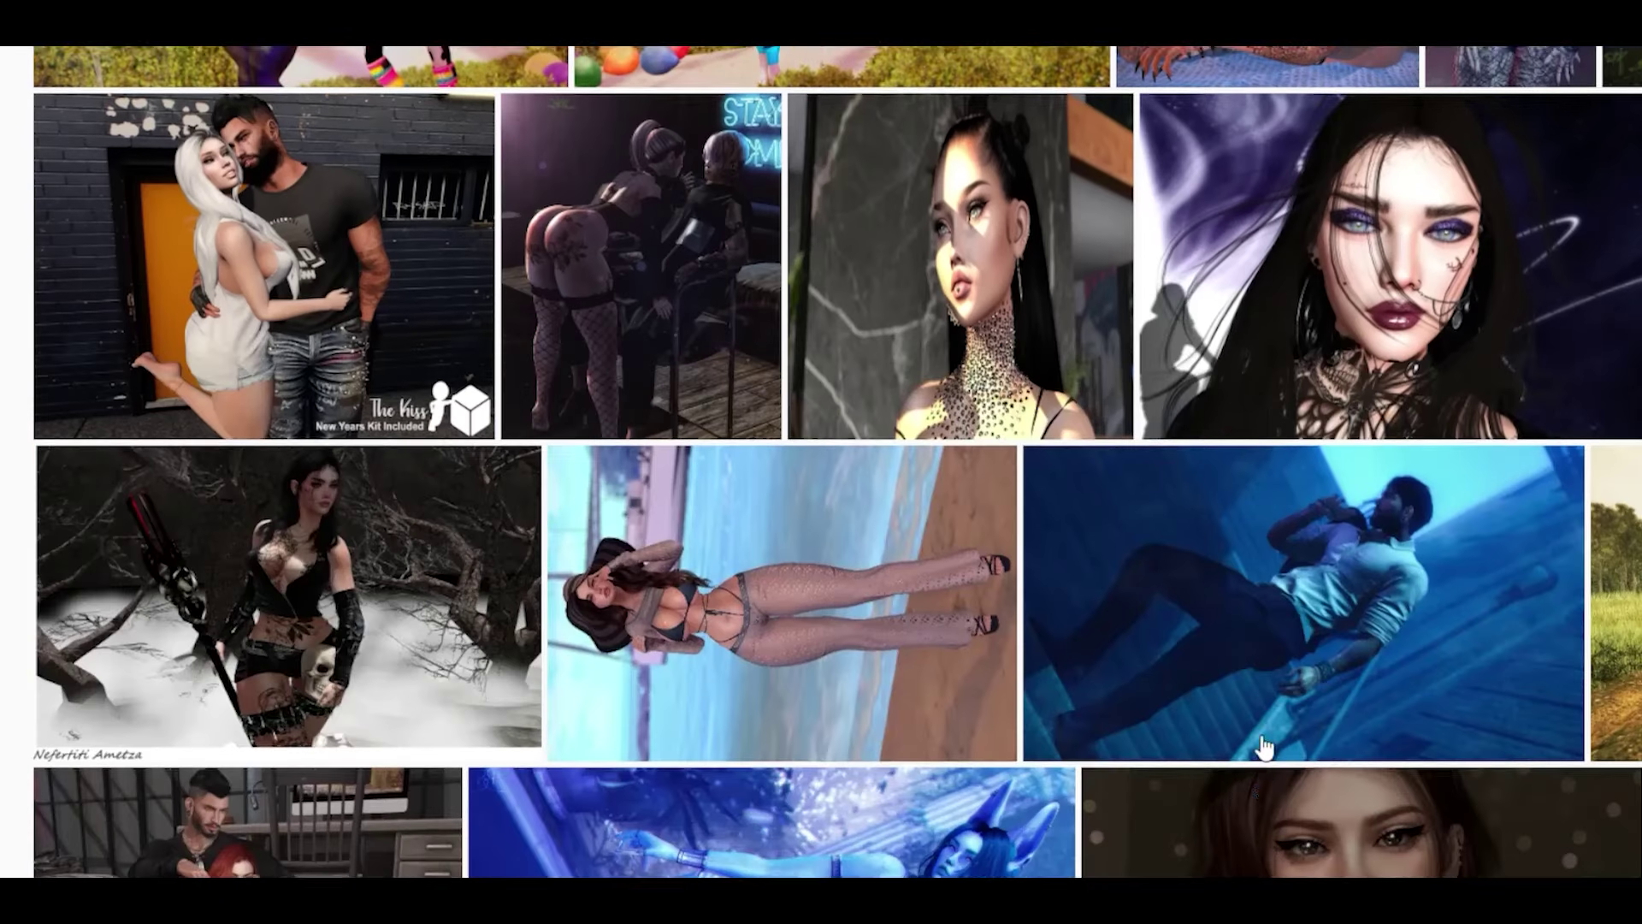
pyautogui.scroll(-5, 1264, 747)
pyautogui.scroll(-5, 1264, 747)
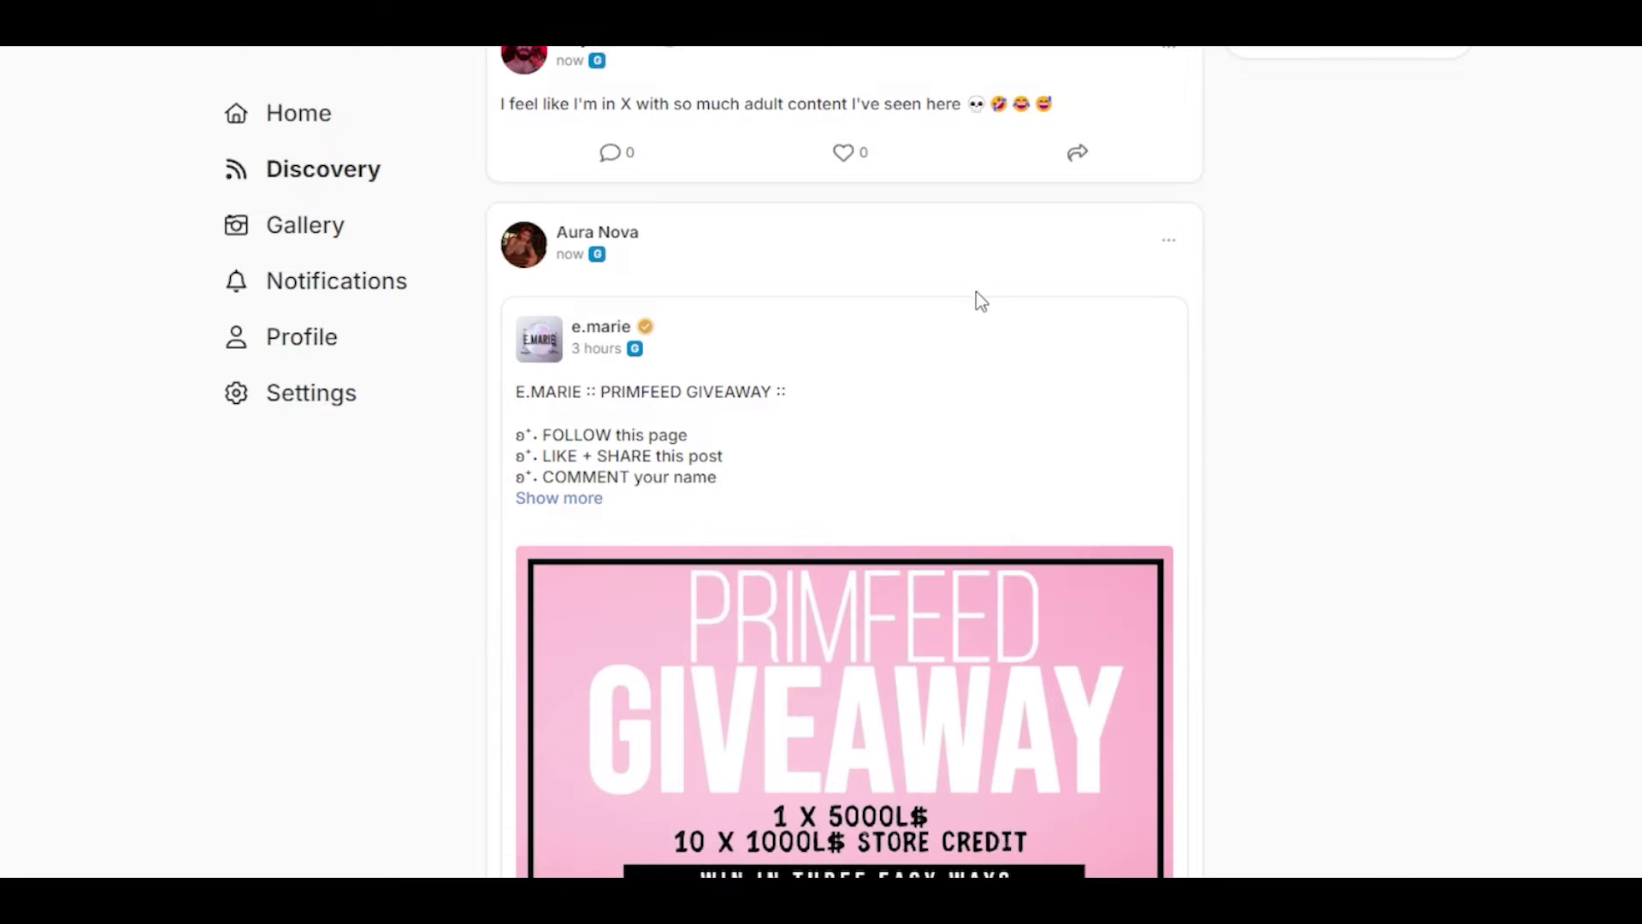
pyautogui.scroll(-5, 1269, 523)
pyautogui.scroll(-5, 1269, 523)
pyautogui.scroll(-5, 1268, 525)
pyautogui.scroll(-5, 1269, 525)
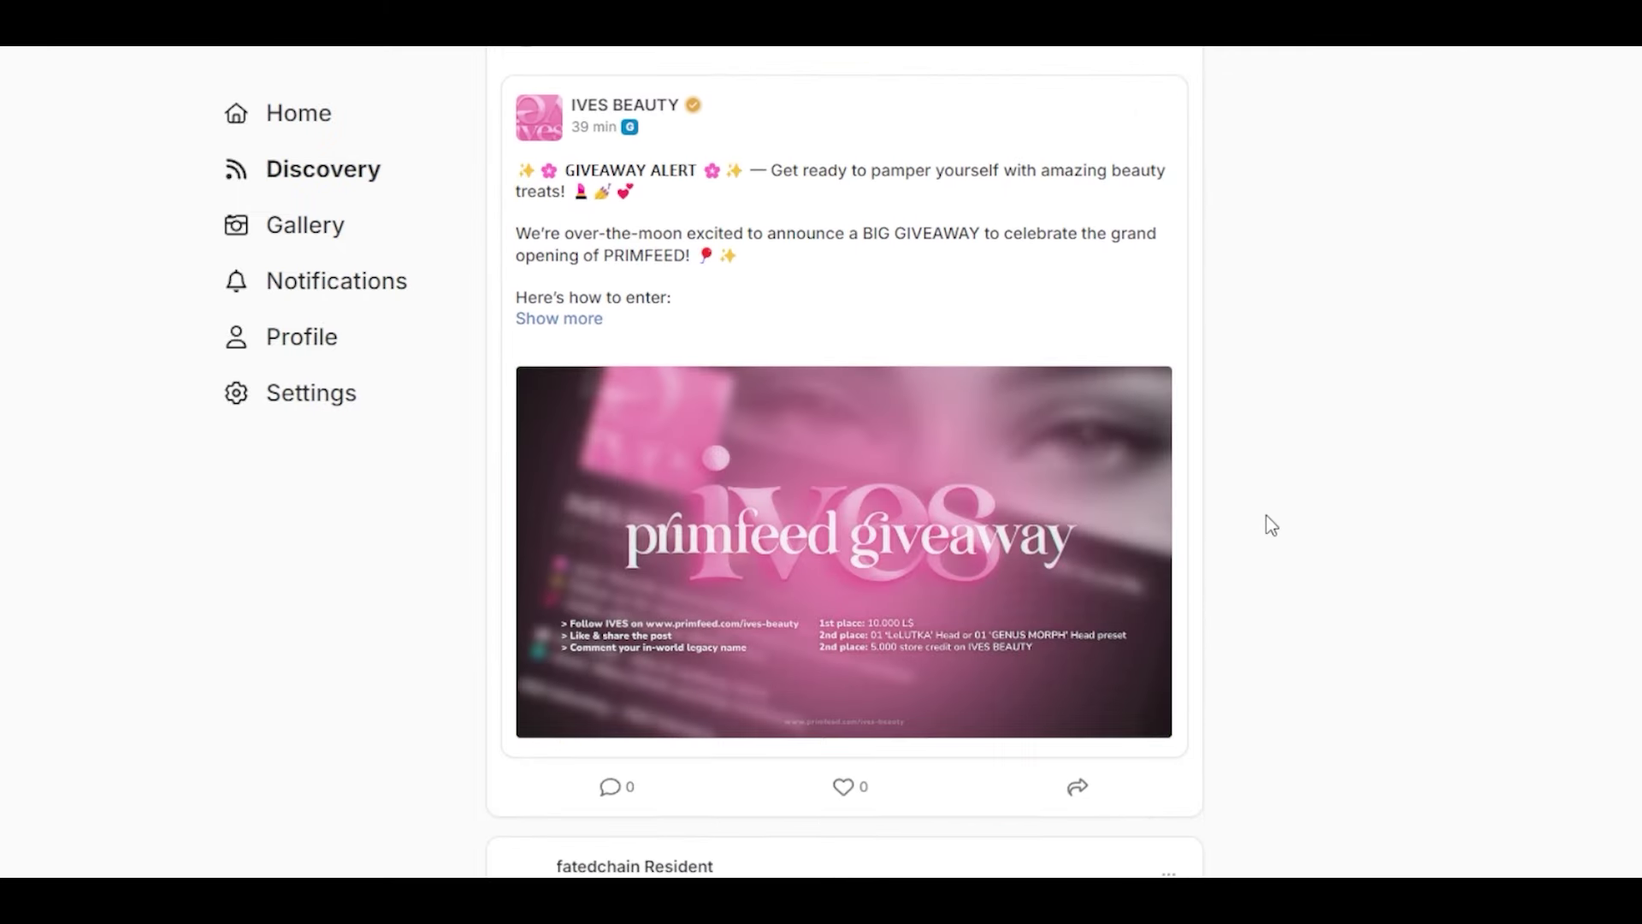
pyautogui.scroll(-5, 1484, 531)
pyautogui.scroll(-2, 1484, 531)
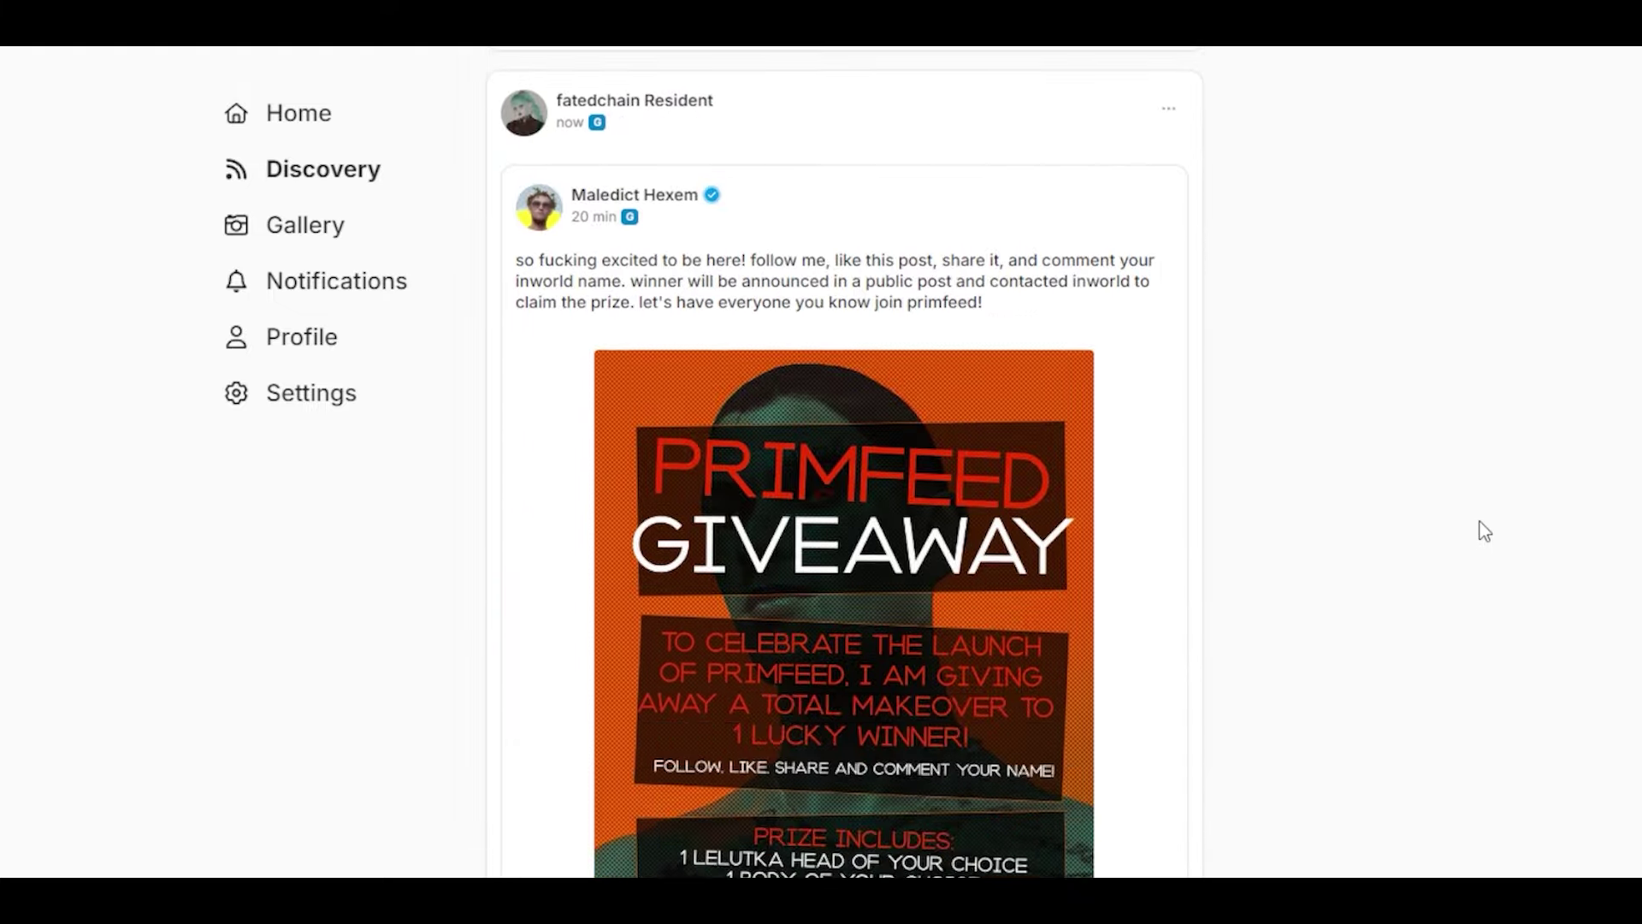
pyautogui.scroll(-5, 1484, 532)
pyautogui.scroll(-2, 1485, 531)
pyautogui.scroll(-5, 1484, 531)
pyautogui.scroll(-5, 1485, 532)
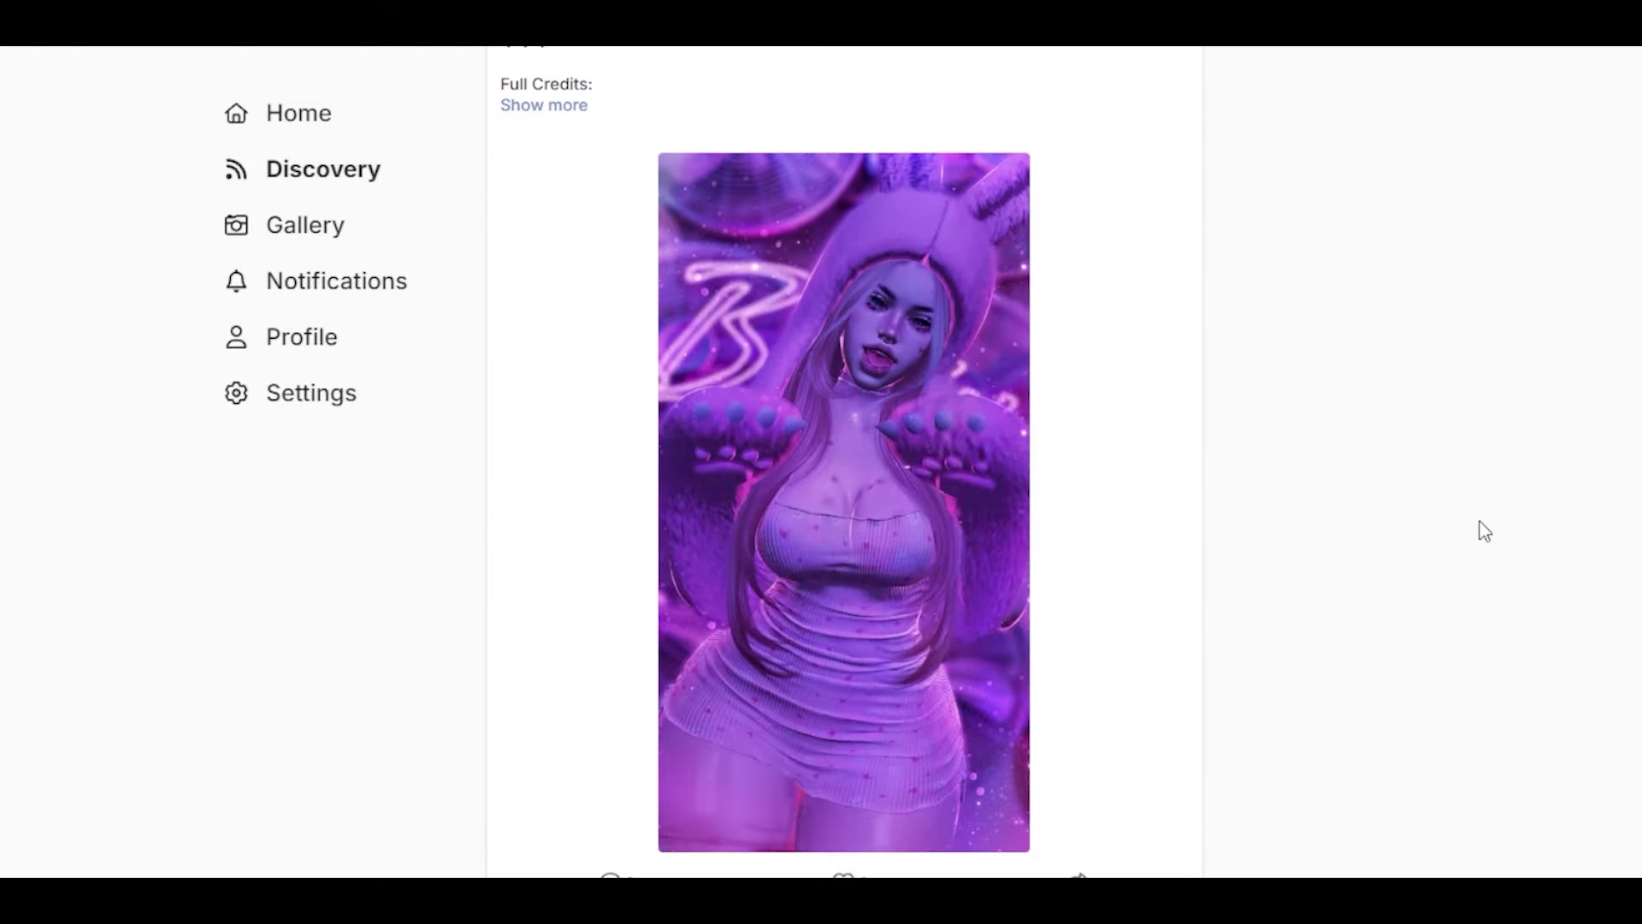
pyautogui.scroll(-5, 1484, 531)
pyautogui.scroll(-2, 1471, 521)
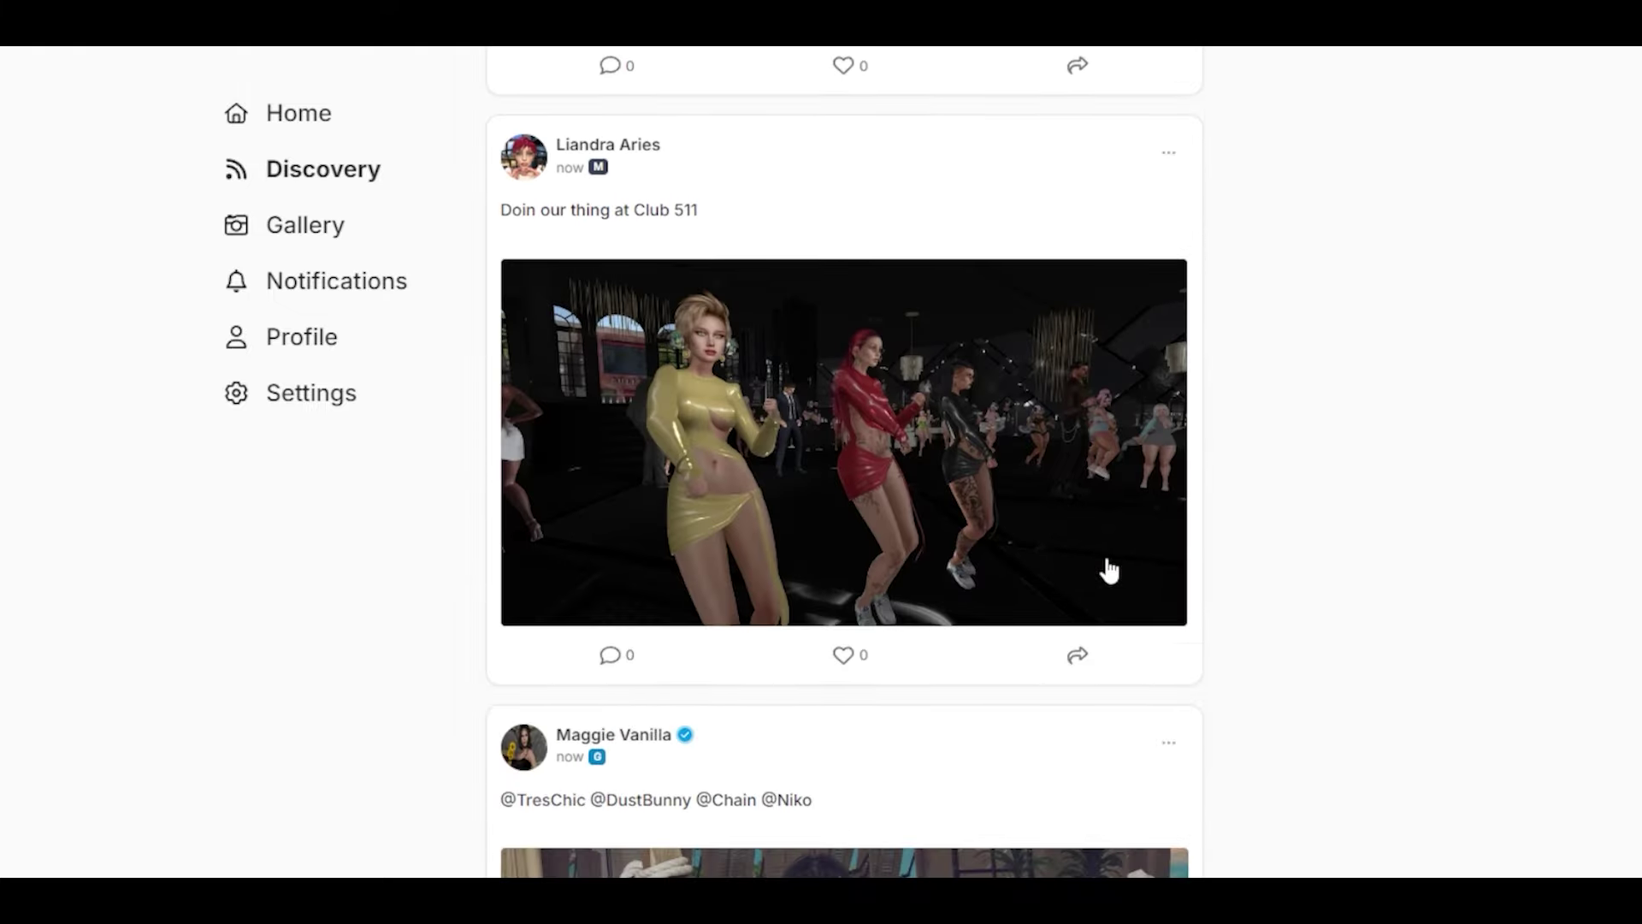
pyautogui.scroll(-5, 1109, 570)
pyautogui.scroll(-5, 1110, 570)
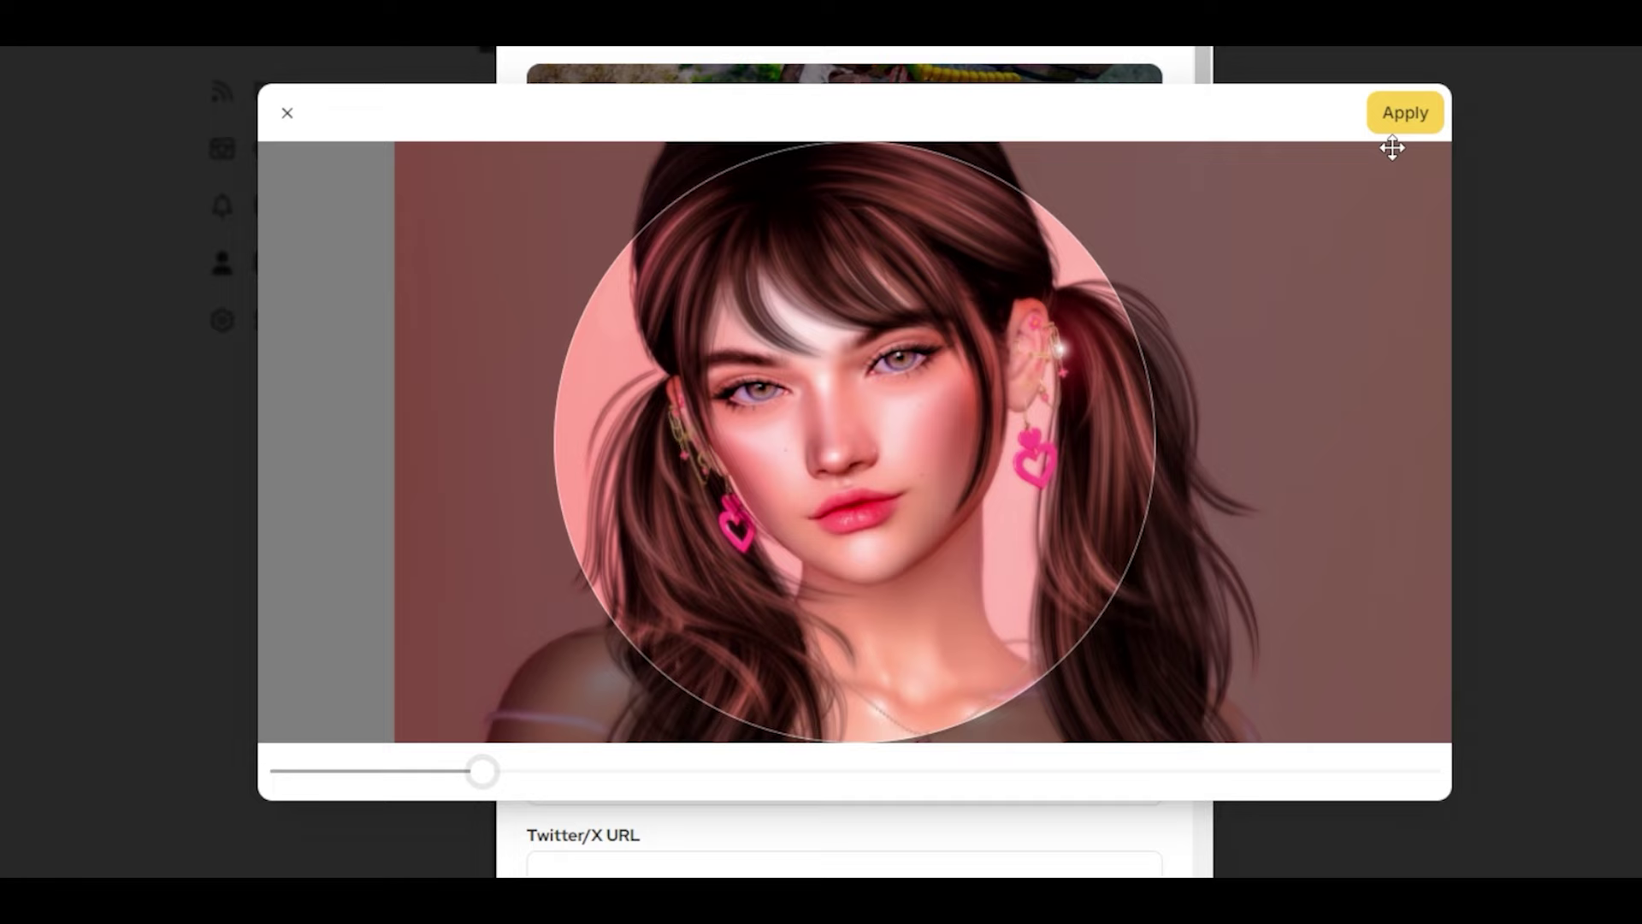
# Apply the new profile picture crop and save the profile changes
pyautogui.click(1411, 115)
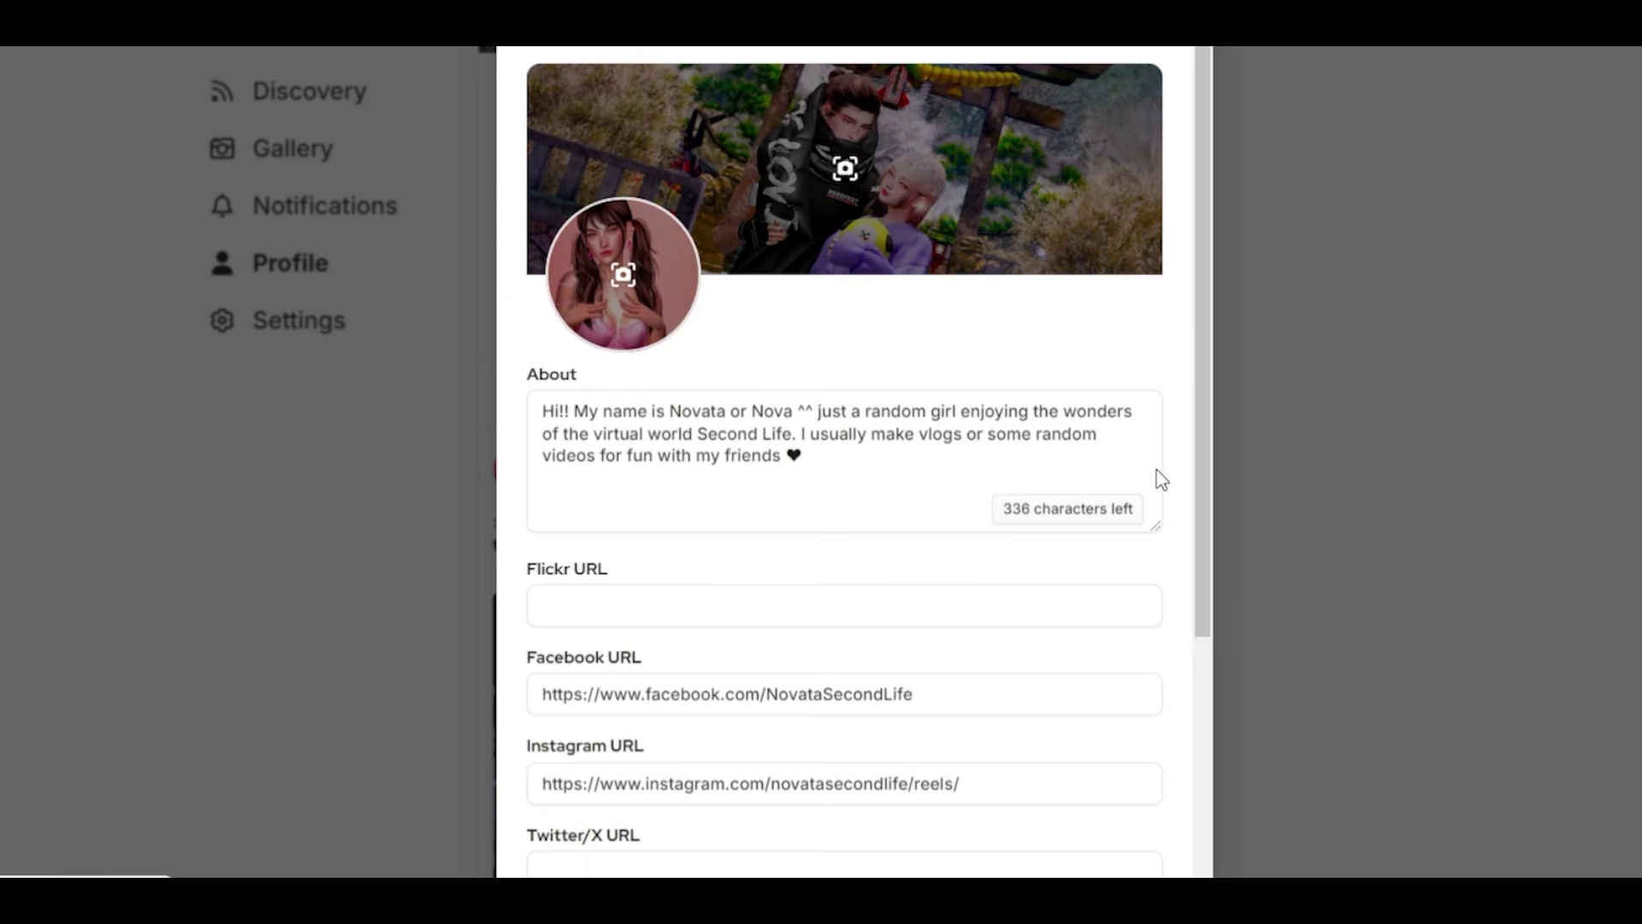
pyautogui.scroll(-1, 1070, 384)
pyautogui.scroll(-4, 1070, 385)
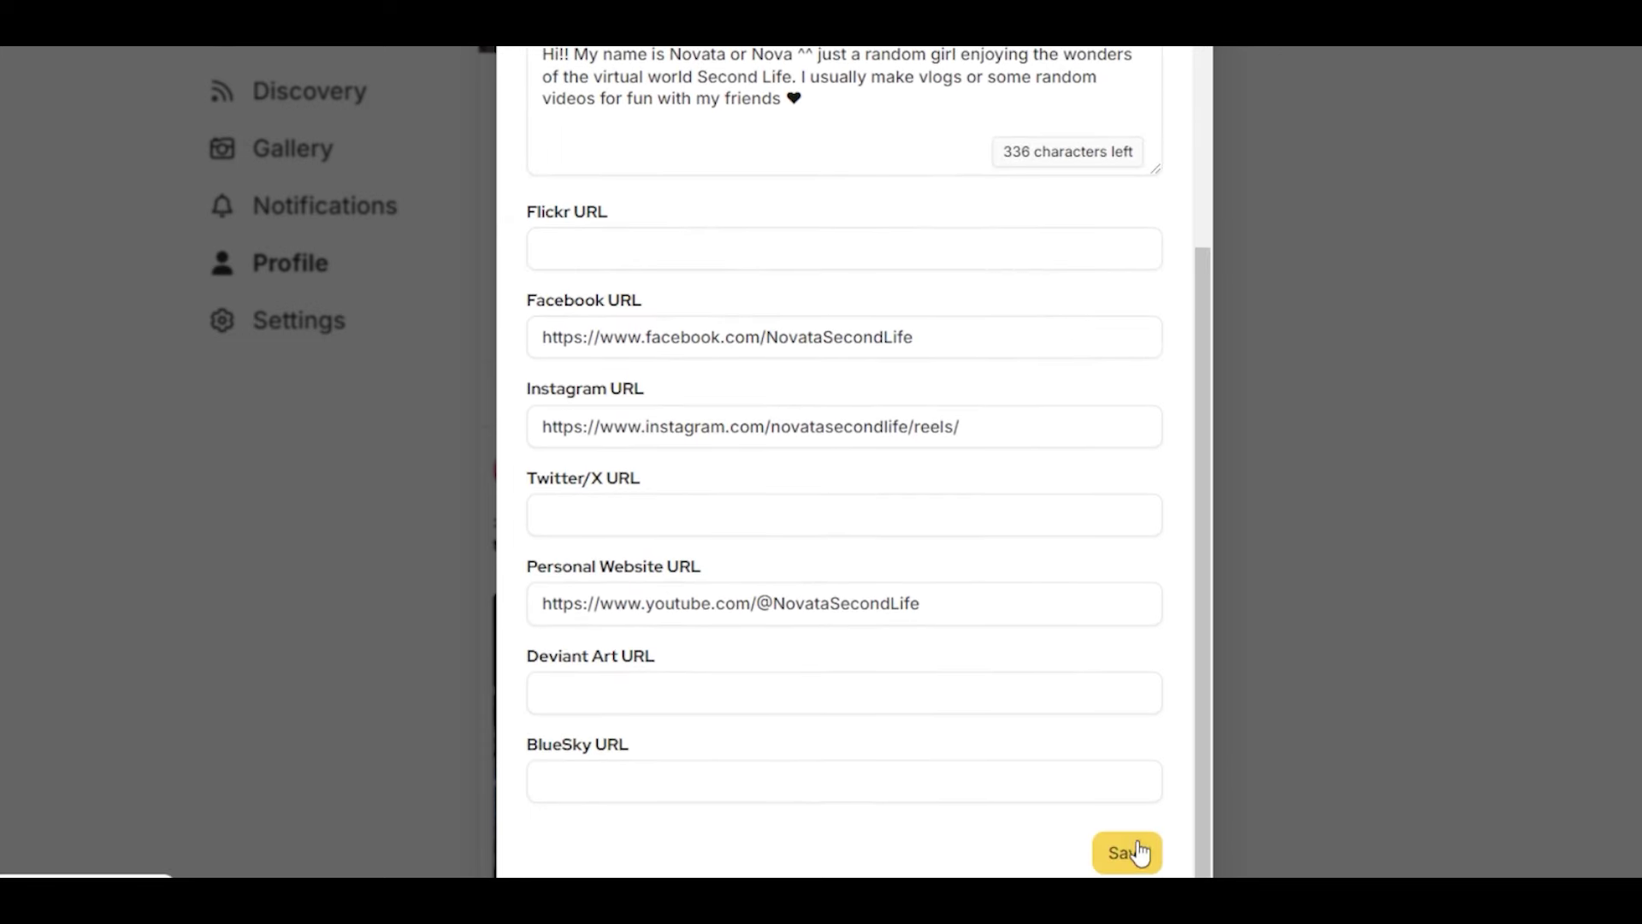
pyautogui.click(1137, 853)
pyautogui.scroll(2, 884, 308)
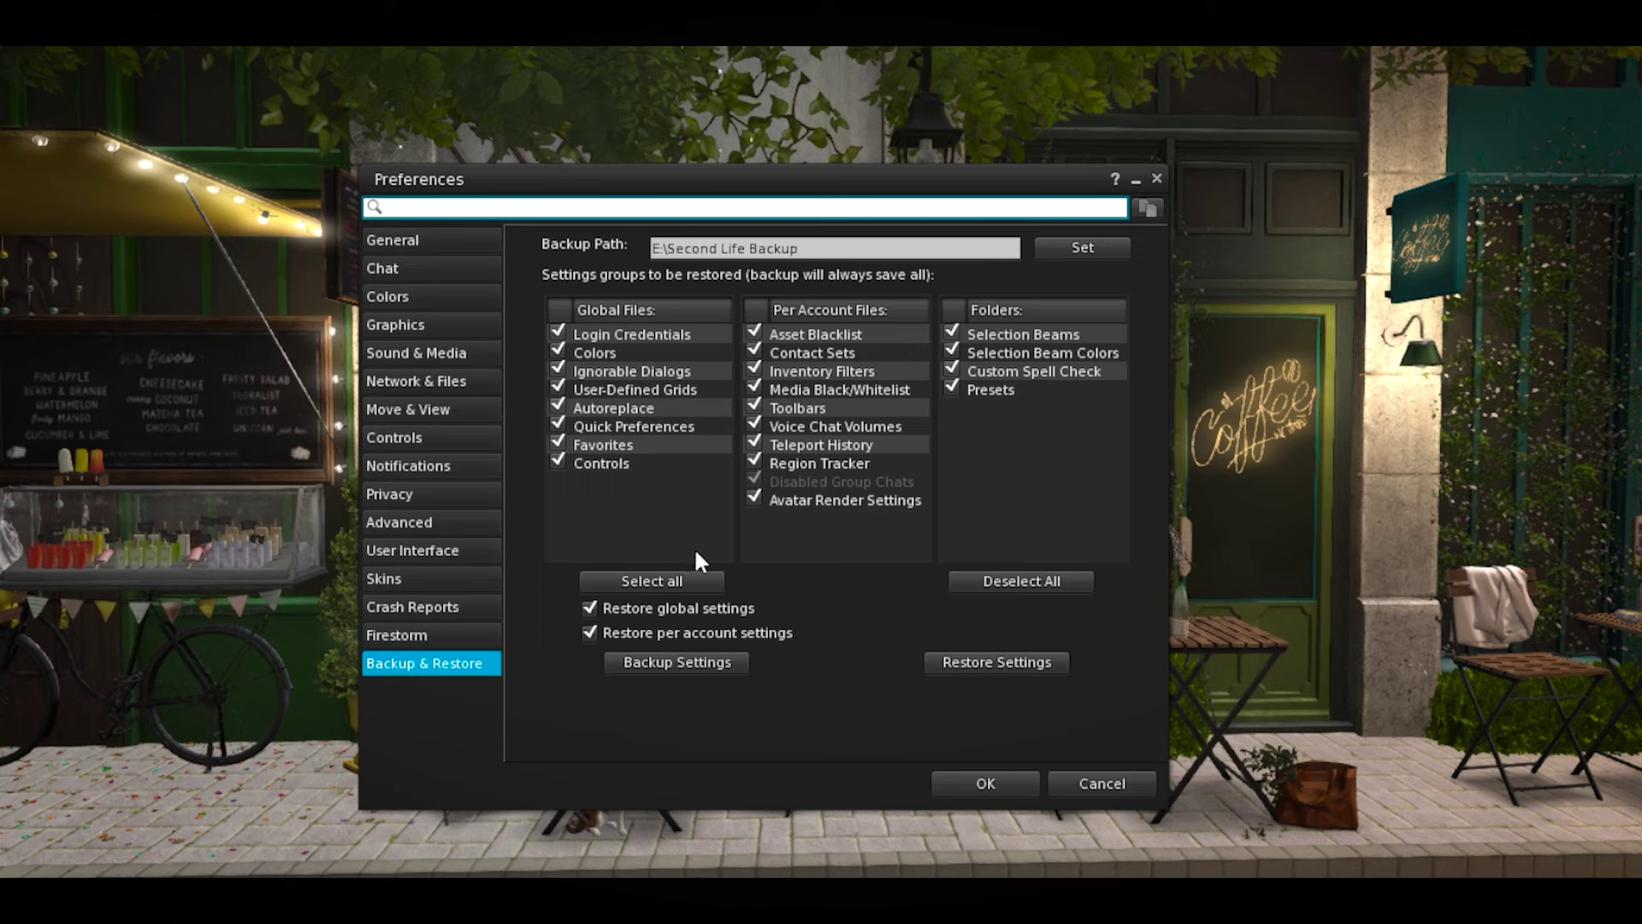
# Save a settings backup to E:\Second Life Backup and dismiss the success message
pyautogui.click(679, 662)
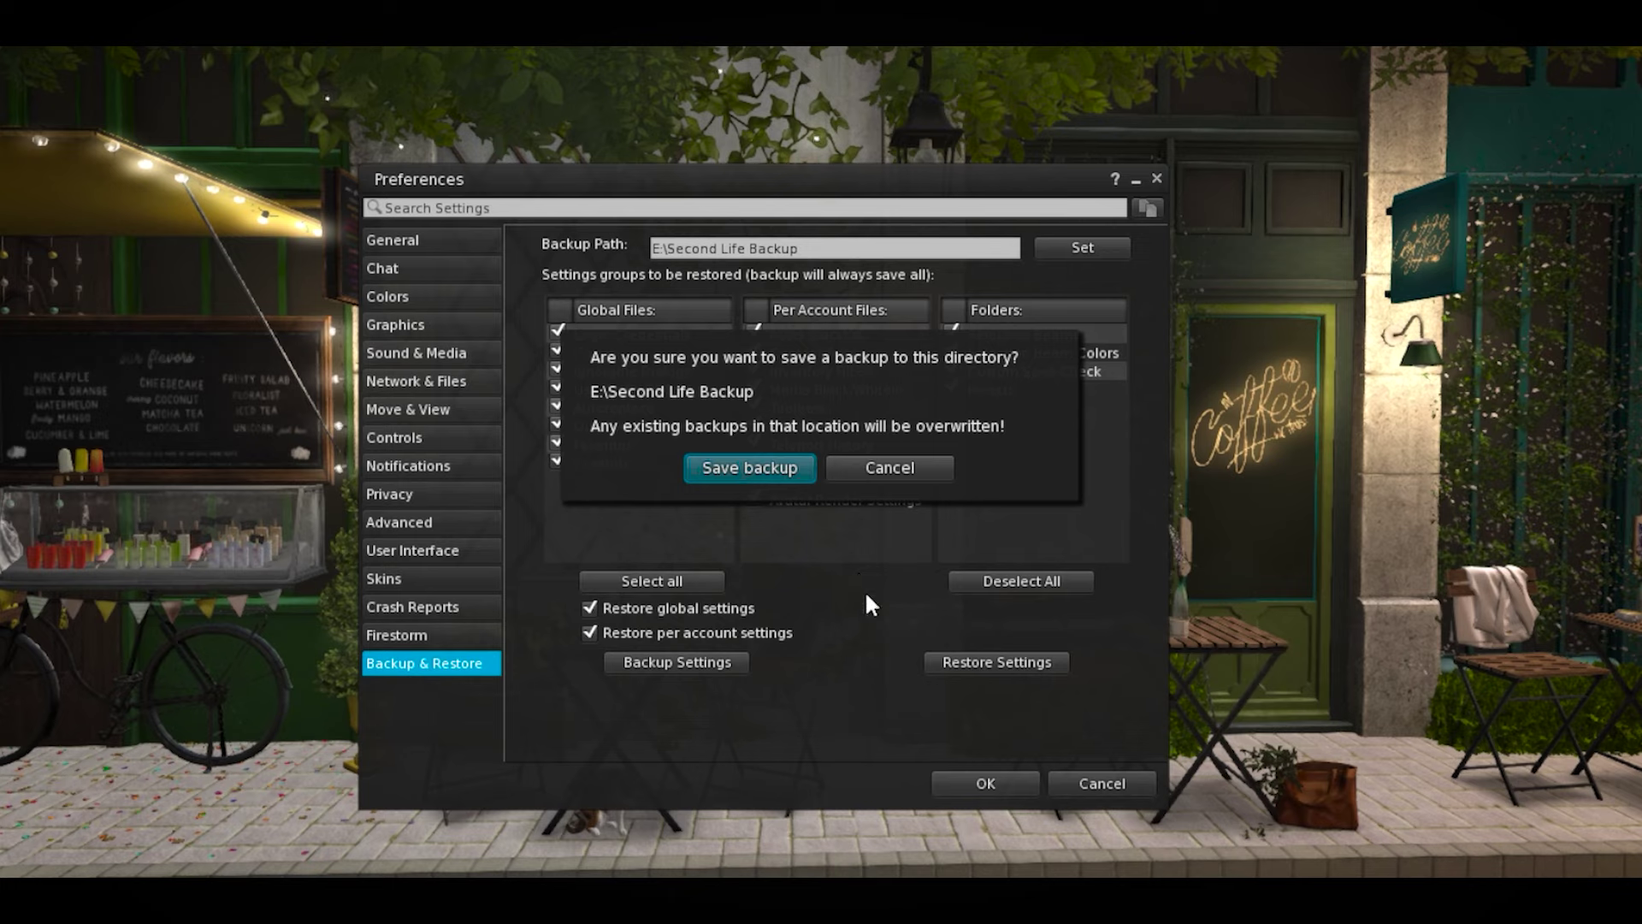
pyautogui.click(748, 470)
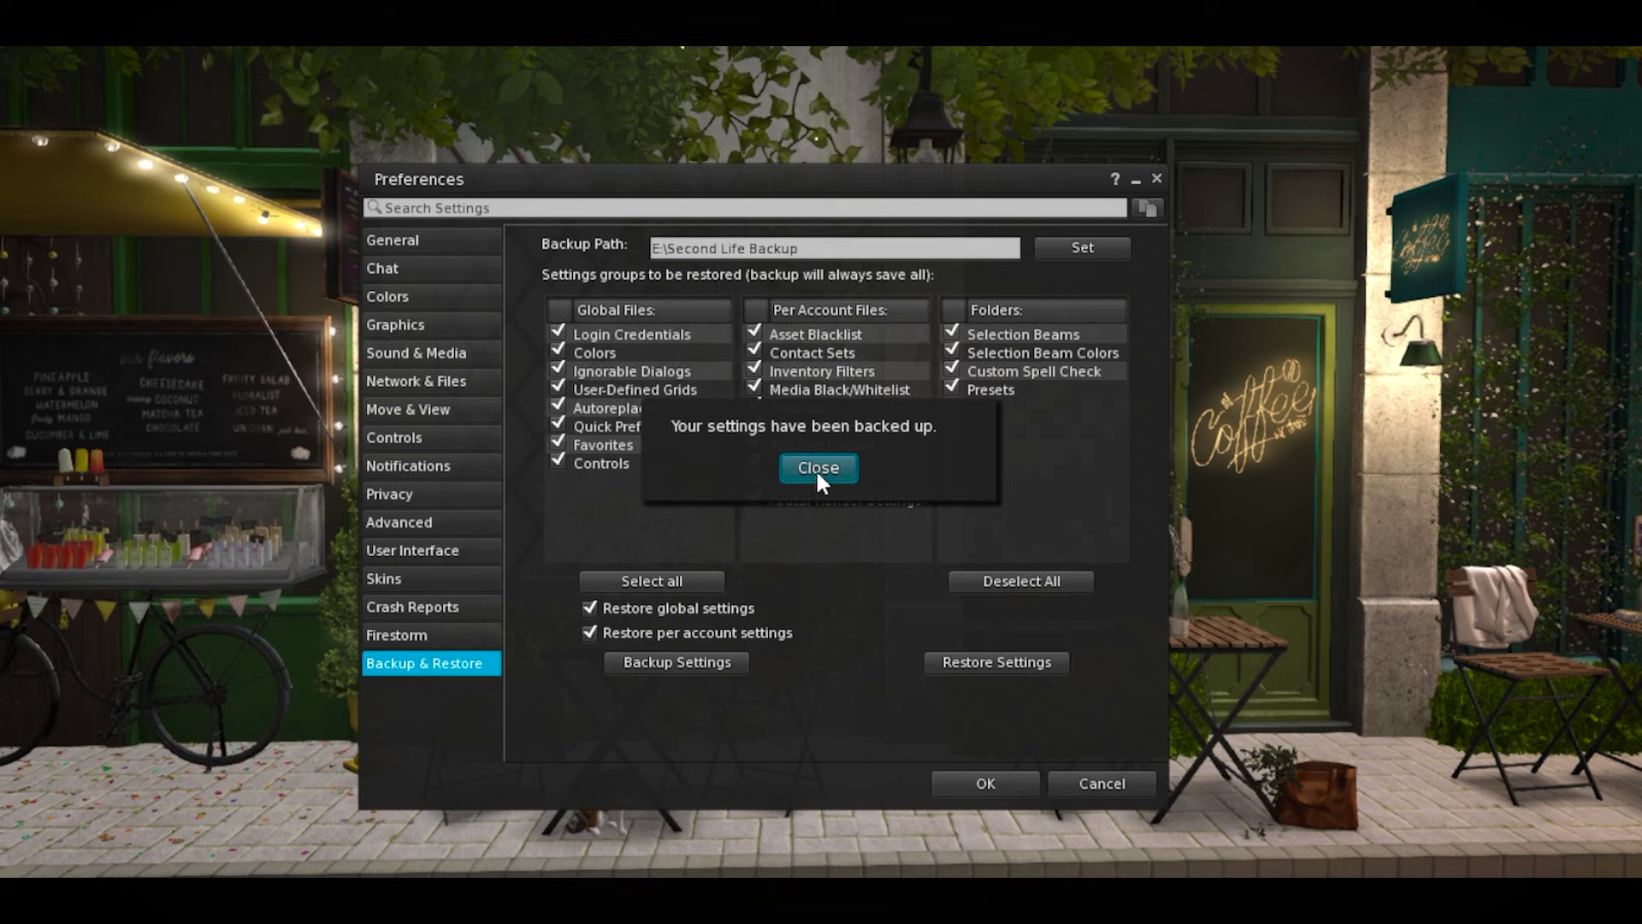
pyautogui.click(817, 468)
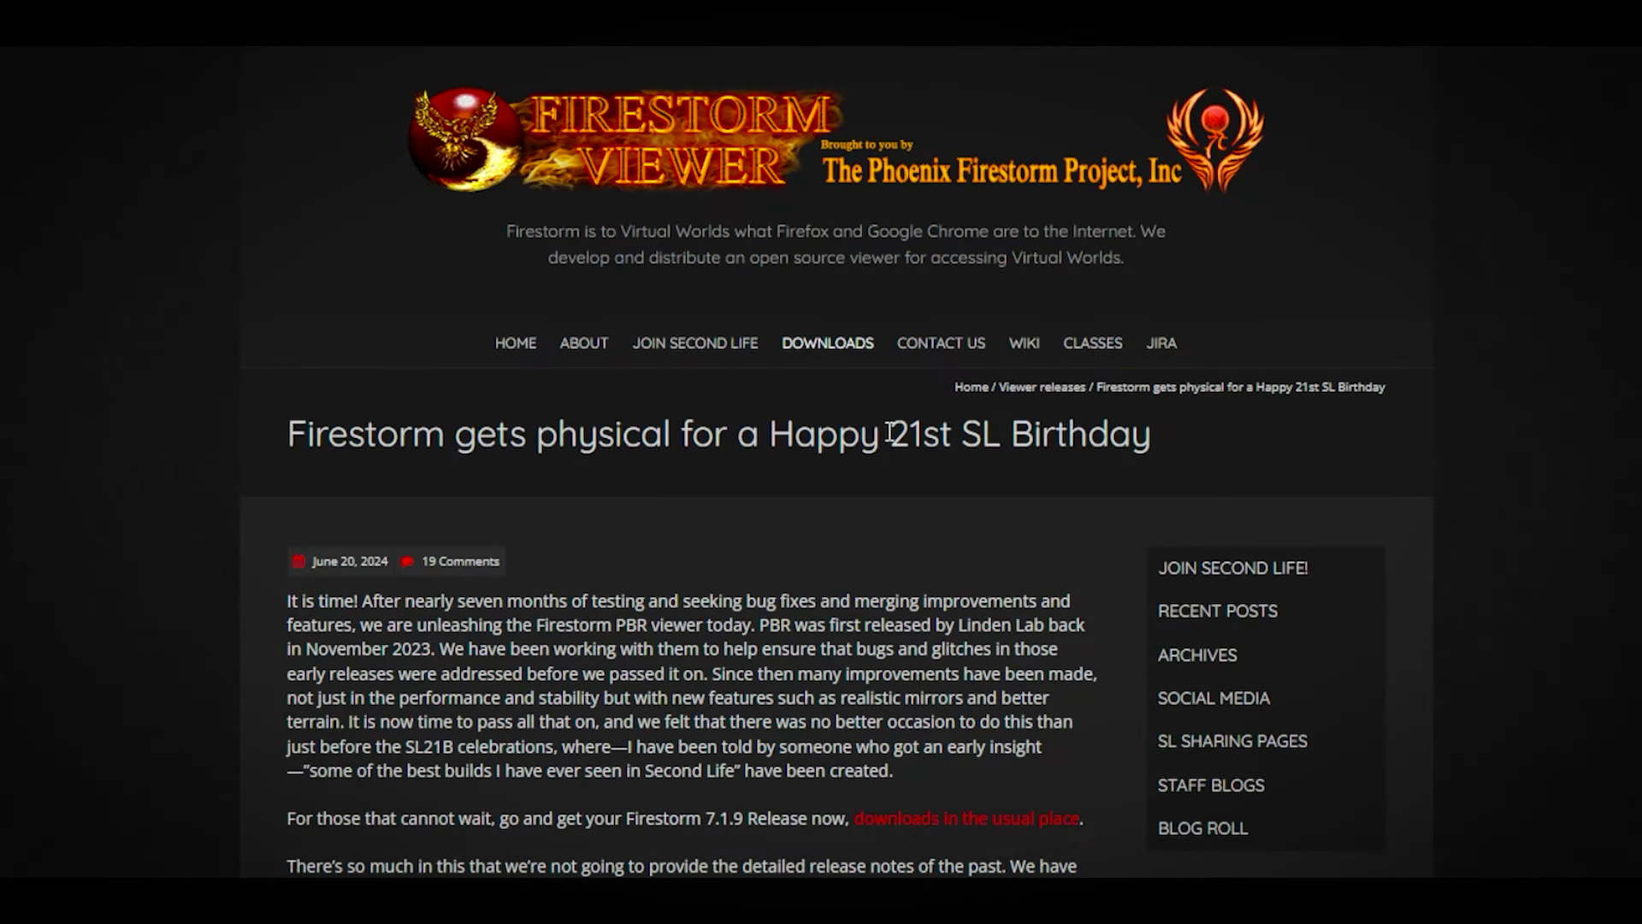
pyautogui.scroll(-1, 825, 780)
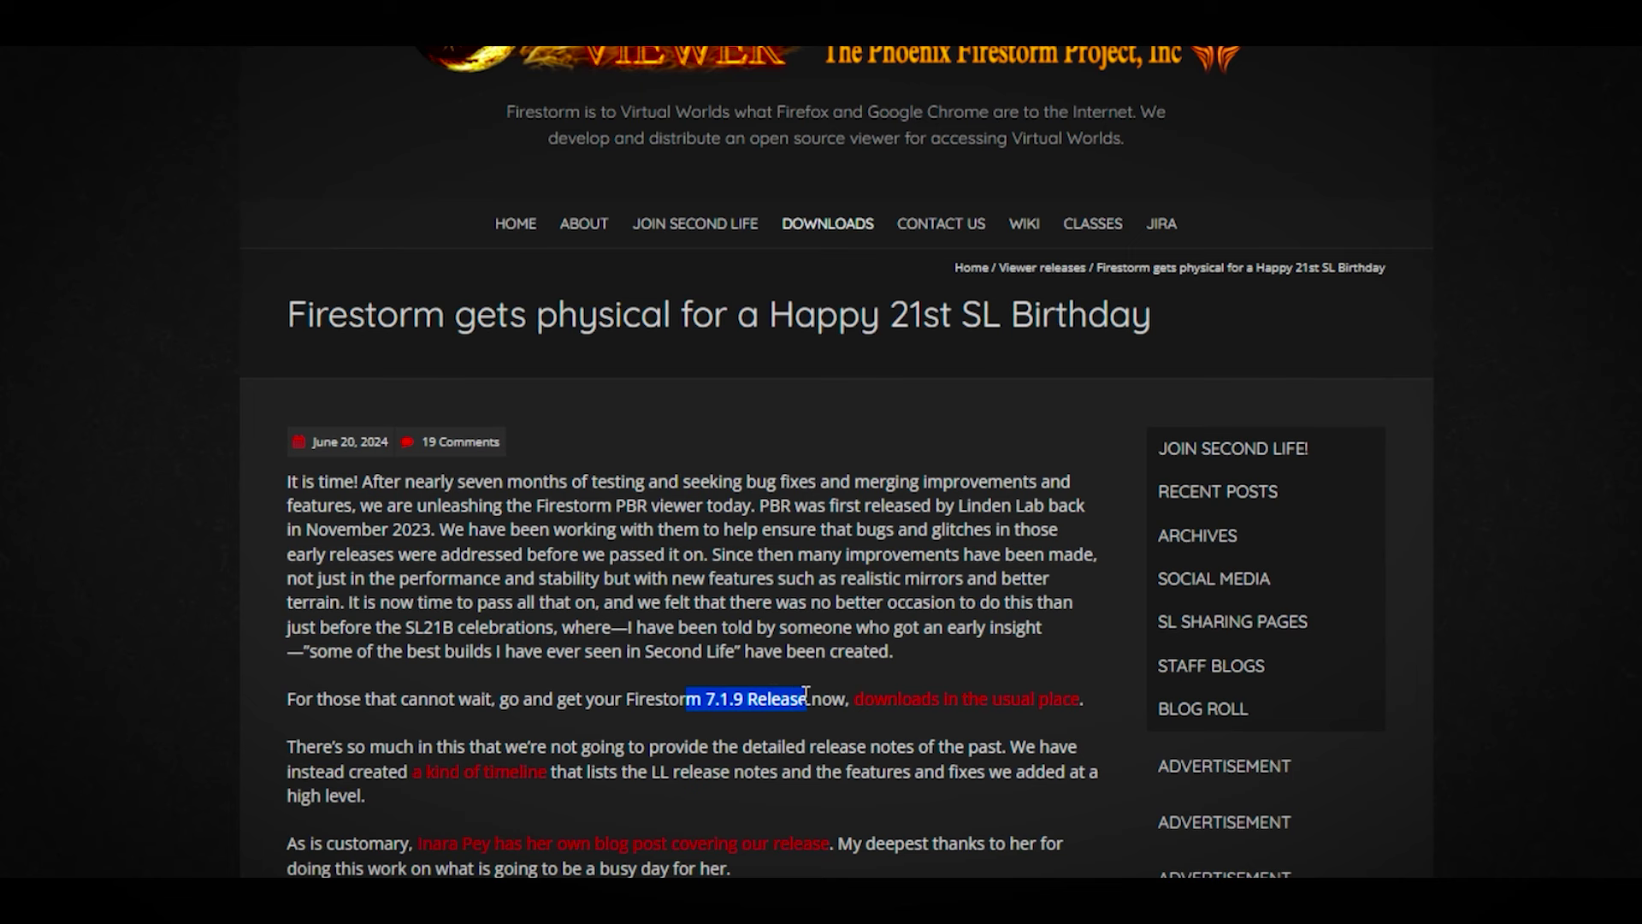
pyautogui.scroll(-10, 826, 768)
# Highlight the Emojis heading and the Better materials heading and paragraph in the release post
pyautogui.moveTo(524, 746); pyautogui.dragTo(280, 757)
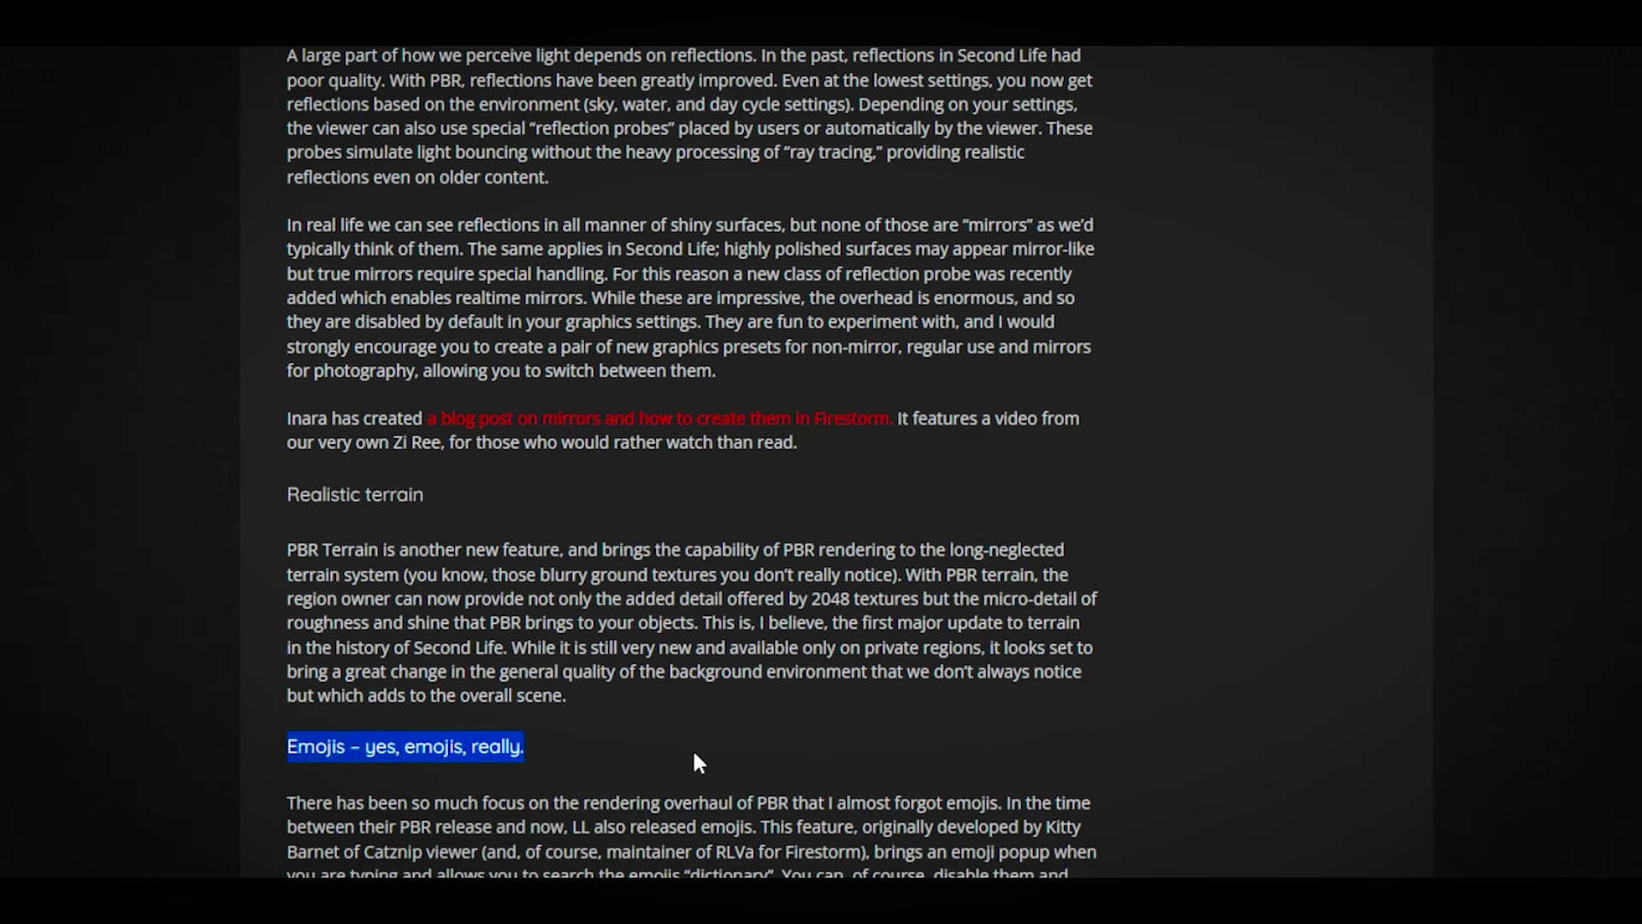
pyautogui.scroll(4, 691, 748)
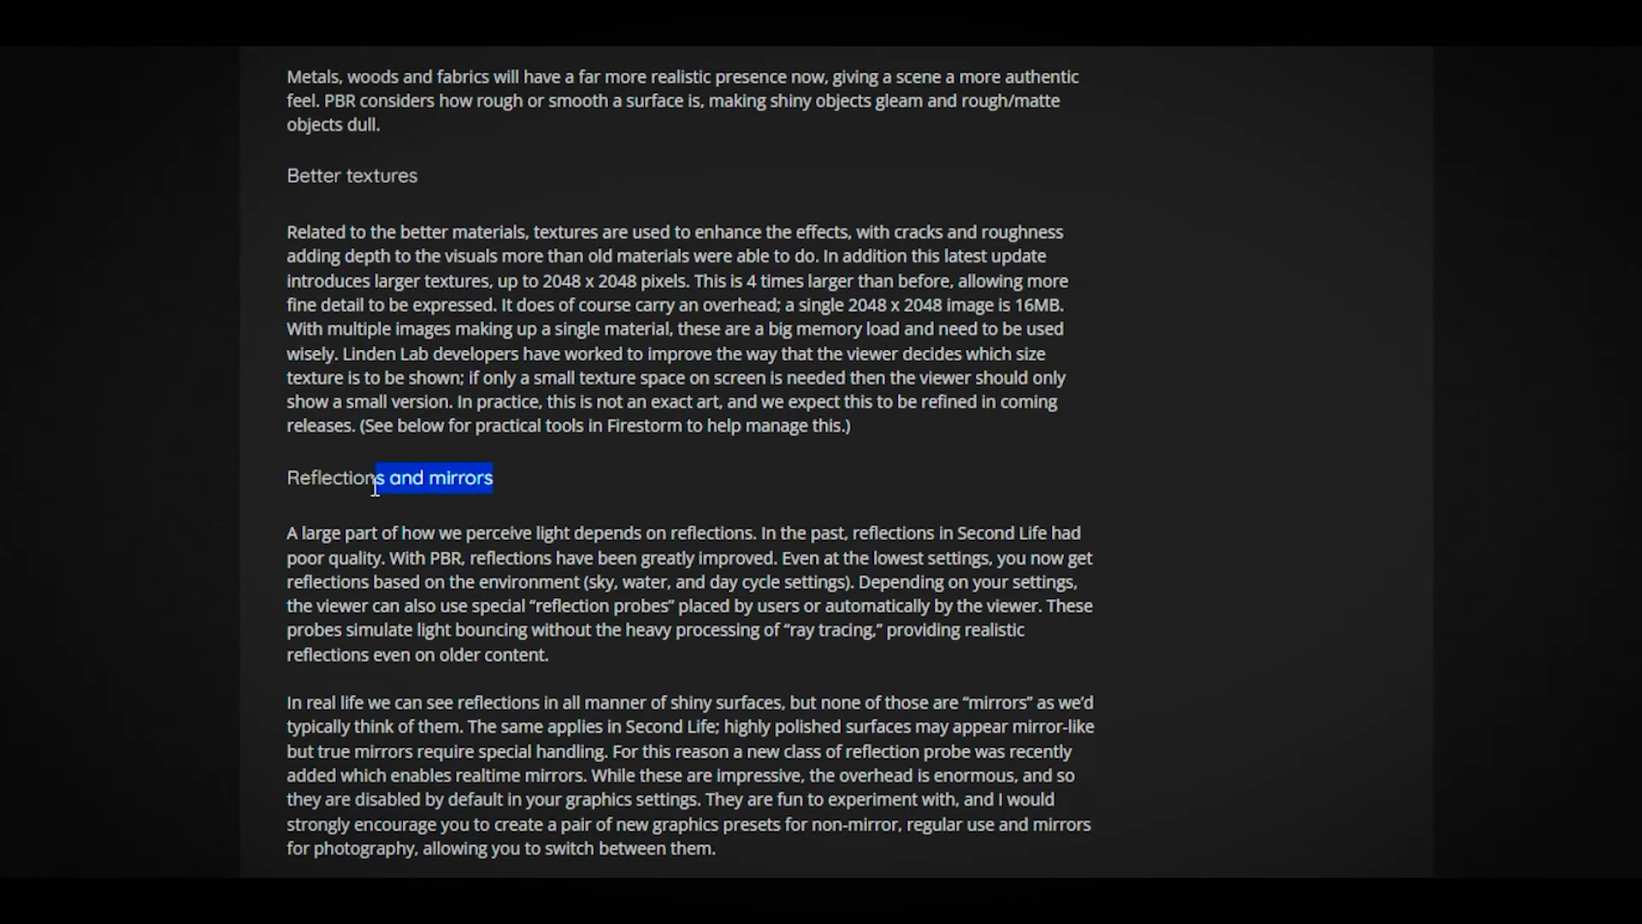
pyautogui.moveTo(494, 477); pyautogui.dragTo(284, 480)
pyautogui.scroll(3, 554, 650)
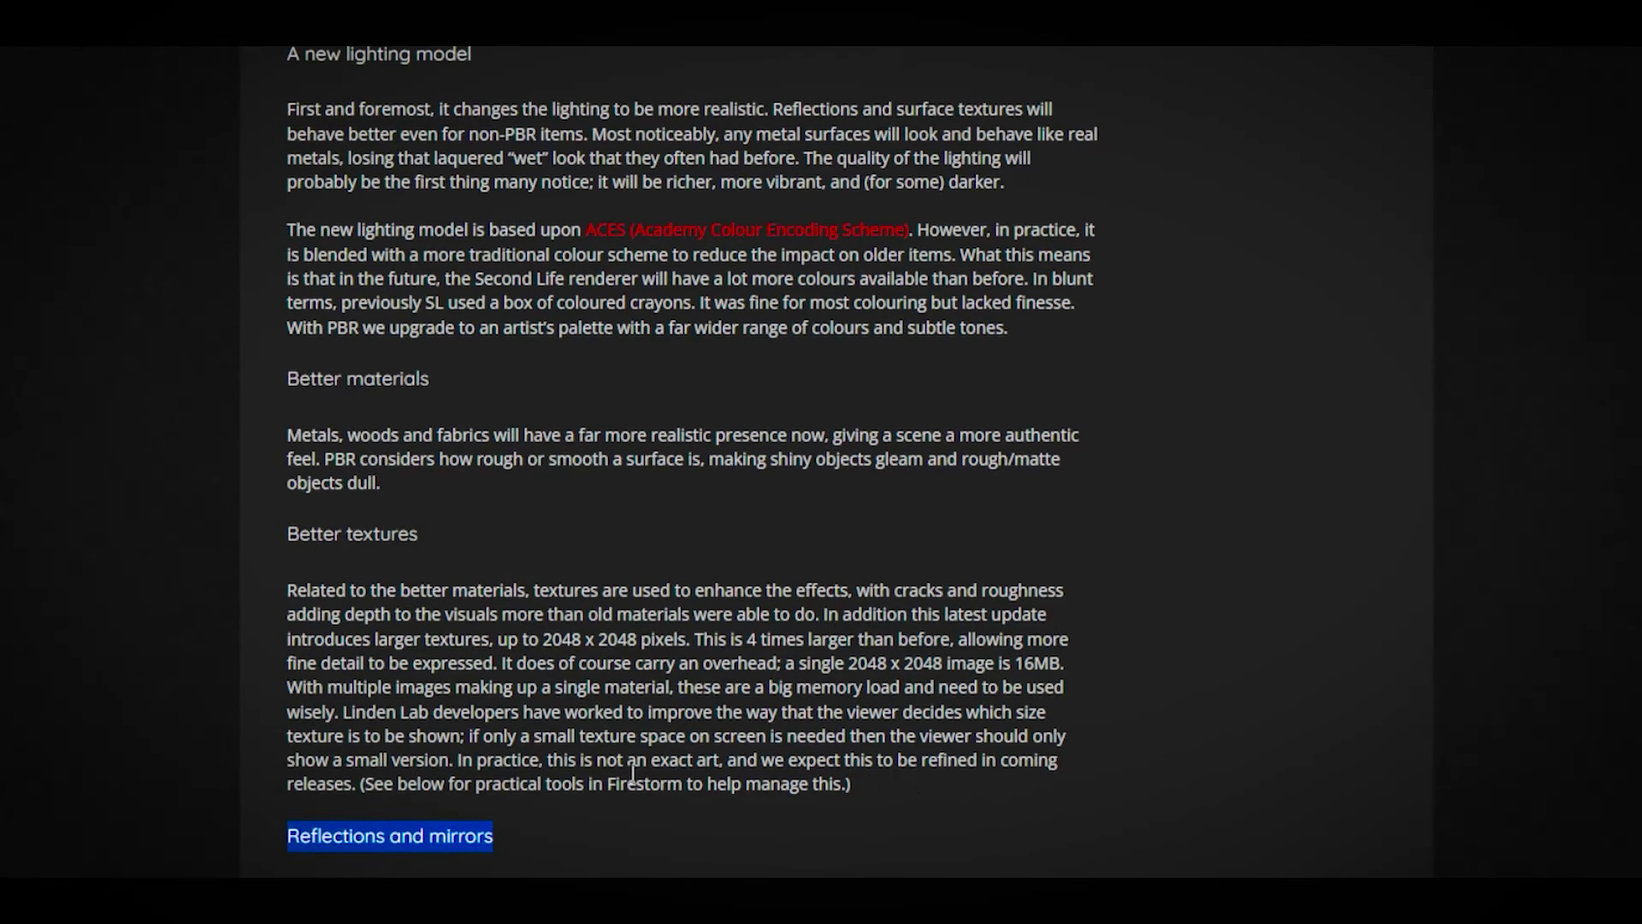
pyautogui.moveTo(290, 378); pyautogui.dragTo(471, 379)
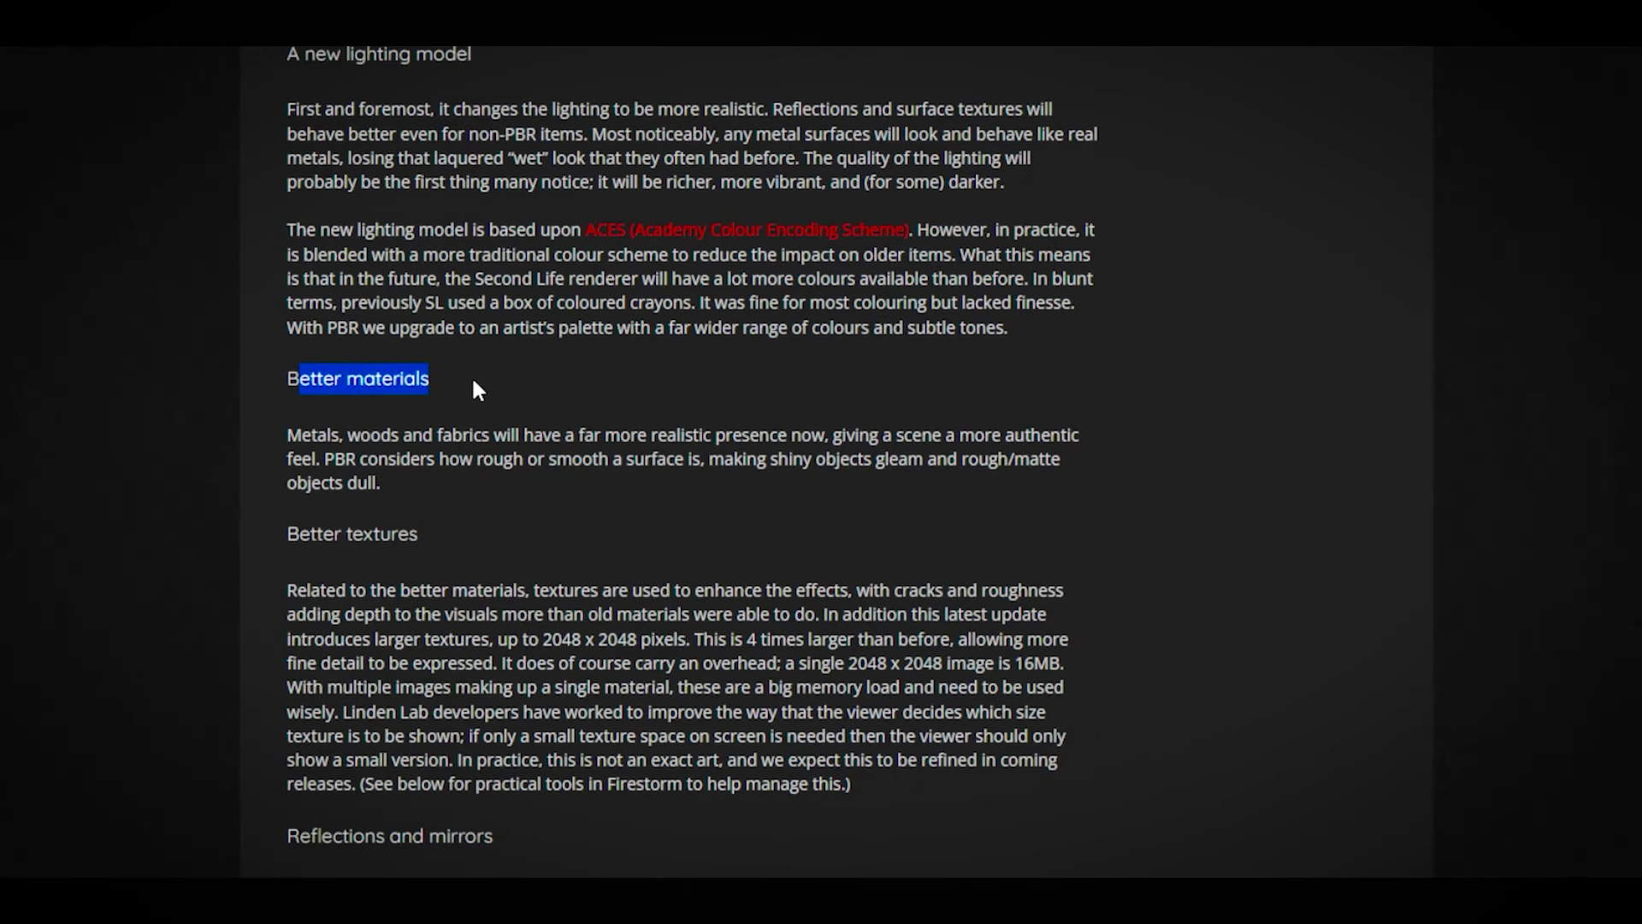
pyautogui.click(402, 404)
pyautogui.scroll(1, 355, 510)
pyautogui.moveTo(287, 554); pyautogui.dragTo(900, 562)
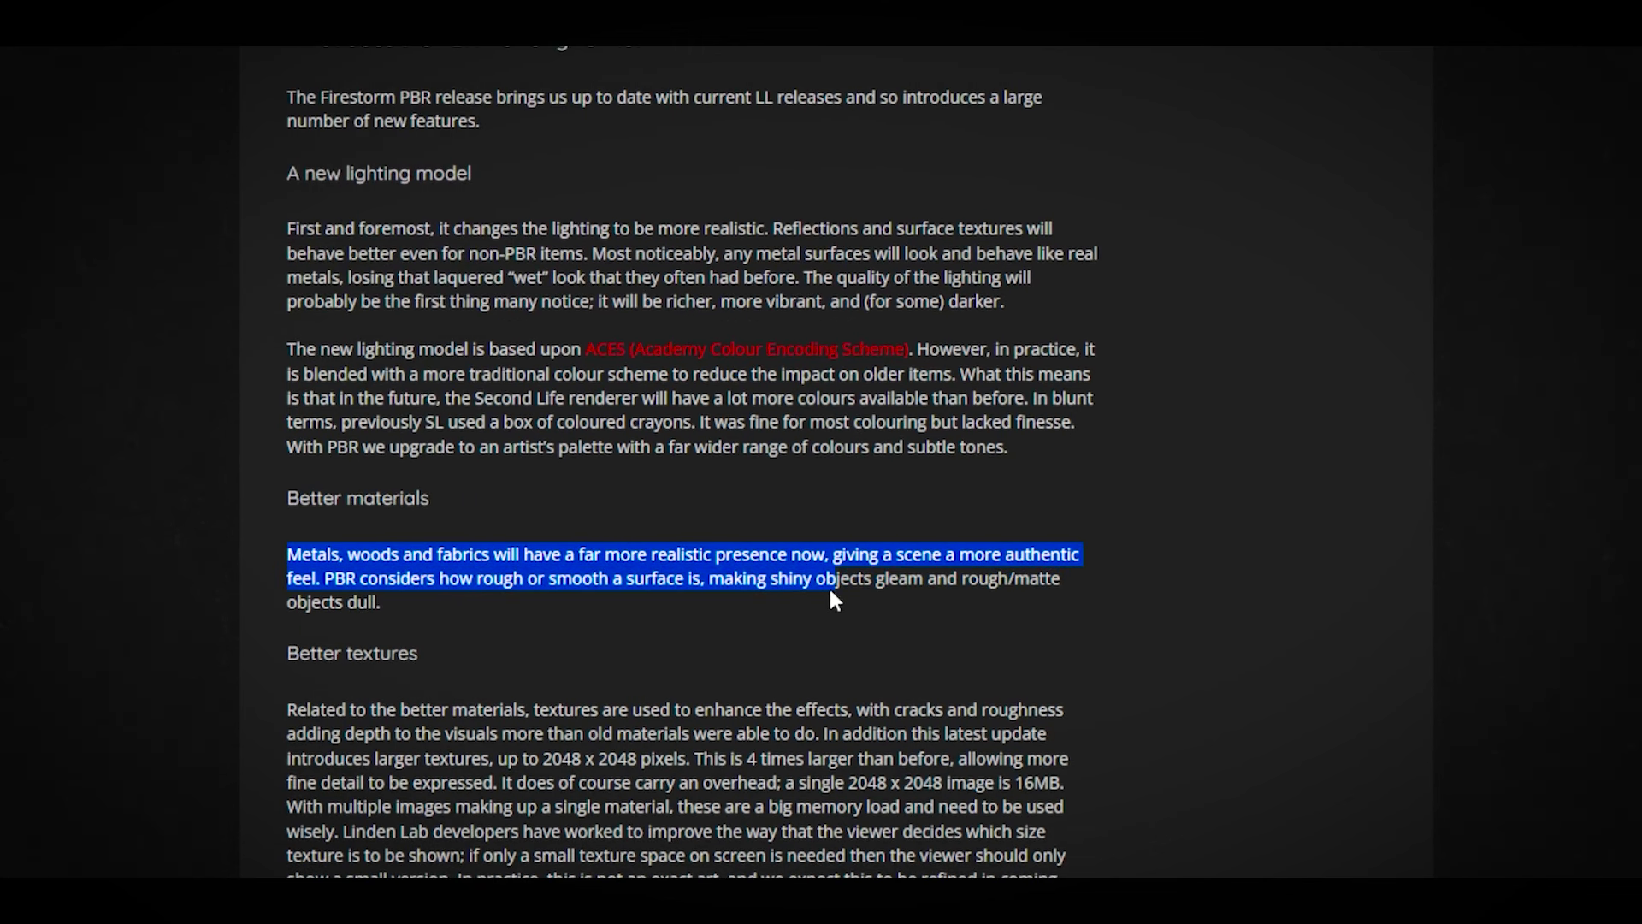
pyautogui.moveTo(899, 562); pyautogui.dragTo(498, 599)
pyautogui.click(499, 592)
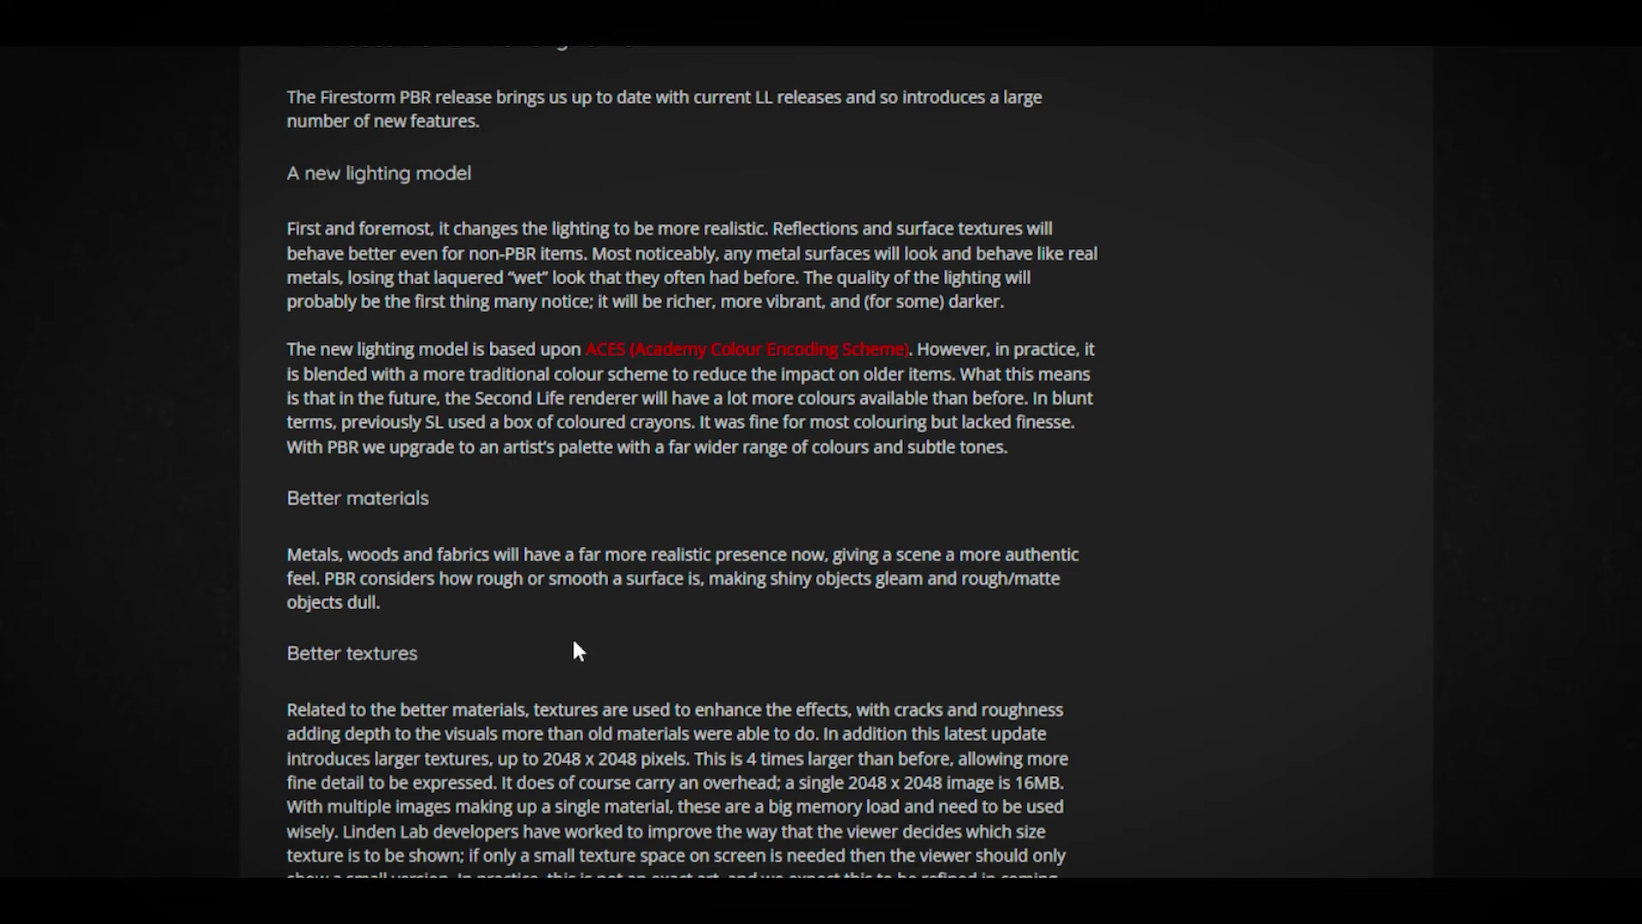
pyautogui.scroll(-1, 572, 635)
pyautogui.scroll(-6, 586, 734)
pyautogui.scroll(-1, 586, 735)
pyautogui.scroll(-2, 579, 730)
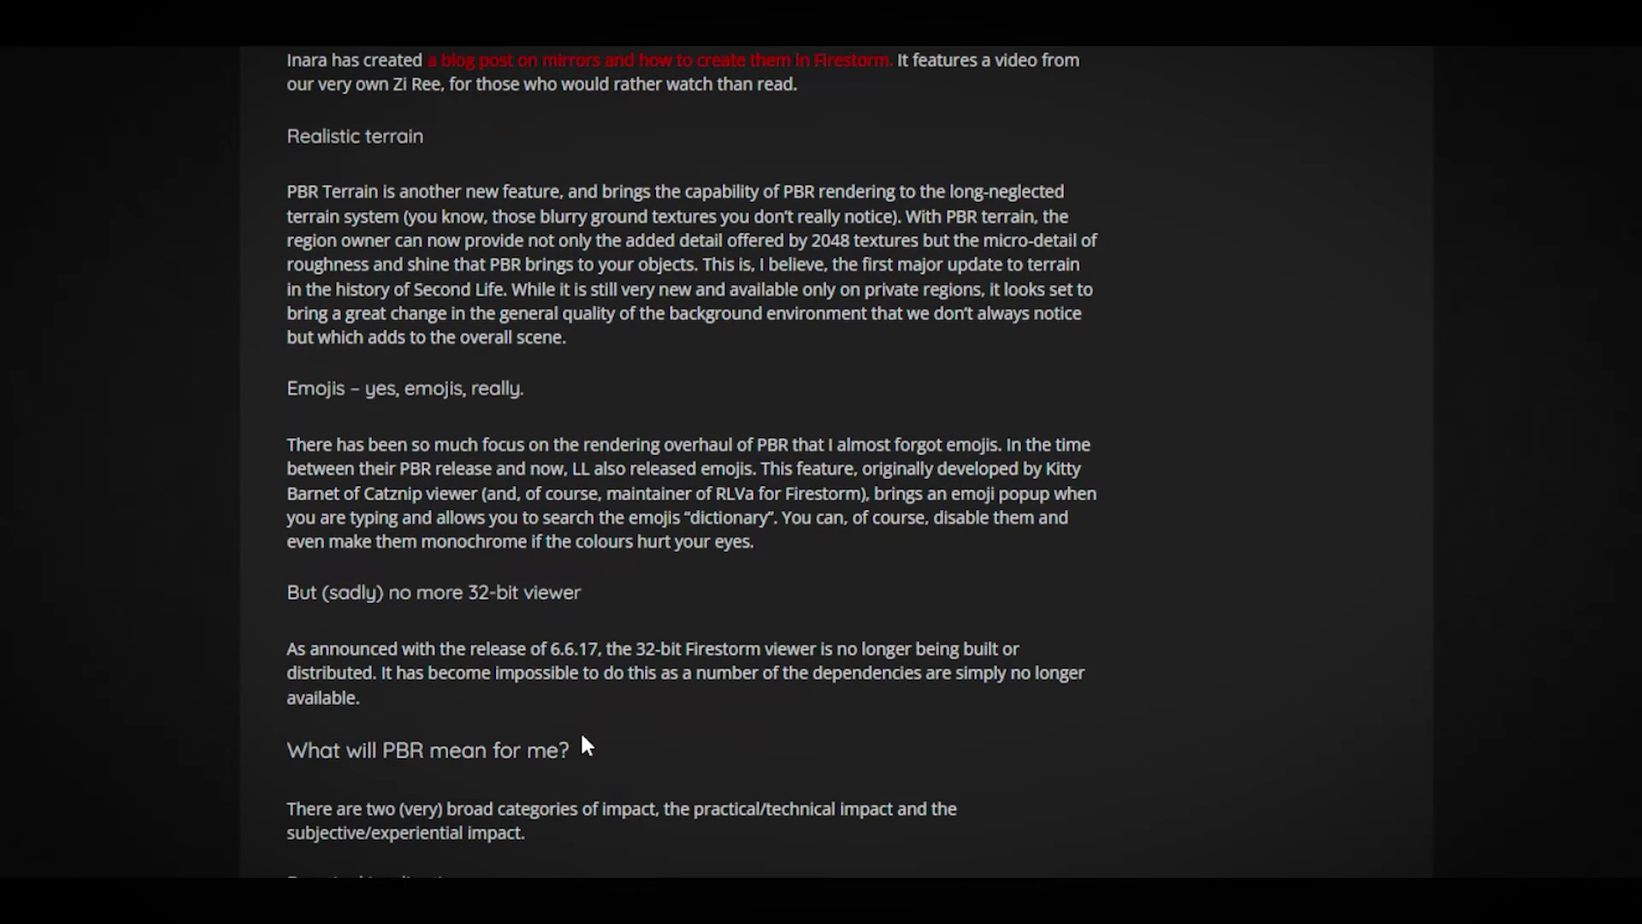
pyautogui.moveTo(631, 593); pyautogui.dragTo(297, 587)
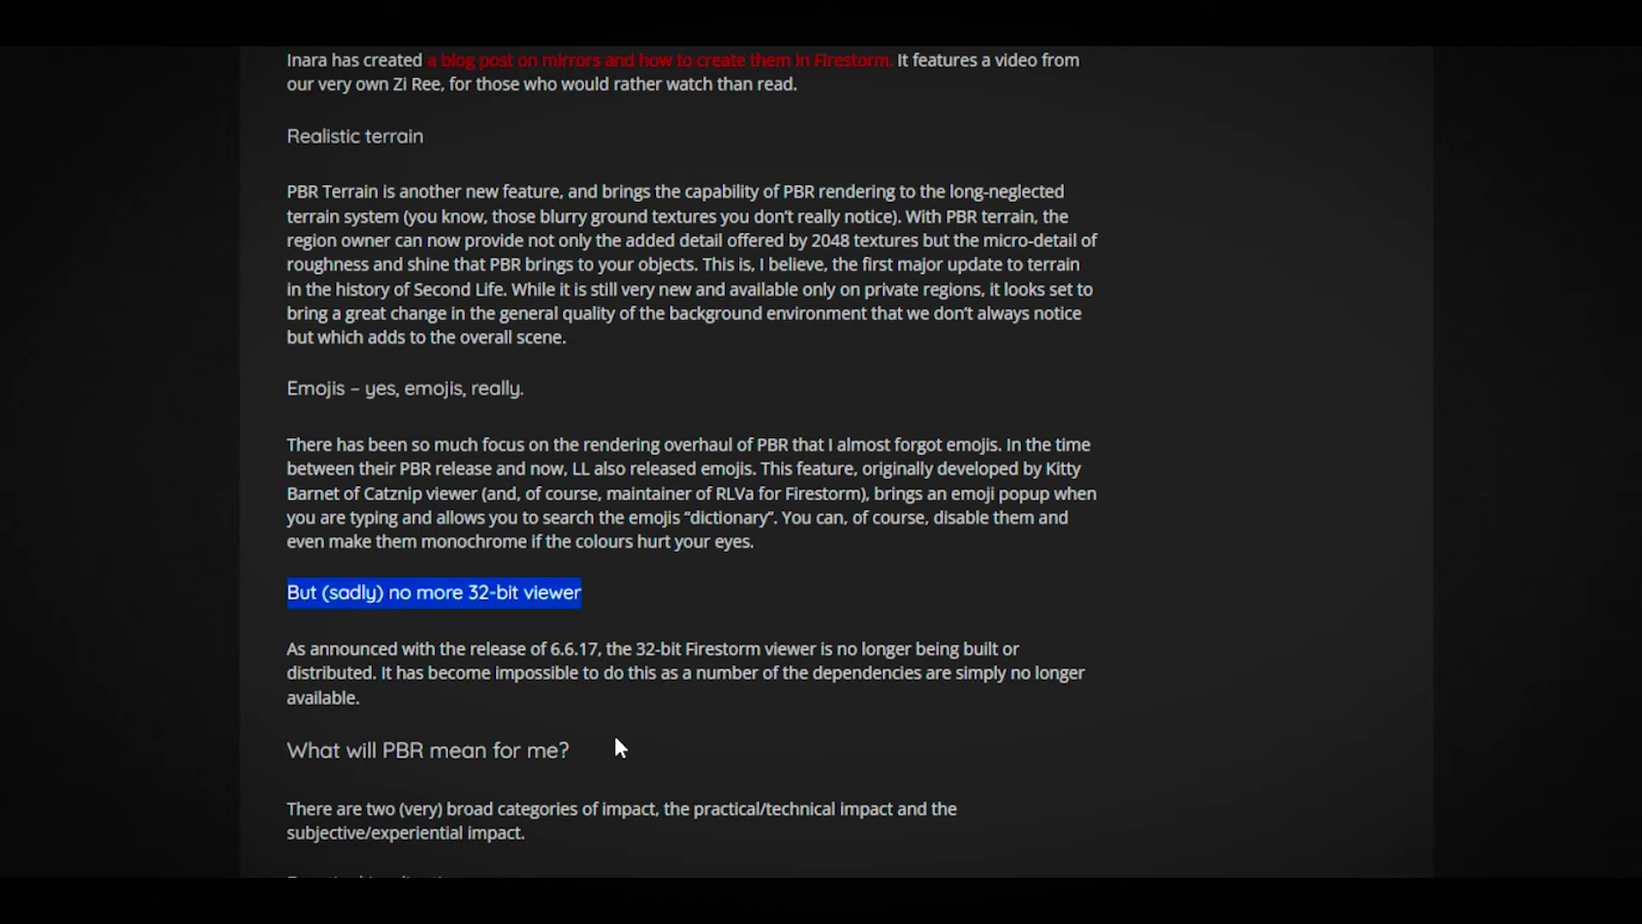
pyautogui.scroll(-3, 616, 745)
pyautogui.scroll(-2, 616, 745)
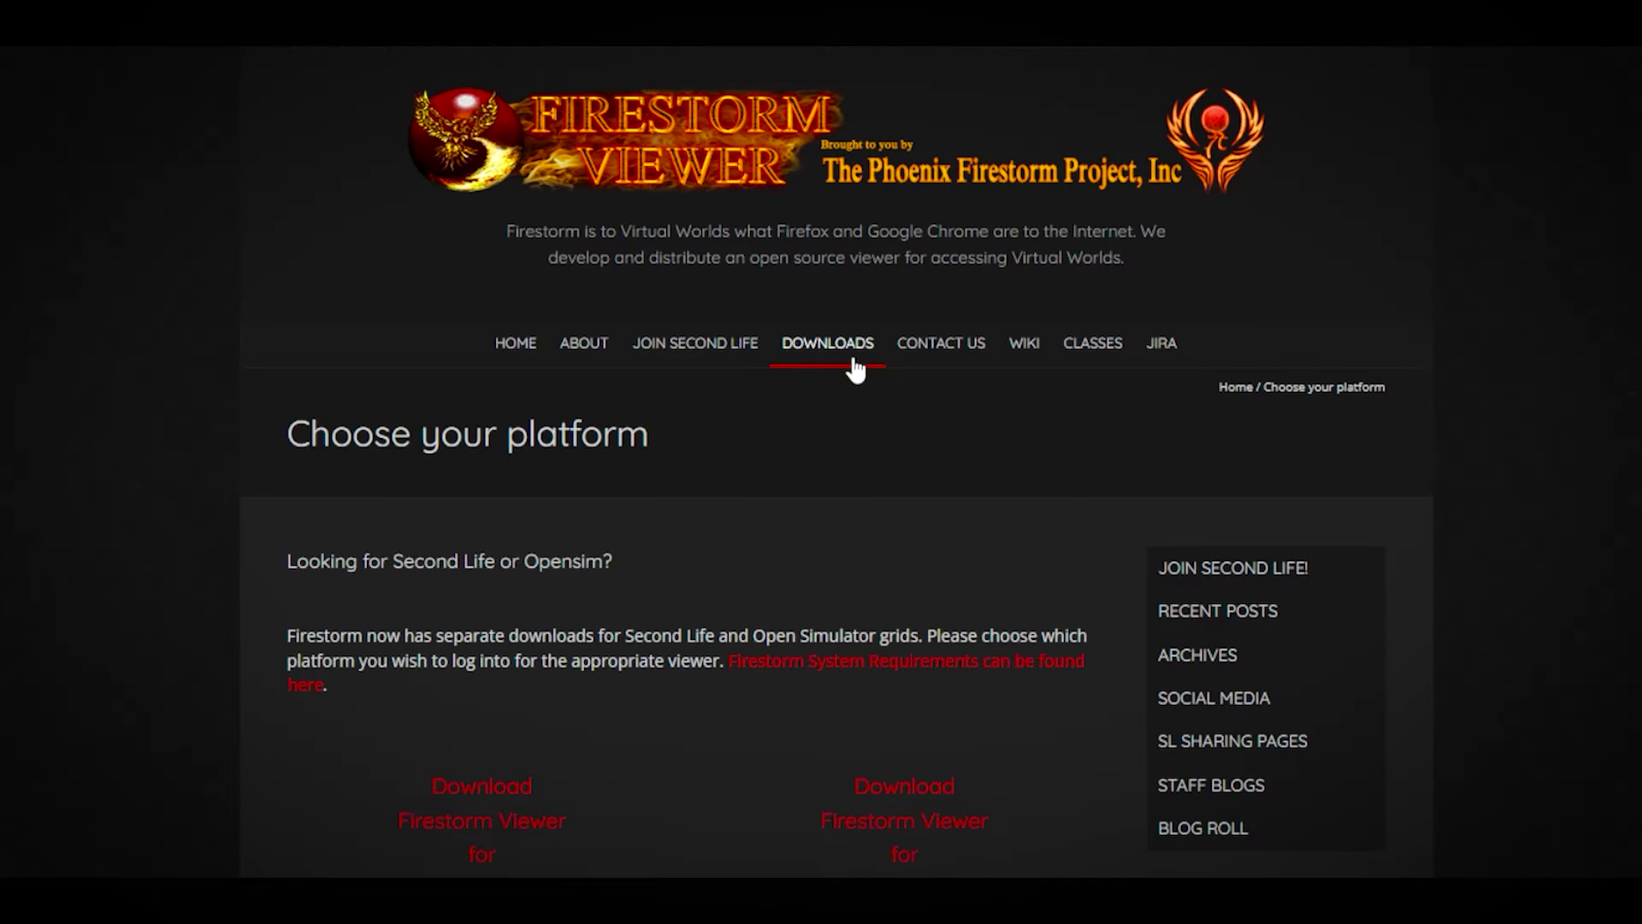
pyautogui.scroll(-1, 550, 756)
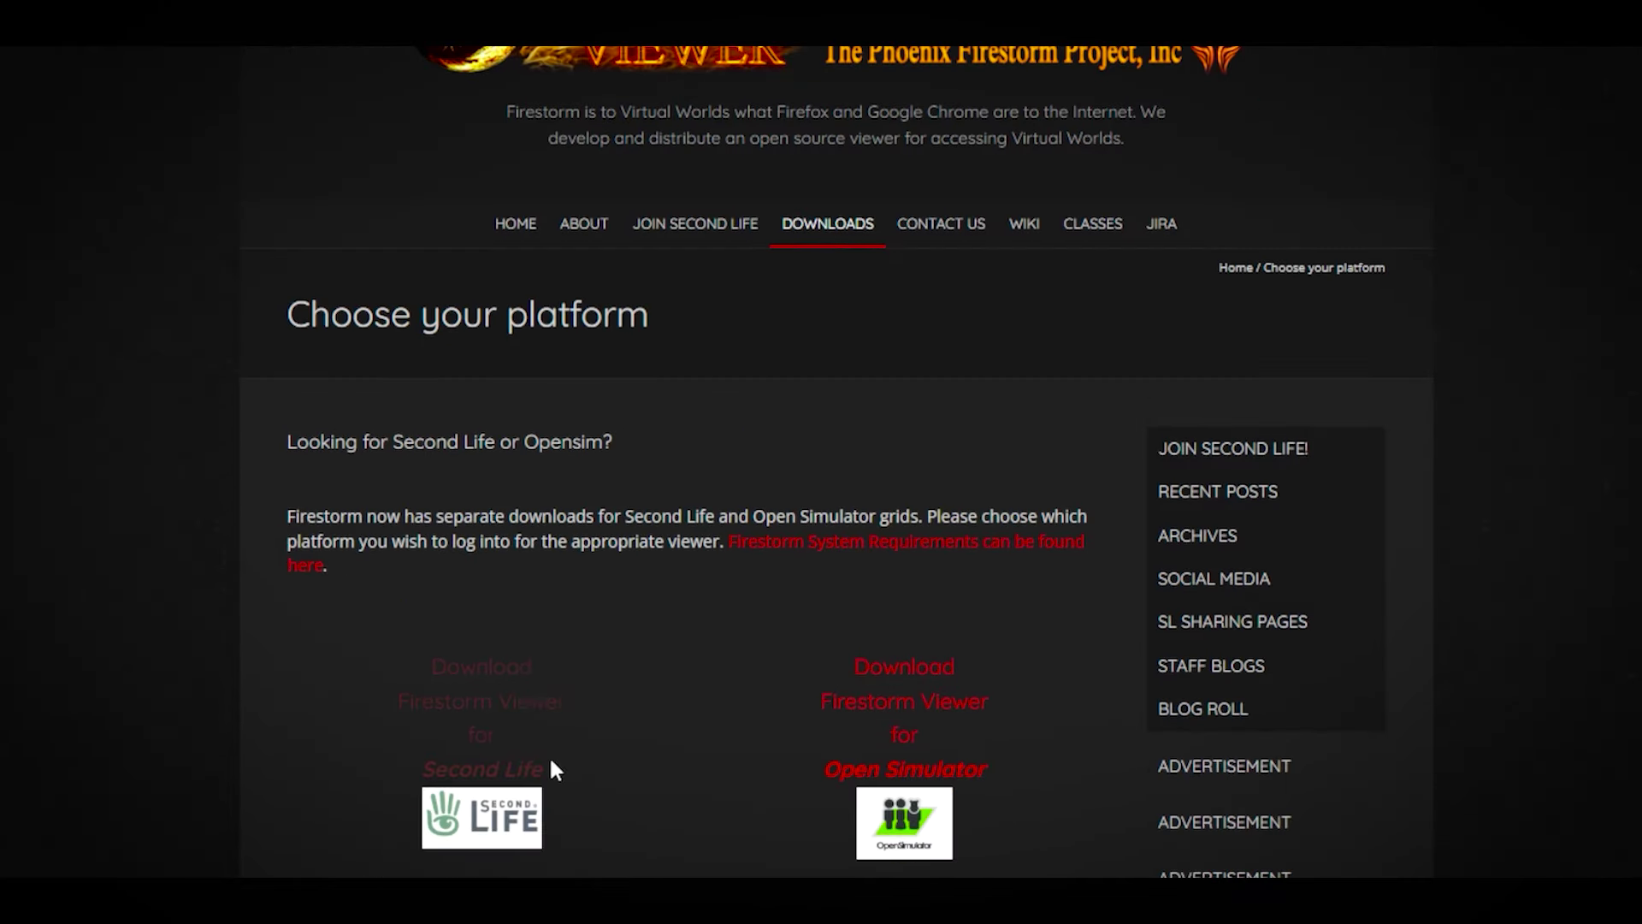
pyautogui.scroll(-1, 514, 699)
pyautogui.scroll(-4, 513, 699)
# Open the Firestorm Windows download page for Second Life and highlight the latest version line
pyautogui.click(692, 421)
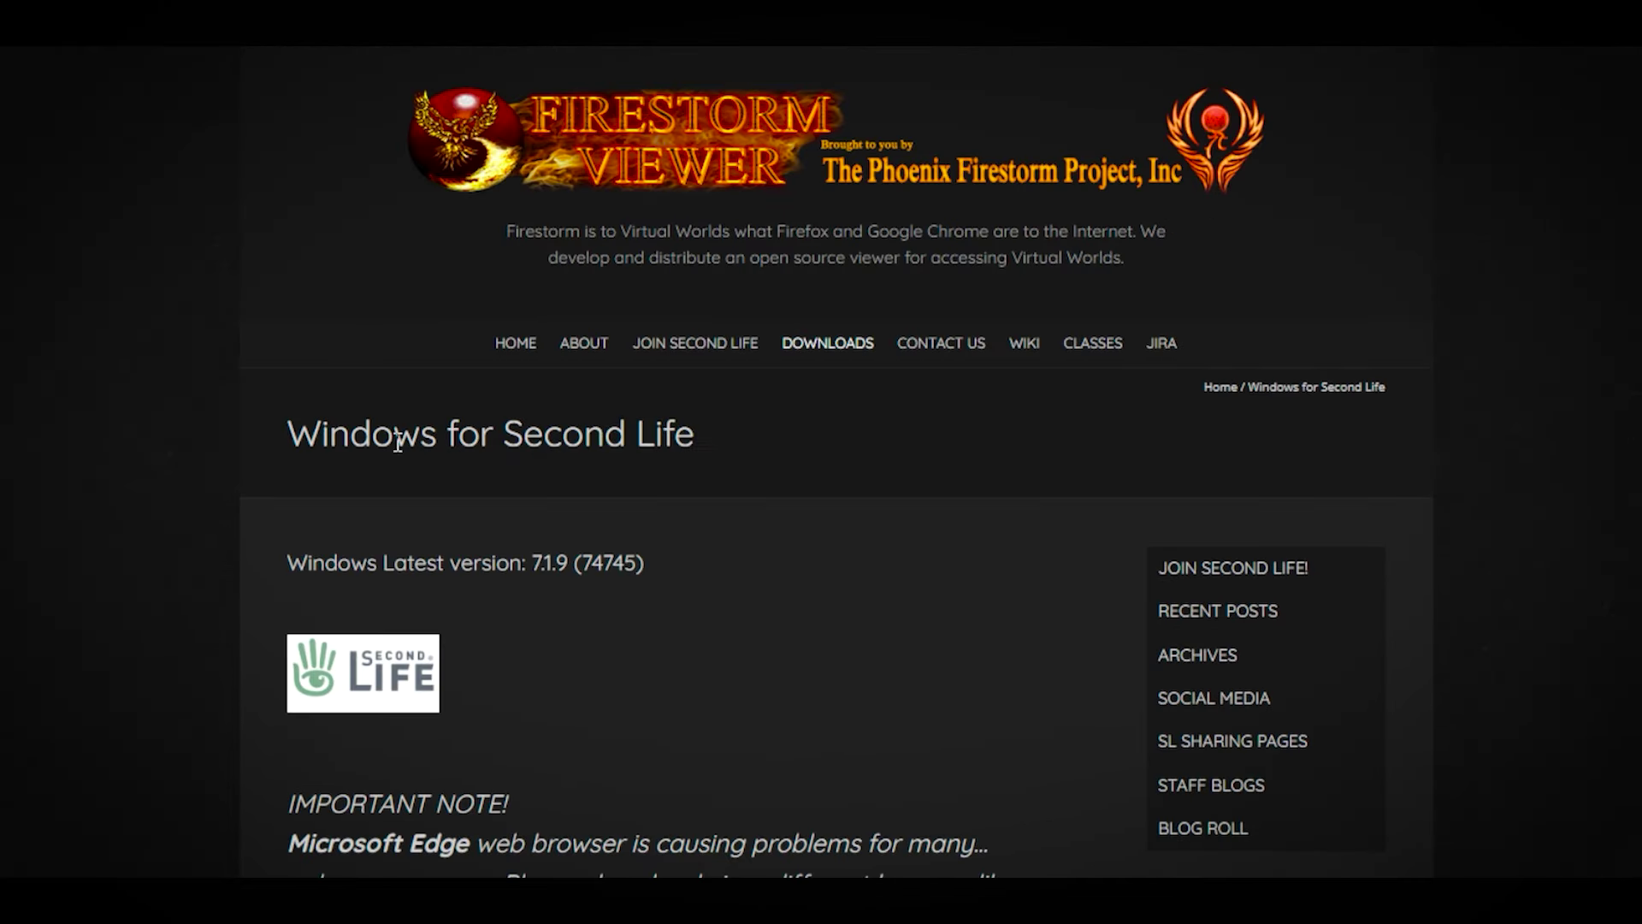
pyautogui.scroll(-1, 264, 500)
pyautogui.moveTo(282, 443); pyautogui.dragTo(671, 430)
pyautogui.click(661, 443)
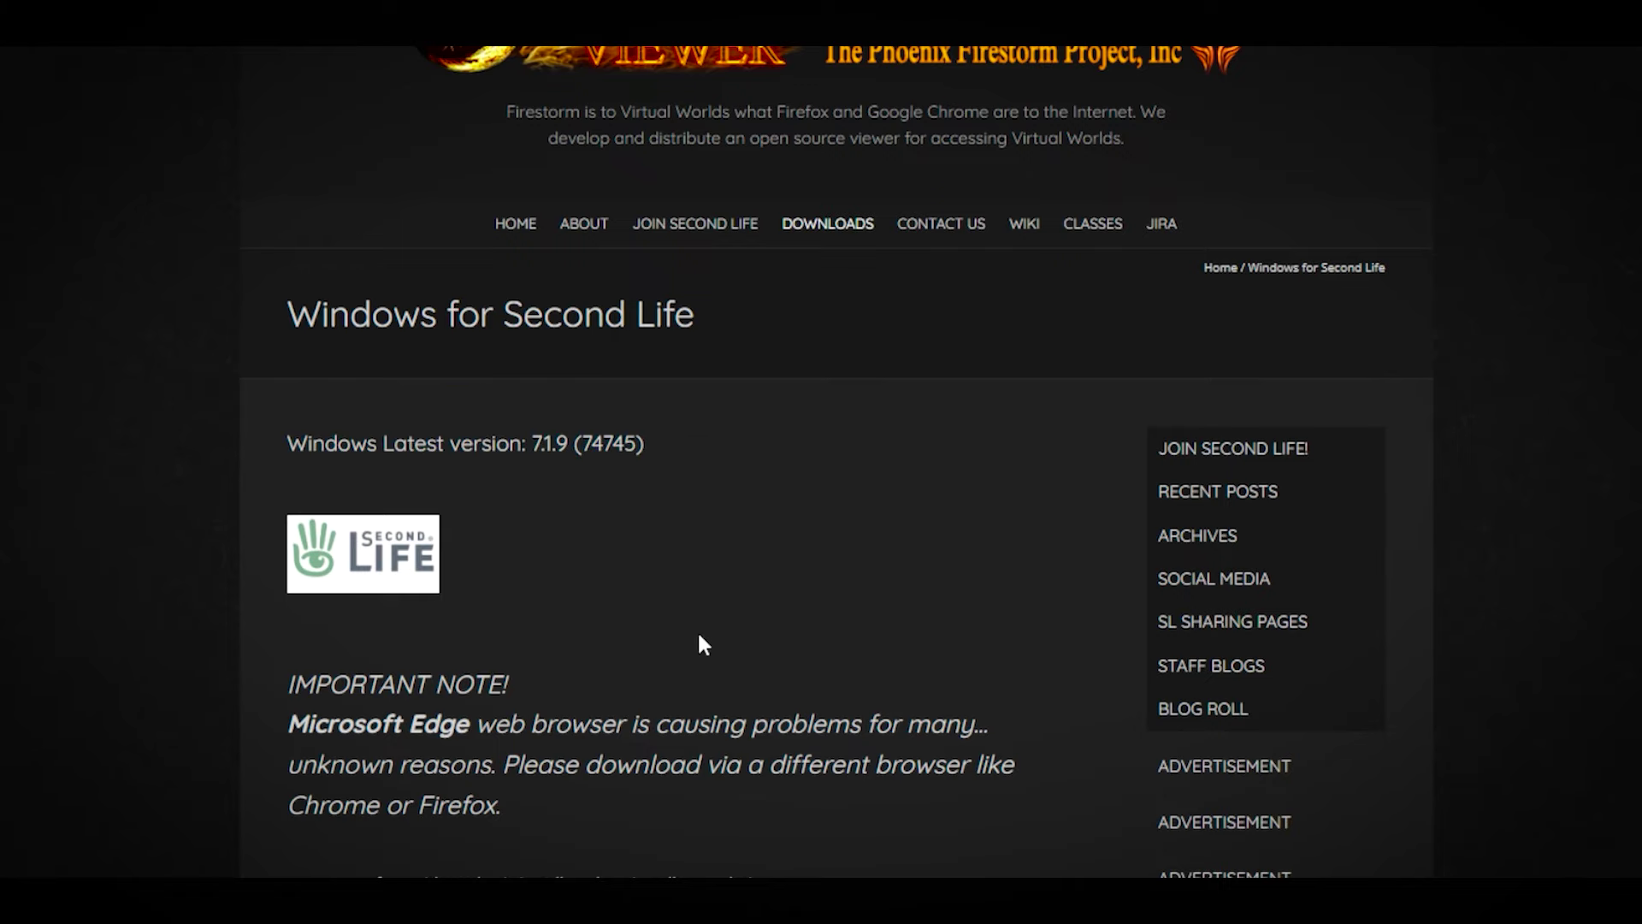
pyautogui.scroll(-2, 700, 637)
pyautogui.scroll(-1, 699, 637)
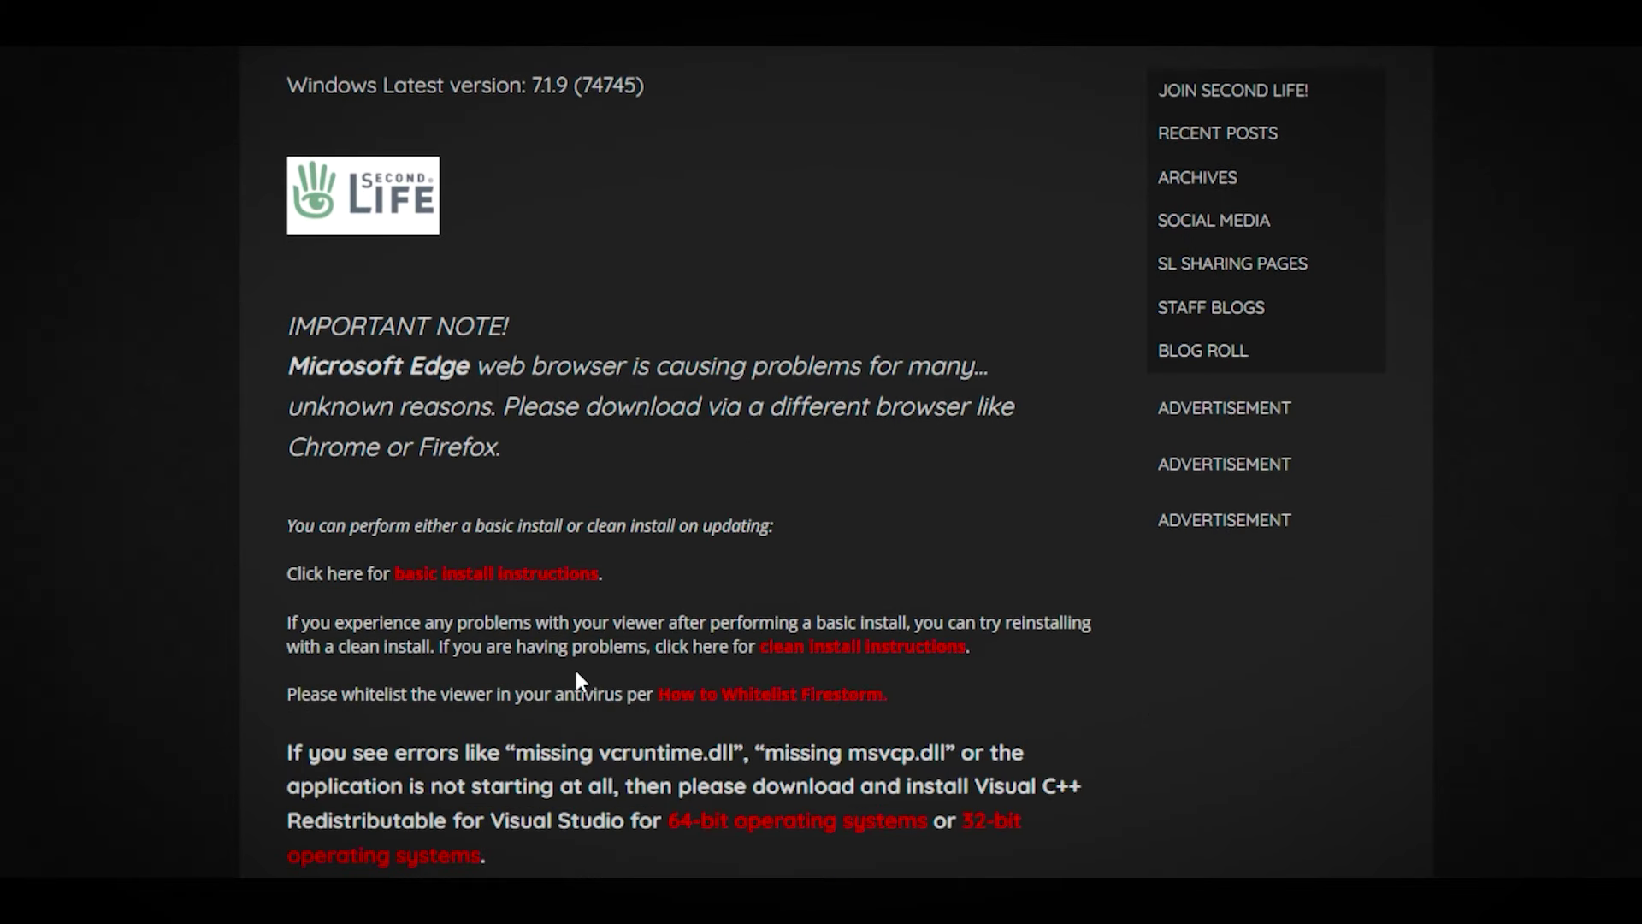
pyautogui.scroll(-2, 616, 657)
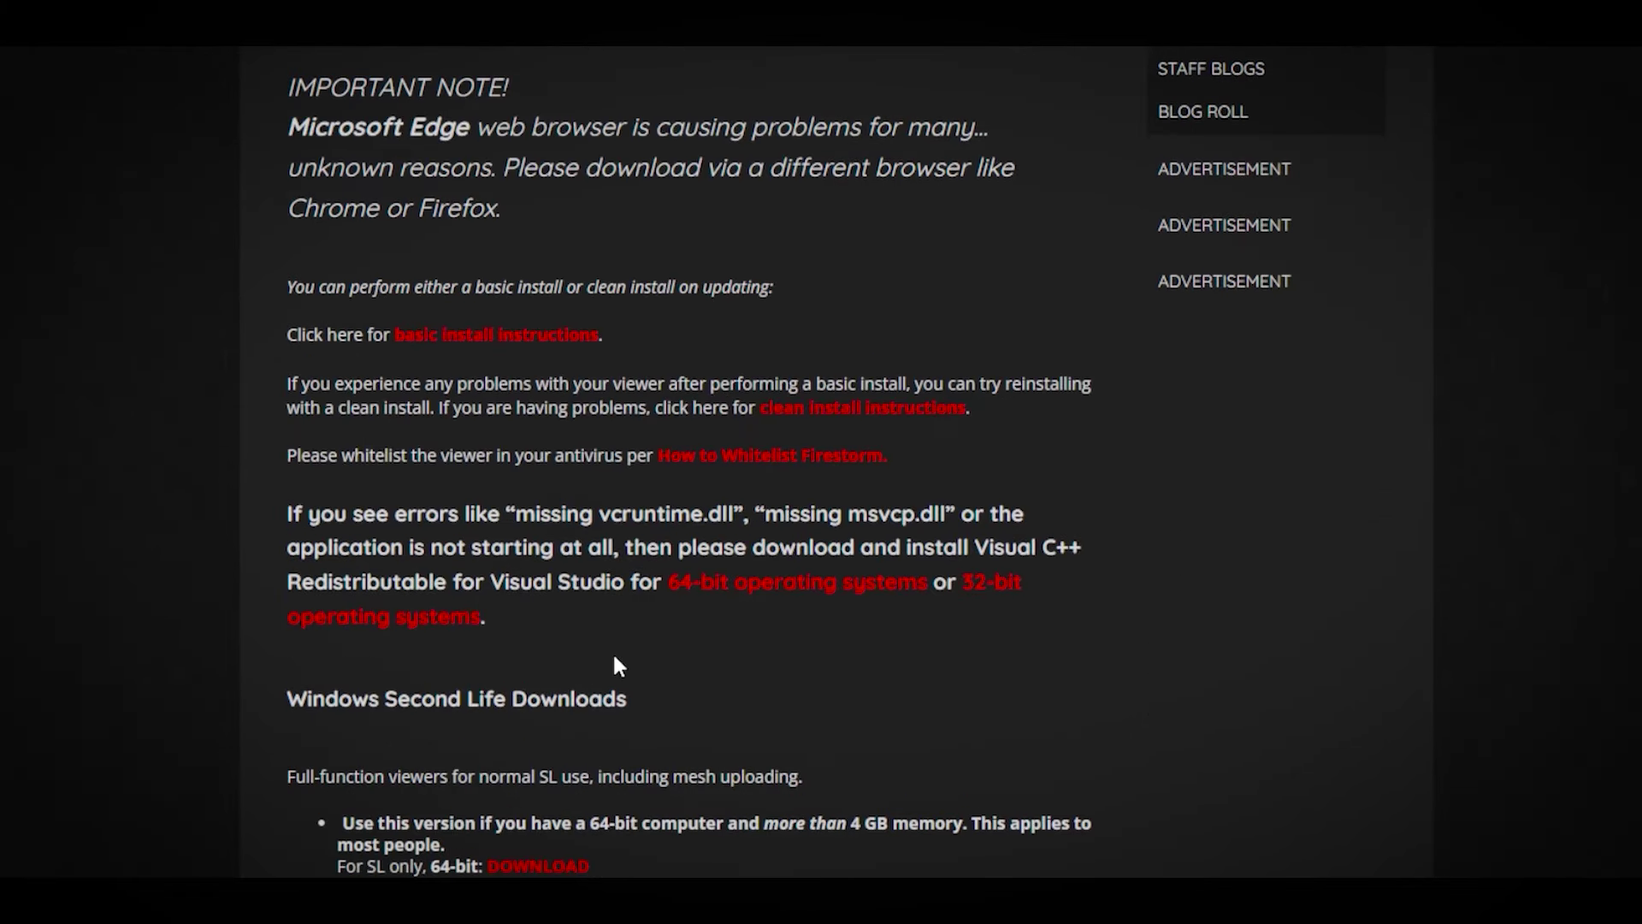
pyautogui.scroll(-1, 617, 661)
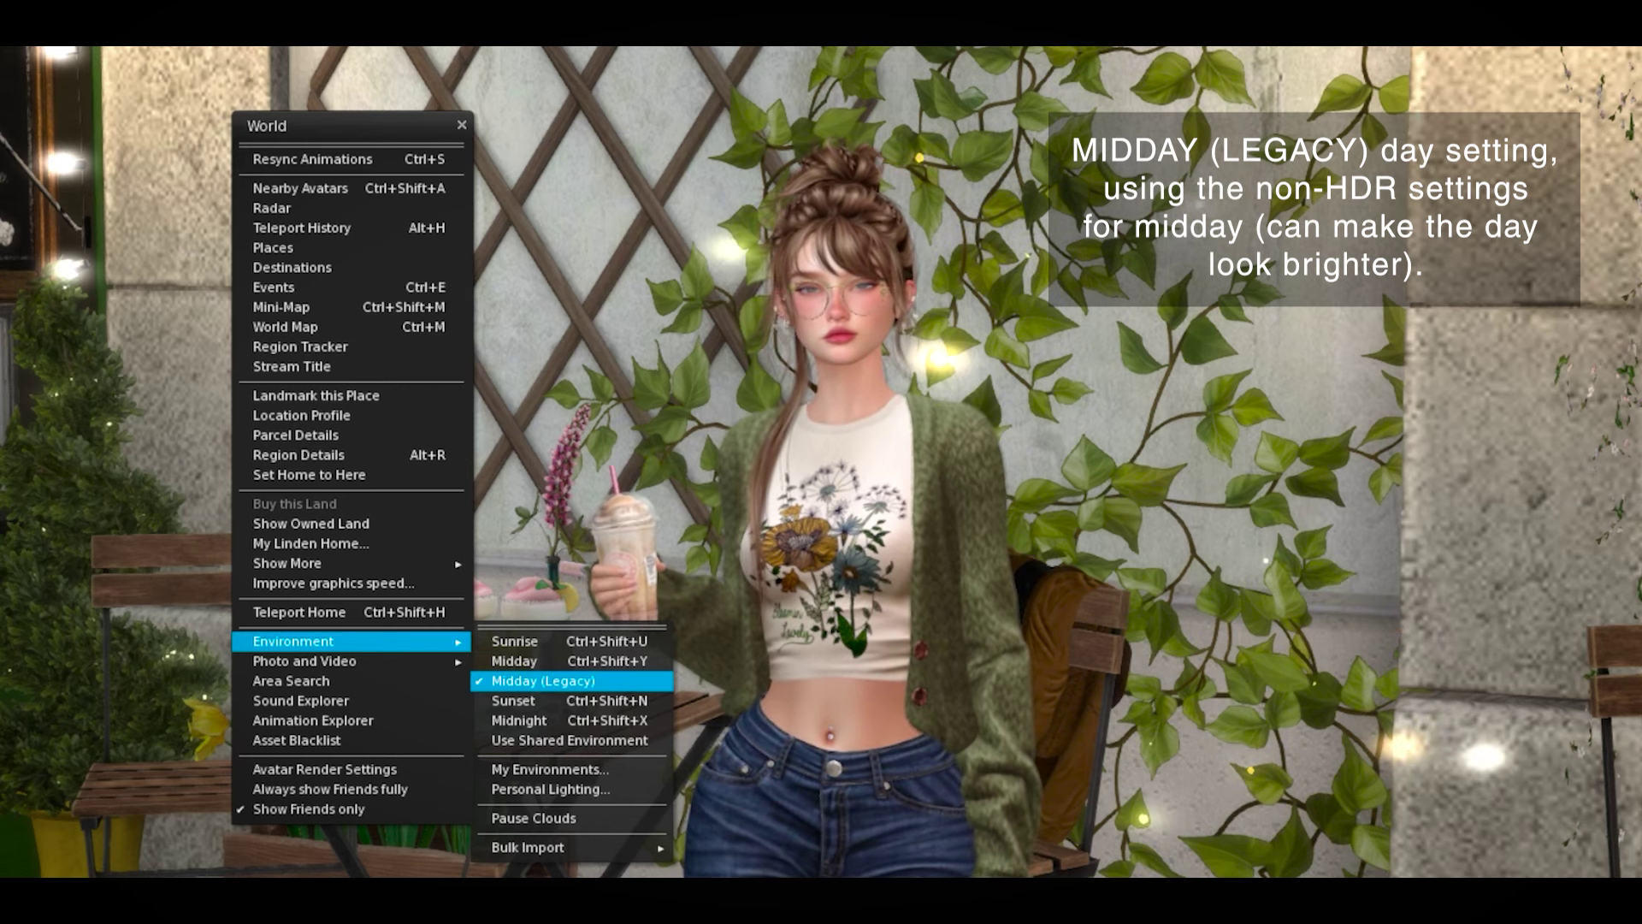
pyautogui.moveTo(293, 639)
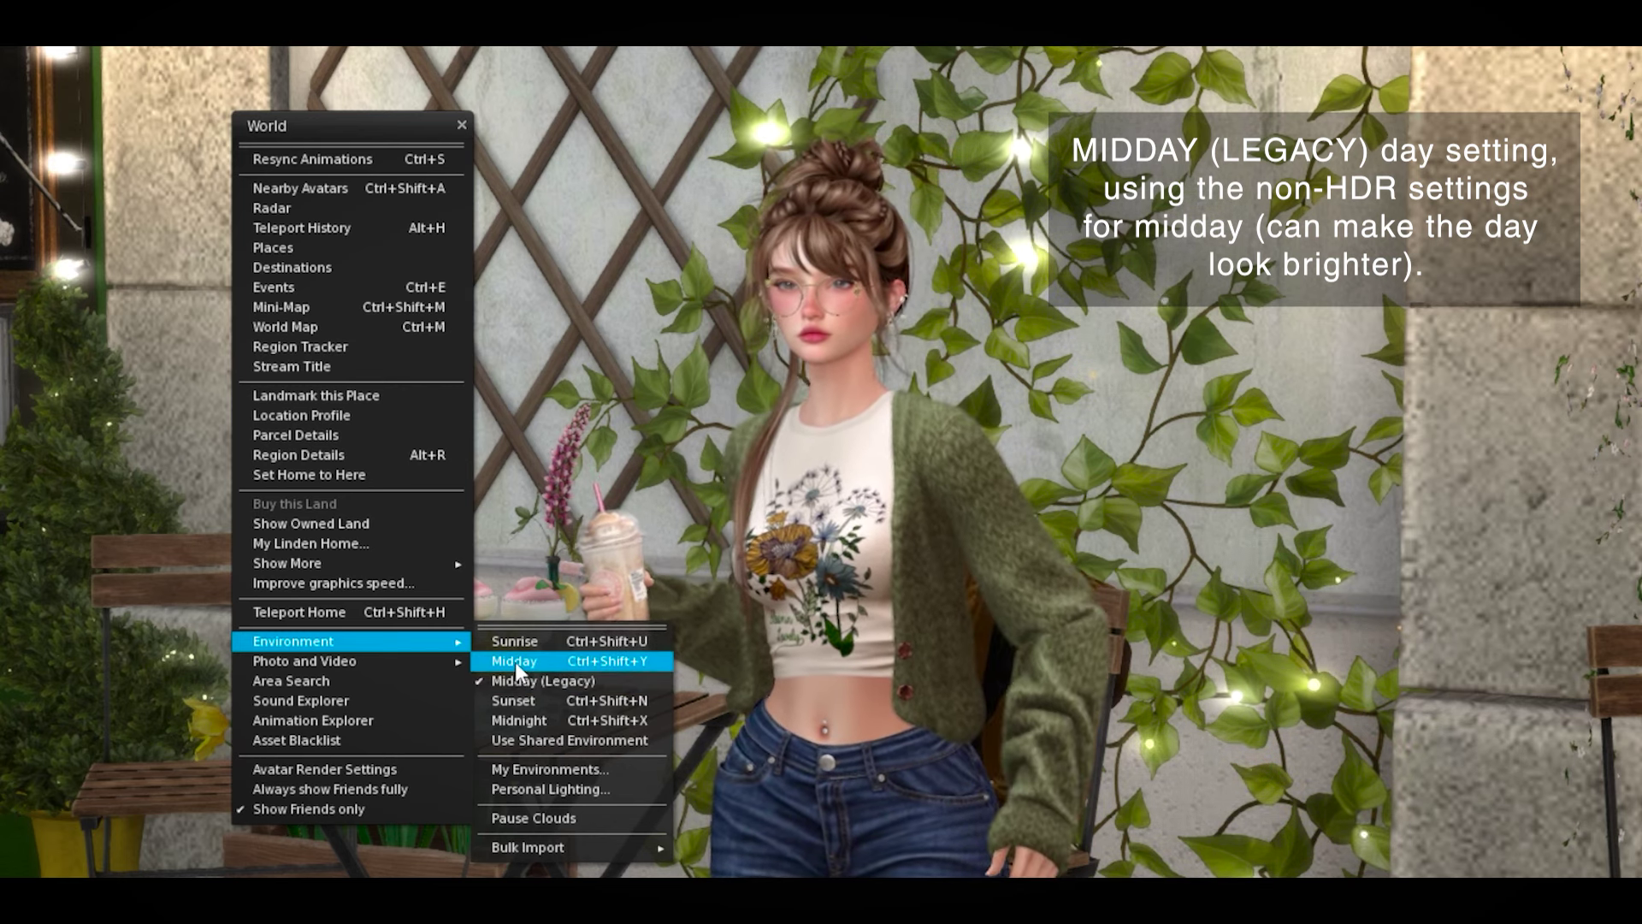
# Cycle the sky through Midday, Sunset and Midnight, then return to the shared environment
pyautogui.click(515, 662)
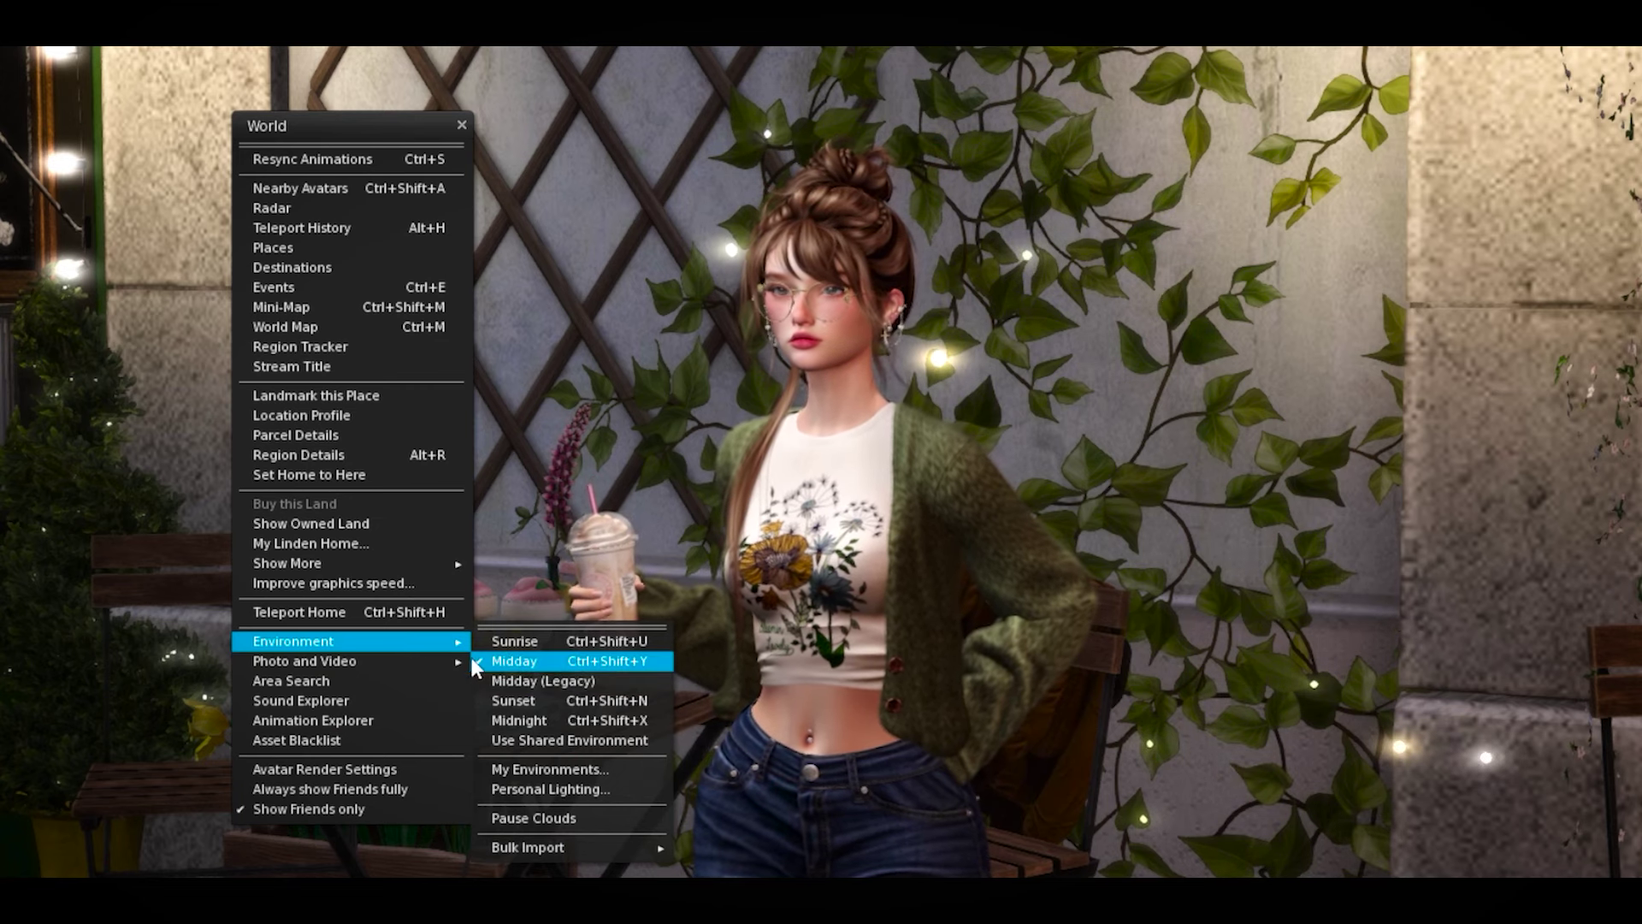
pyautogui.click(517, 703)
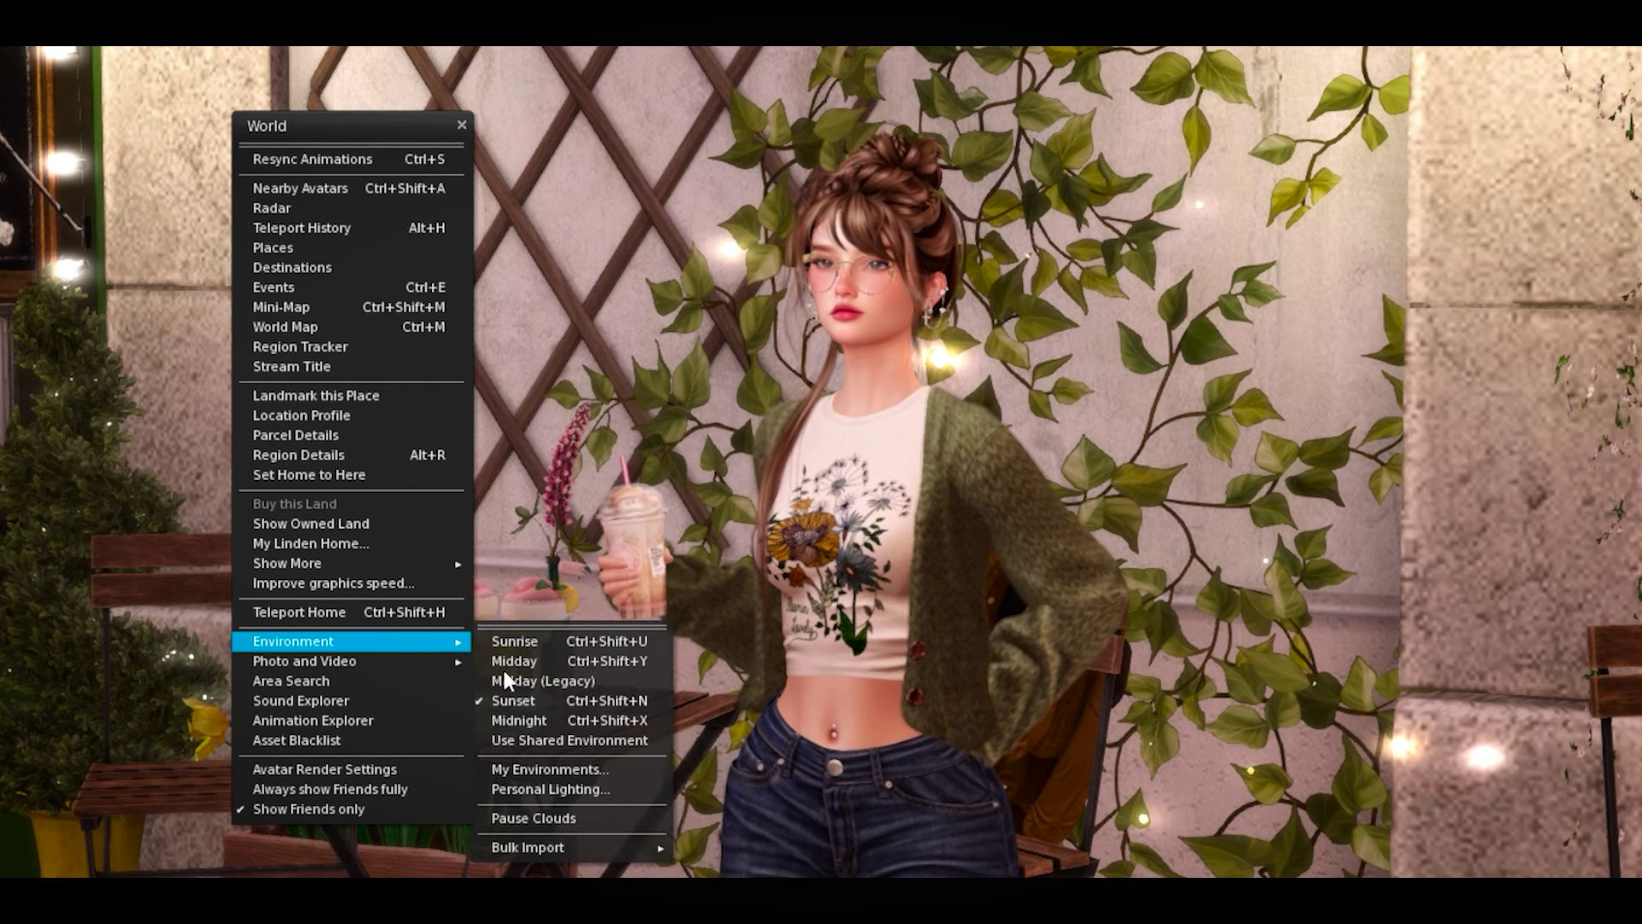
pyautogui.click(515, 723)
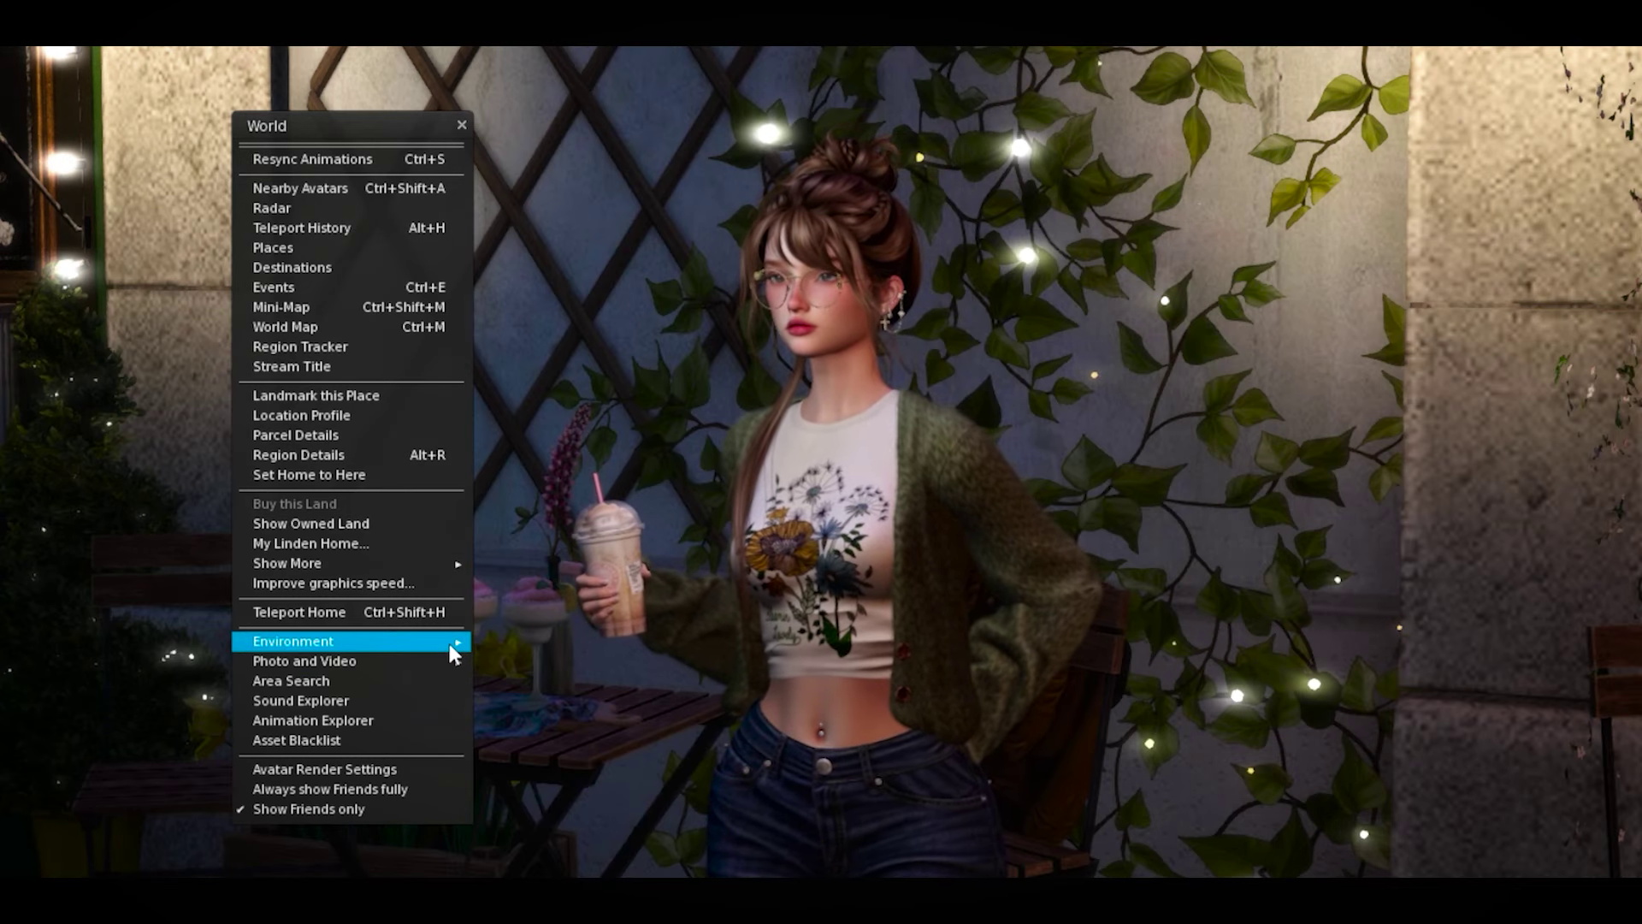
pyautogui.click(539, 740)
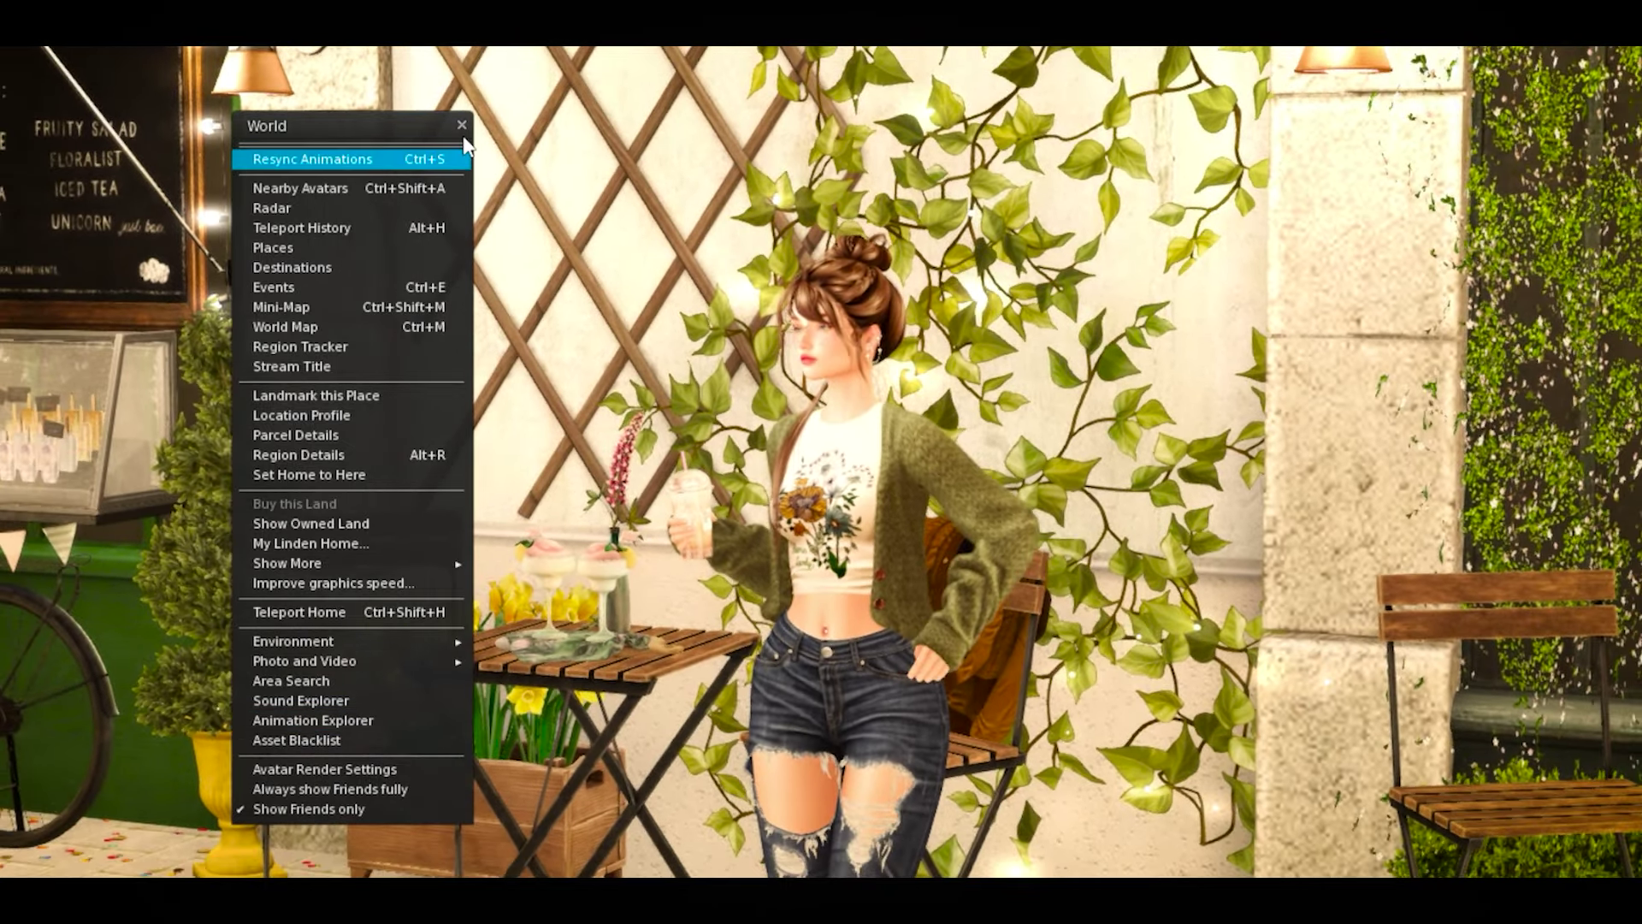
pyautogui.click(460, 156)
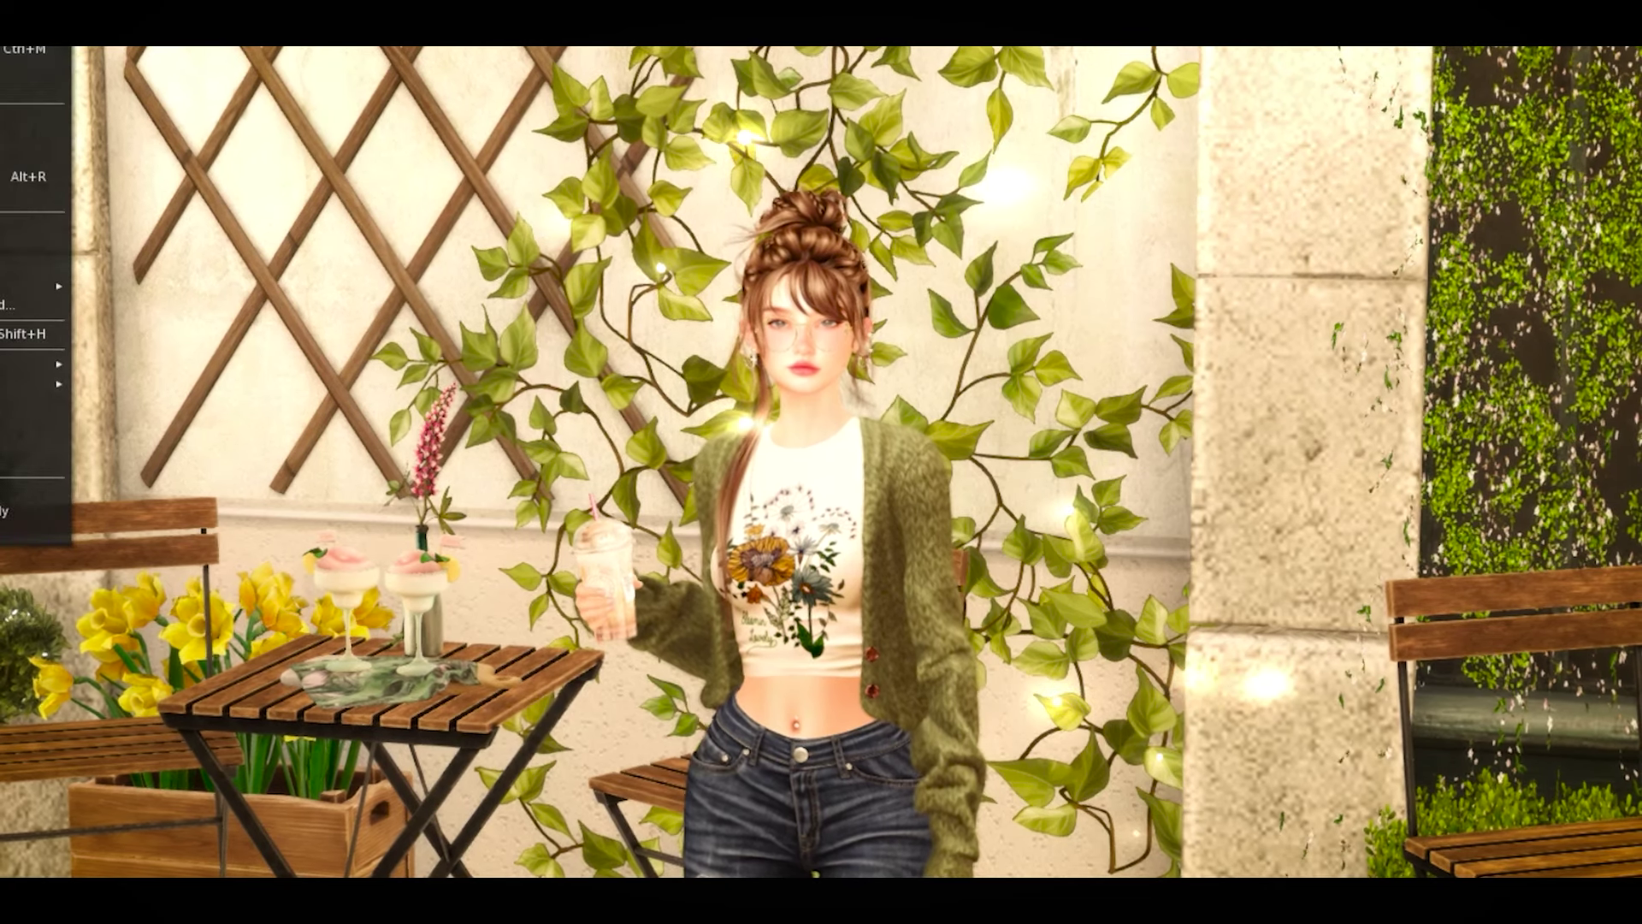
# Bring the World options panel back into view, select Midday, and browse the sky presets
pyautogui.moveTo(3, 51); pyautogui.dragTo(328, 151)
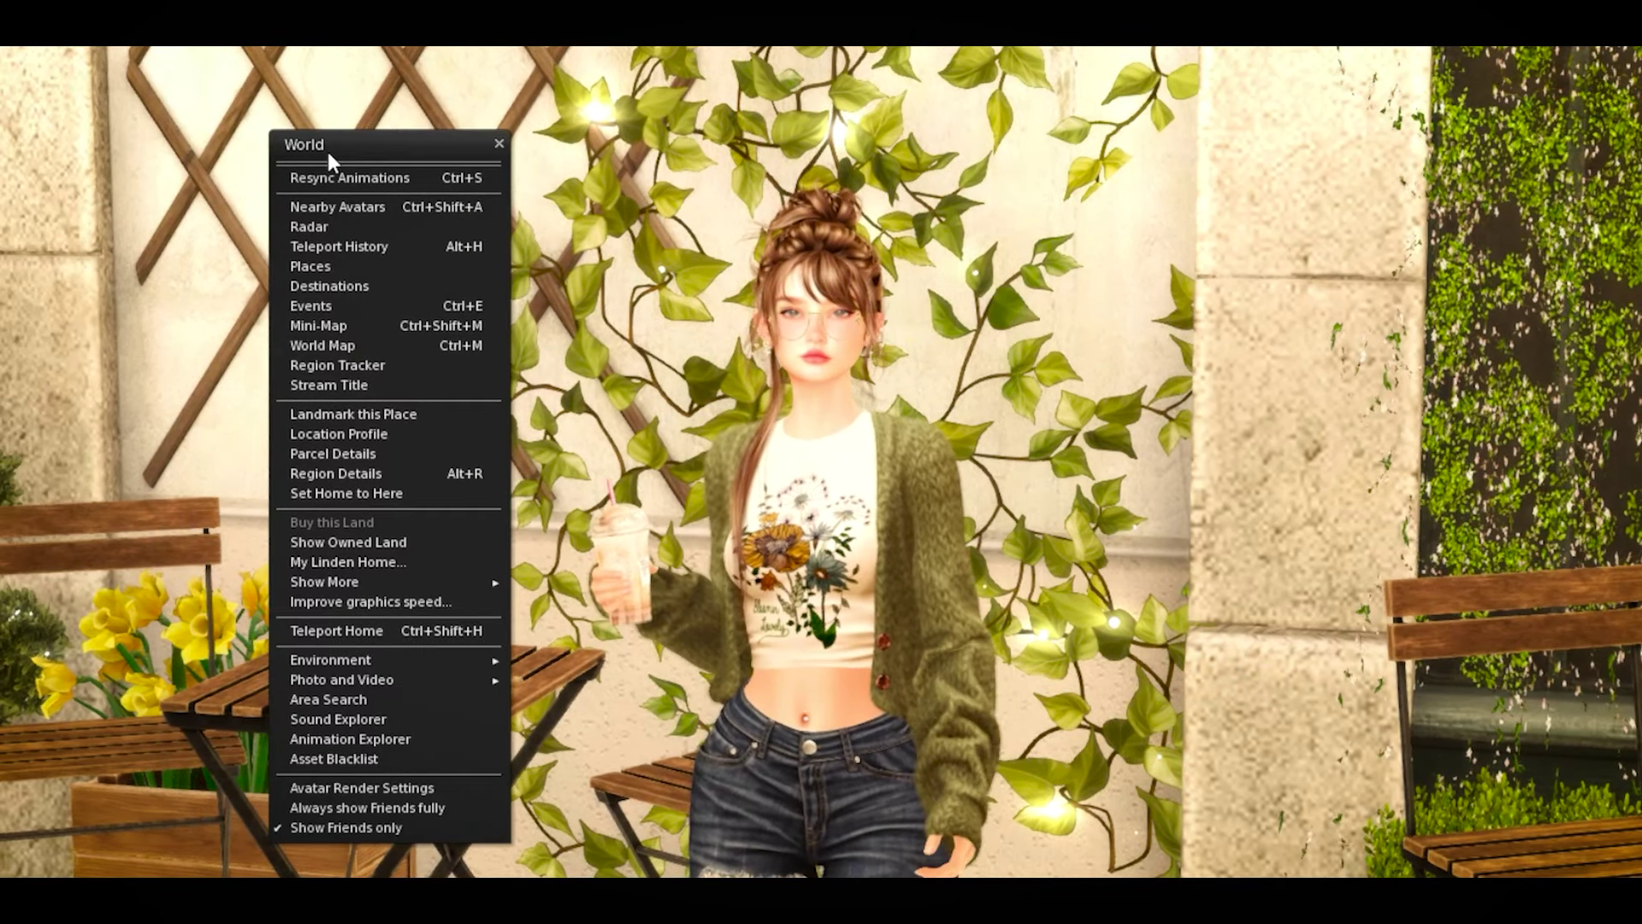
pyautogui.moveTo(331, 660)
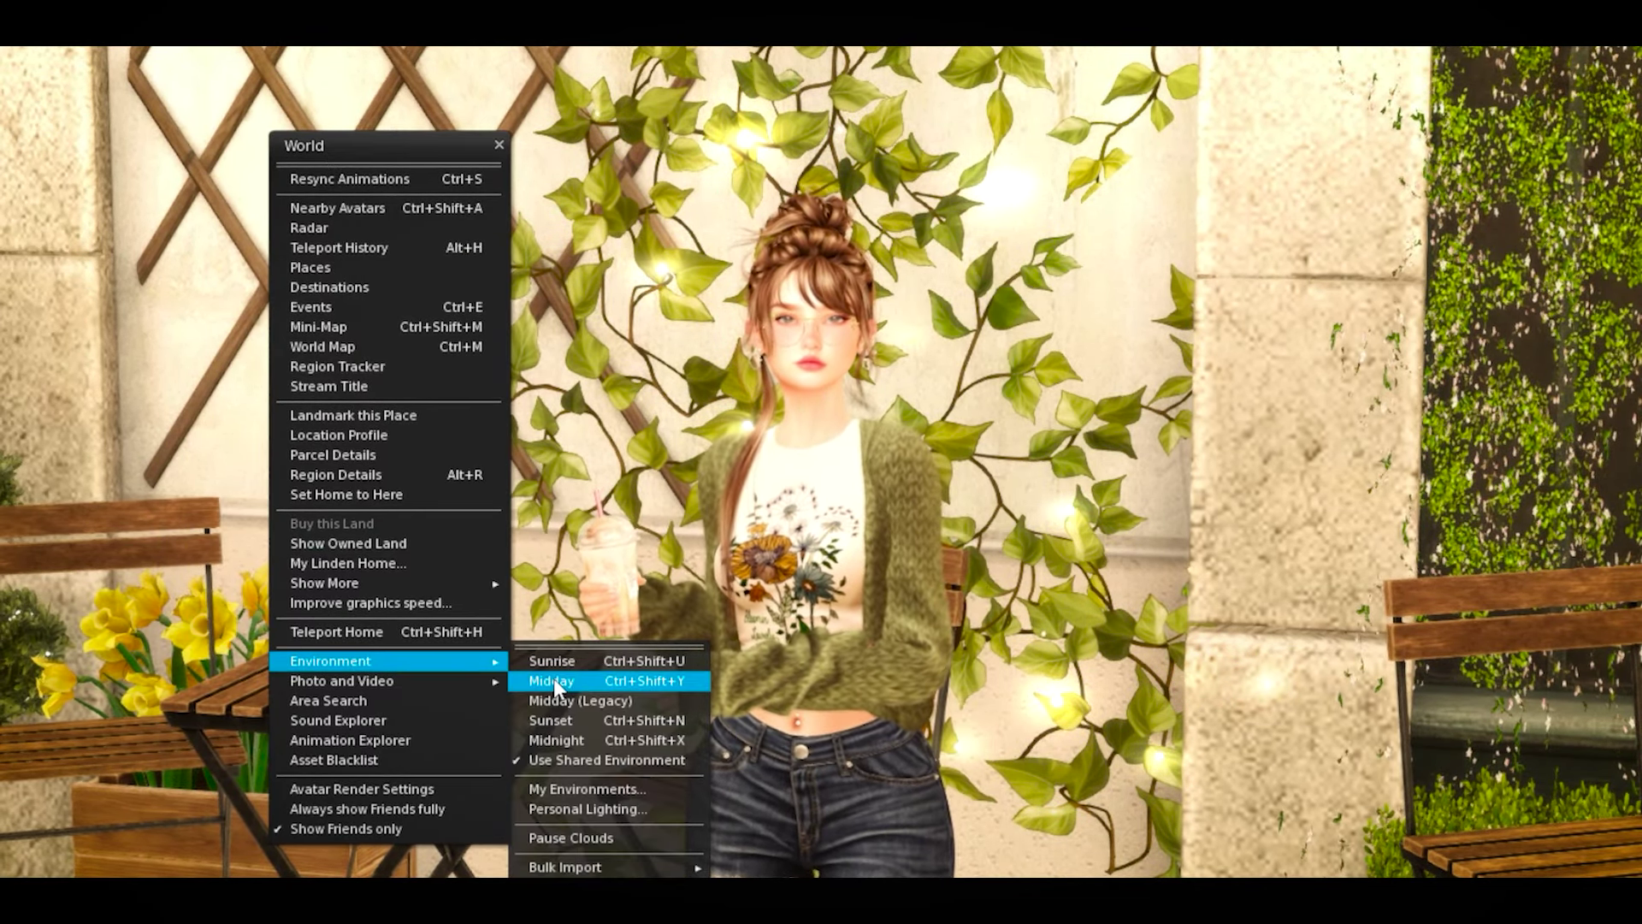
pyautogui.click(554, 678)
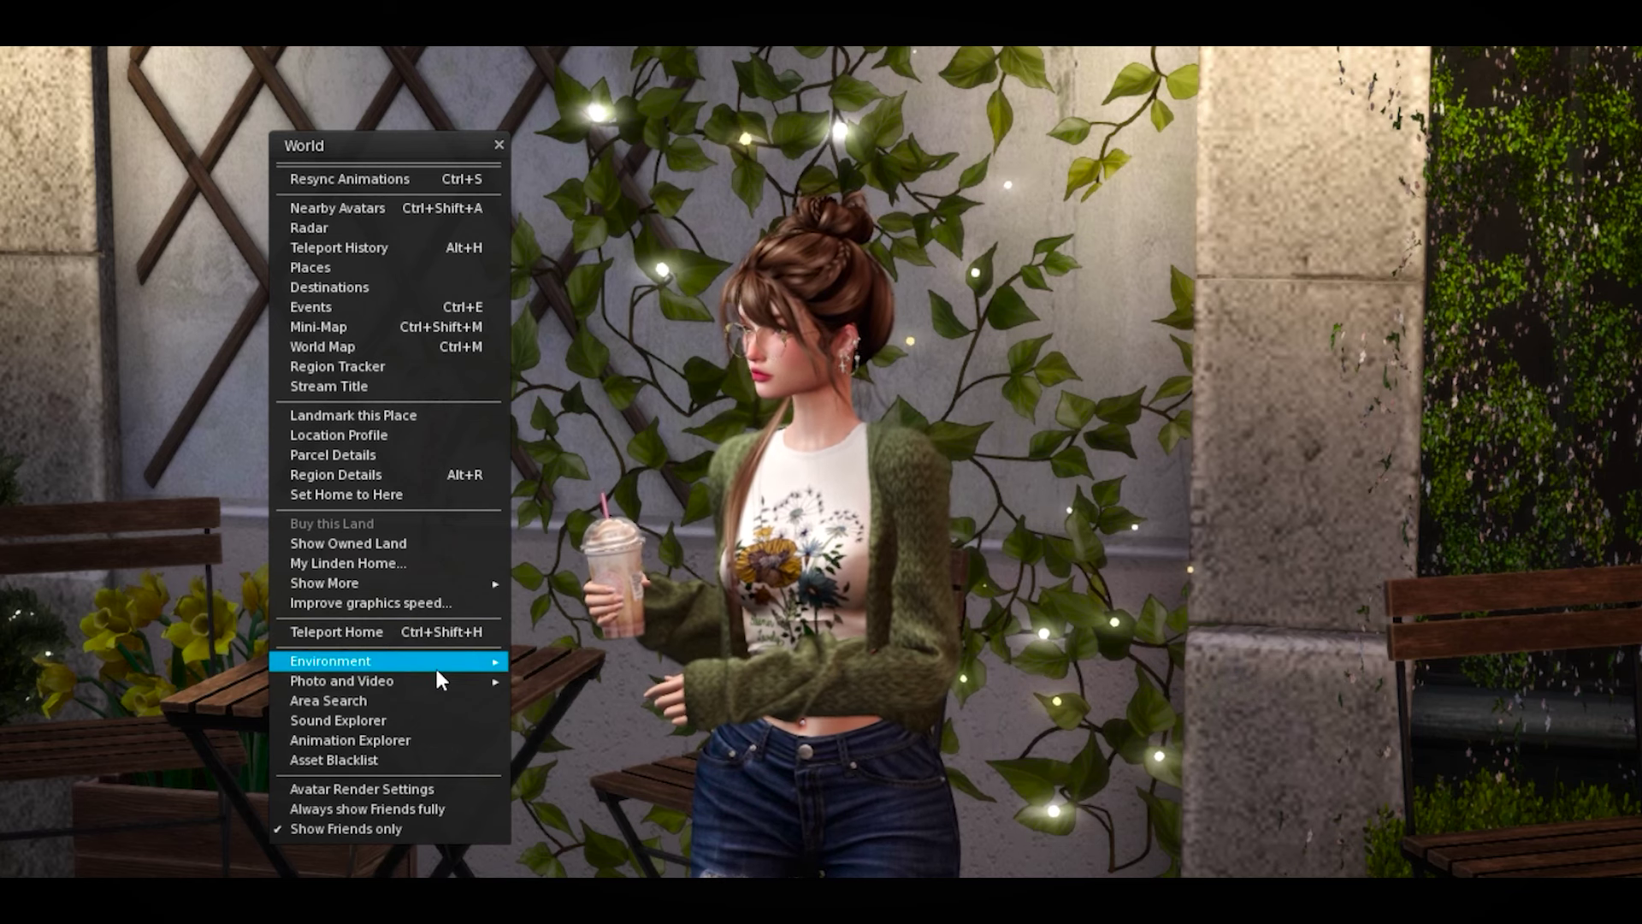
pyautogui.click(434, 665)
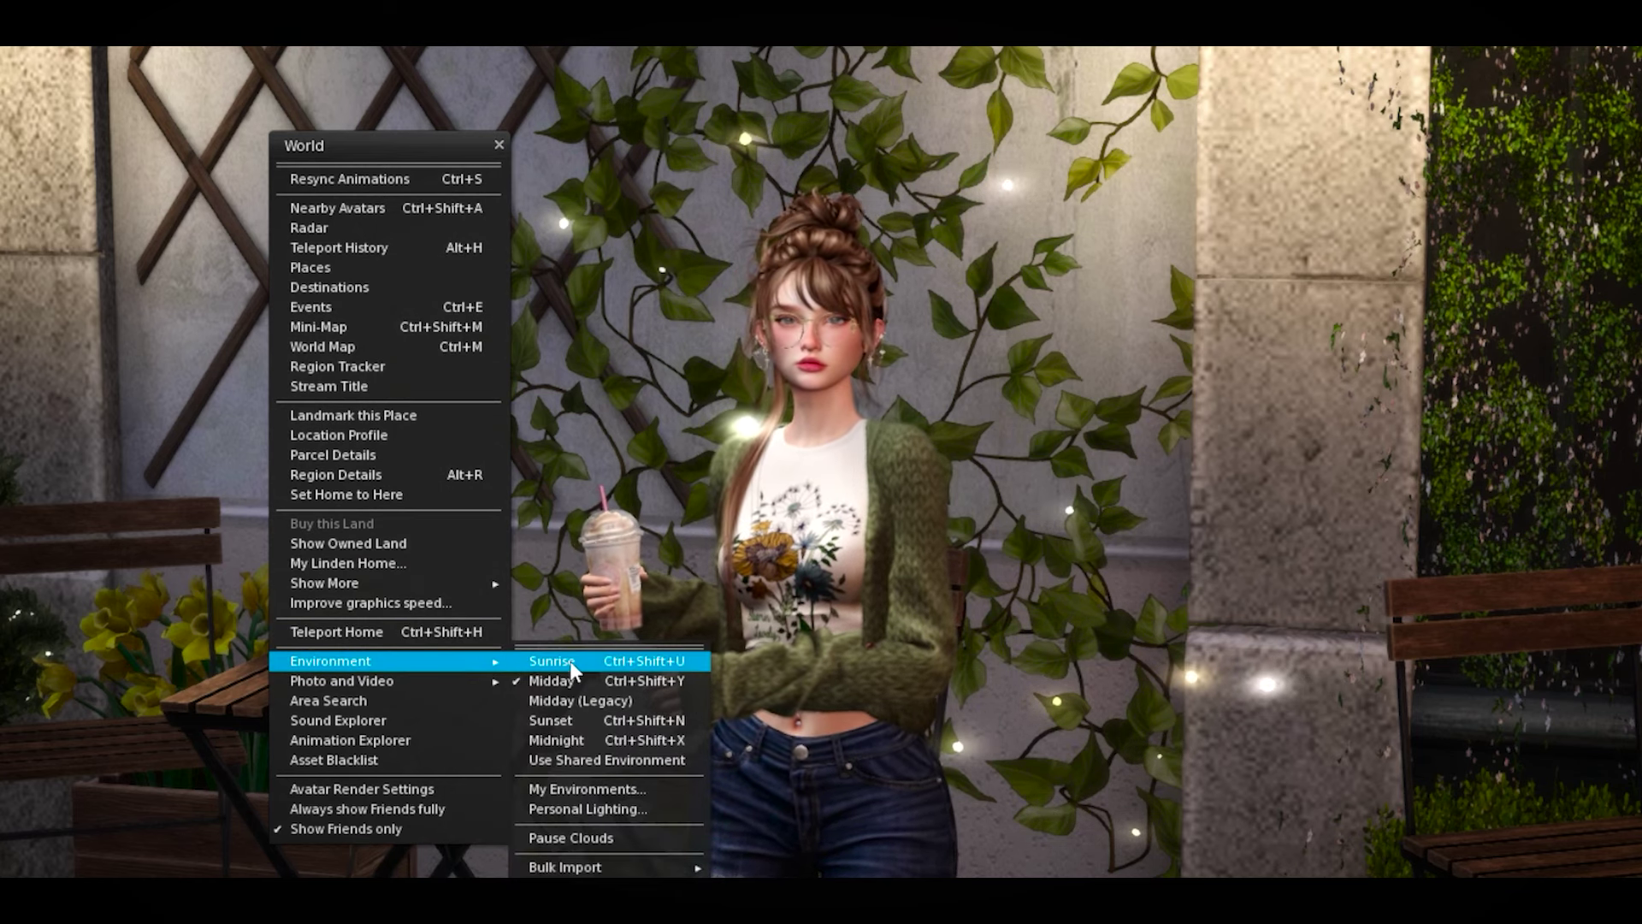
pyautogui.click(556, 676)
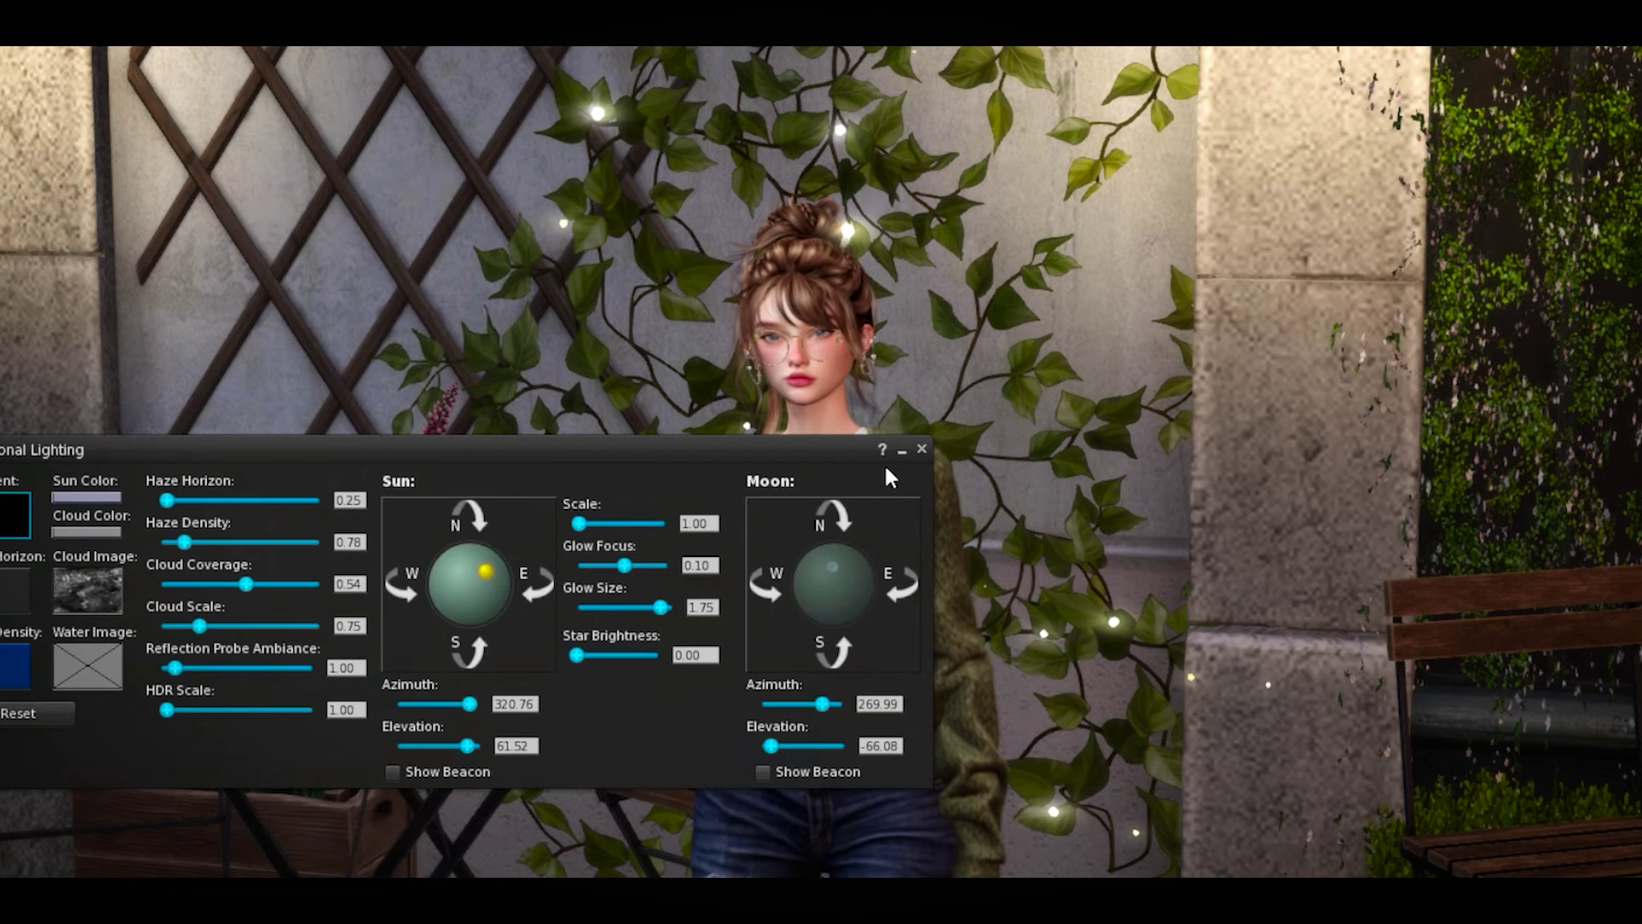
# Swing the sun's azimuth left and lower its elevation to about 6.16
pyautogui.moveTo(727, 461); pyautogui.dragTo(1244, 494)
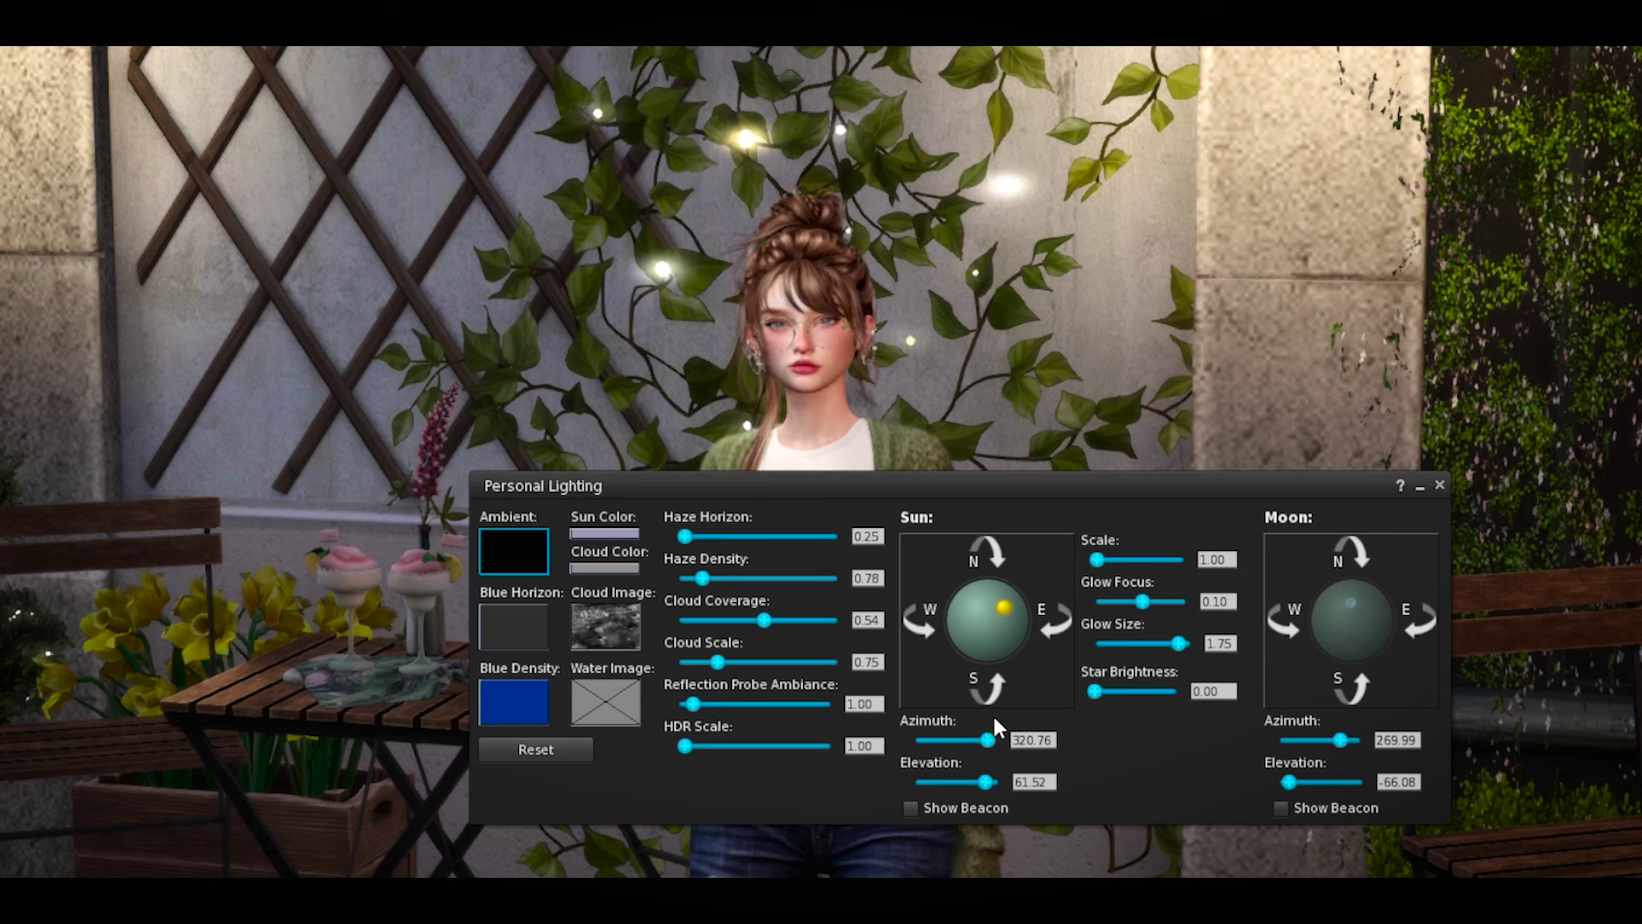
pyautogui.moveTo(971, 743); pyautogui.dragTo(939, 744)
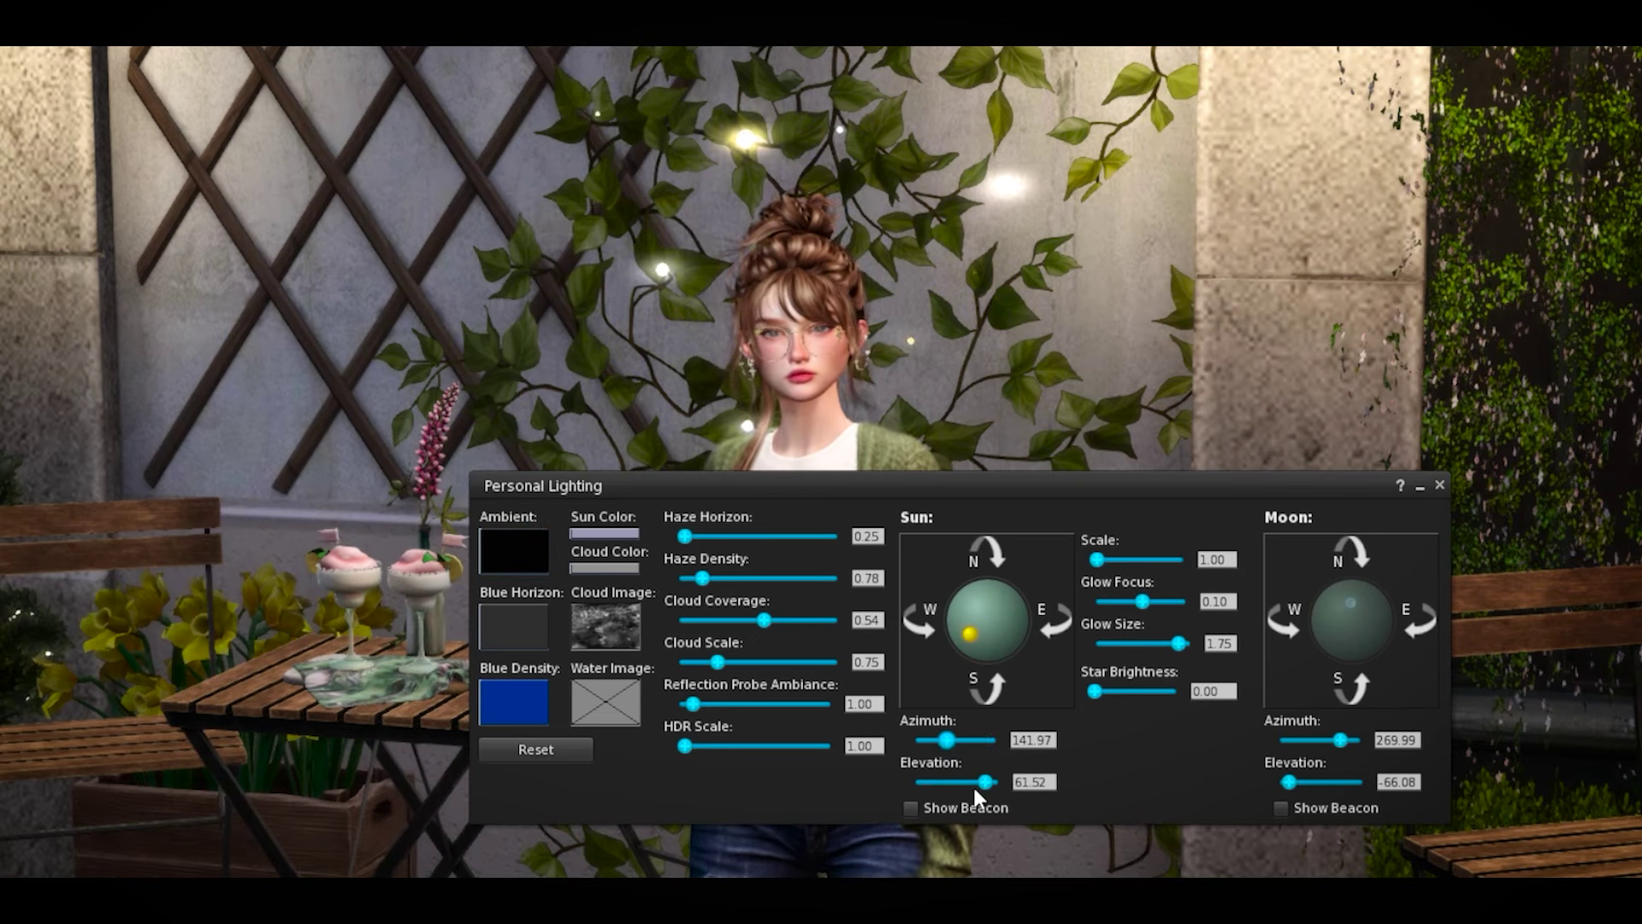
pyautogui.moveTo(972, 784); pyautogui.dragTo(958, 789)
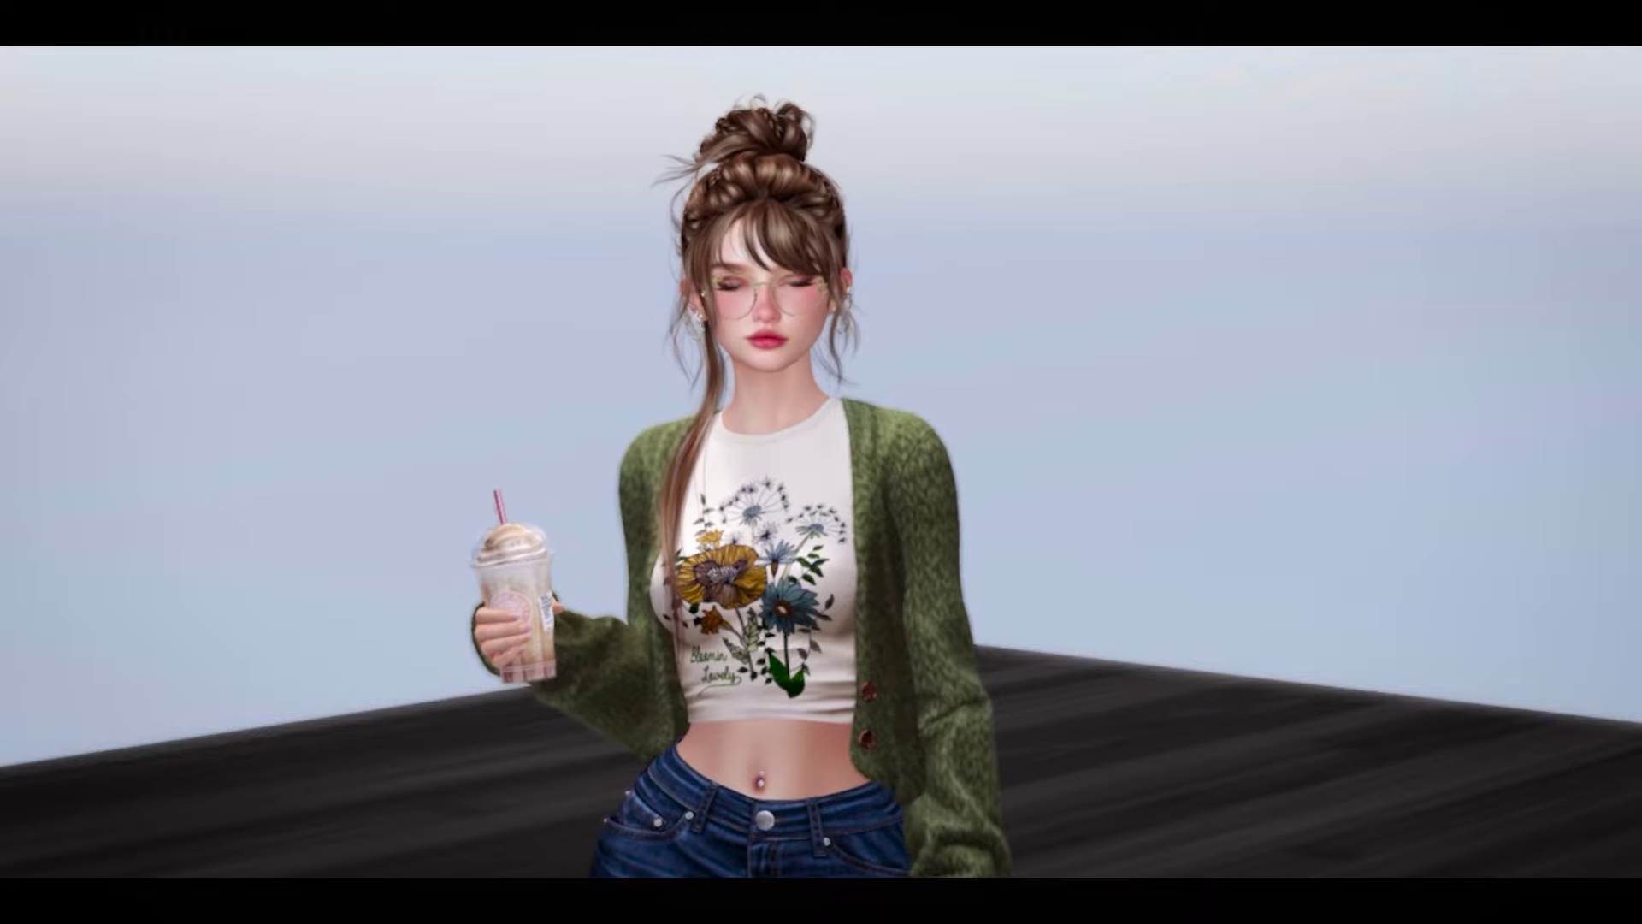
# Apply the Nuve - Shadowless WL PBR ready environment from Inventory to yourself only
pyautogui.hotkey('ctrl', 'i')
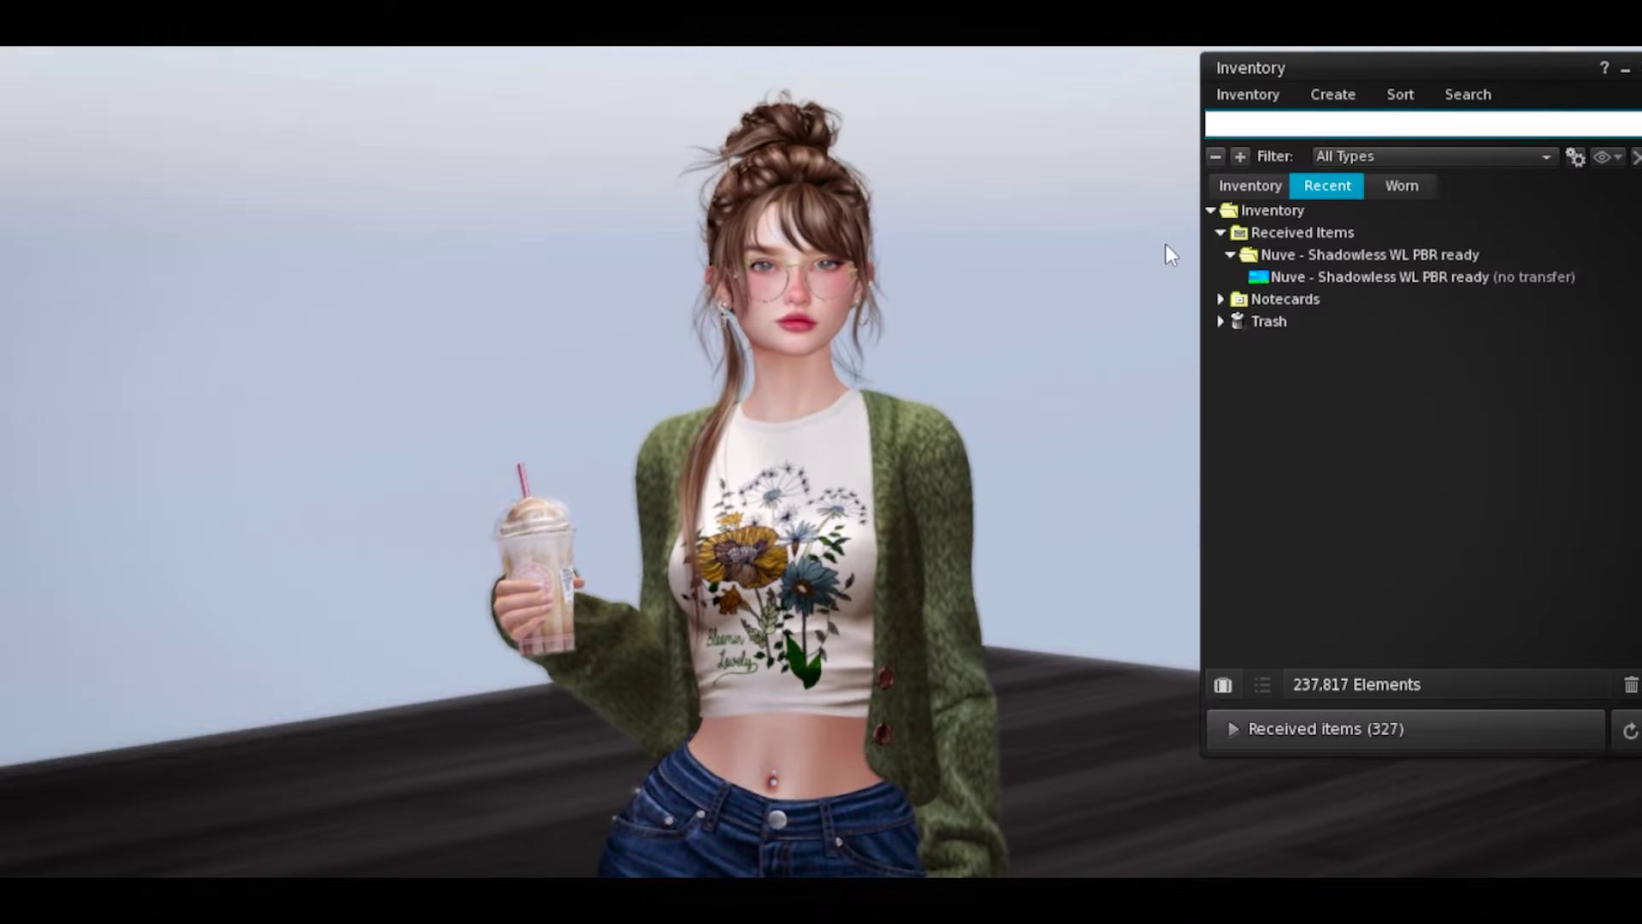
pyautogui.click(1328, 273)
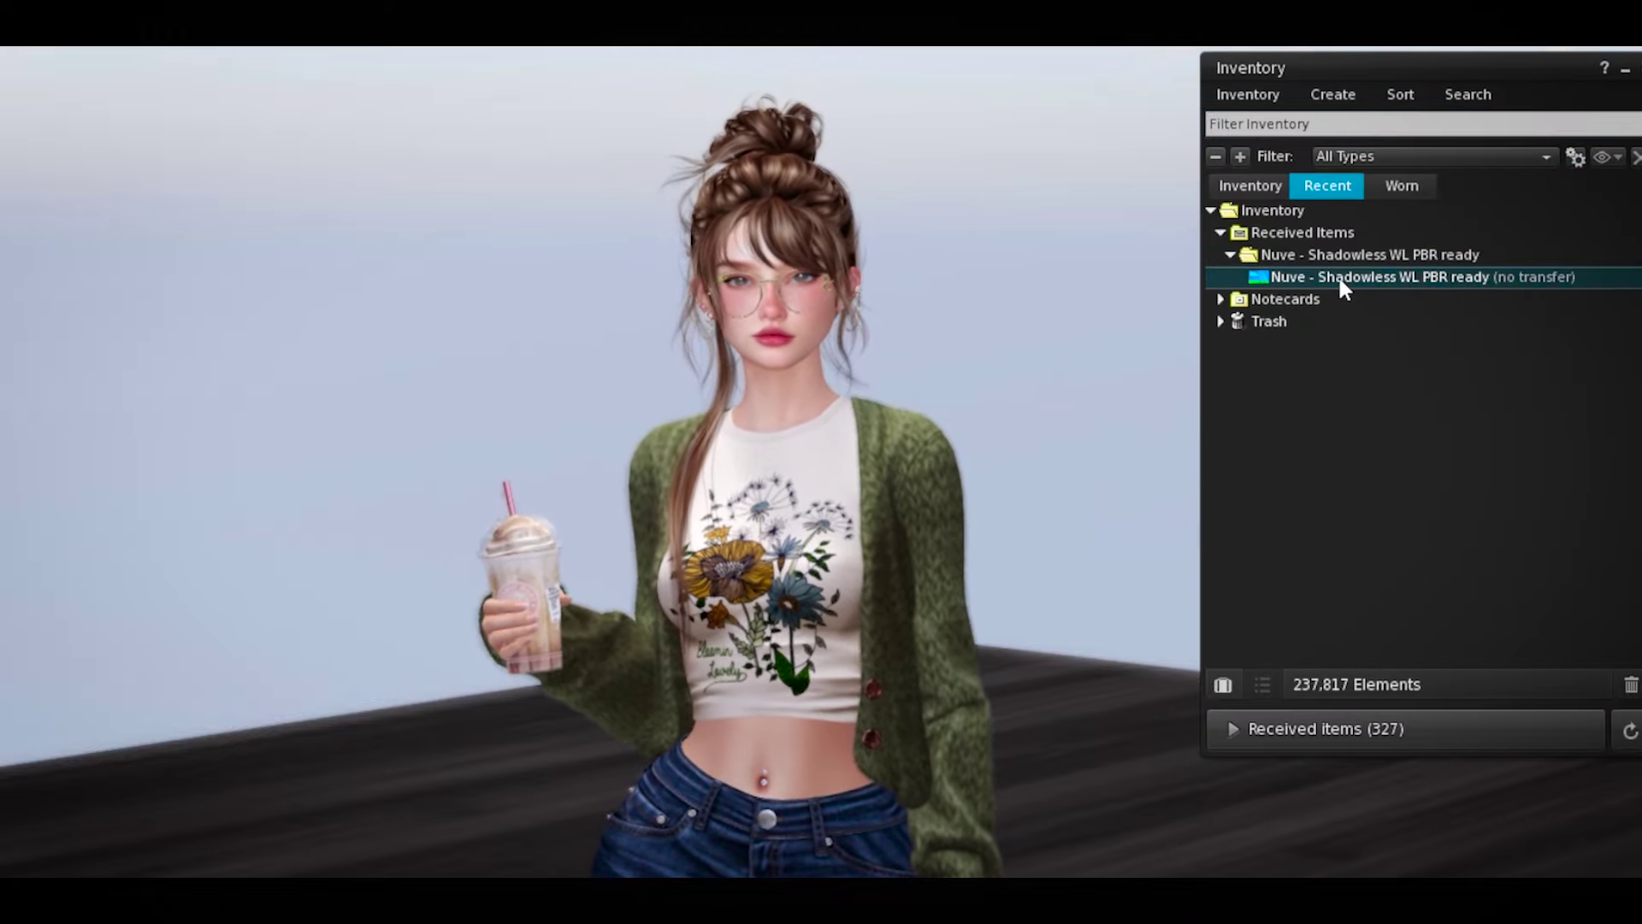
pyautogui.rightClick(1340, 276)
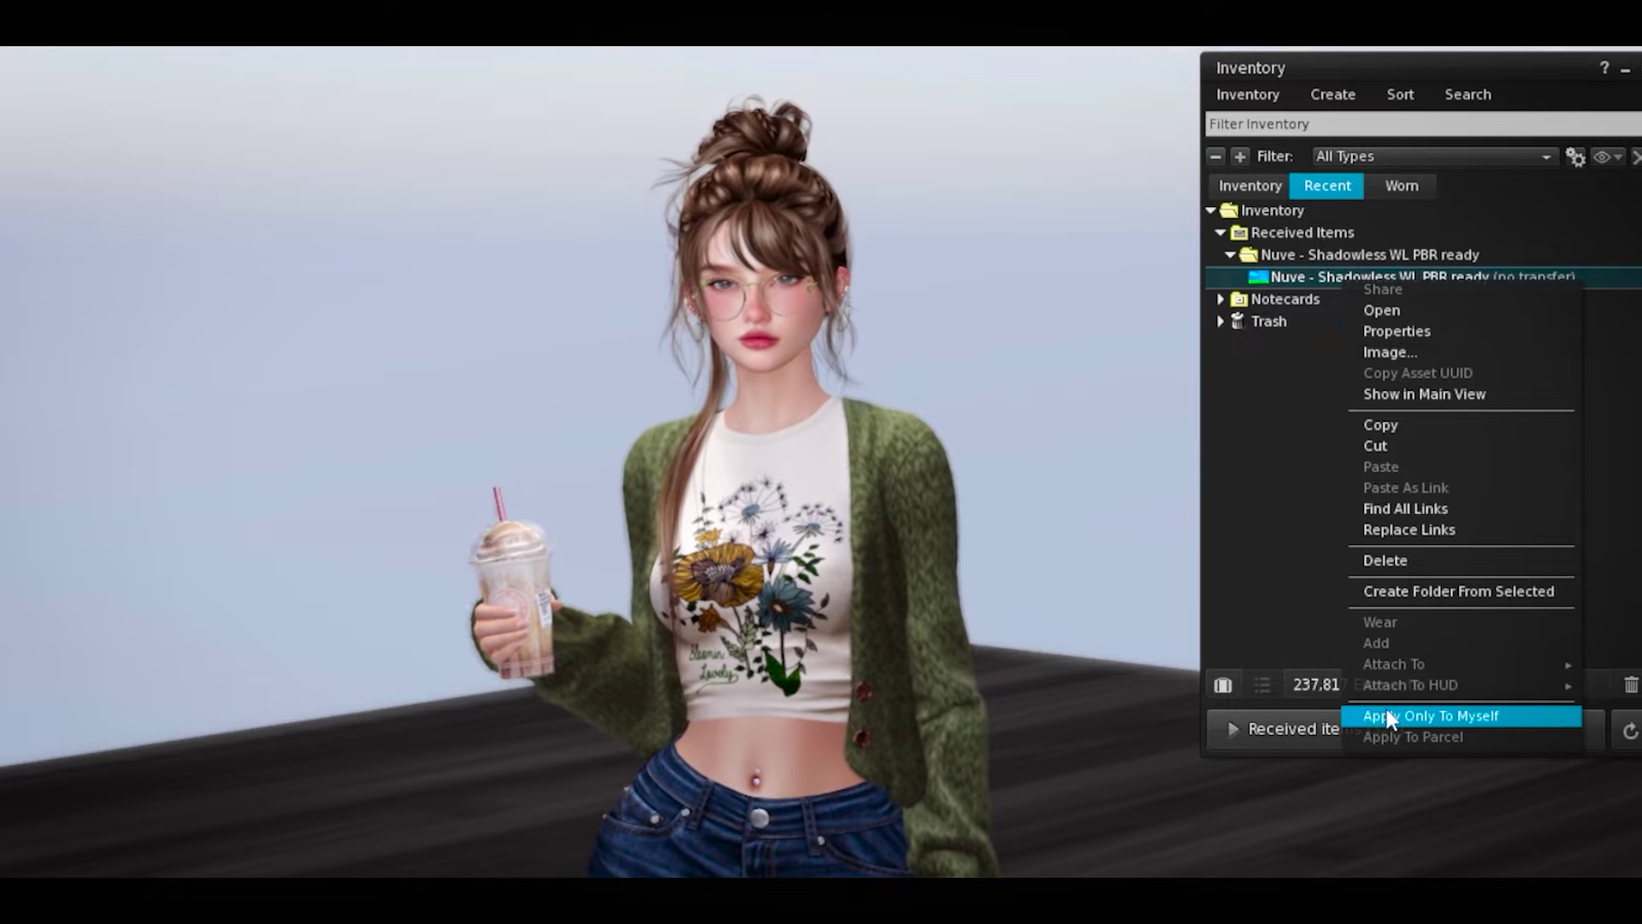
pyautogui.click(1447, 717)
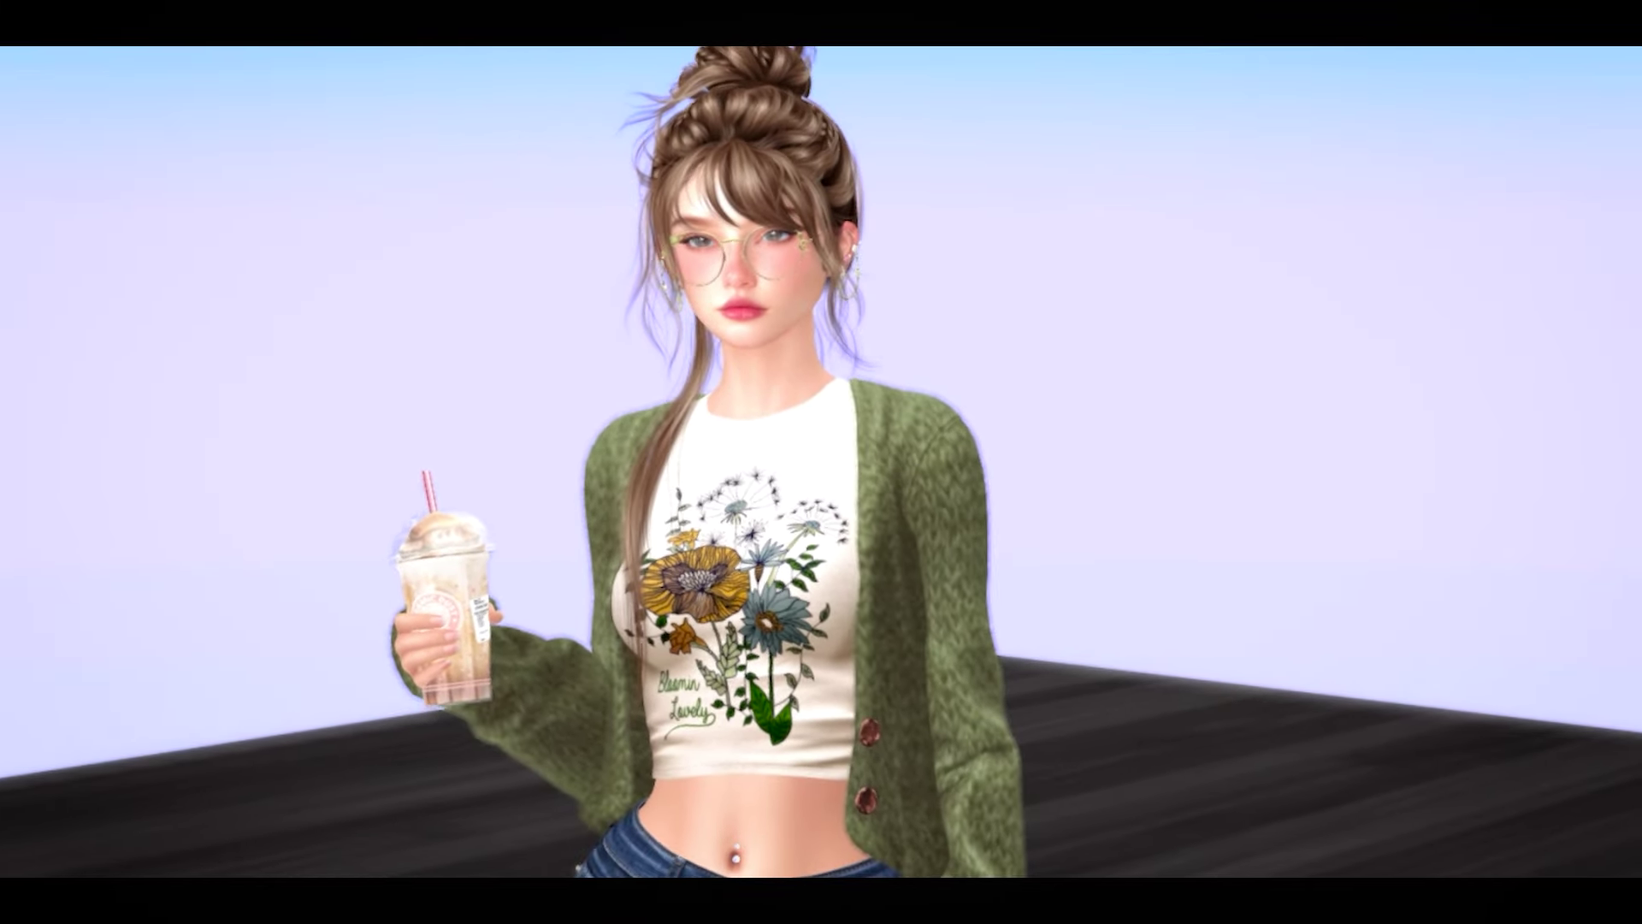
# Raise the Reflection Probe Ambiance and fine-tune the sun's direction in Personal Lighting
pyautogui.moveTo(993, 490); pyautogui.dragTo(1196, 556)
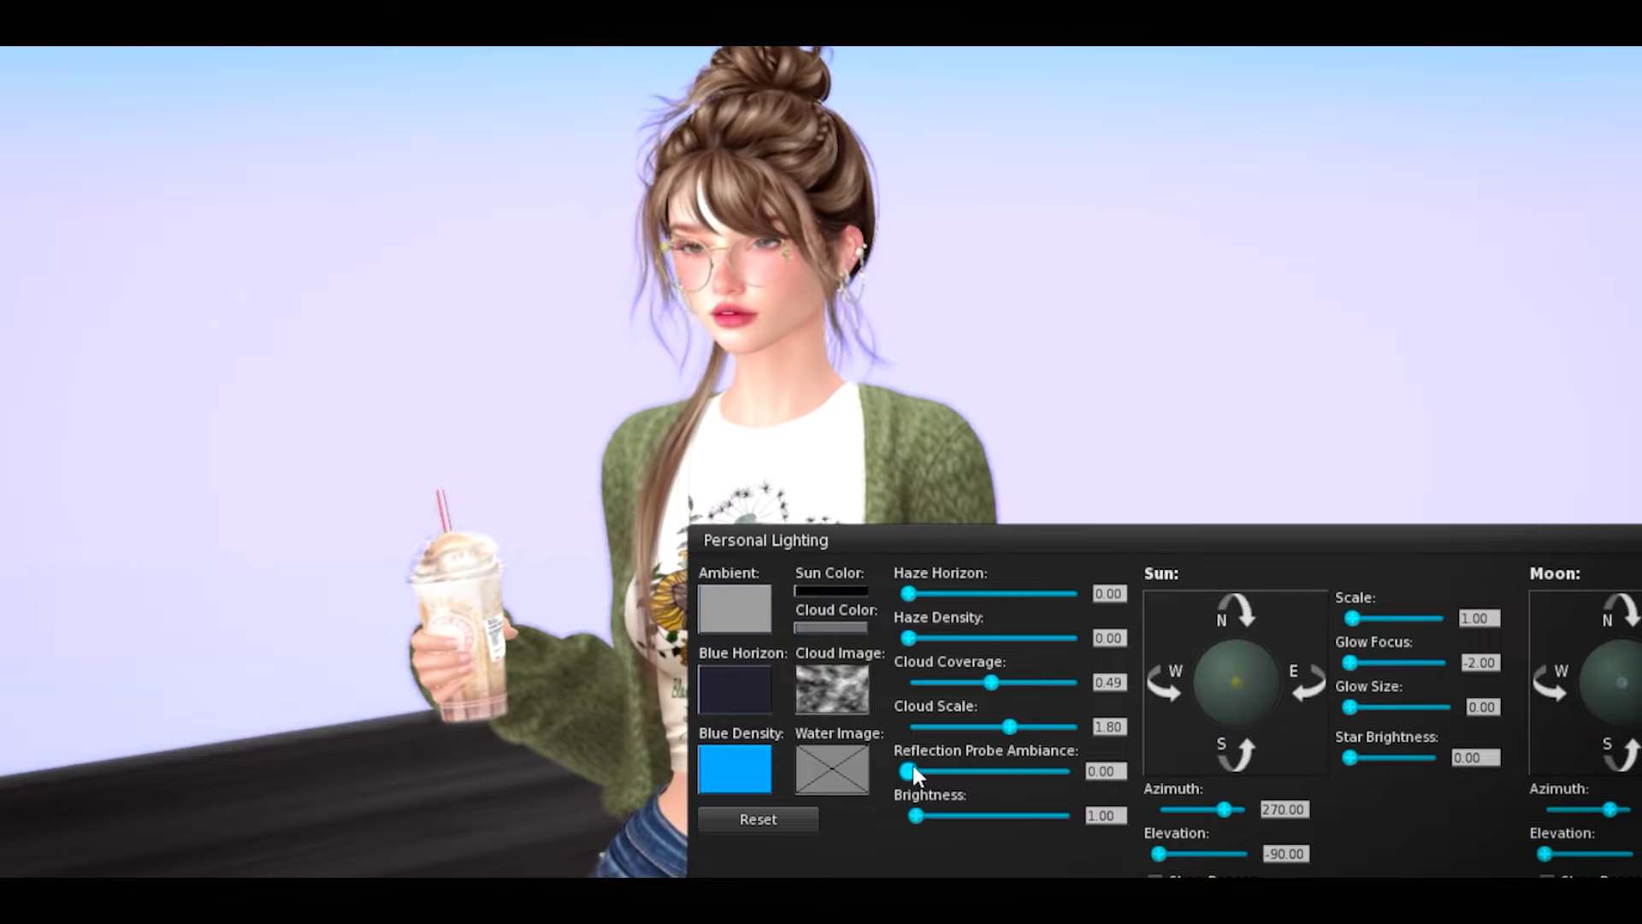
pyautogui.moveTo(912, 767); pyautogui.dragTo(885, 774)
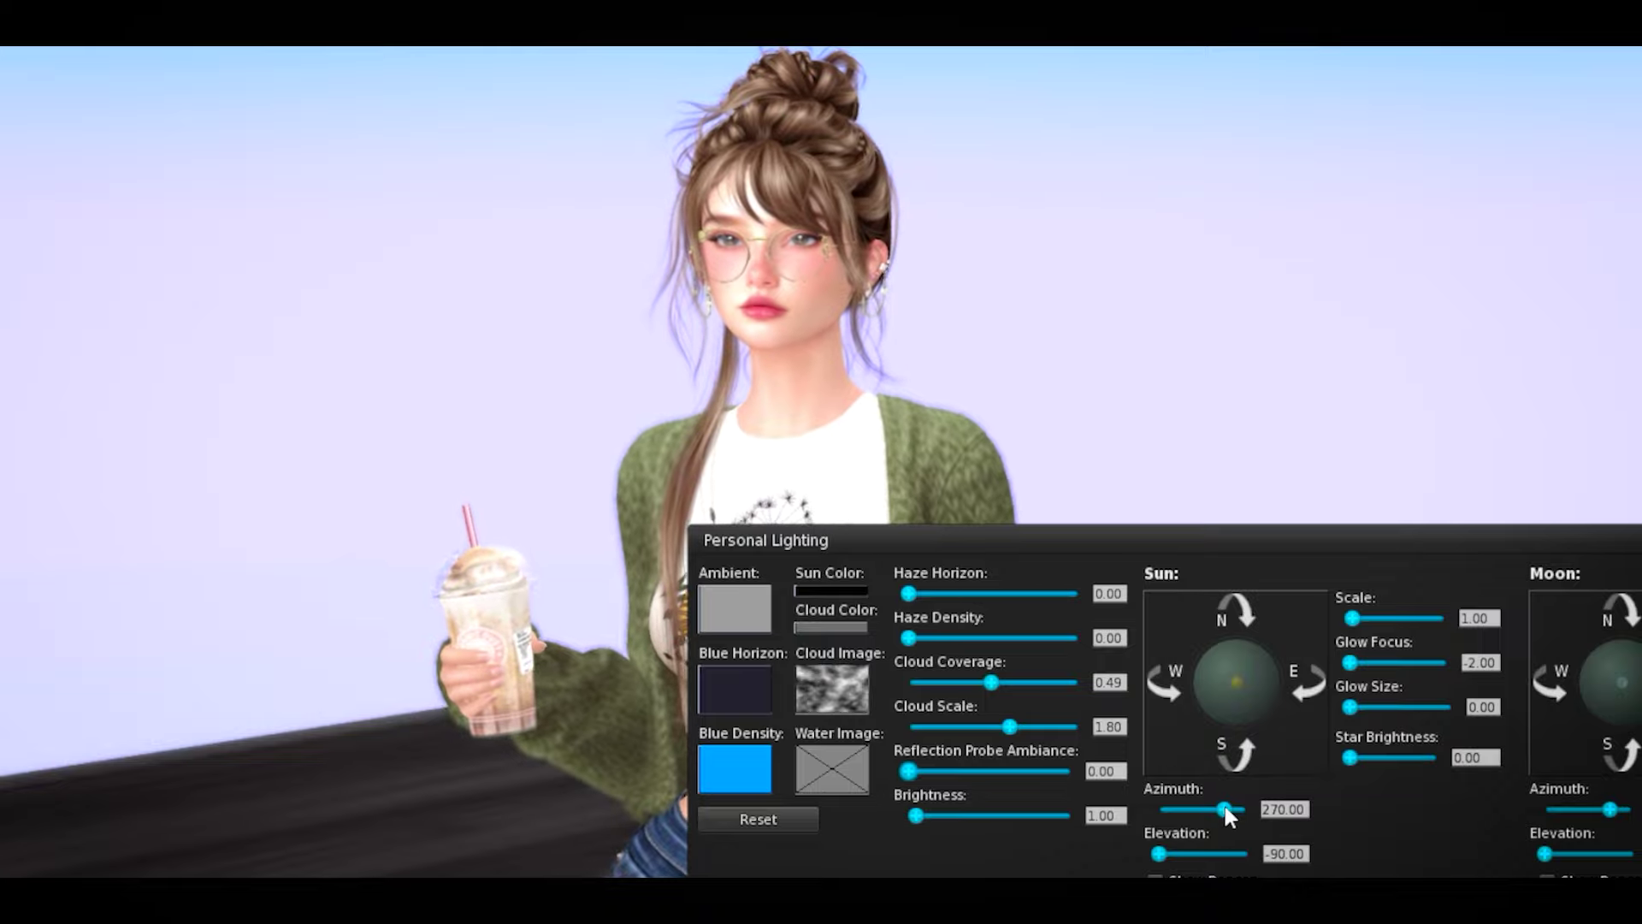
pyautogui.moveTo(1223, 808)
pyautogui.mouseDown()
pyautogui.moveTo(1196, 809)
pyautogui.moveTo(1188, 852)
pyautogui.moveTo(1190, 809)
pyautogui.moveTo(1241, 821)
pyautogui.moveTo(1220, 843)
pyautogui.mouseUp()
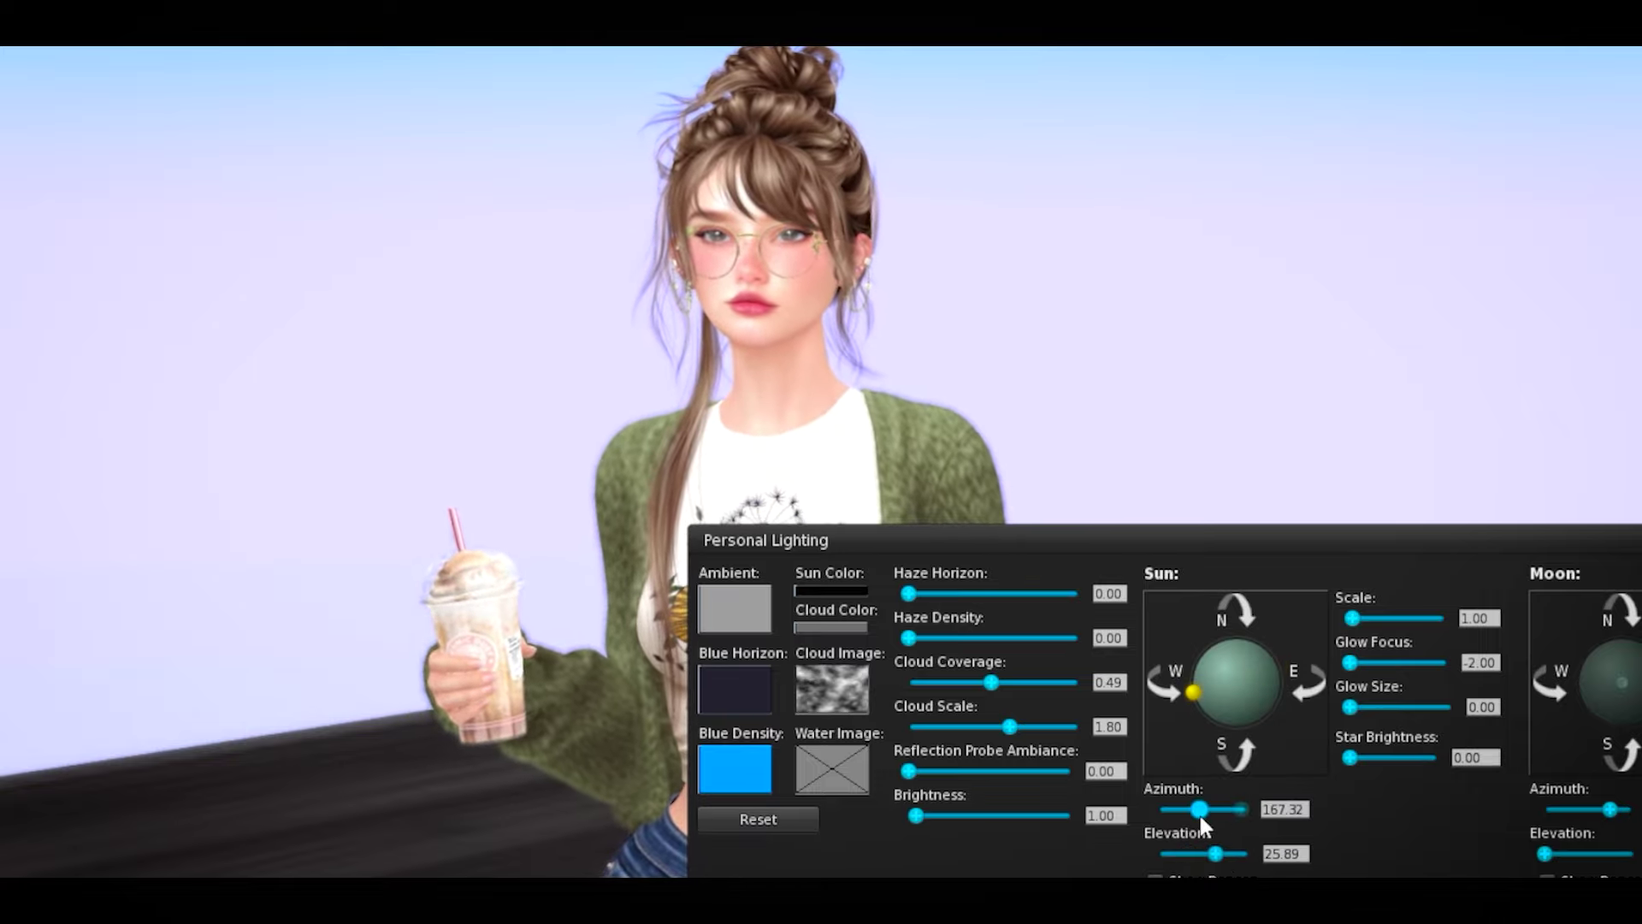
pyautogui.moveTo(1198, 812)
pyautogui.mouseDown()
pyautogui.moveTo(1179, 815)
pyautogui.moveTo(1200, 815)
pyautogui.mouseUp()
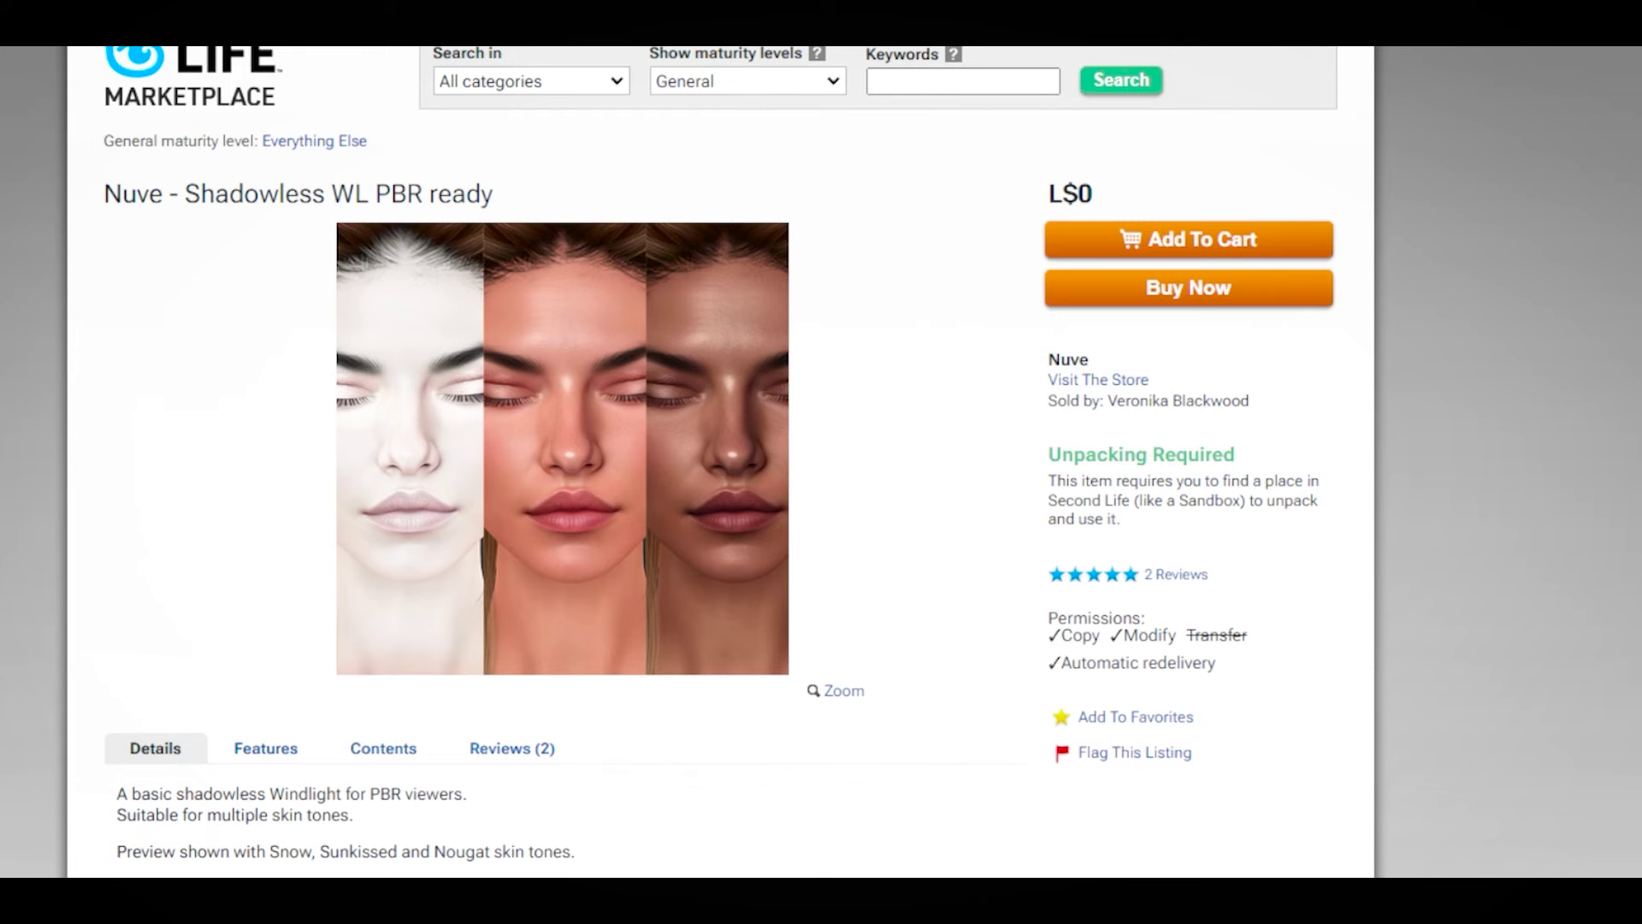
pyautogui.scroll(-2, 89, 628)
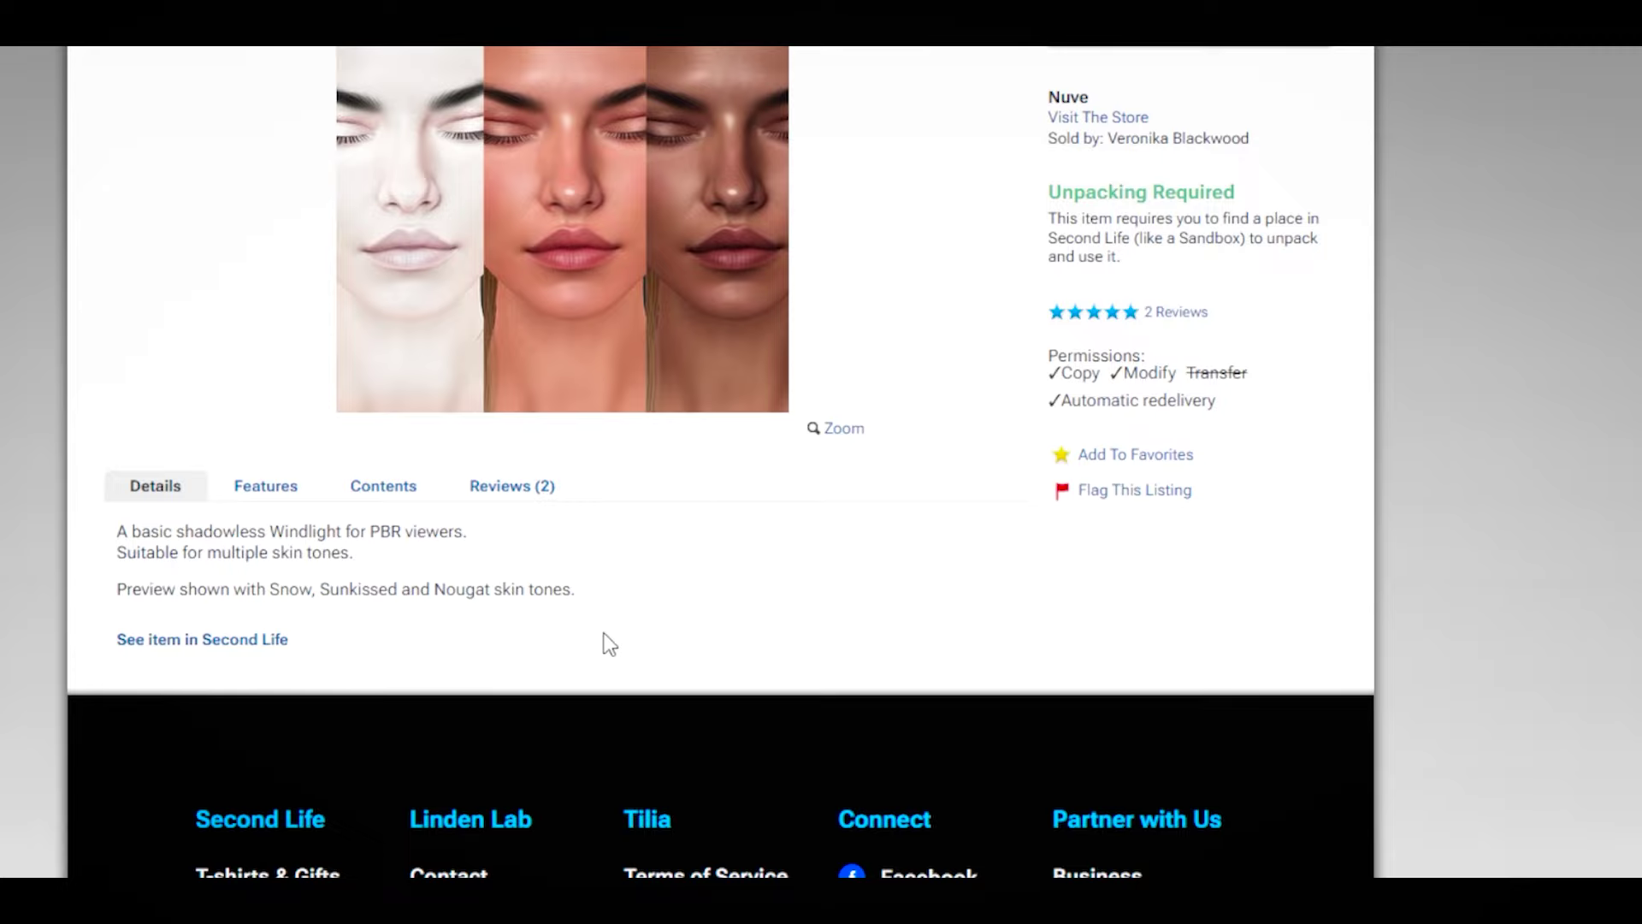
pyautogui.moveTo(116, 526); pyautogui.dragTo(444, 515)
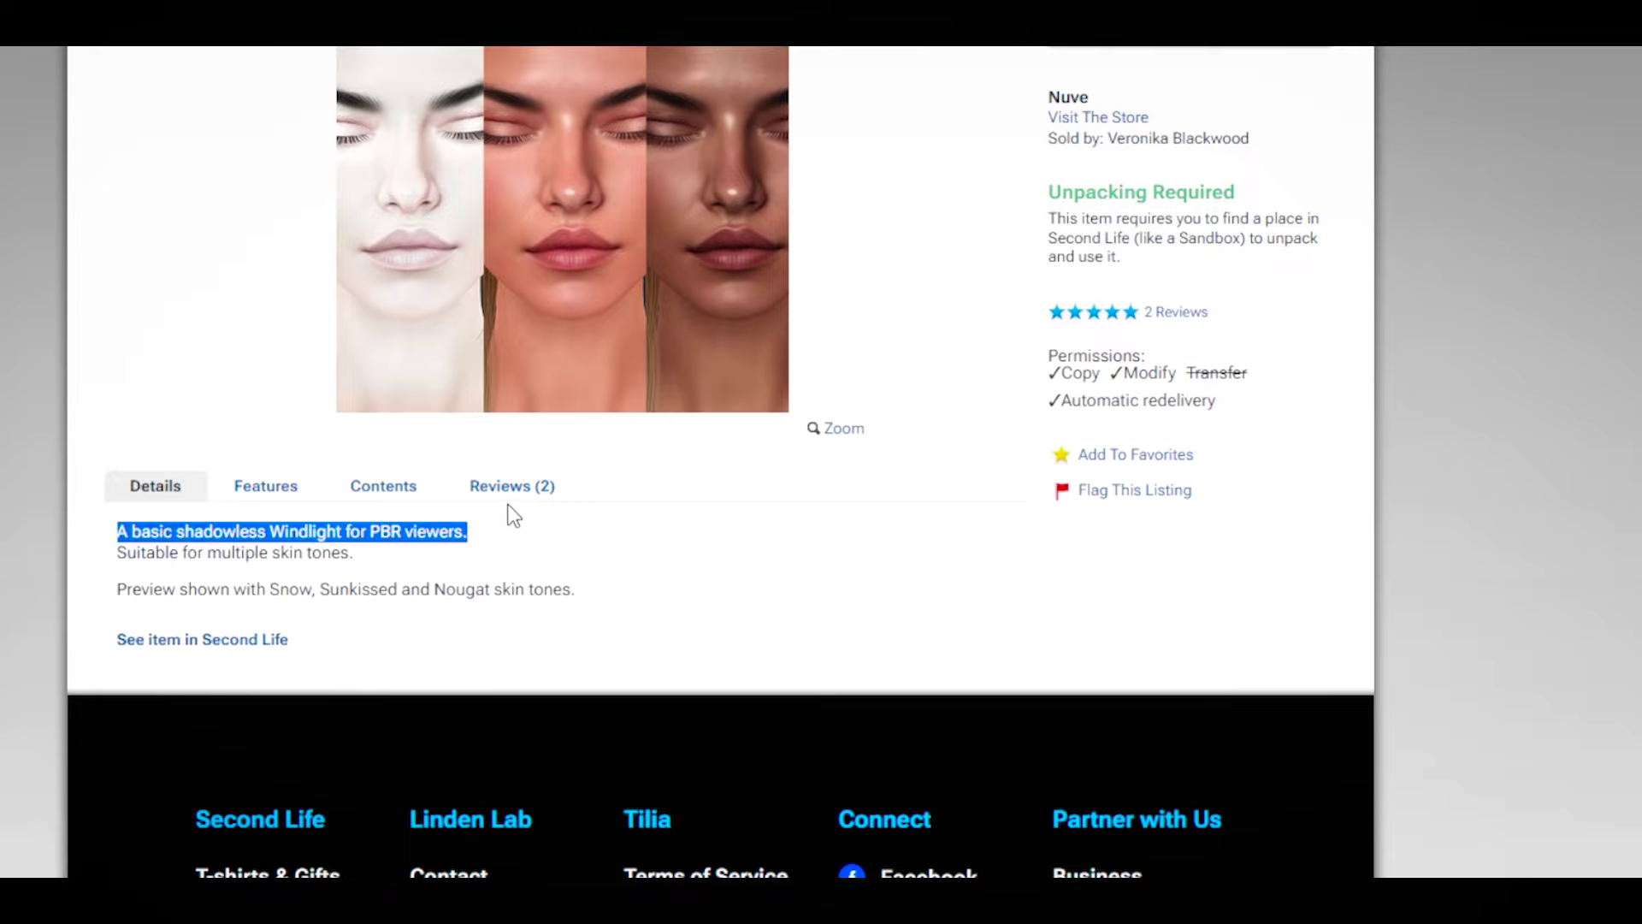
pyautogui.scroll(2, 794, 668)
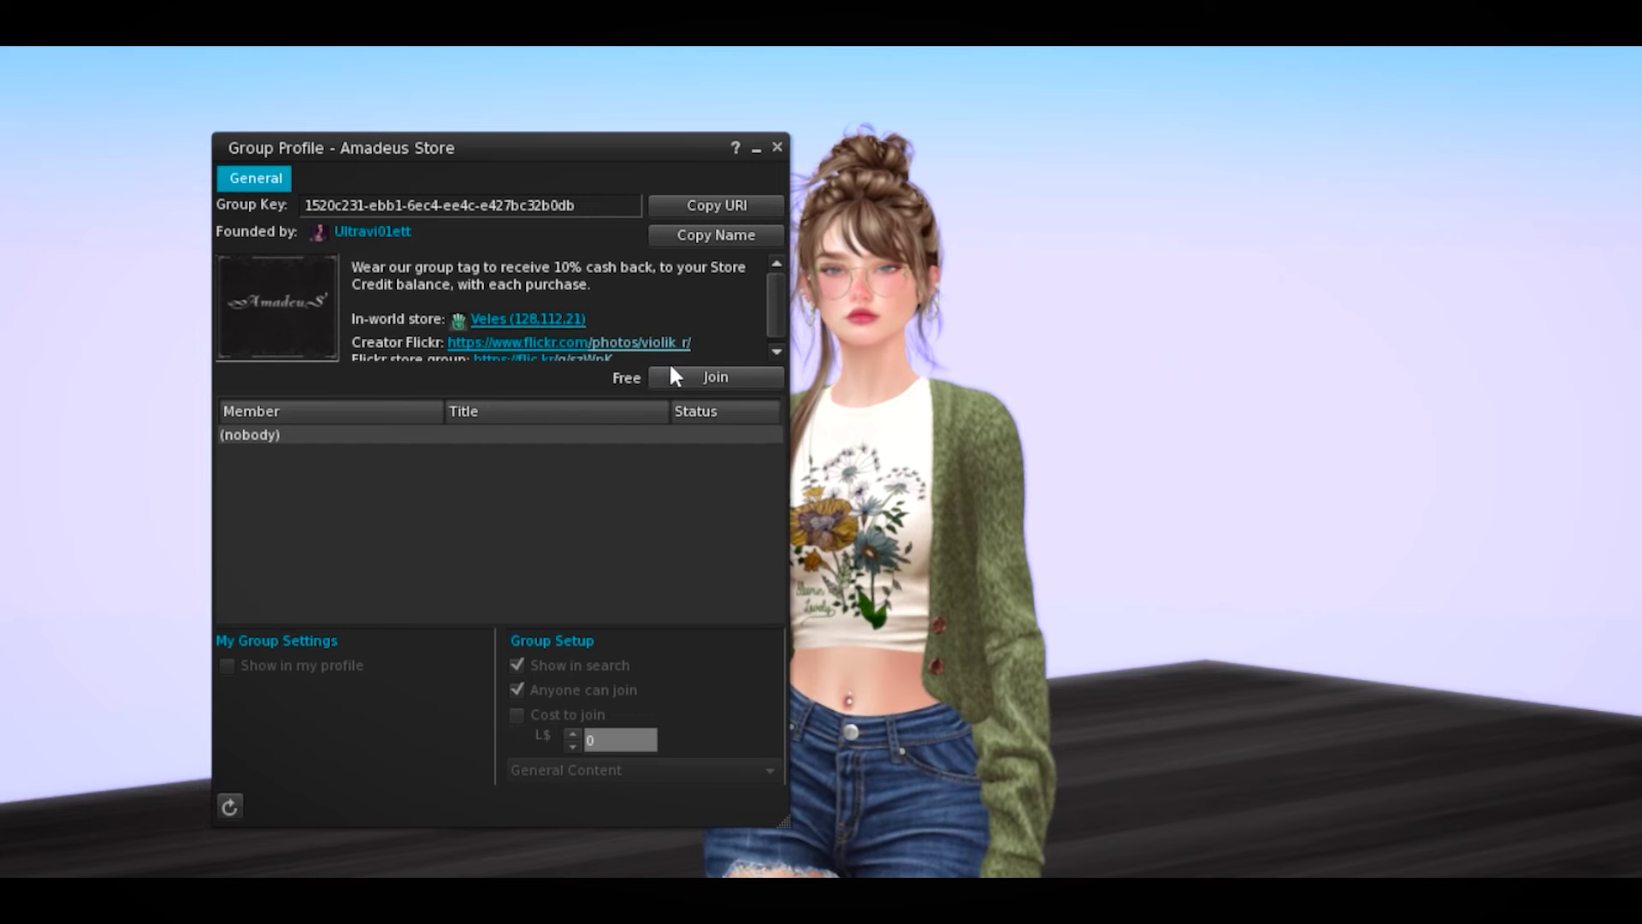
# Join the Amadeus Store group and read its archived notice
pyautogui.click(702, 375)
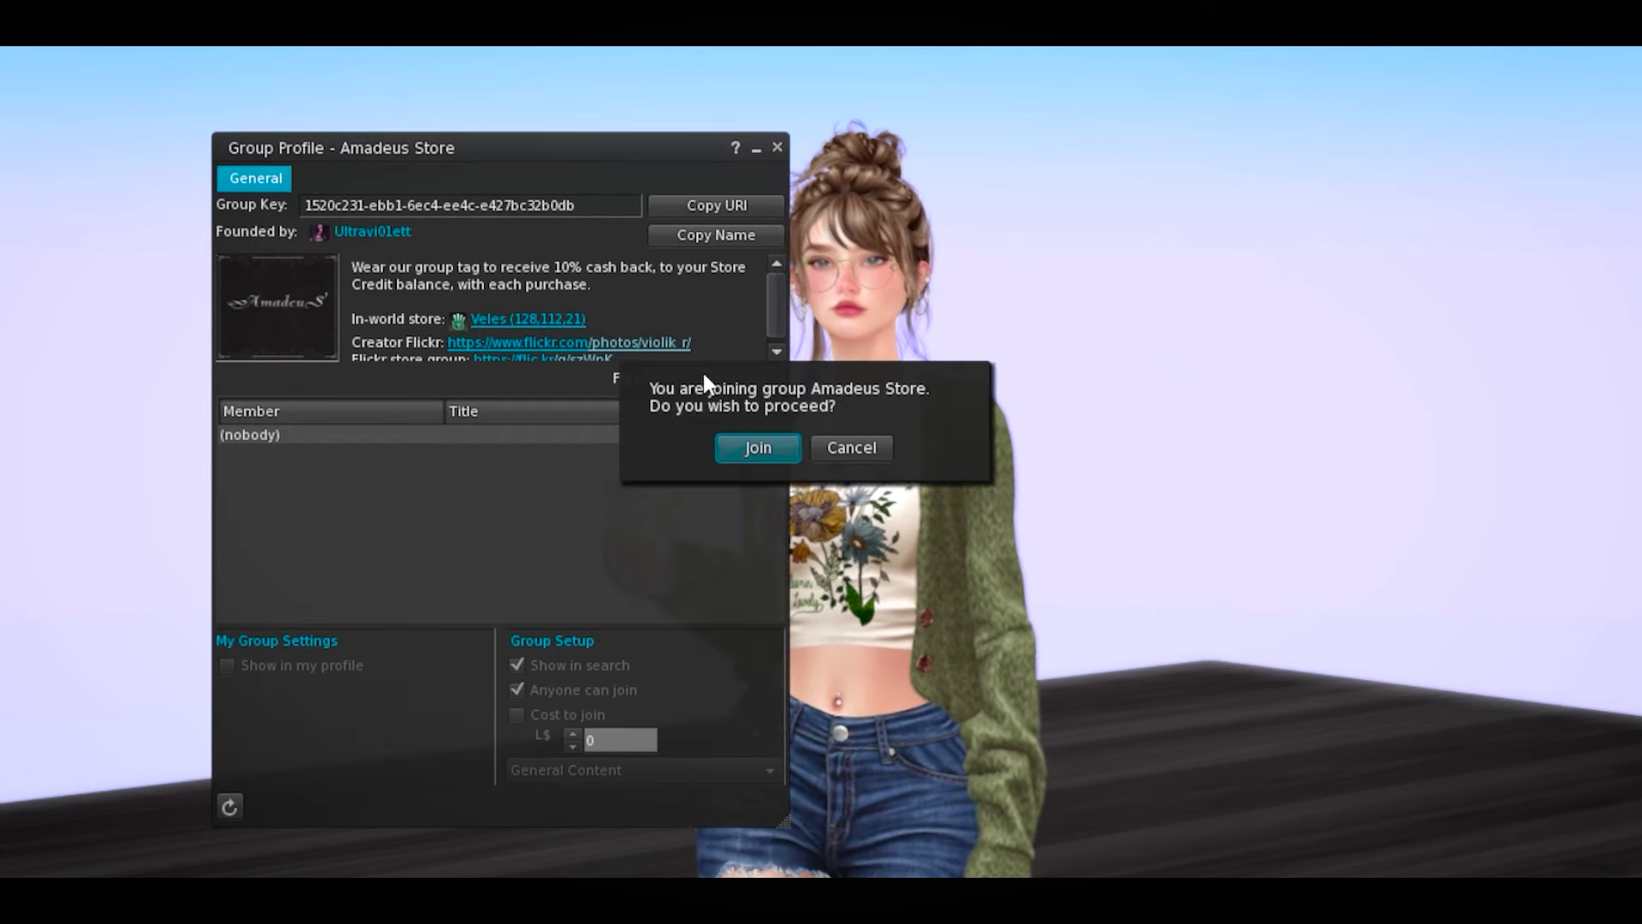
pyautogui.click(762, 450)
pyautogui.click(462, 177)
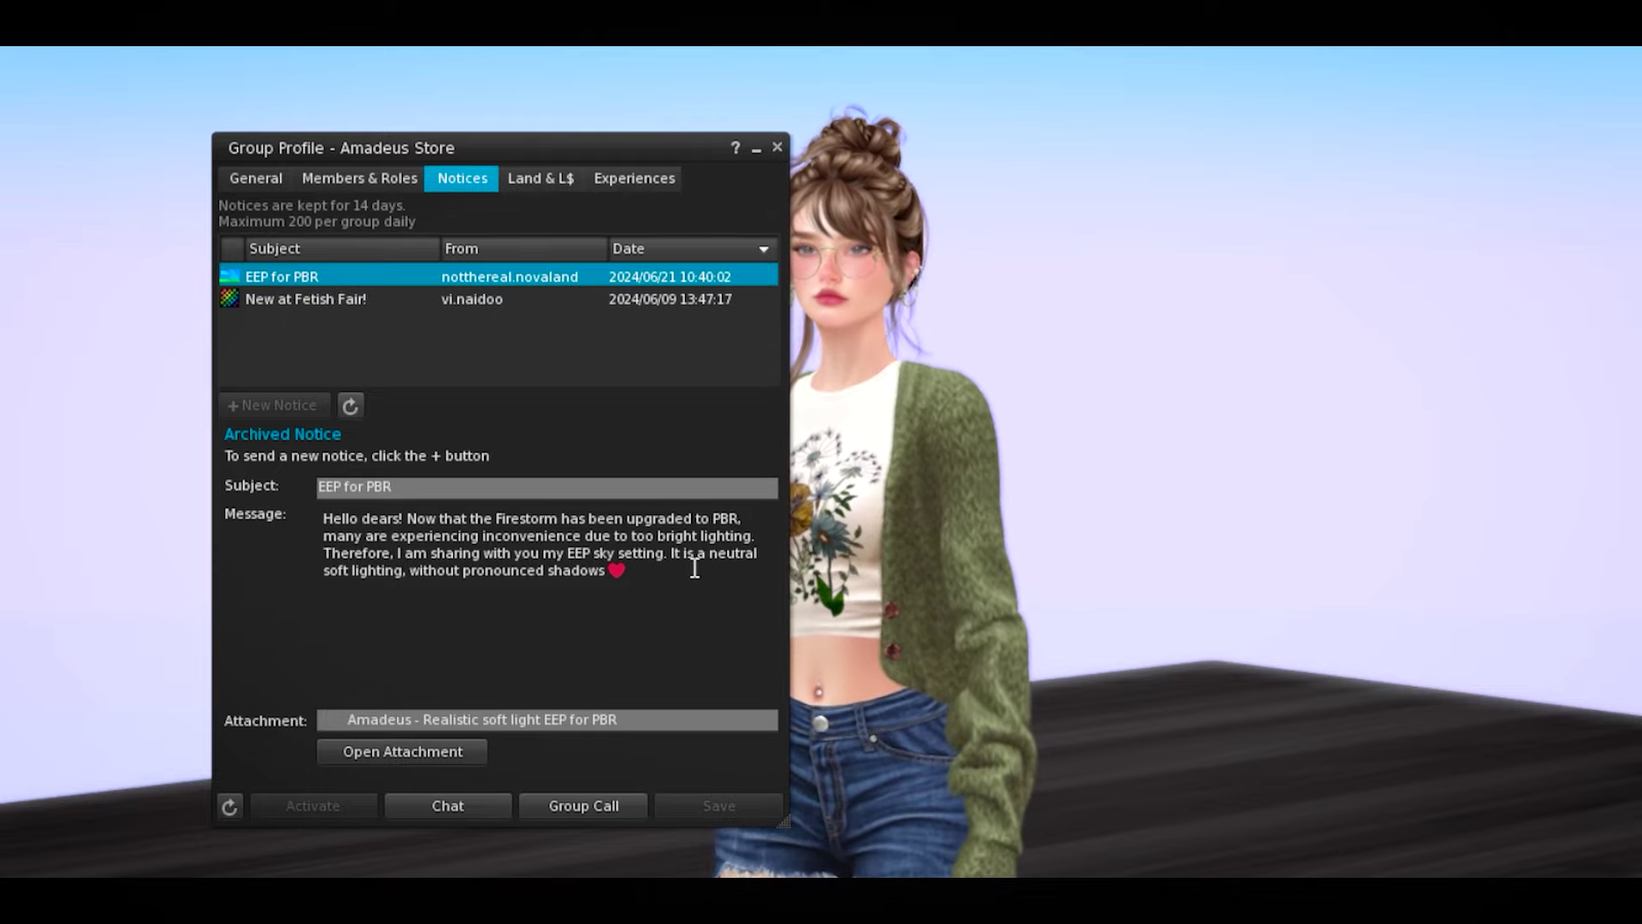
pyautogui.tripleClick(617, 572)
pyautogui.click(633, 586)
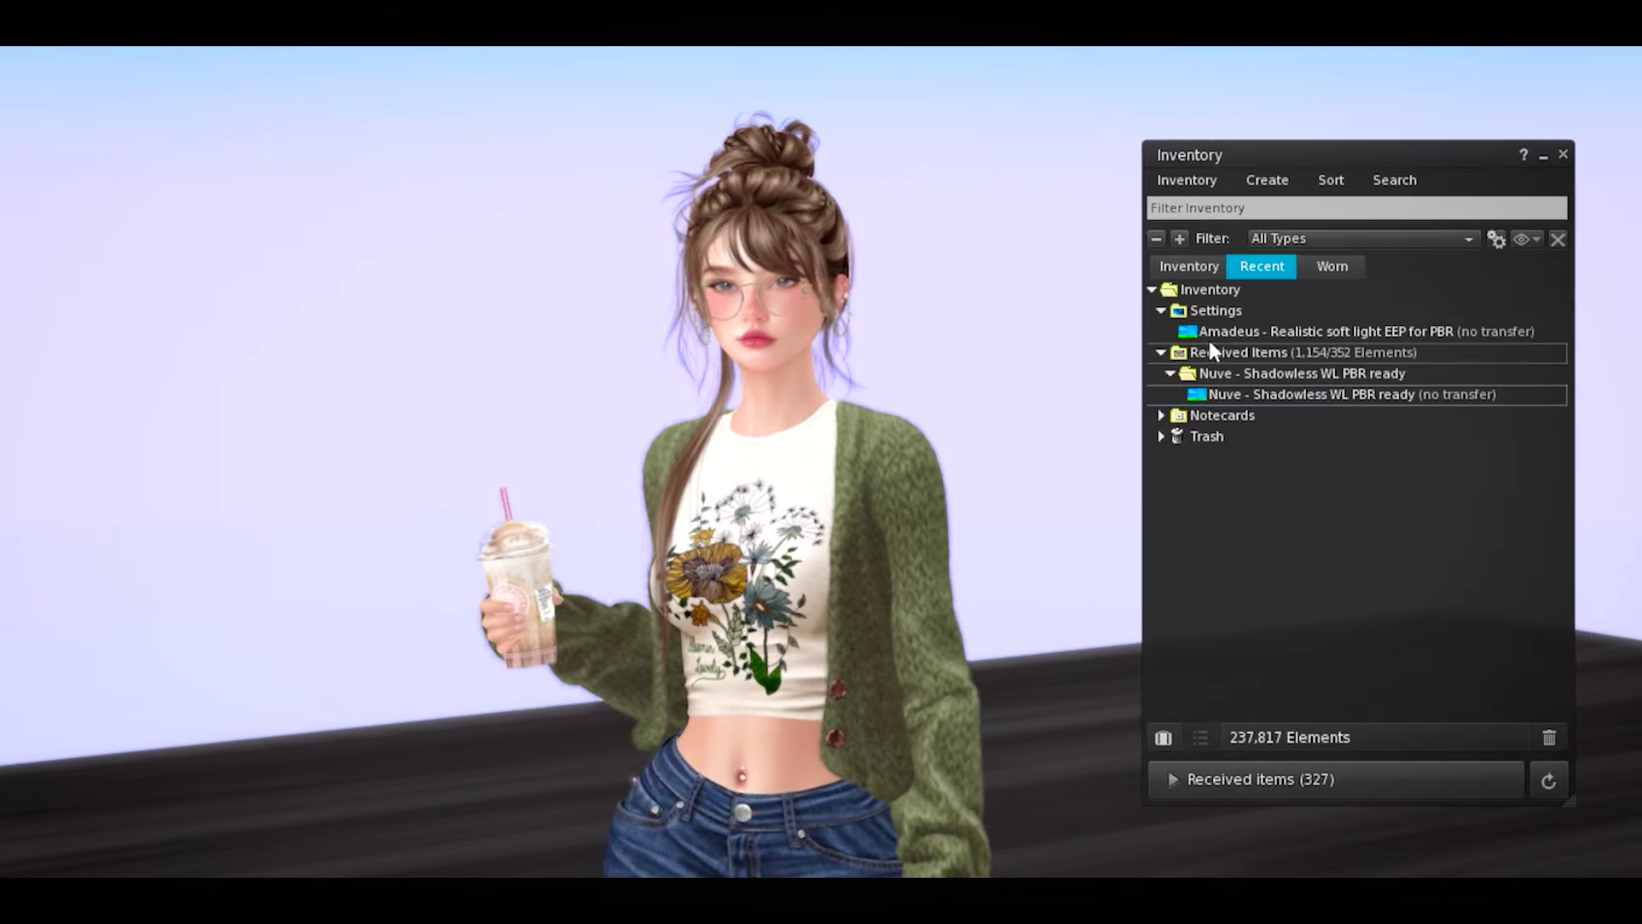
# Apply the Amadeus Realistic soft light EEP to yourself, keeping reflection probe ambiance at zero
pyautogui.rightClick(1212, 331)
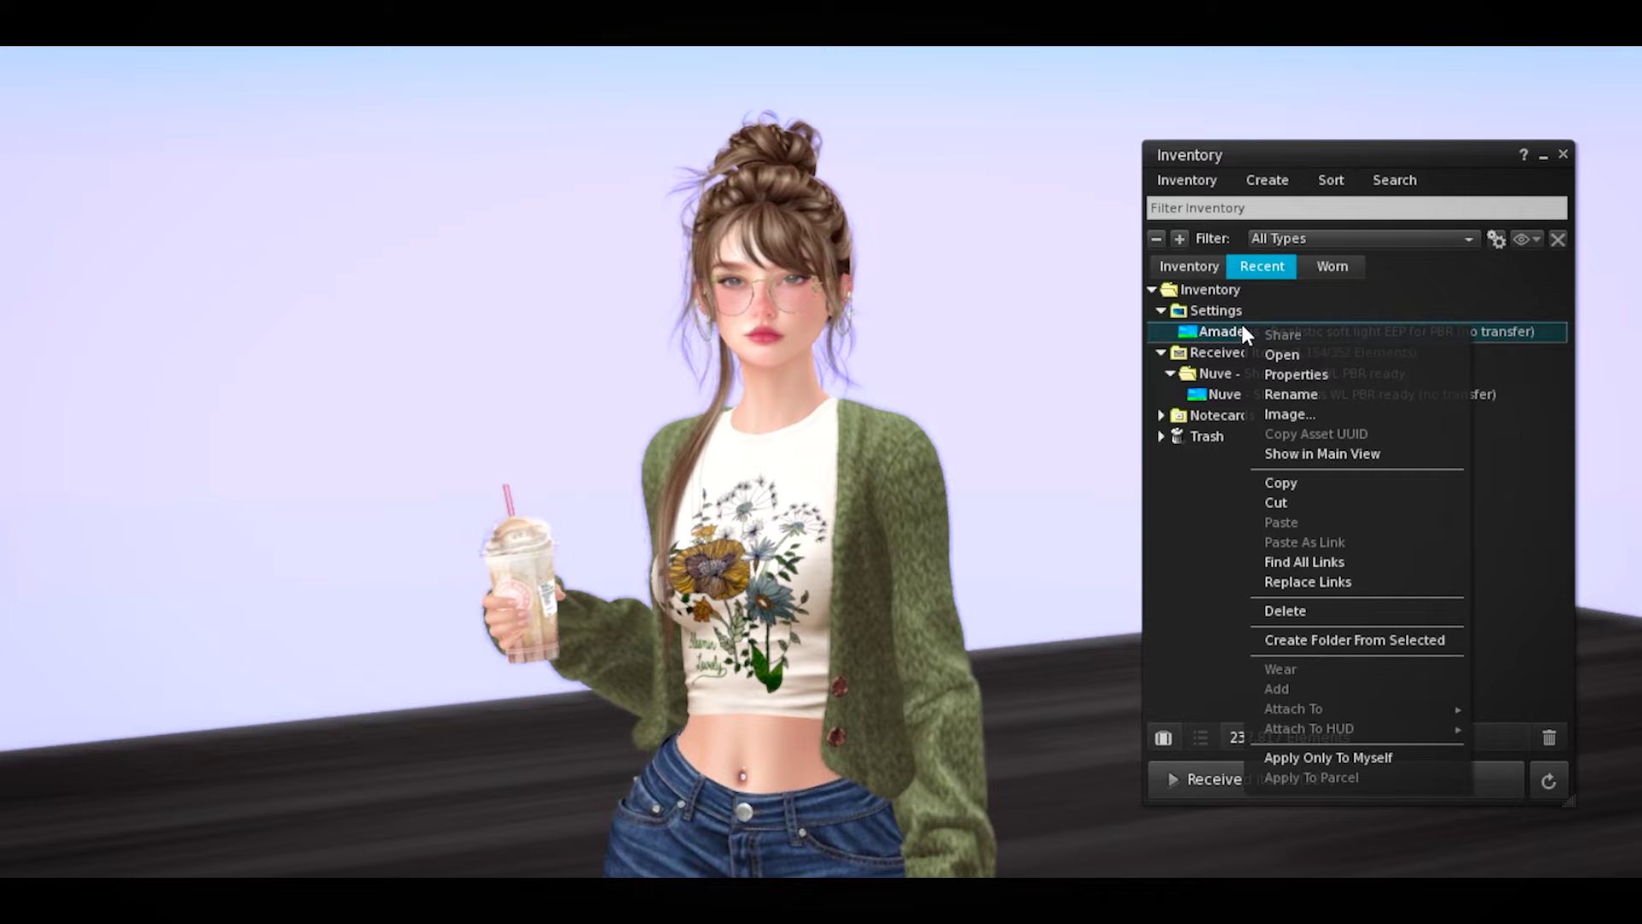
pyautogui.click(1313, 758)
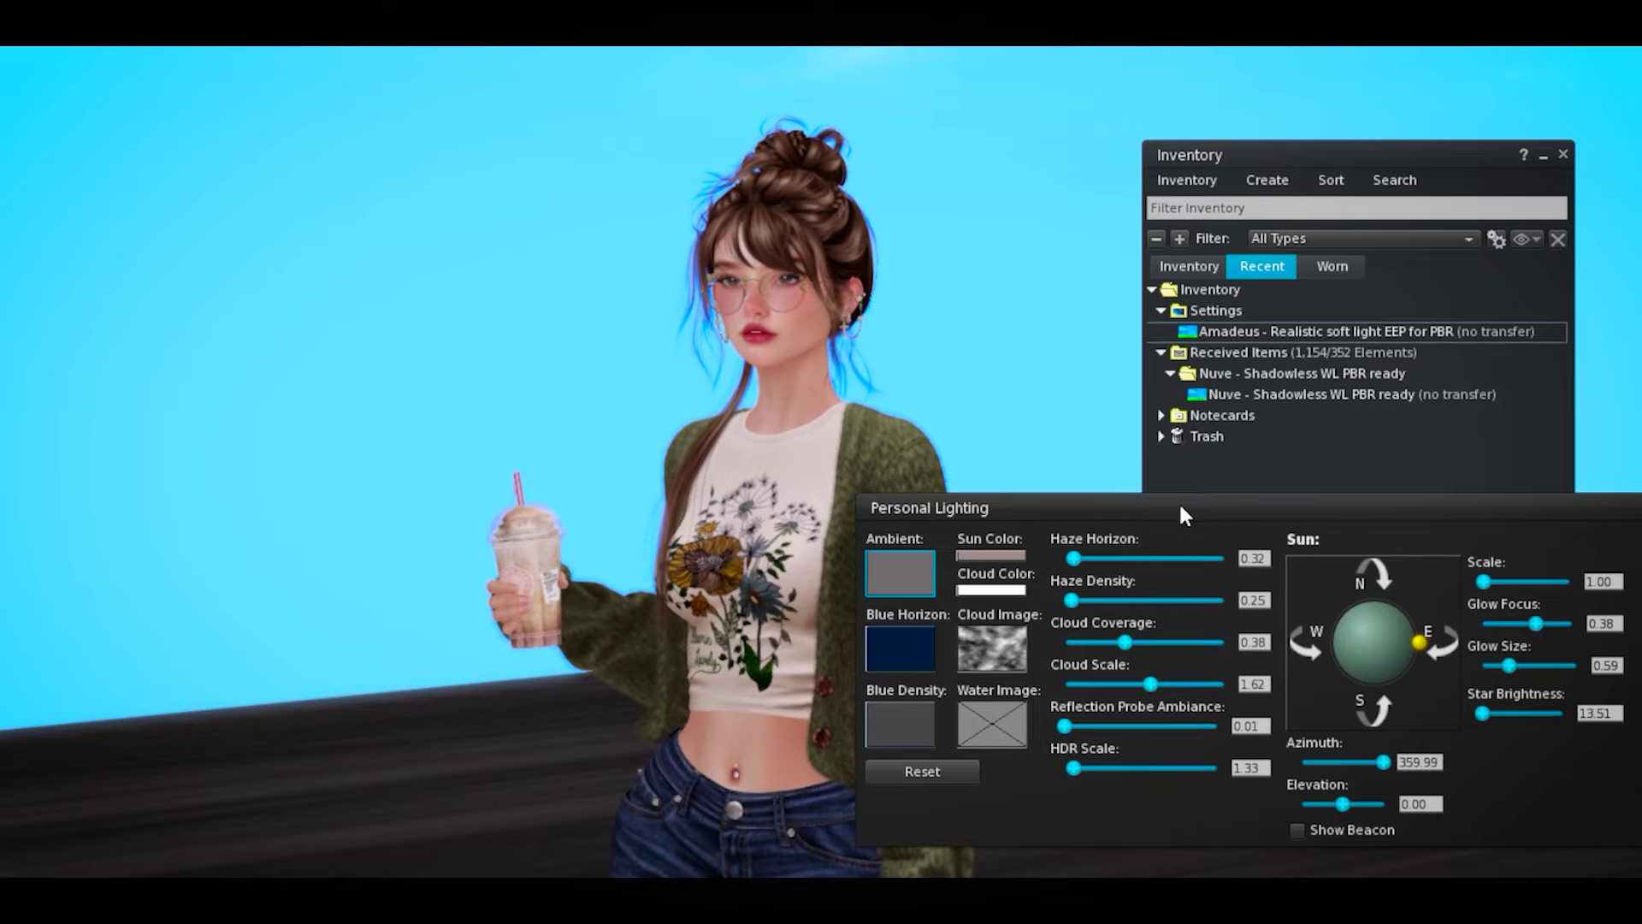
pyautogui.moveTo(1179, 502); pyautogui.dragTo(693, 448)
pyautogui.moveTo(586, 672); pyautogui.dragTo(581, 668)
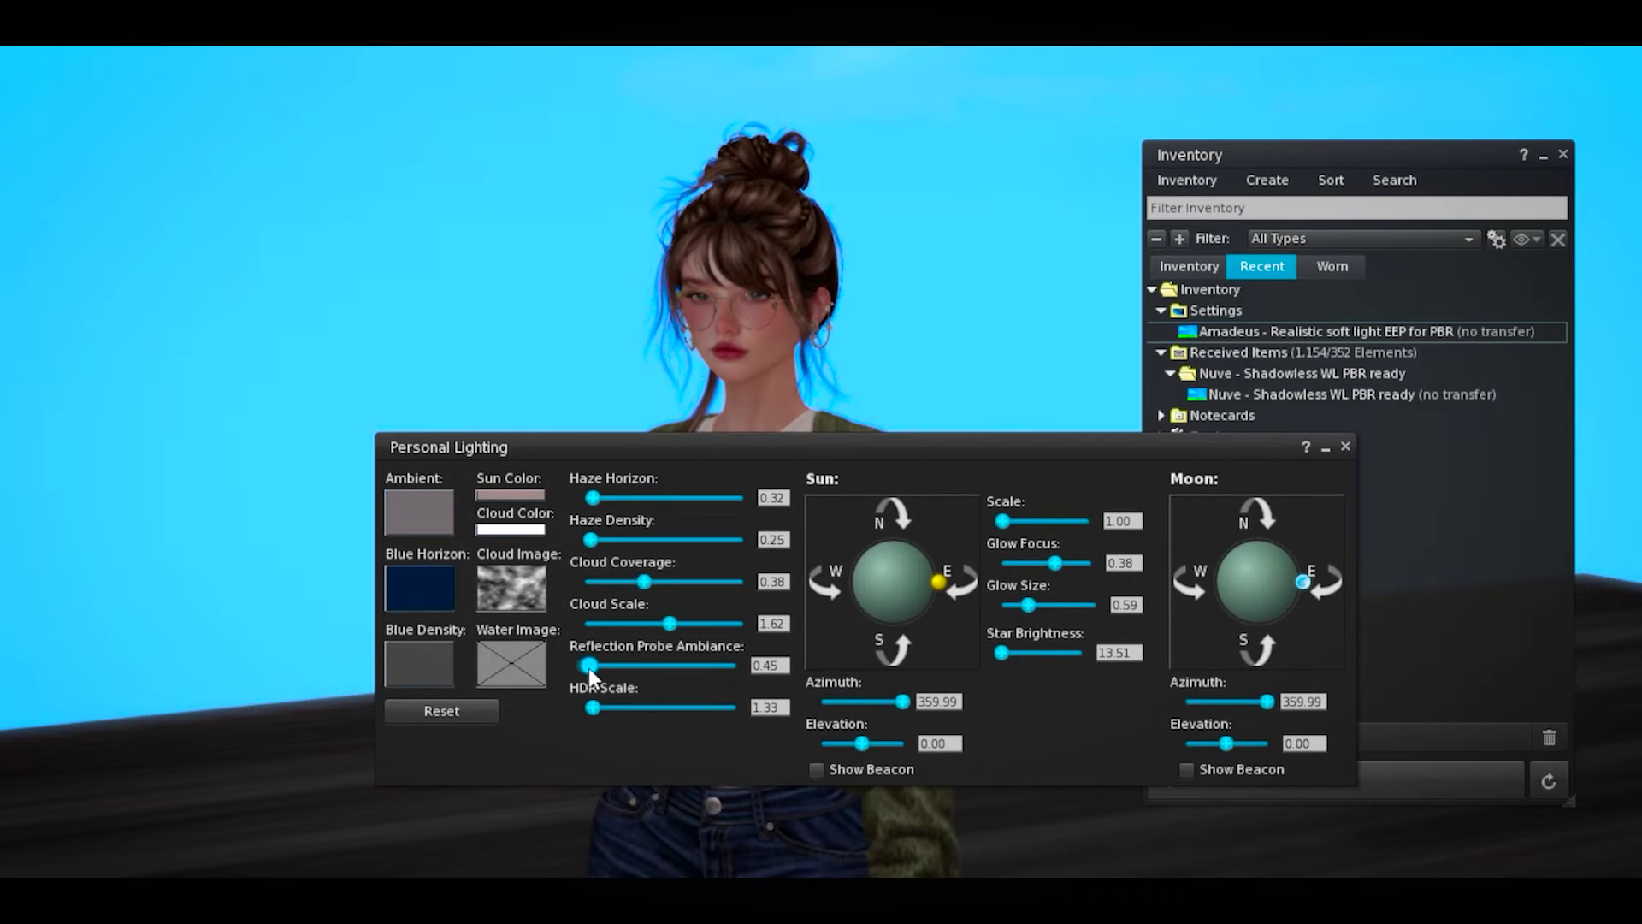
pyautogui.moveTo(573, 675); pyautogui.dragTo(586, 666)
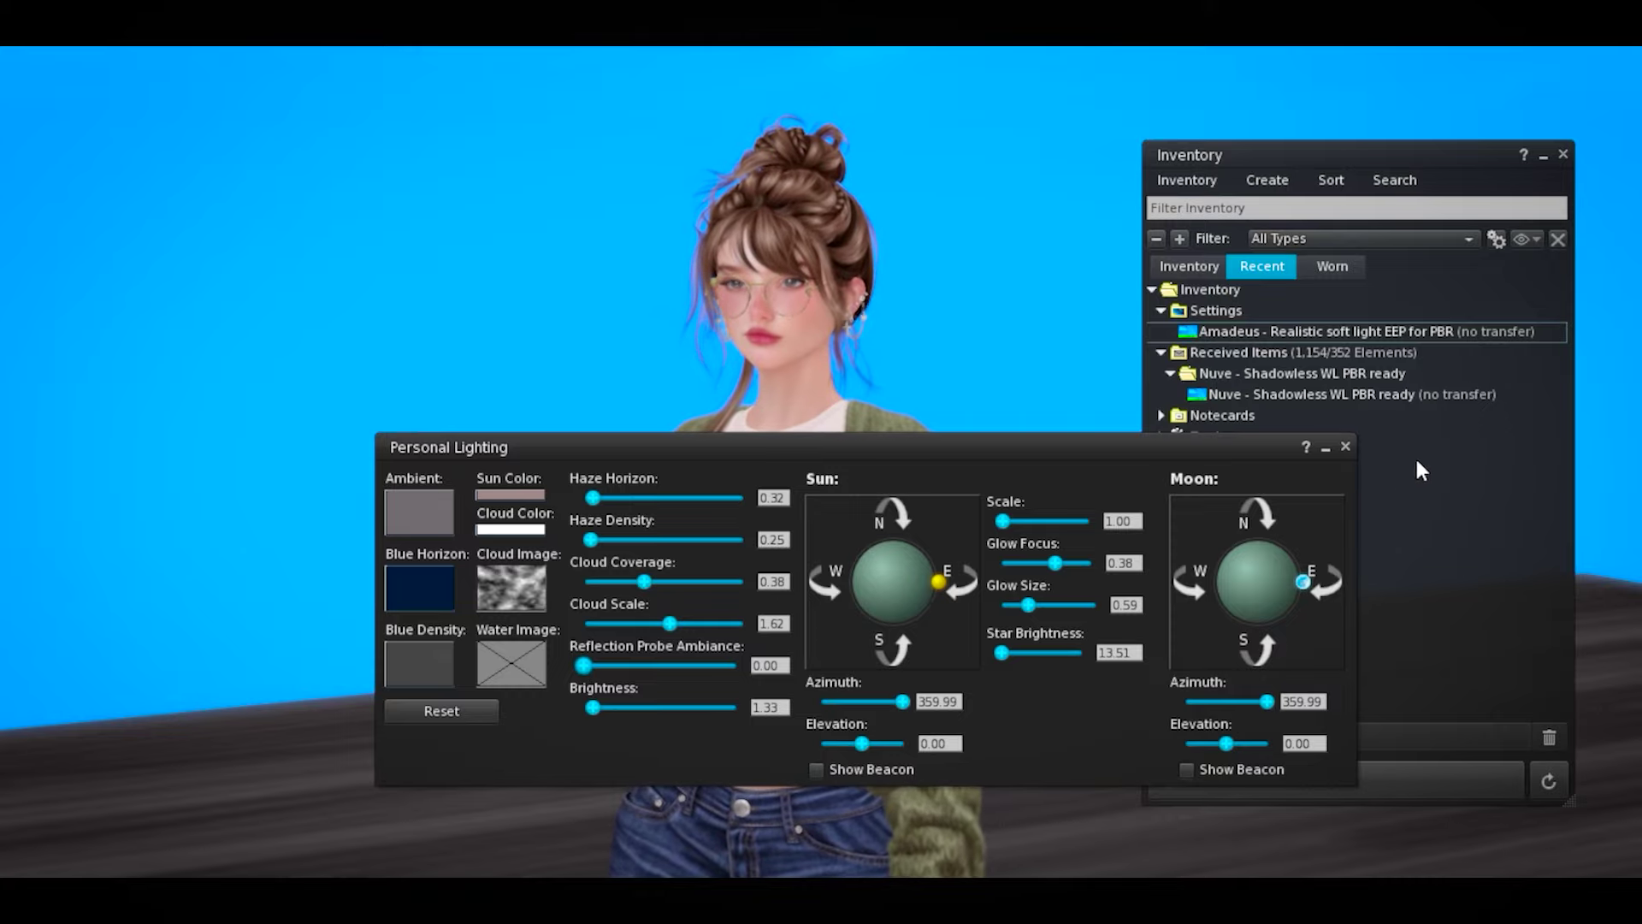
pyautogui.click(1344, 448)
# Reapply the Amadeus setting, swing the sun to azimuth 238.30, and close the windows
pyautogui.rightClick(1283, 332)
pyautogui.click(1375, 766)
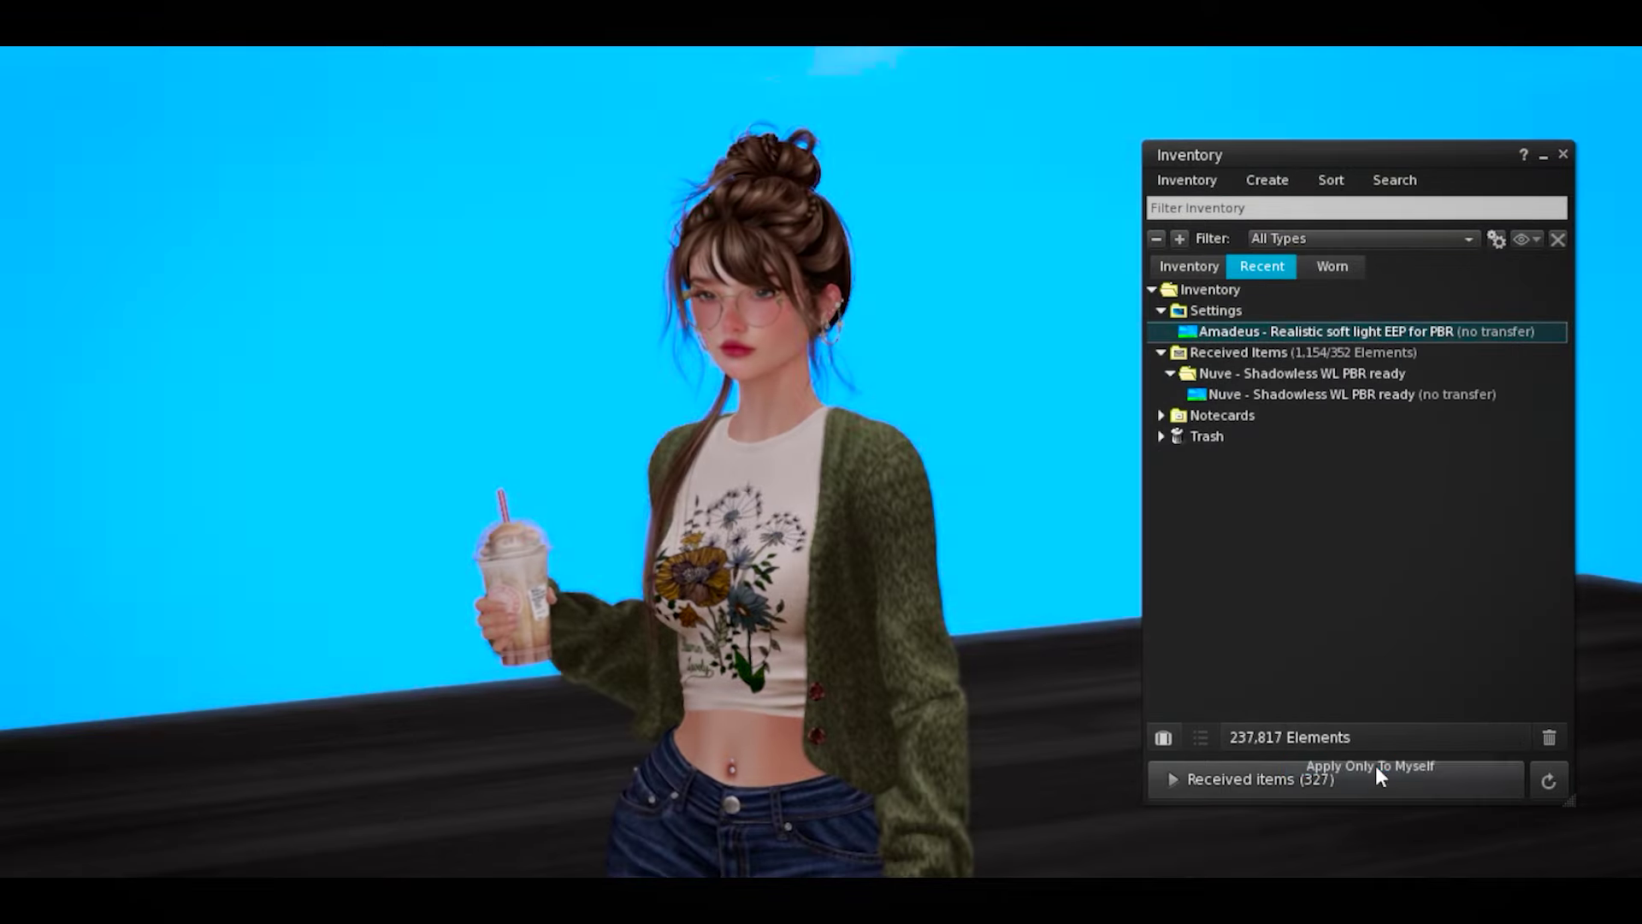
pyautogui.scroll(3, 921, 494)
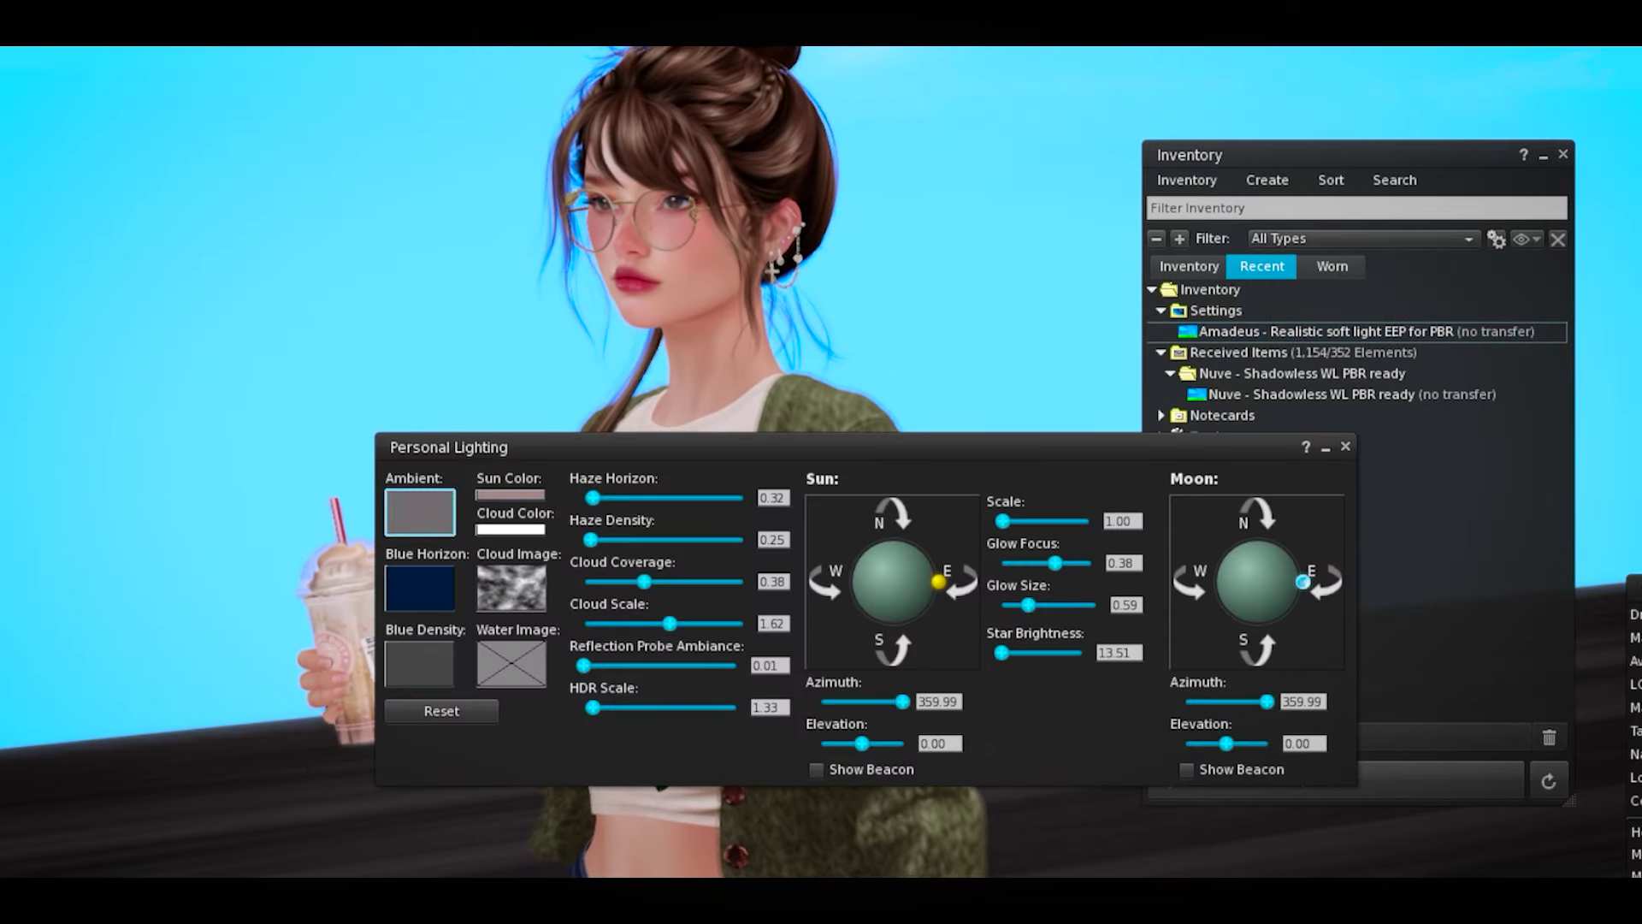
pyautogui.moveTo(903, 702)
pyautogui.mouseDown()
pyautogui.moveTo(853, 708)
pyautogui.moveTo(872, 743)
pyautogui.moveTo(859, 747)
pyautogui.moveTo(878, 698)
pyautogui.mouseUp()
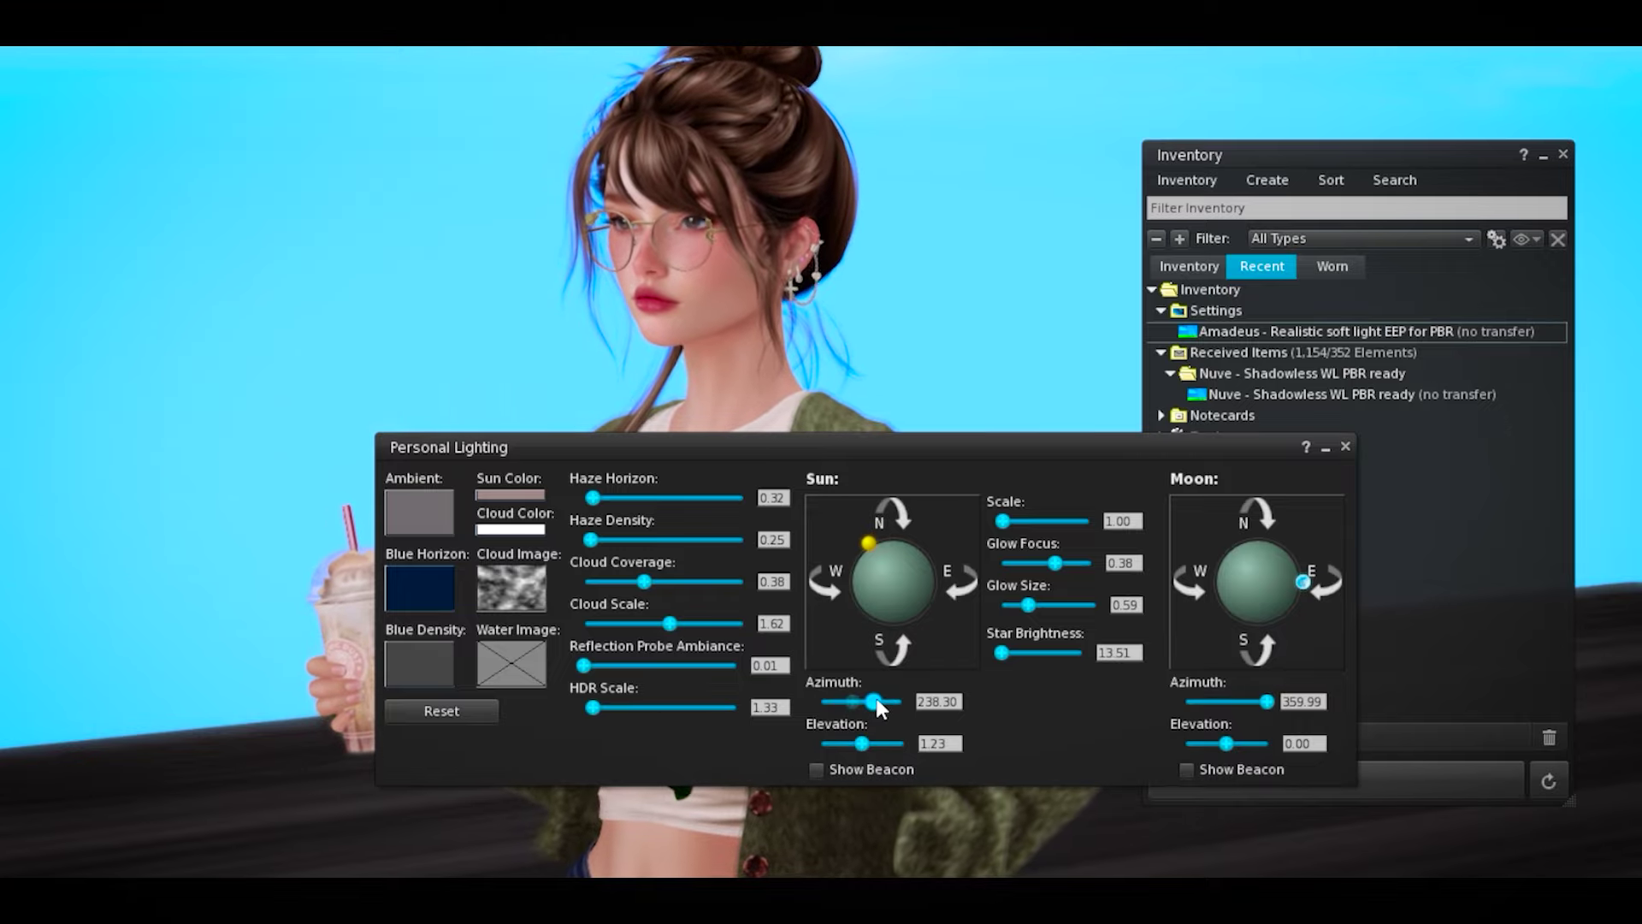
pyautogui.click(1344, 446)
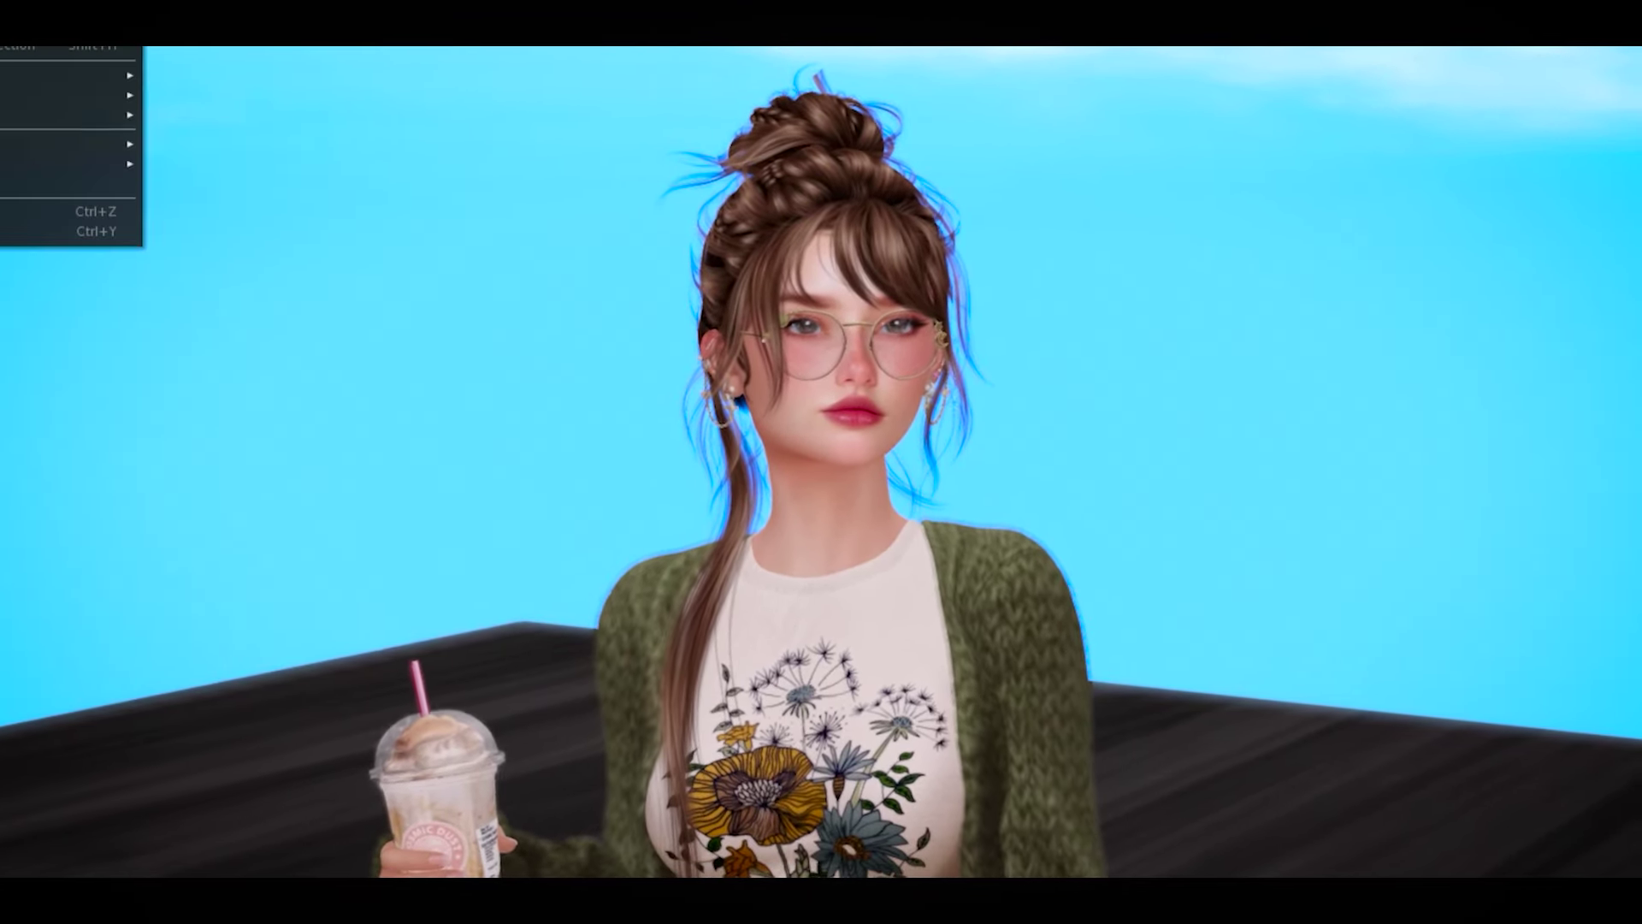
pyautogui.moveTo(37, 381)
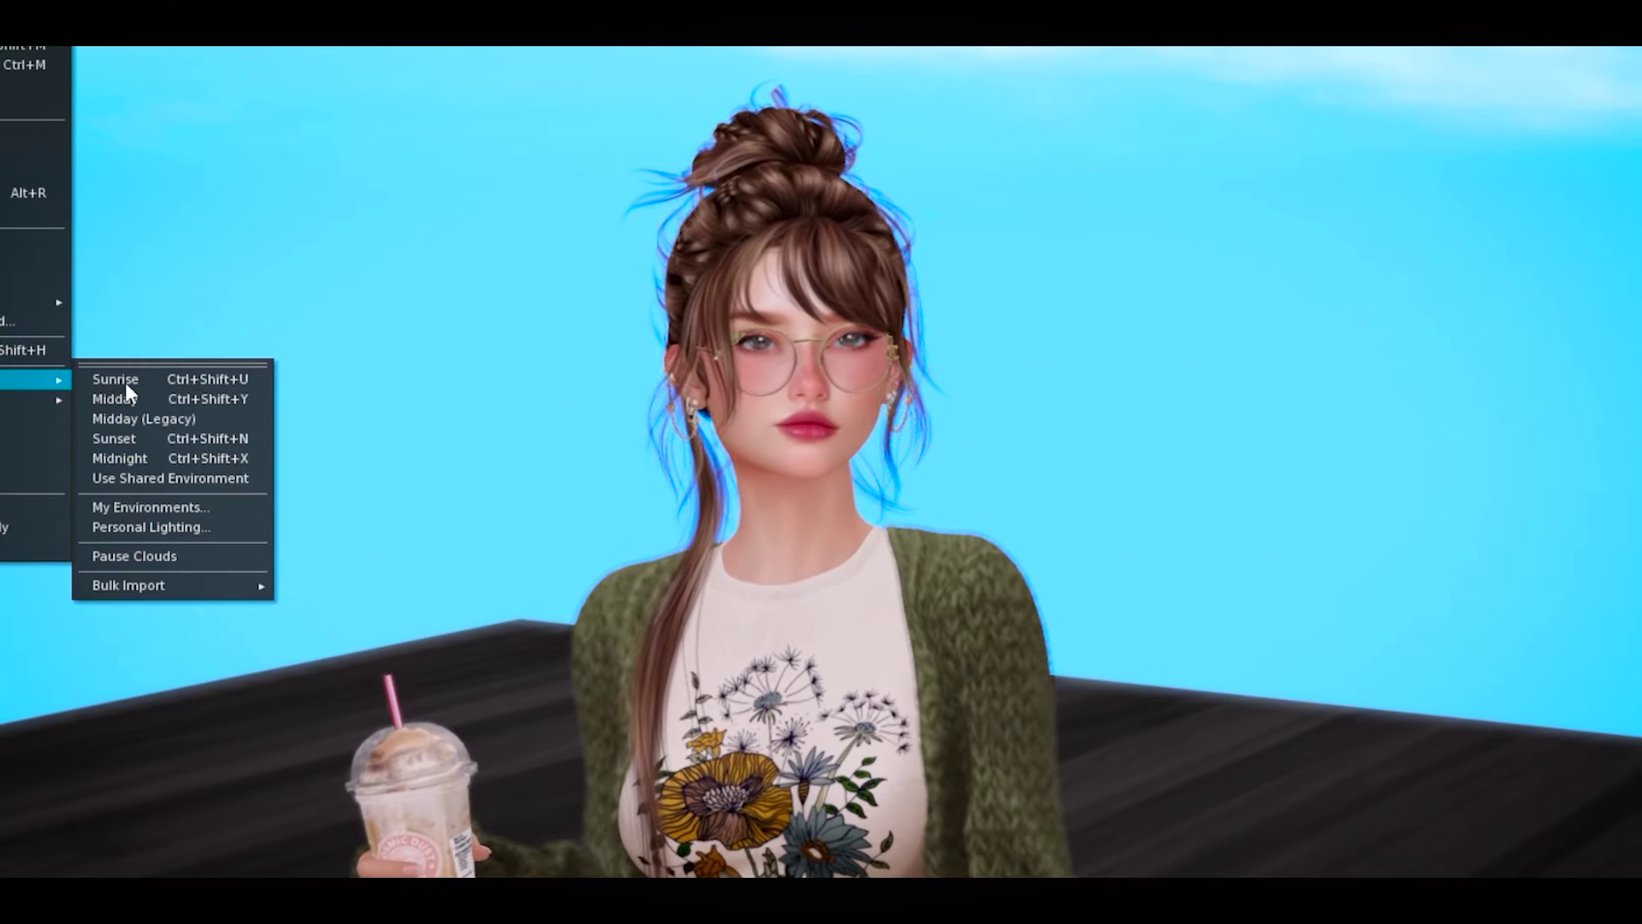
# Apply the Midday environment preset from the World menu
pyautogui.click(131, 401)
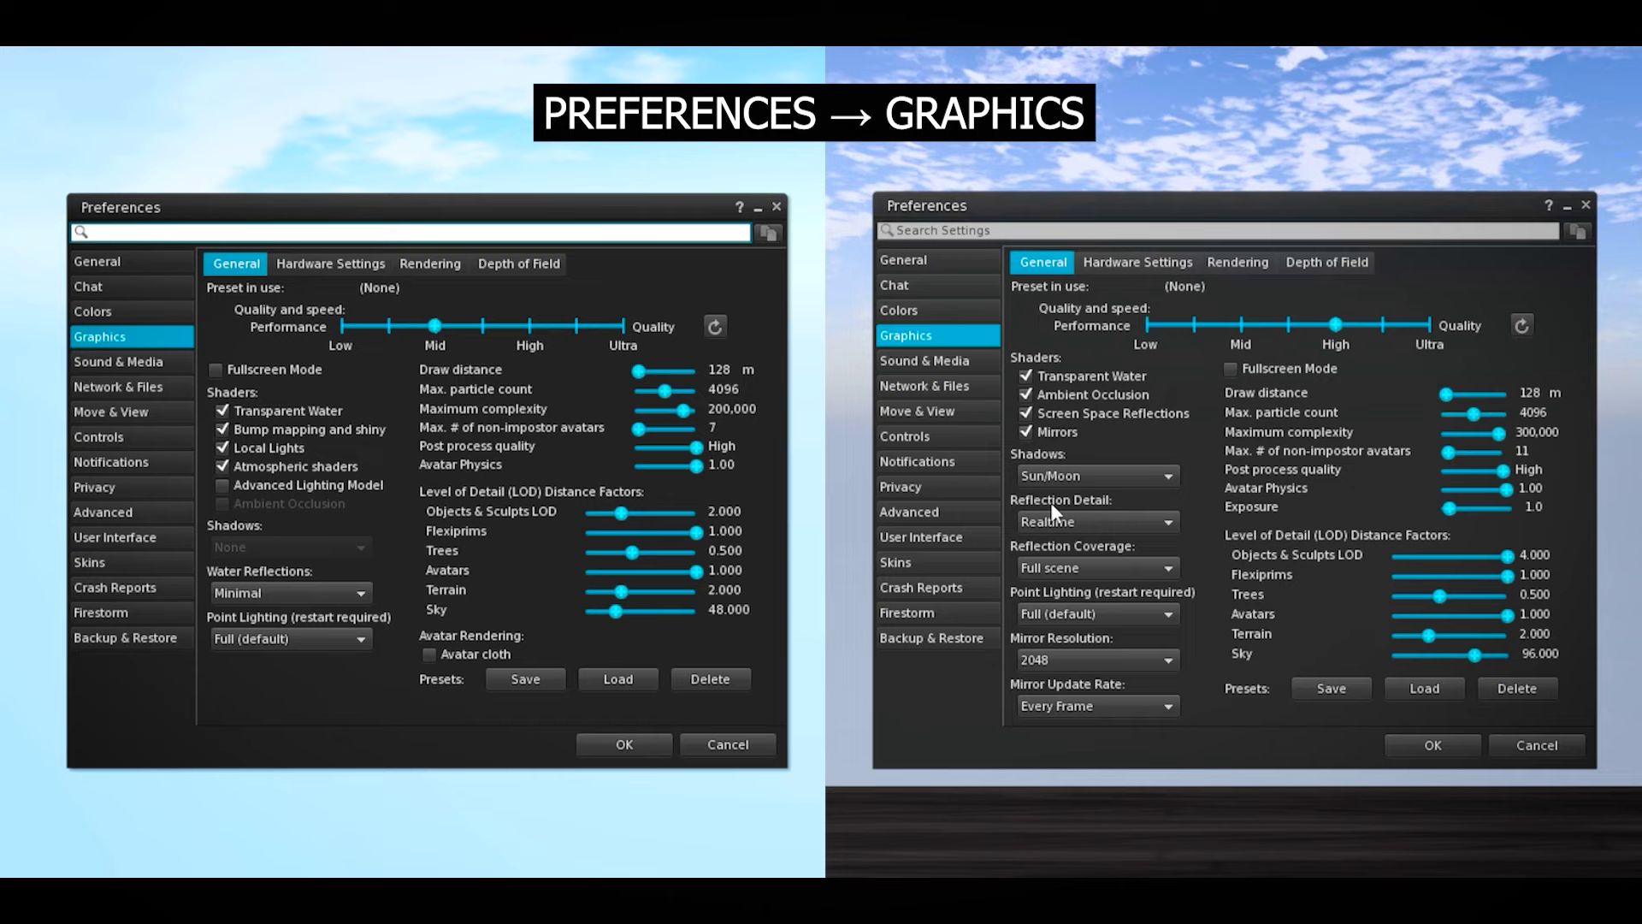
pyautogui.click(1073, 475)
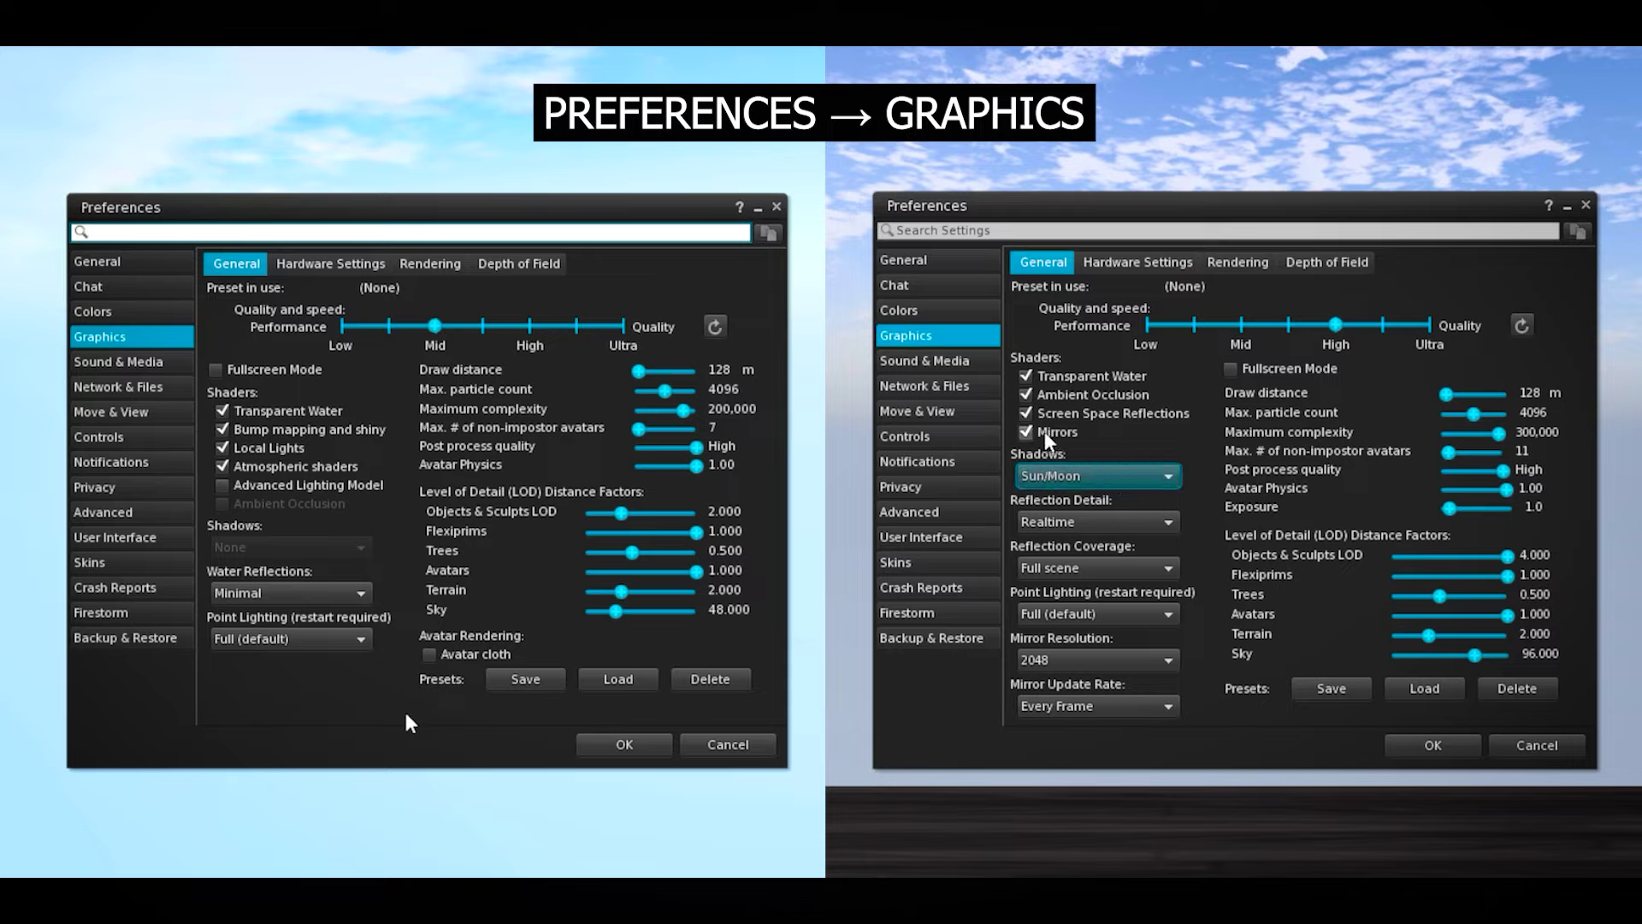
pyautogui.click(361, 637)
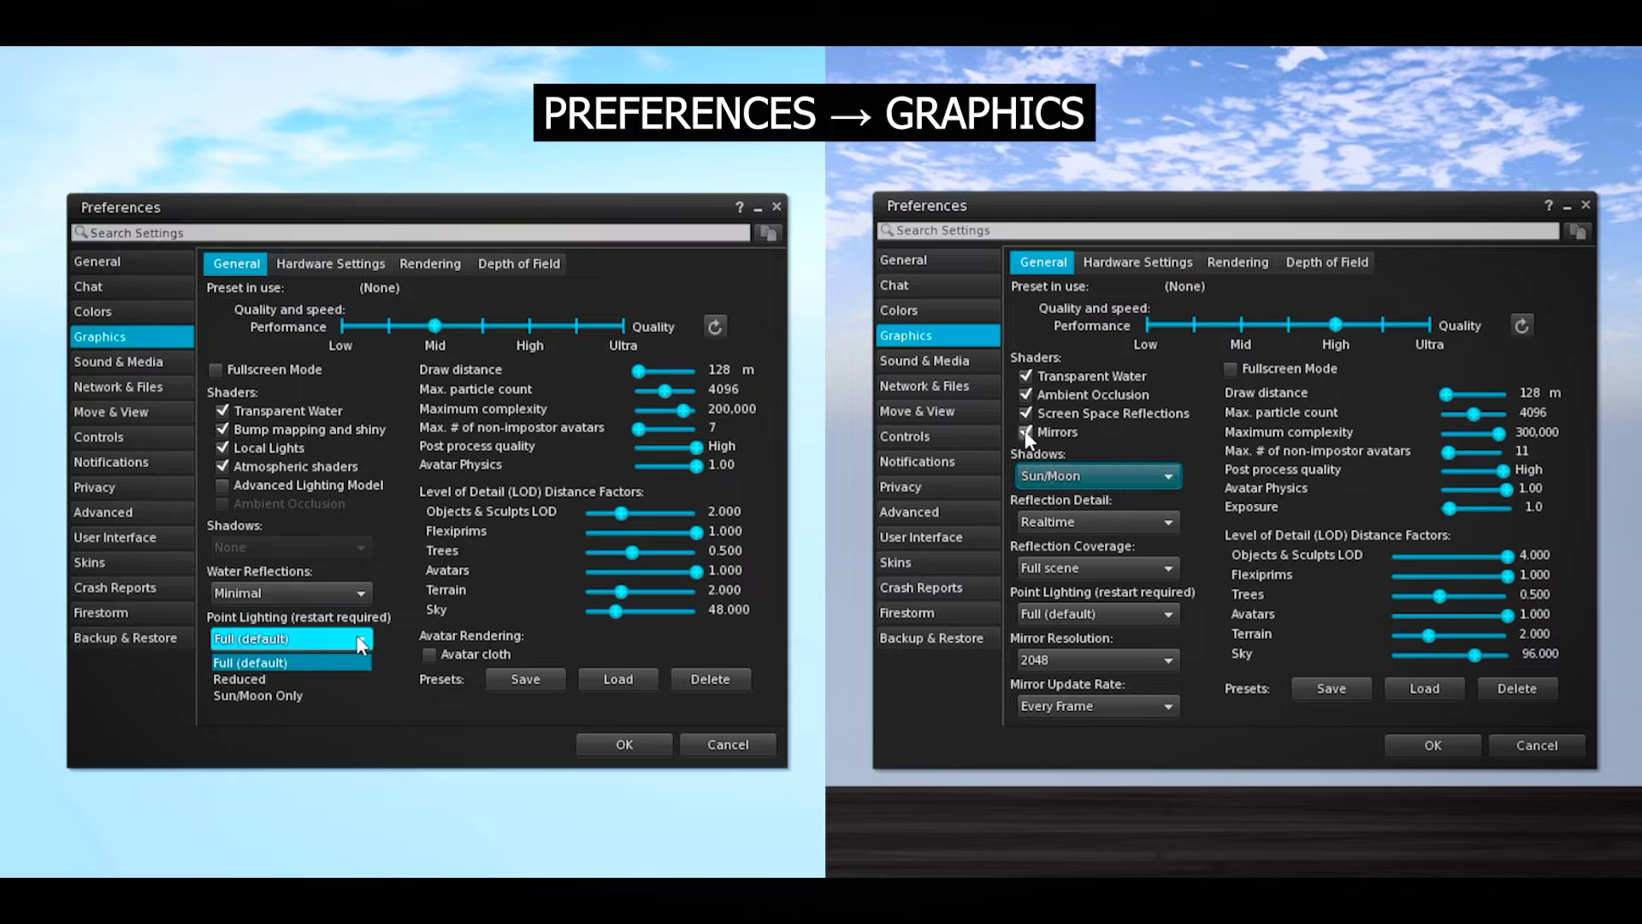
pyautogui.click(359, 640)
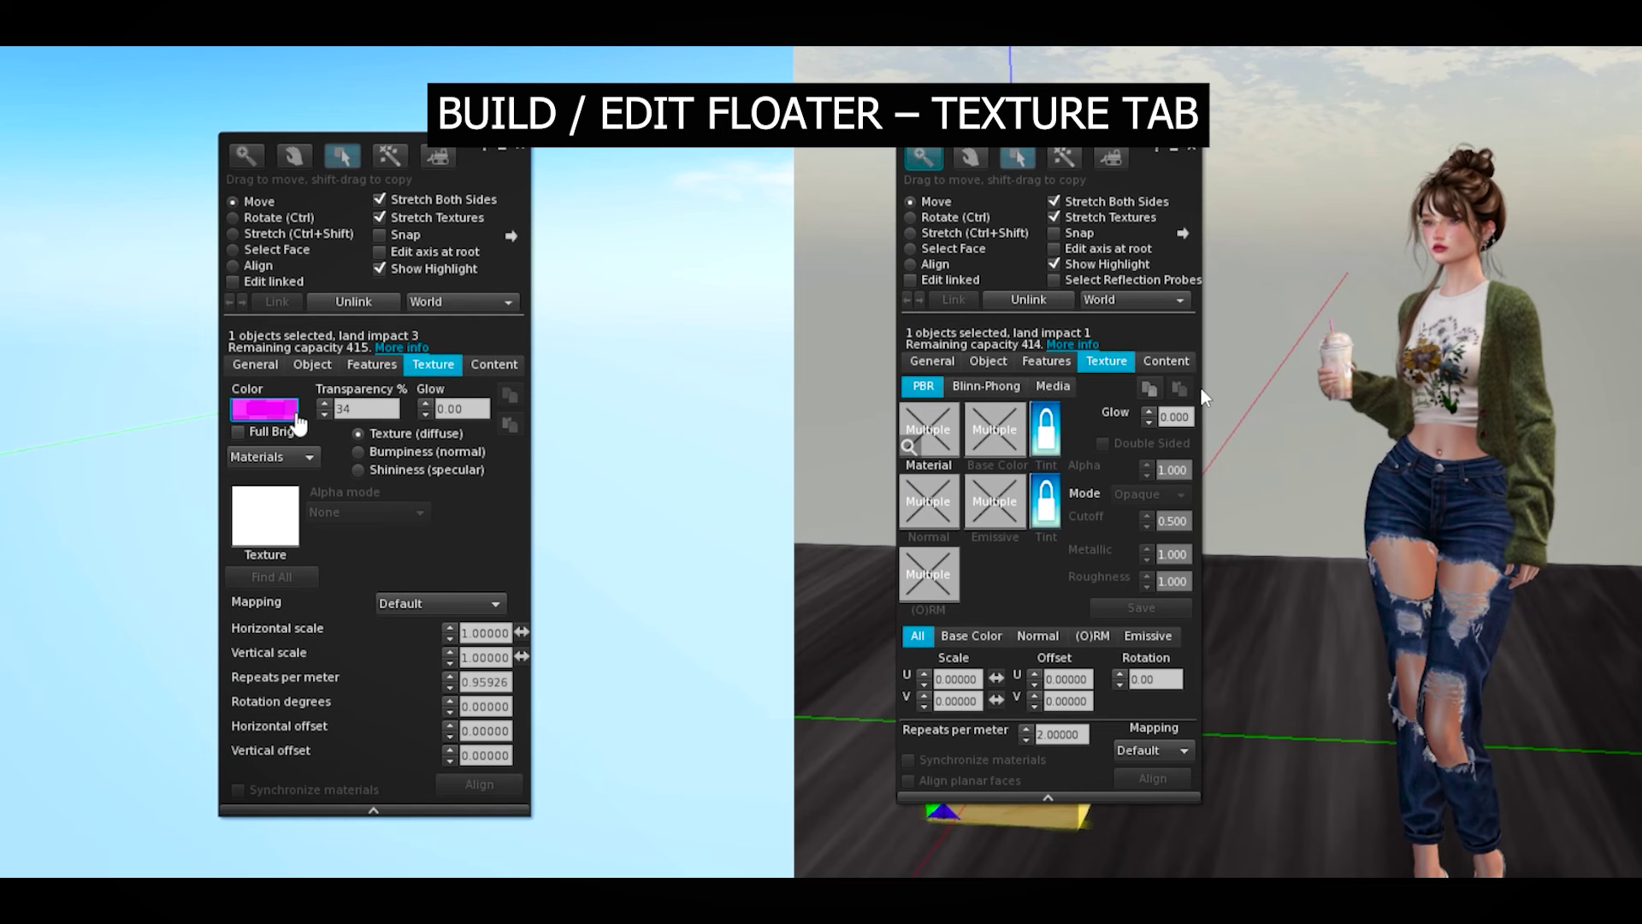
# Compare the cube's Blinn-Phong, Media and PBR texture tabs, finishing on PBR
pyautogui.click(972, 392)
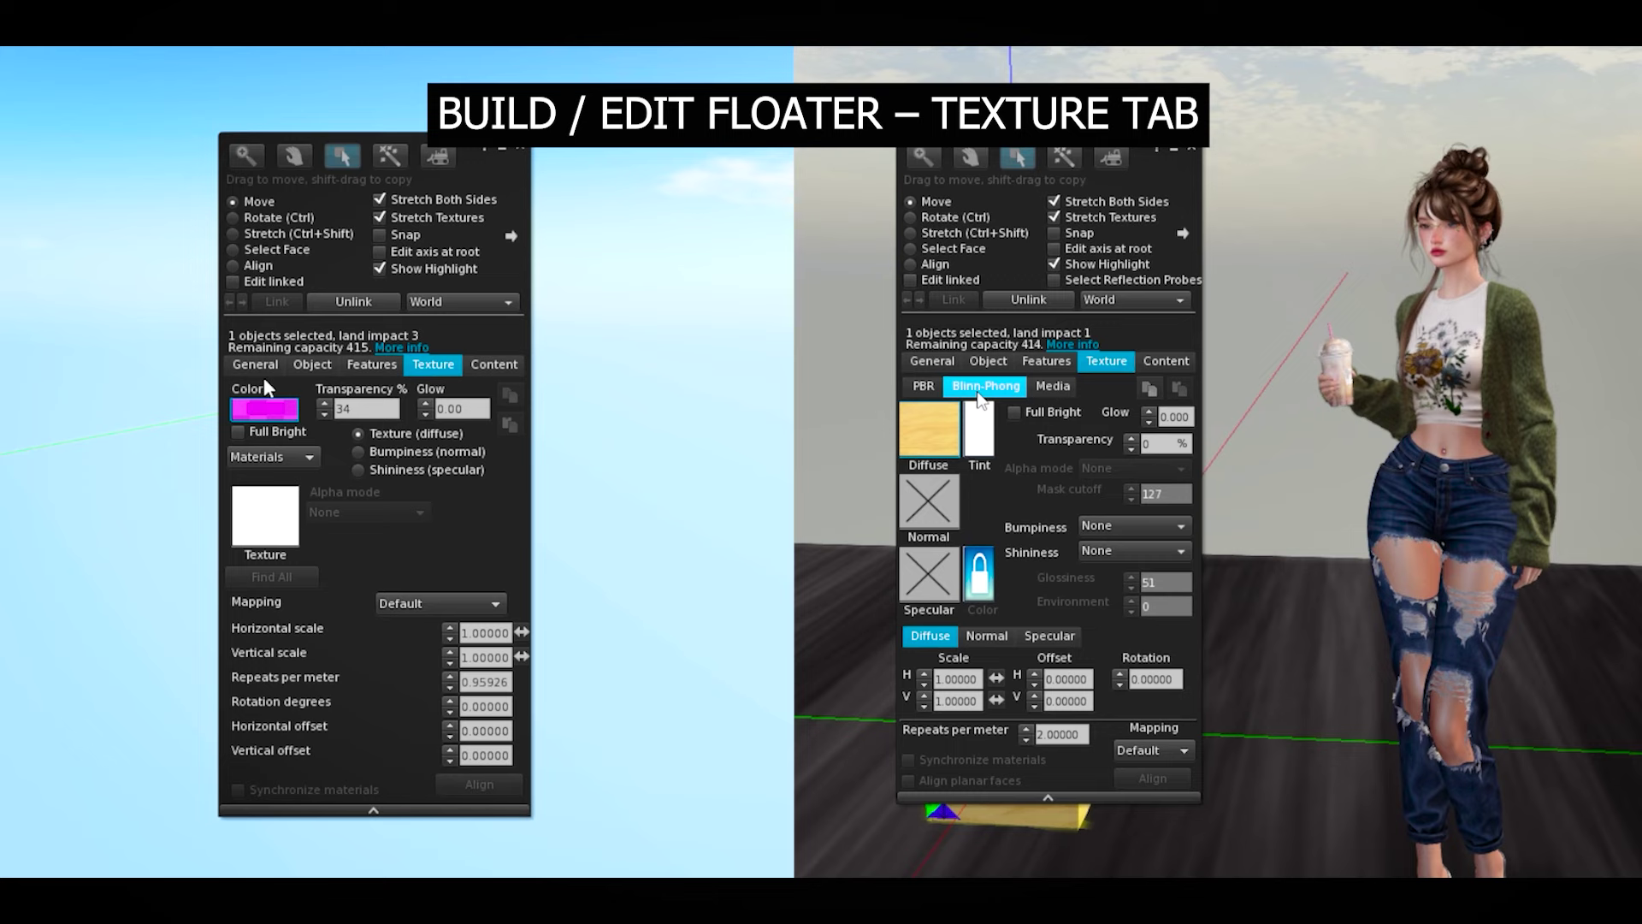
pyautogui.click(1053, 385)
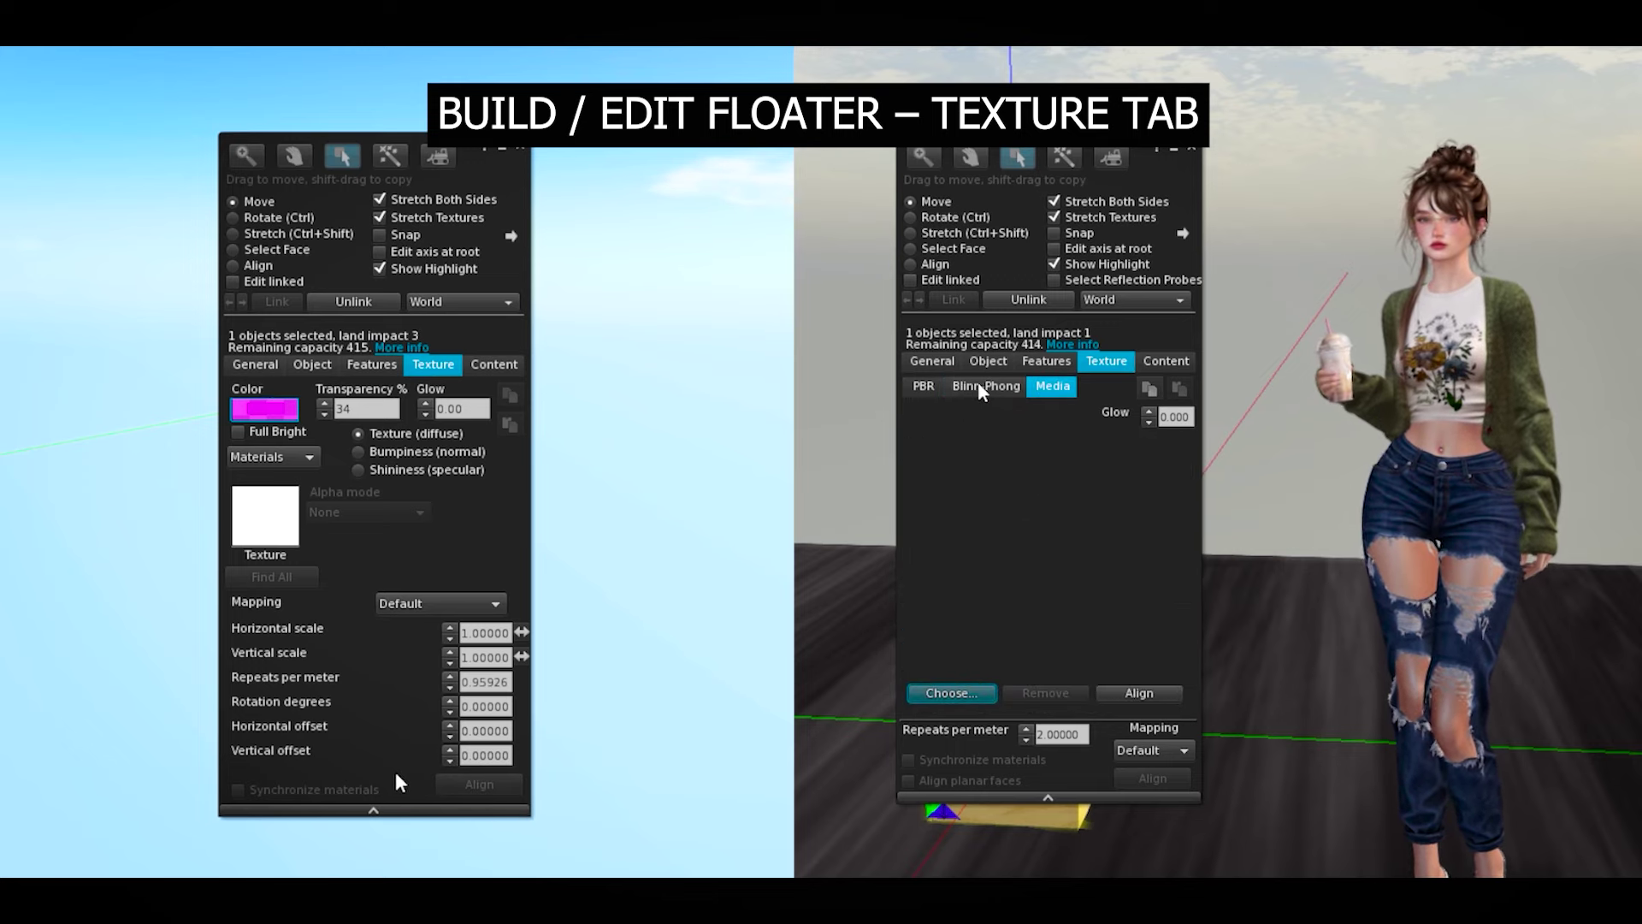
pyautogui.click(932, 389)
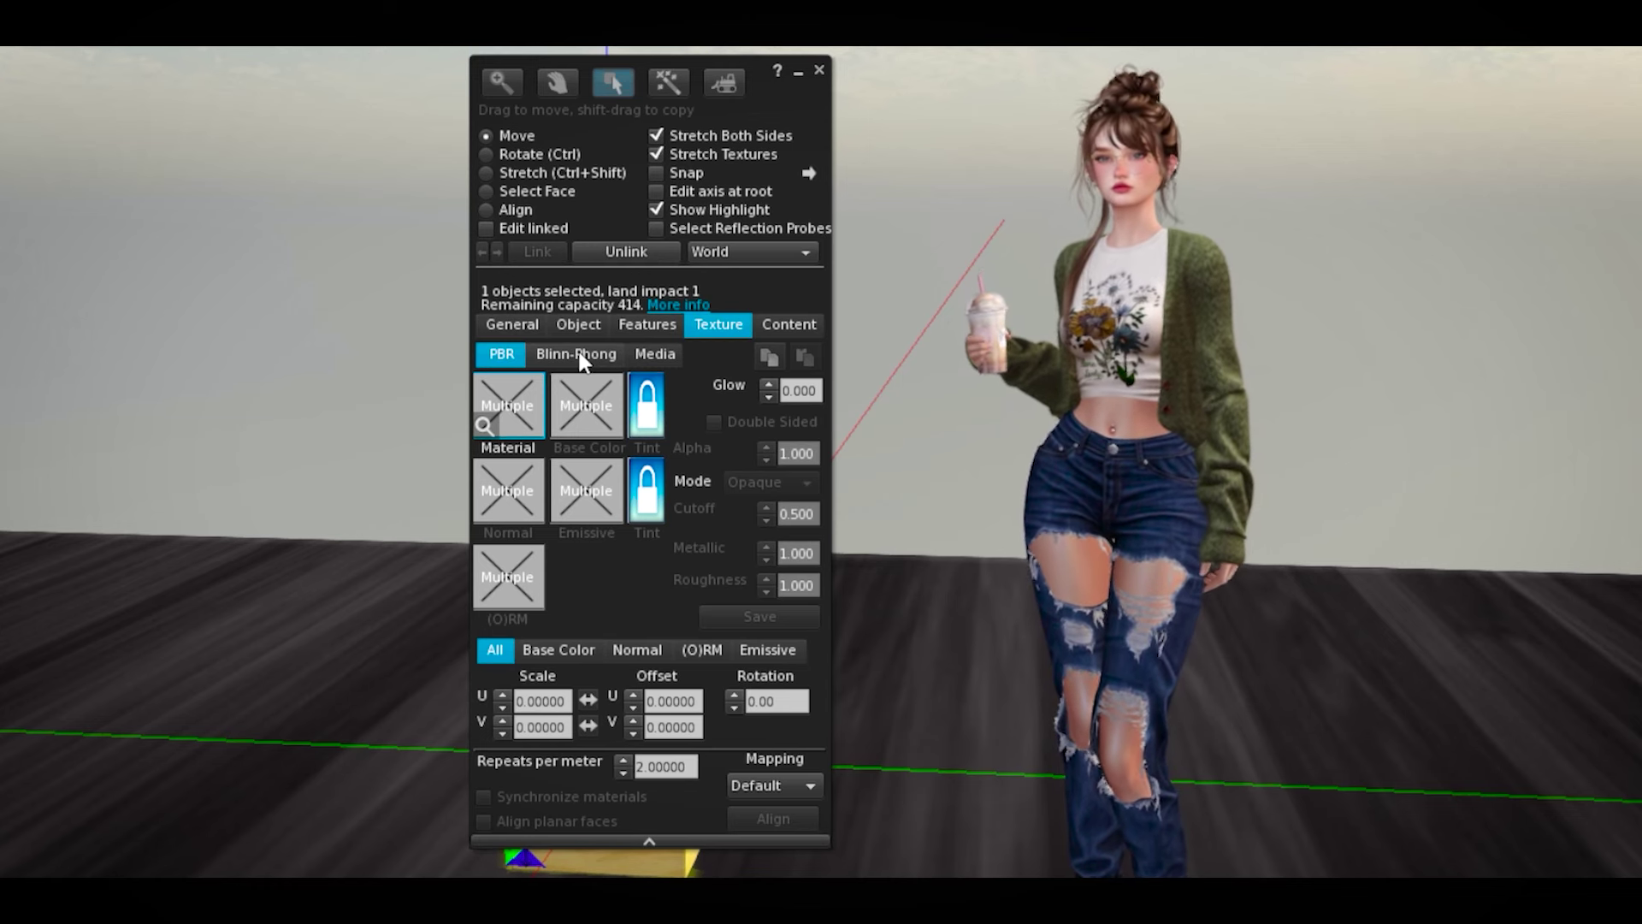
pyautogui.click(584, 359)
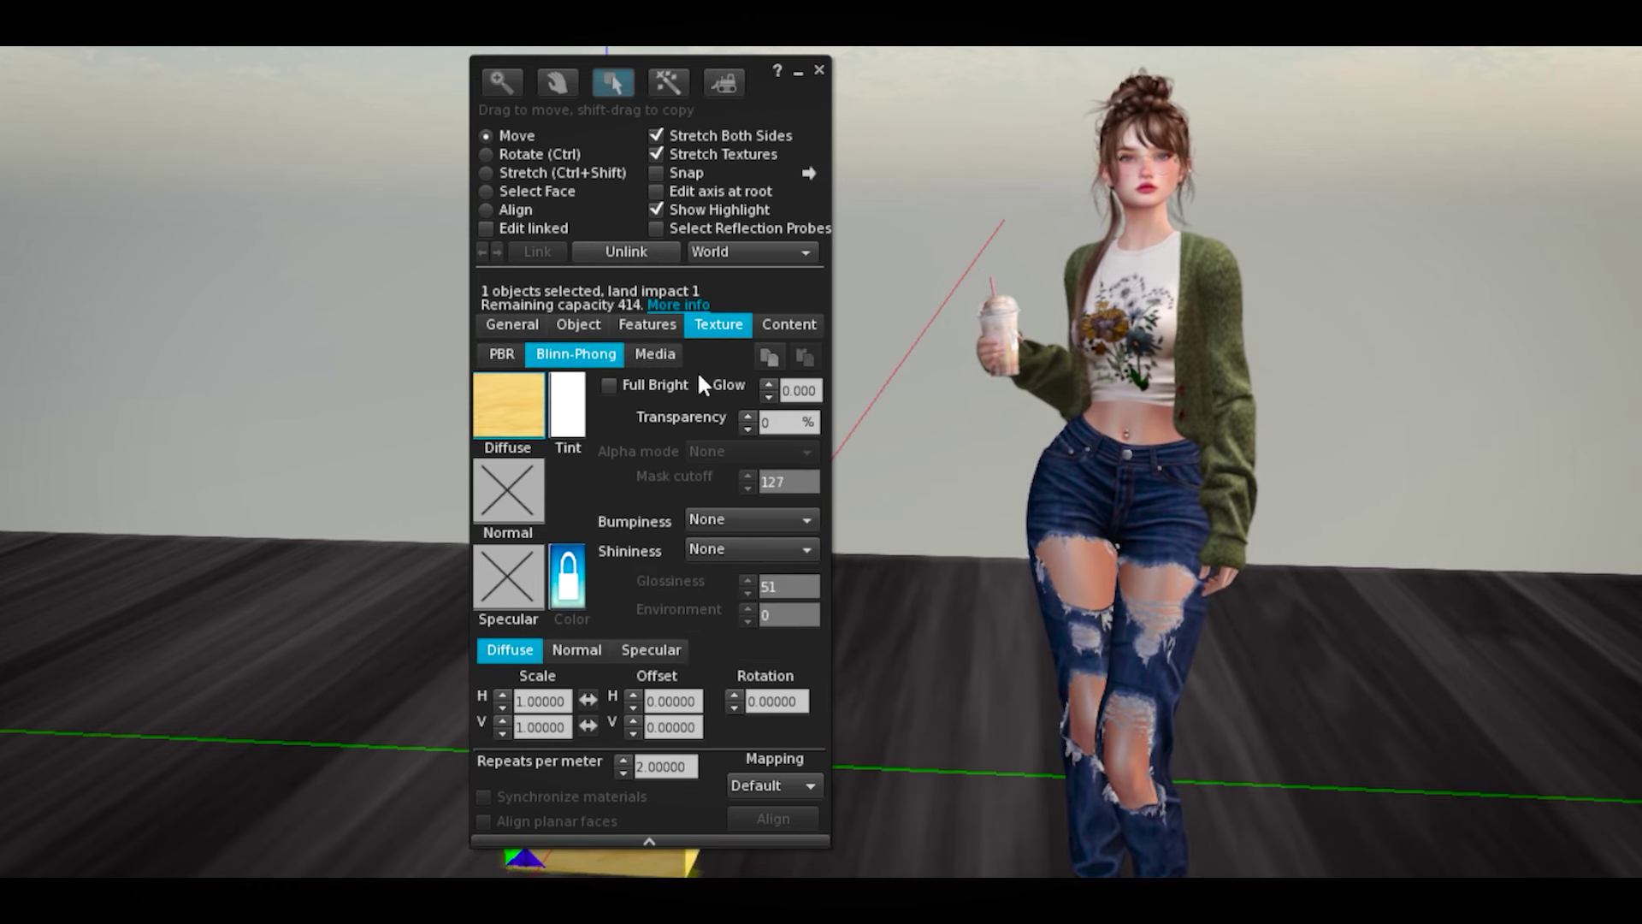
pyautogui.click(648, 354)
pyautogui.click(590, 359)
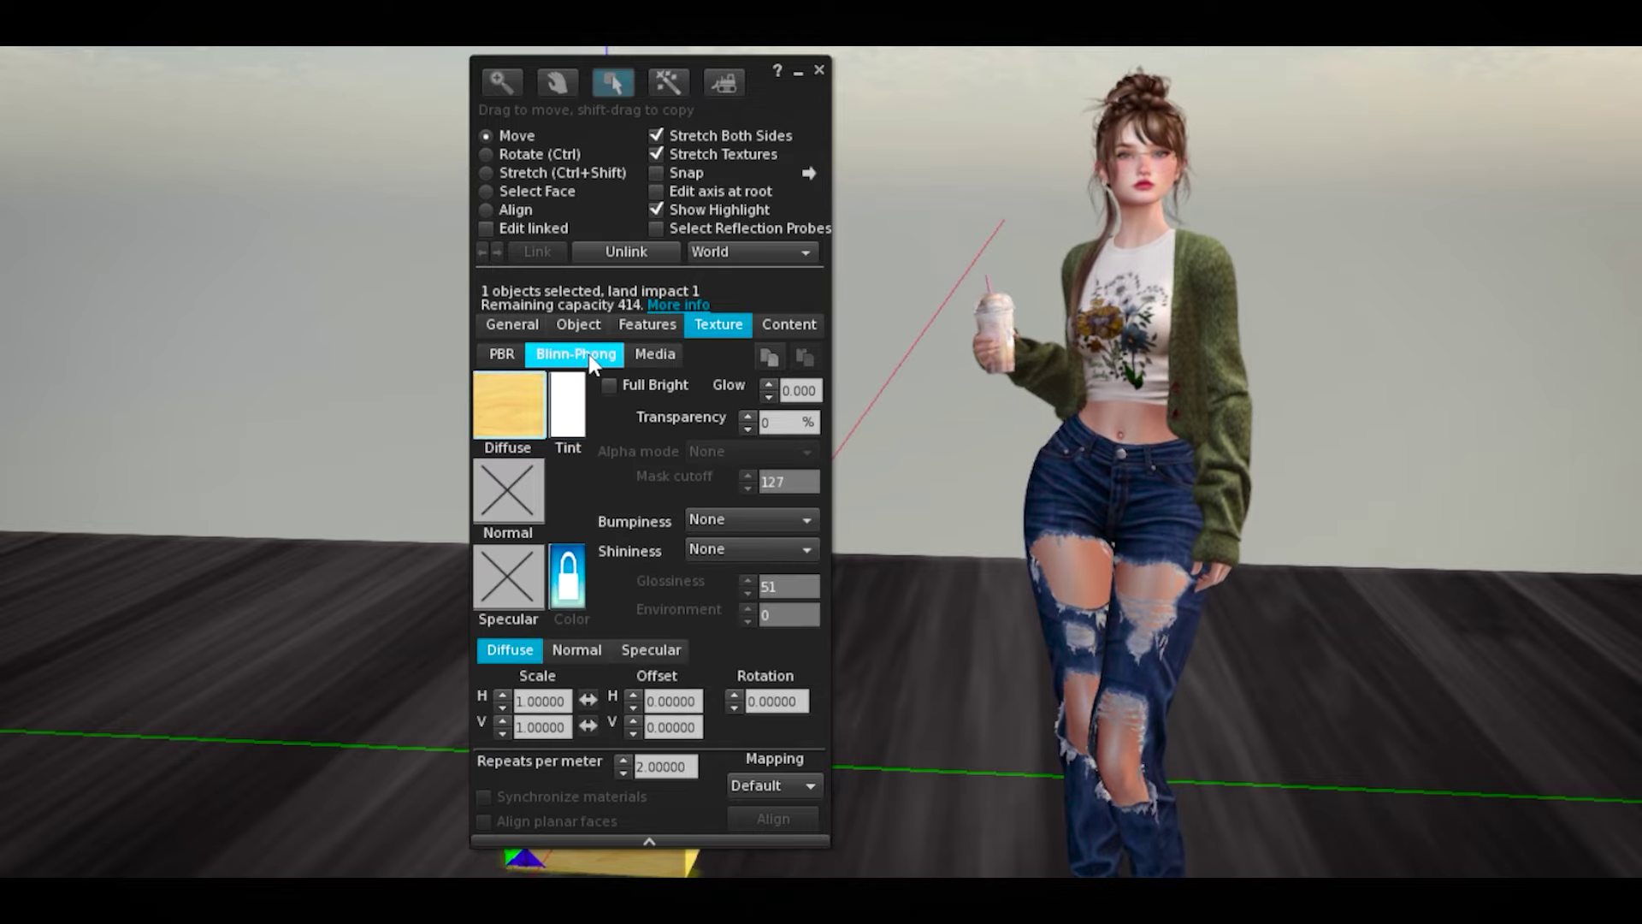
pyautogui.click(501, 356)
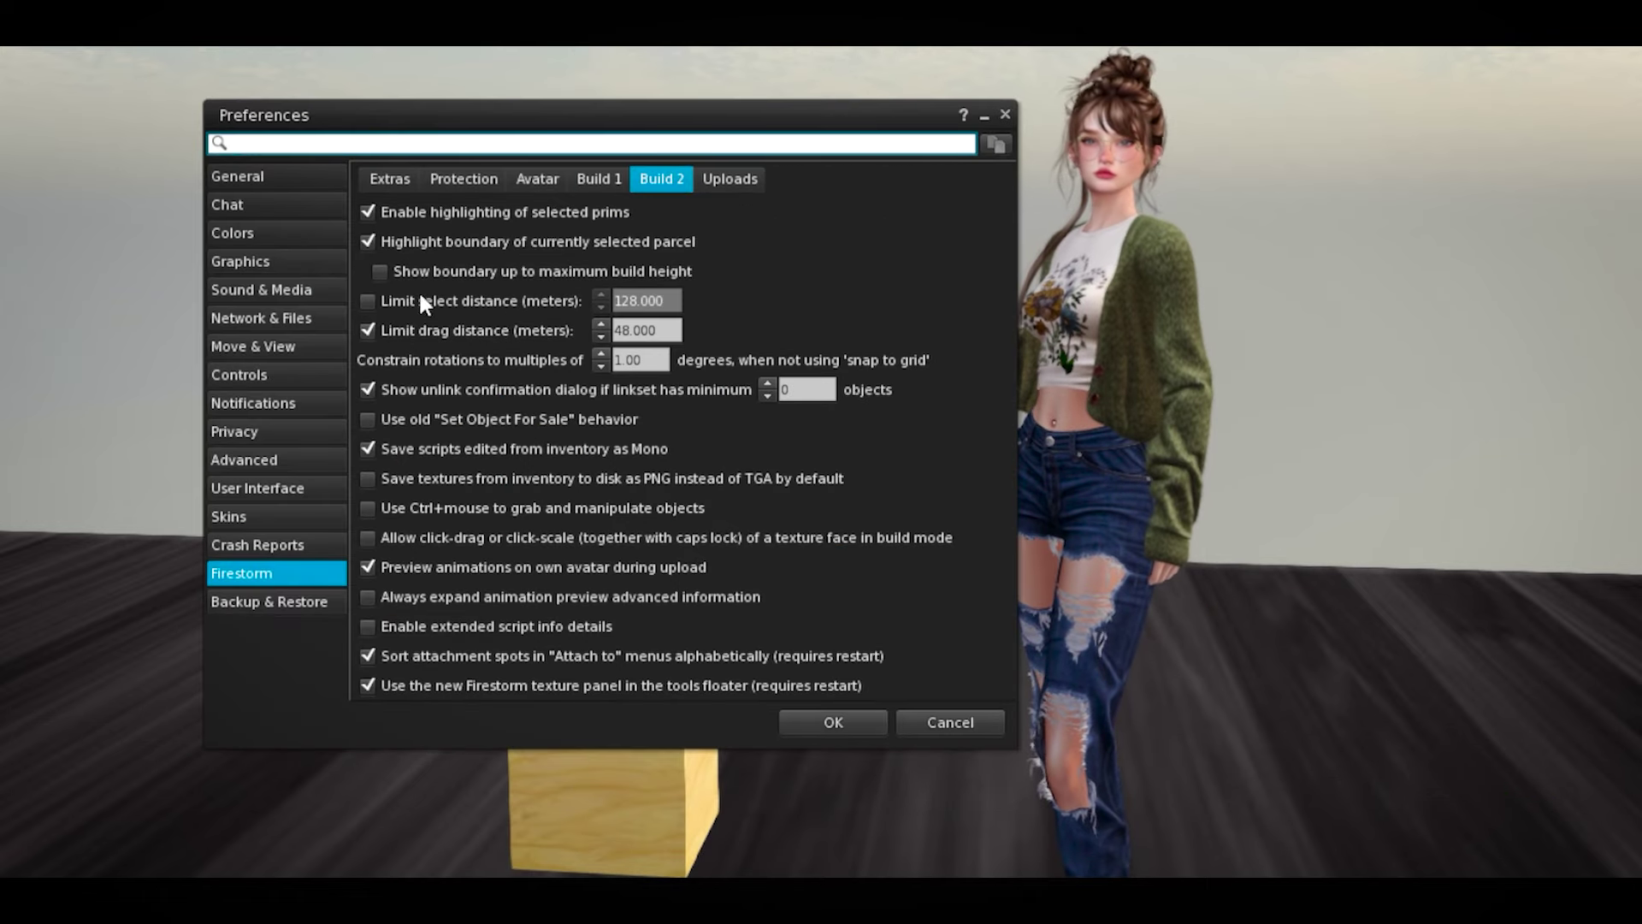
# Uncheck 'Use the new Firestorm texture panel in the tools floater' under Build 2 preferences
pyautogui.click(241, 593)
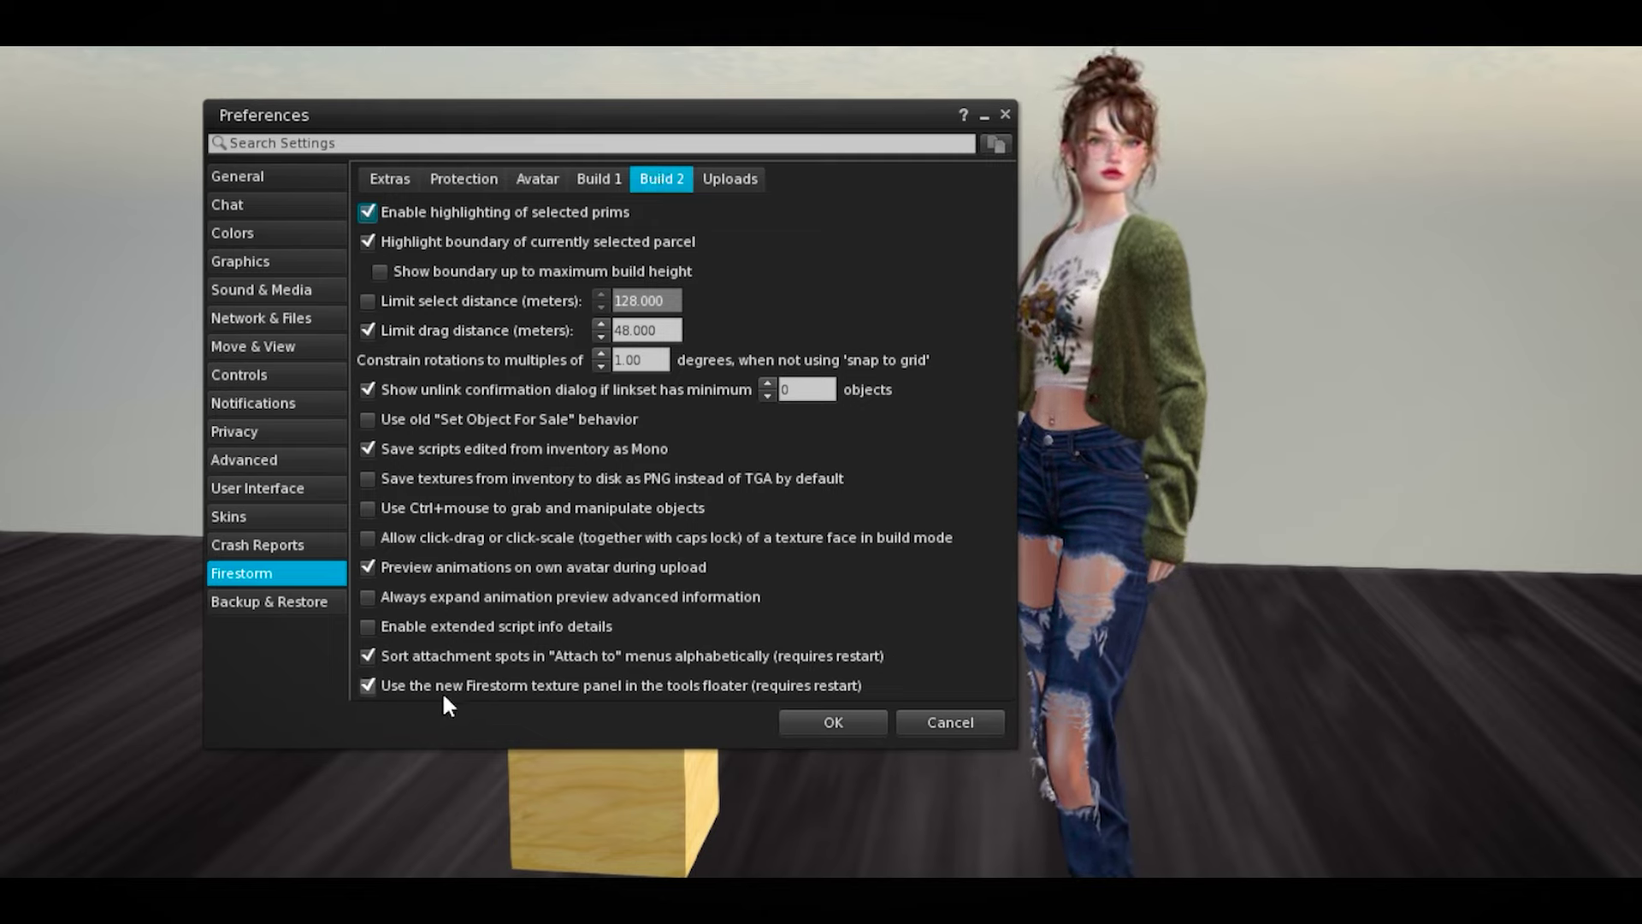
pyautogui.click(601, 683)
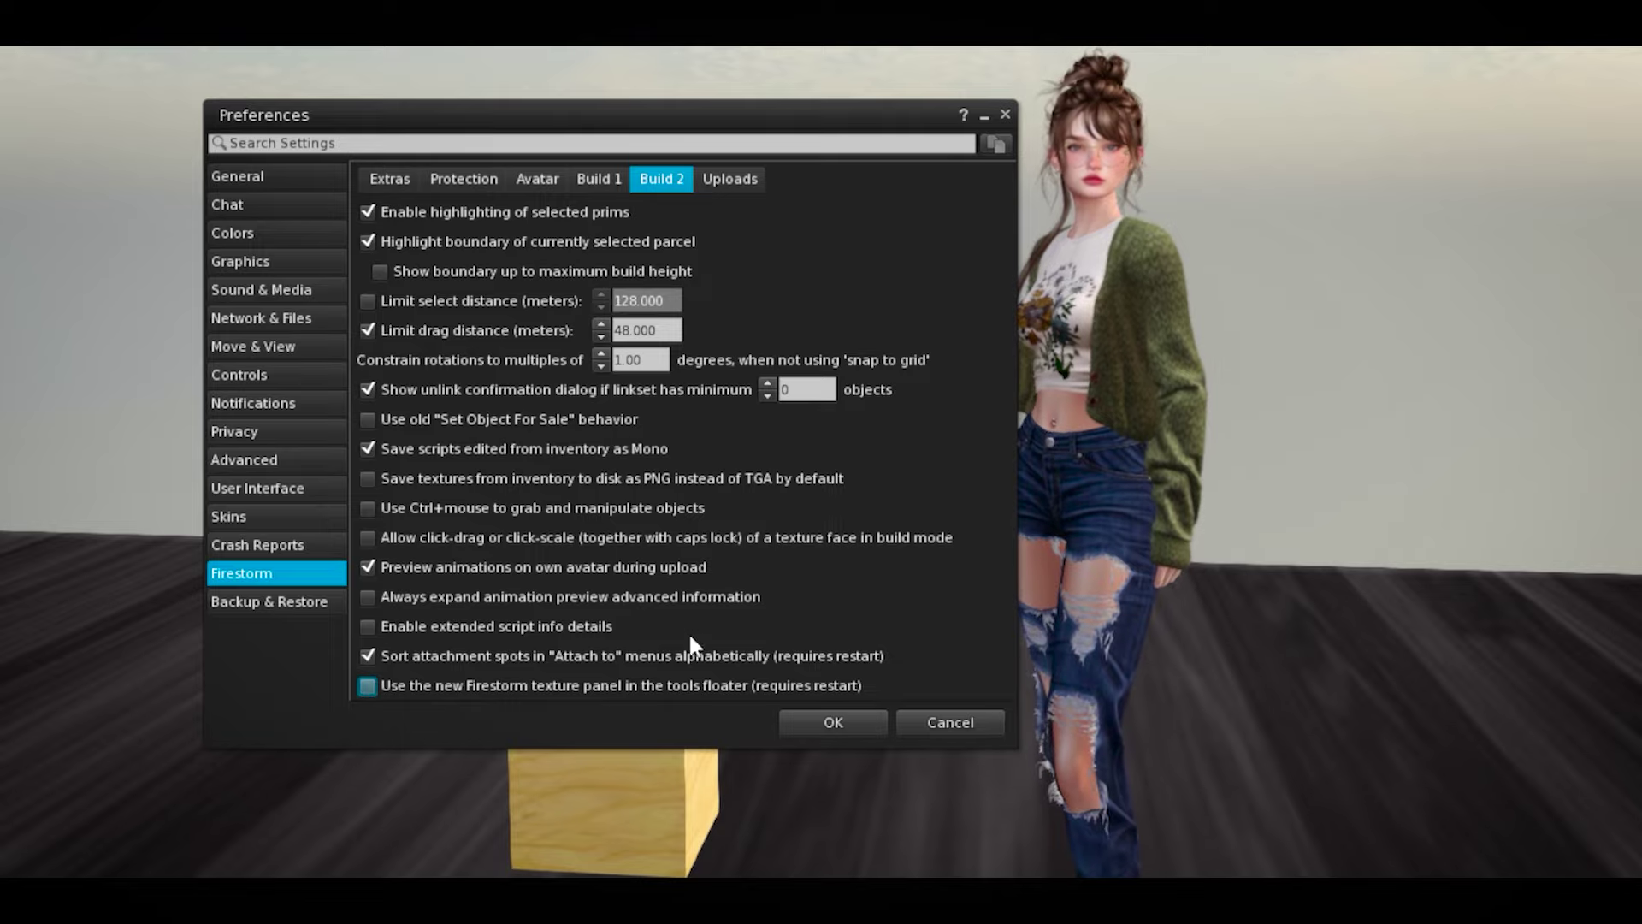
pyautogui.click(823, 718)
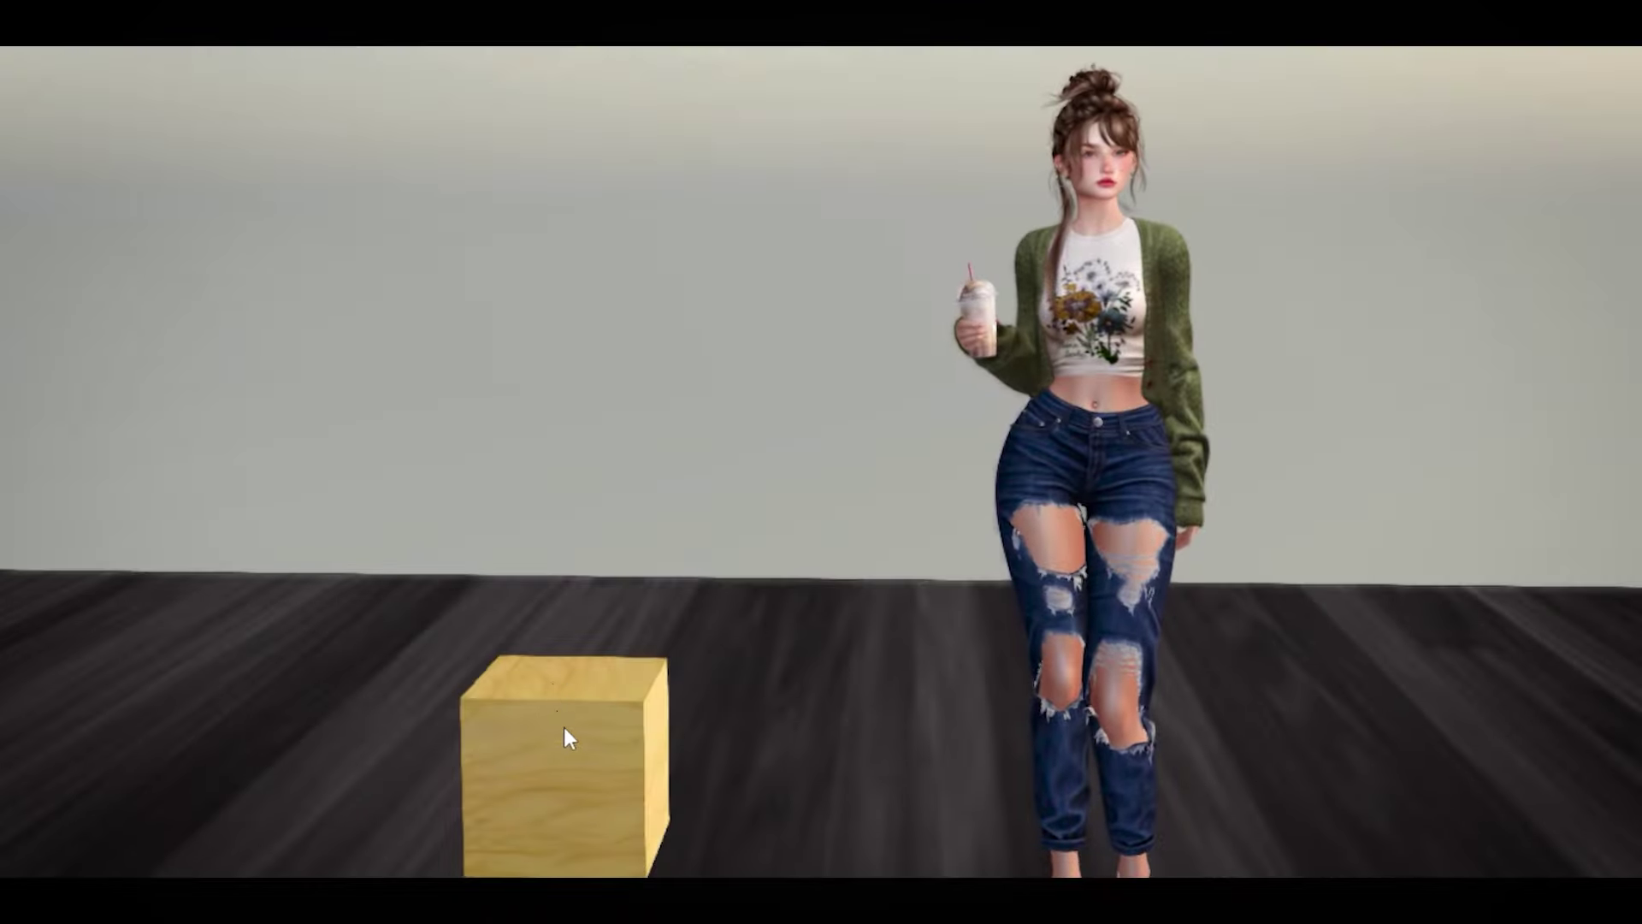
pyautogui.rightClick(563, 727)
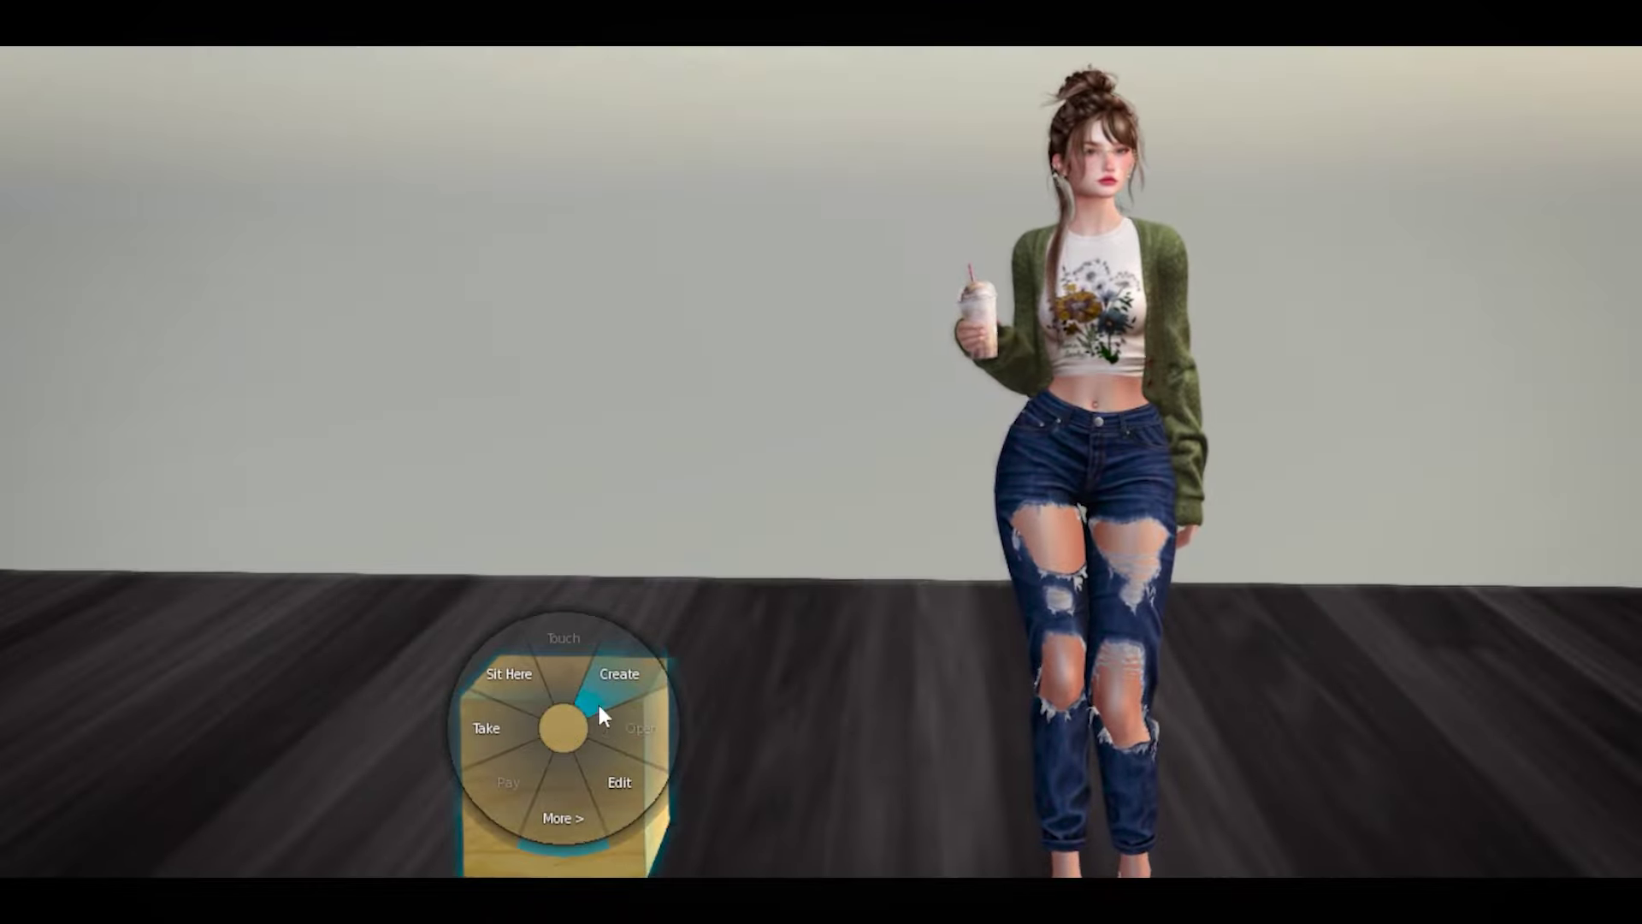
pyautogui.click(611, 771)
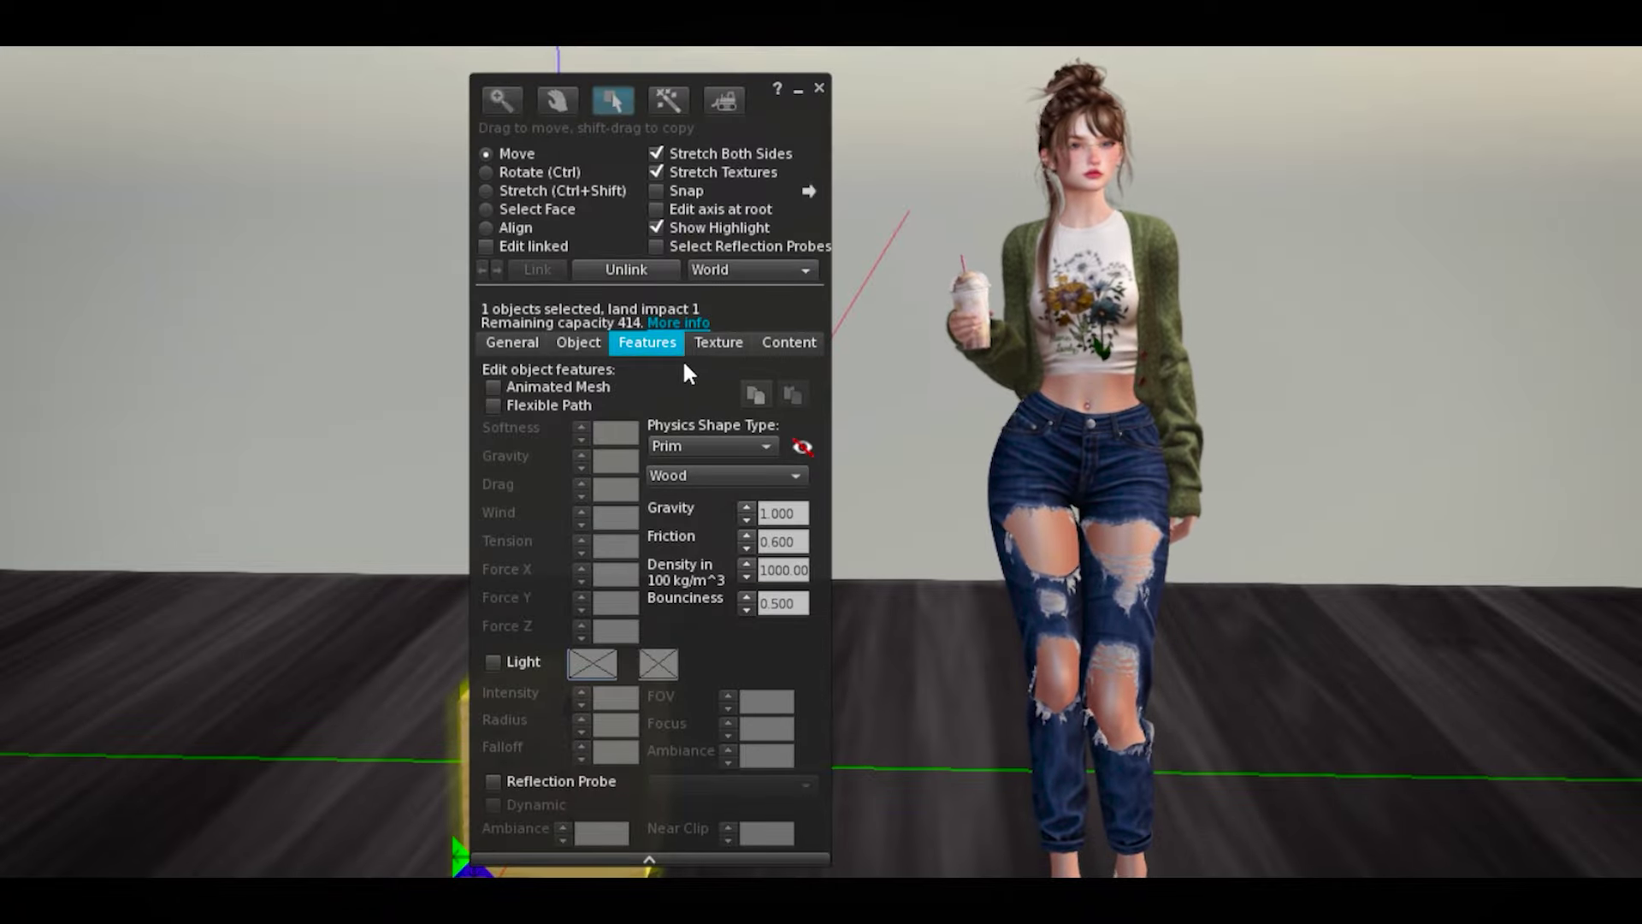
pyautogui.click(719, 342)
pyautogui.moveTo(781, 283)
pyautogui.mouseDown()
pyautogui.moveTo(913, 253)
pyautogui.moveTo(679, 256)
pyautogui.mouseUp()
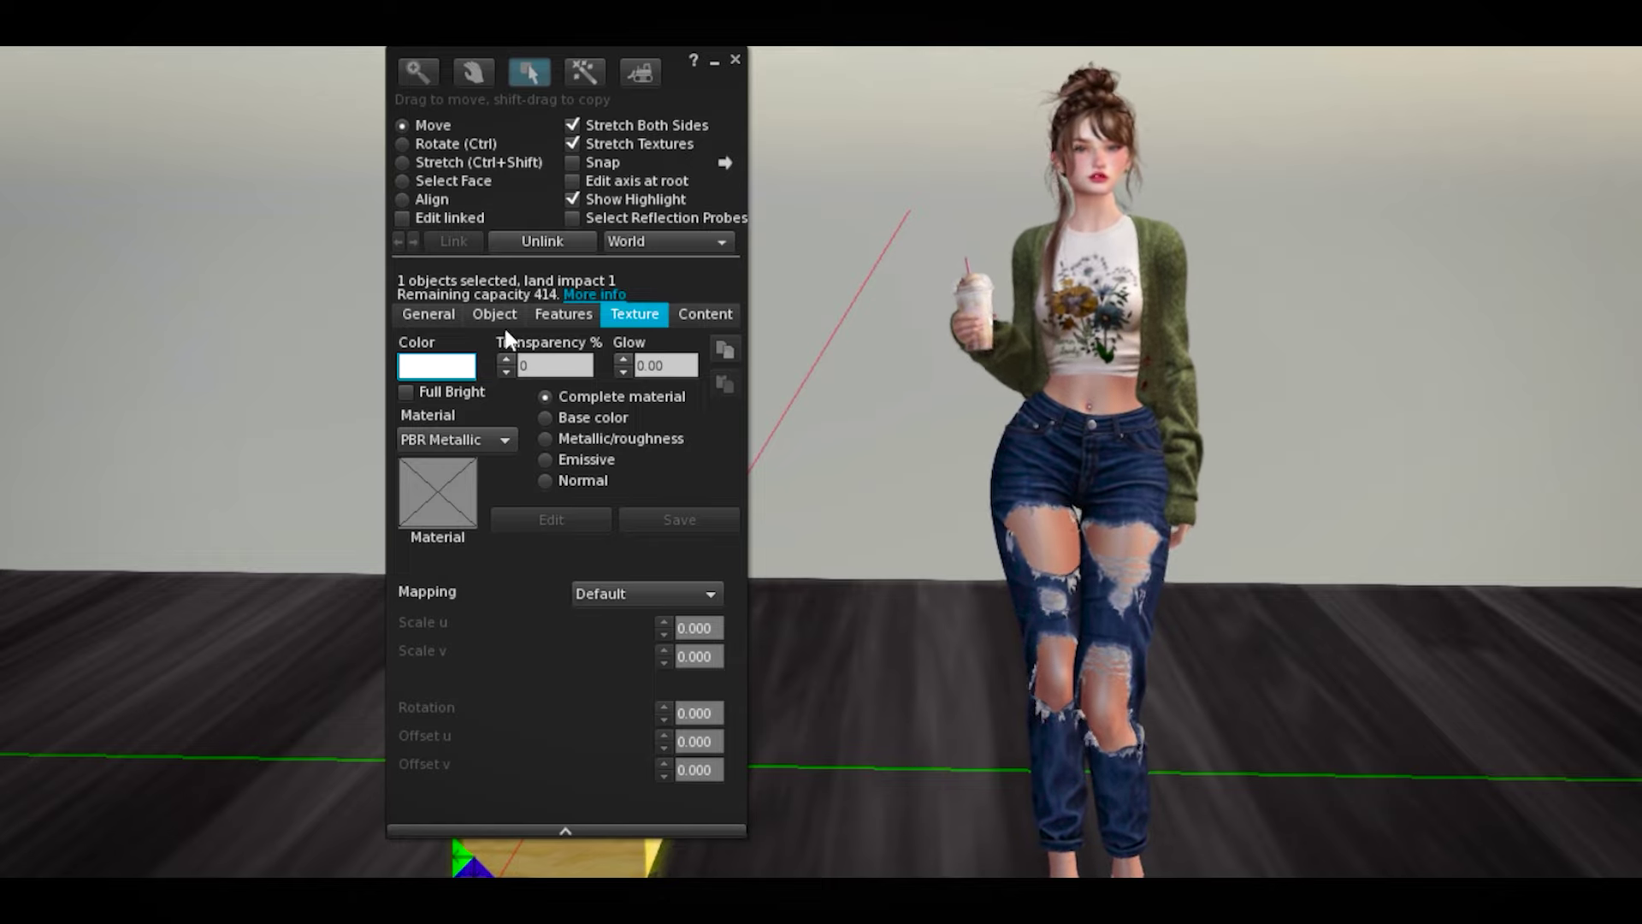
pyautogui.click(442, 437)
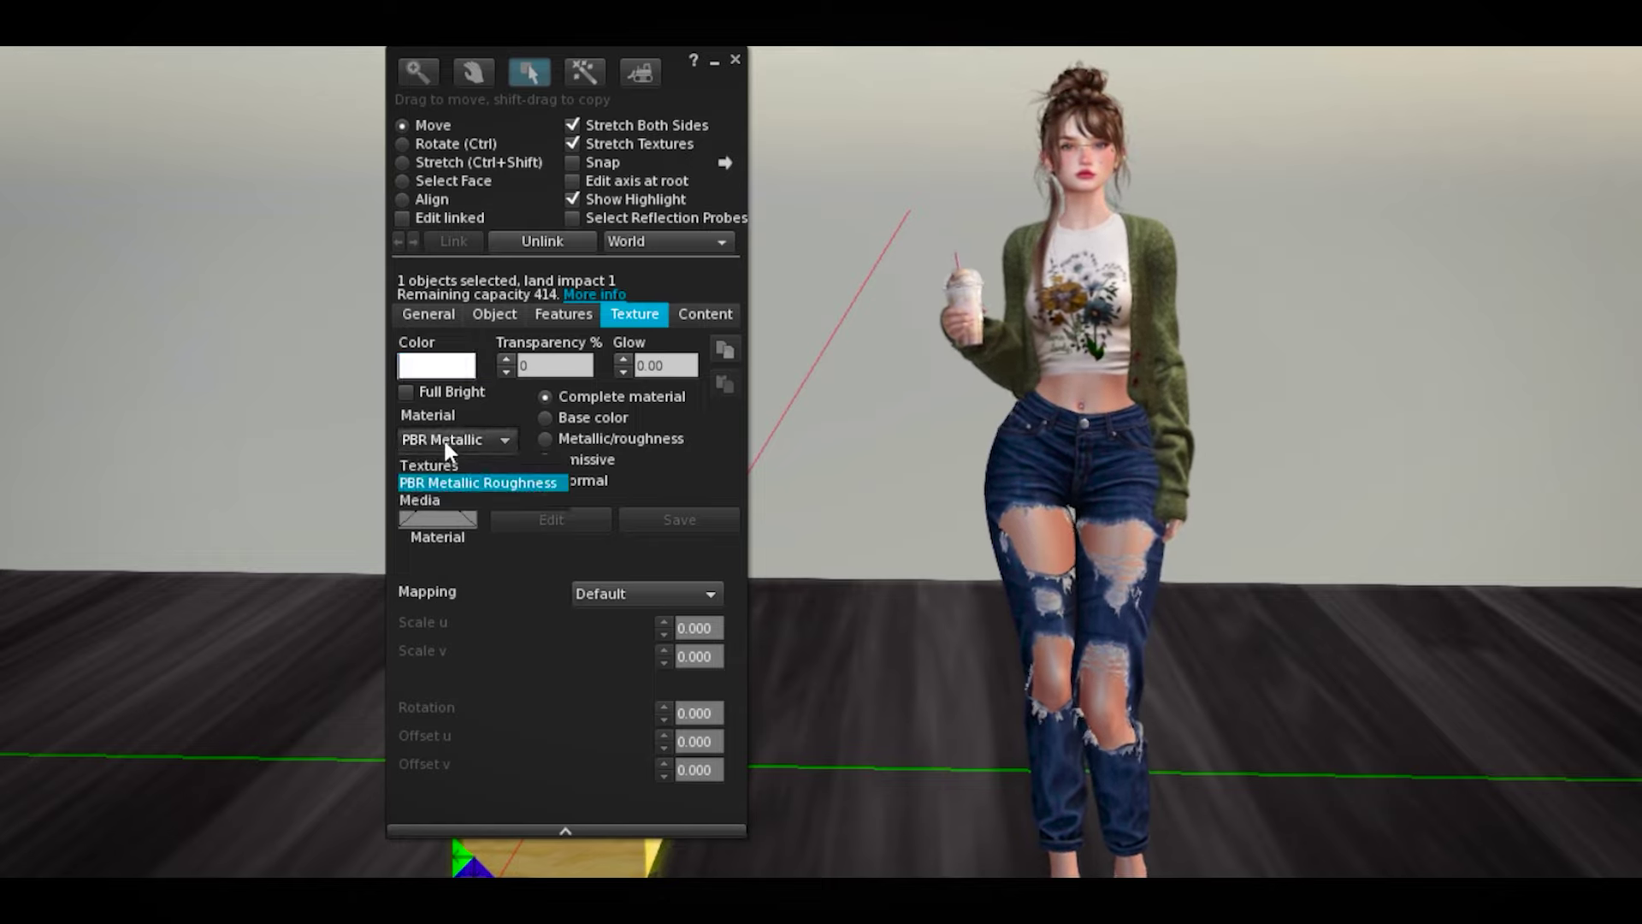
pyautogui.click(458, 466)
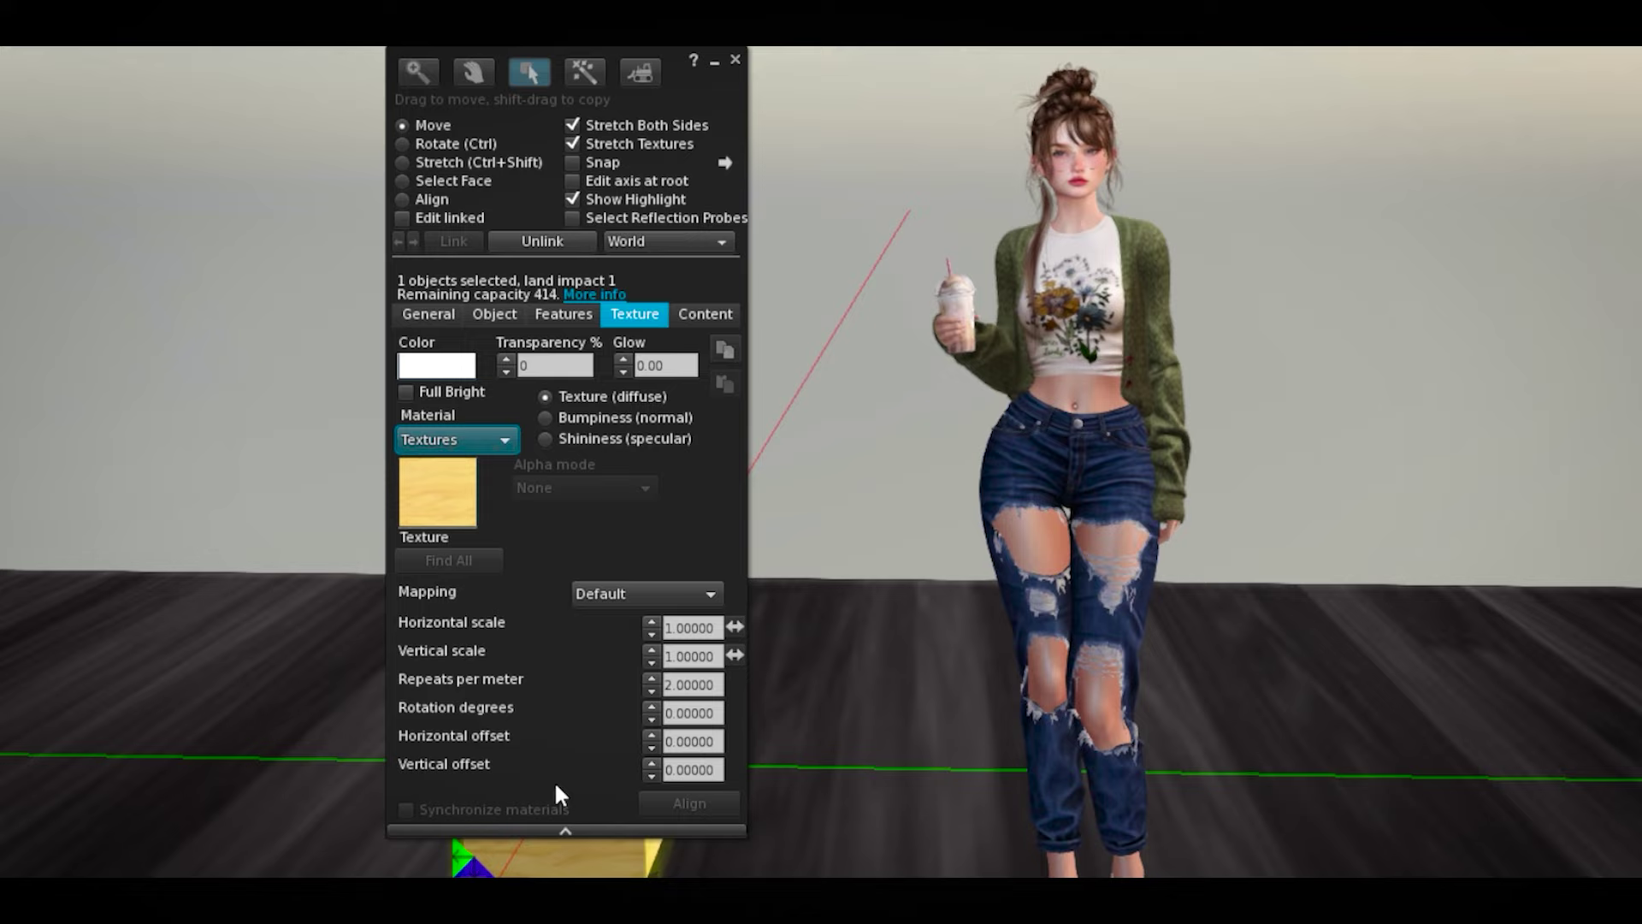
pyautogui.click(488, 445)
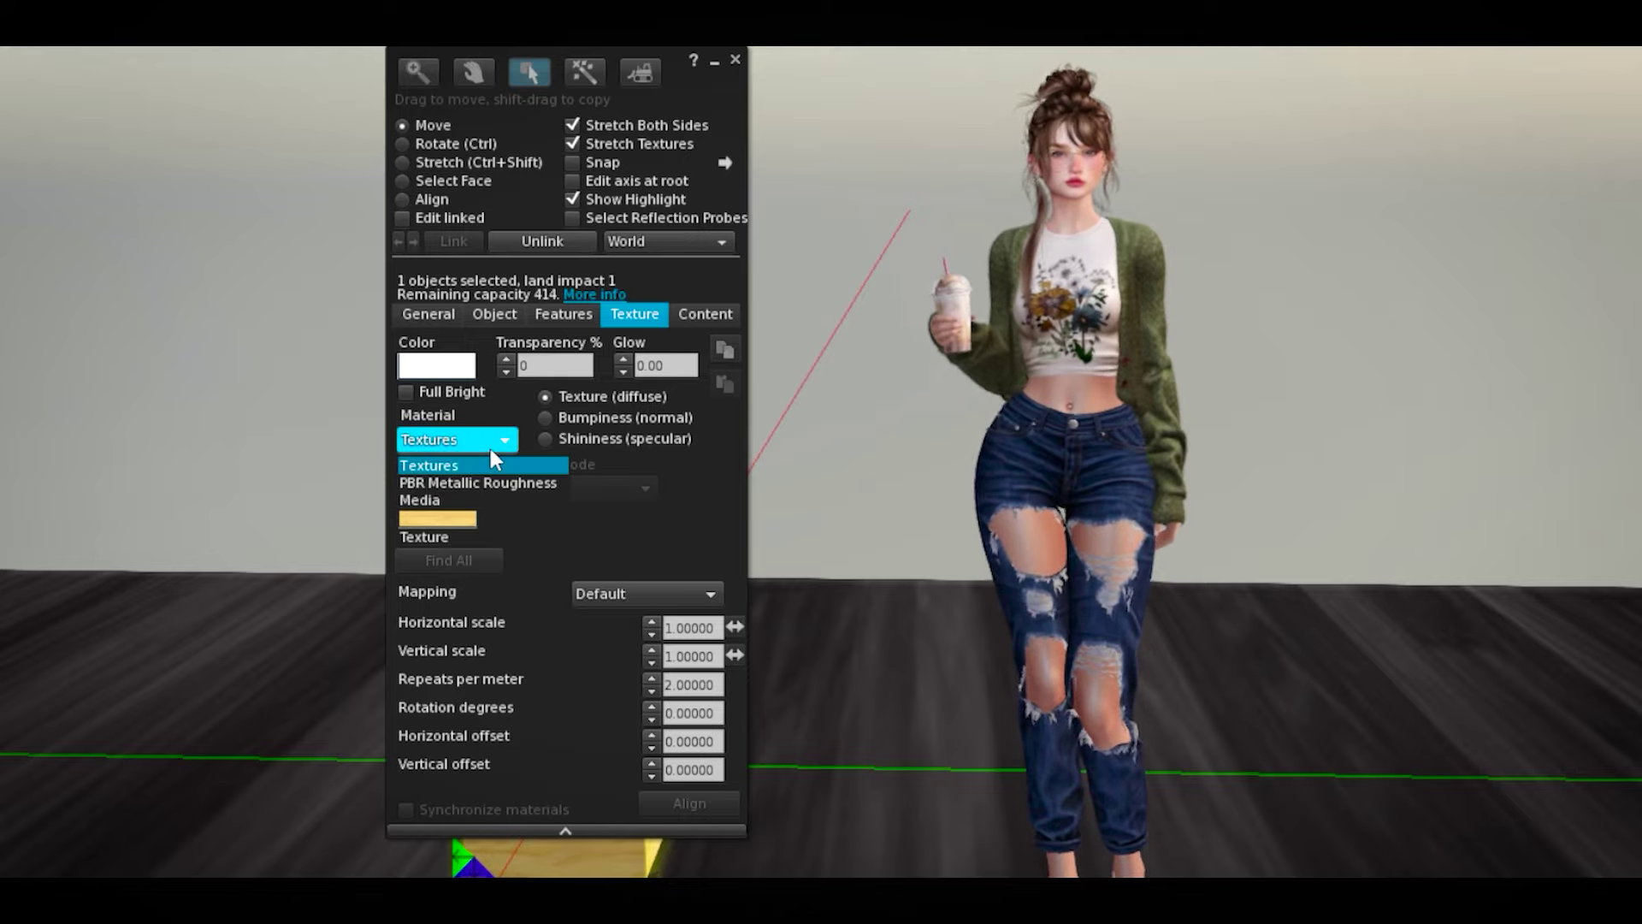
pyautogui.click(461, 482)
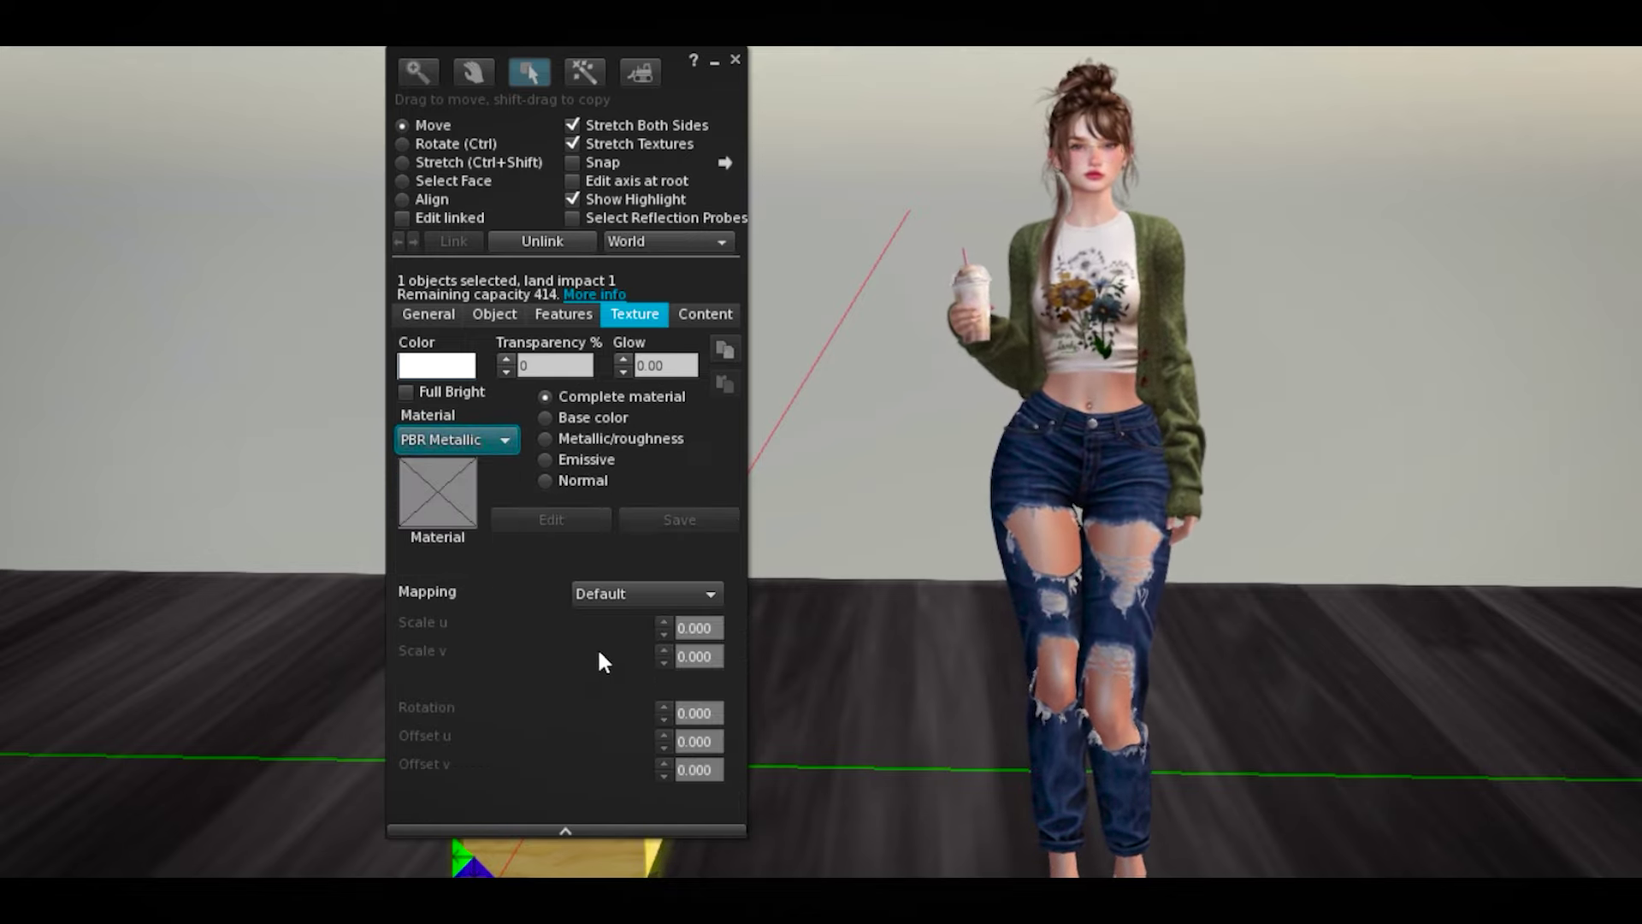
pyautogui.click(493, 440)
pyautogui.click(471, 464)
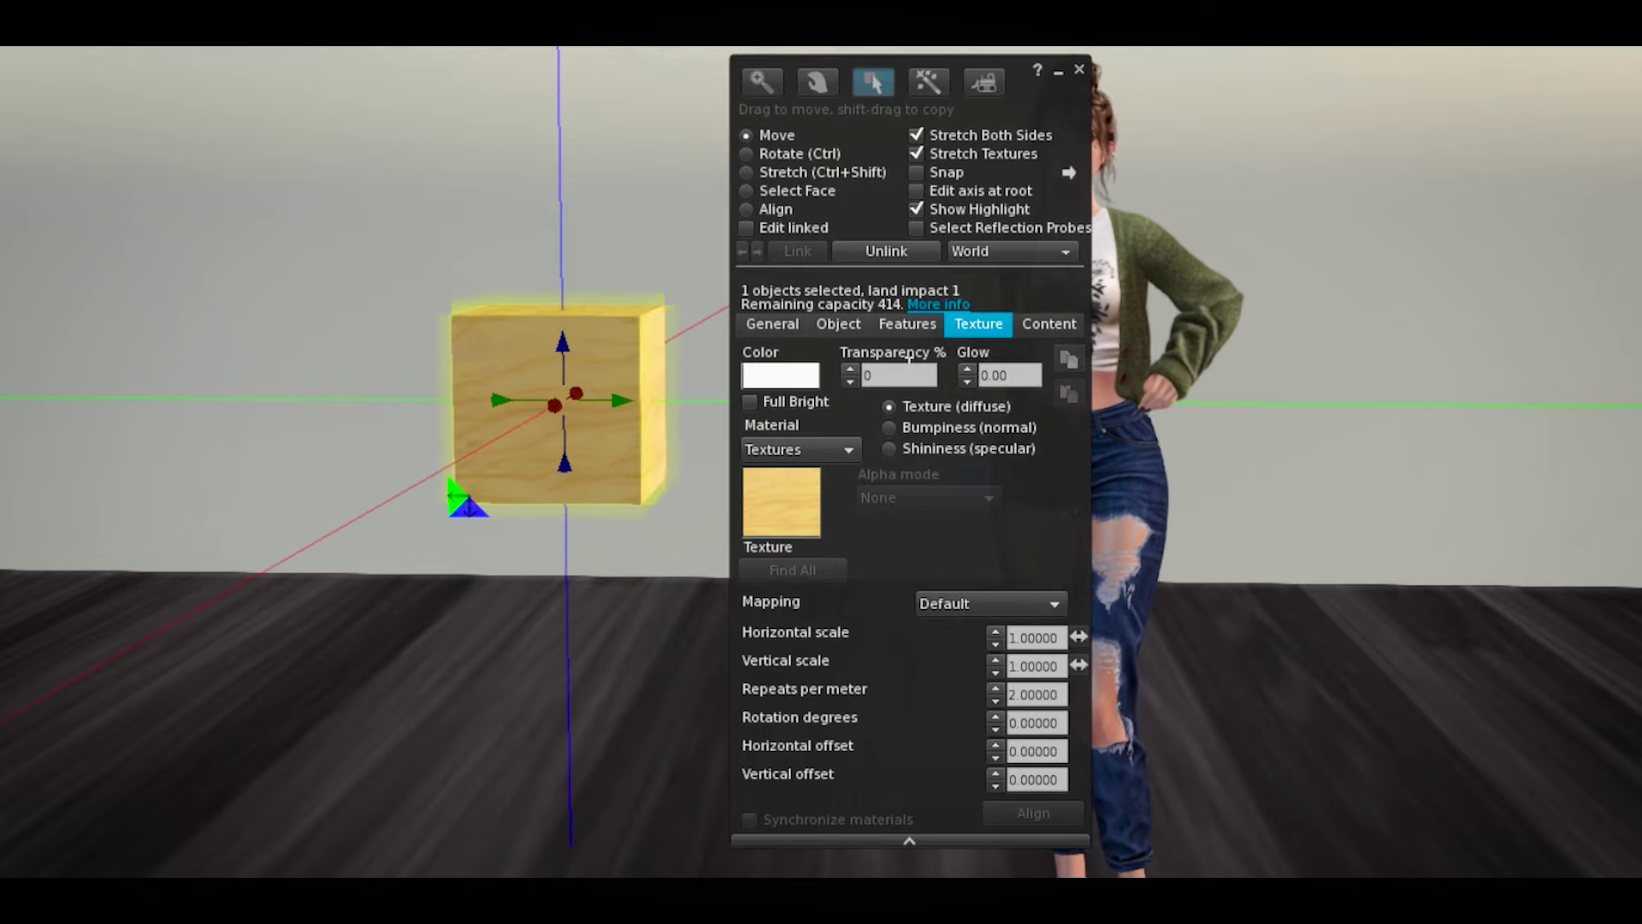
pyautogui.click(883, 377)
pyautogui.write('1')
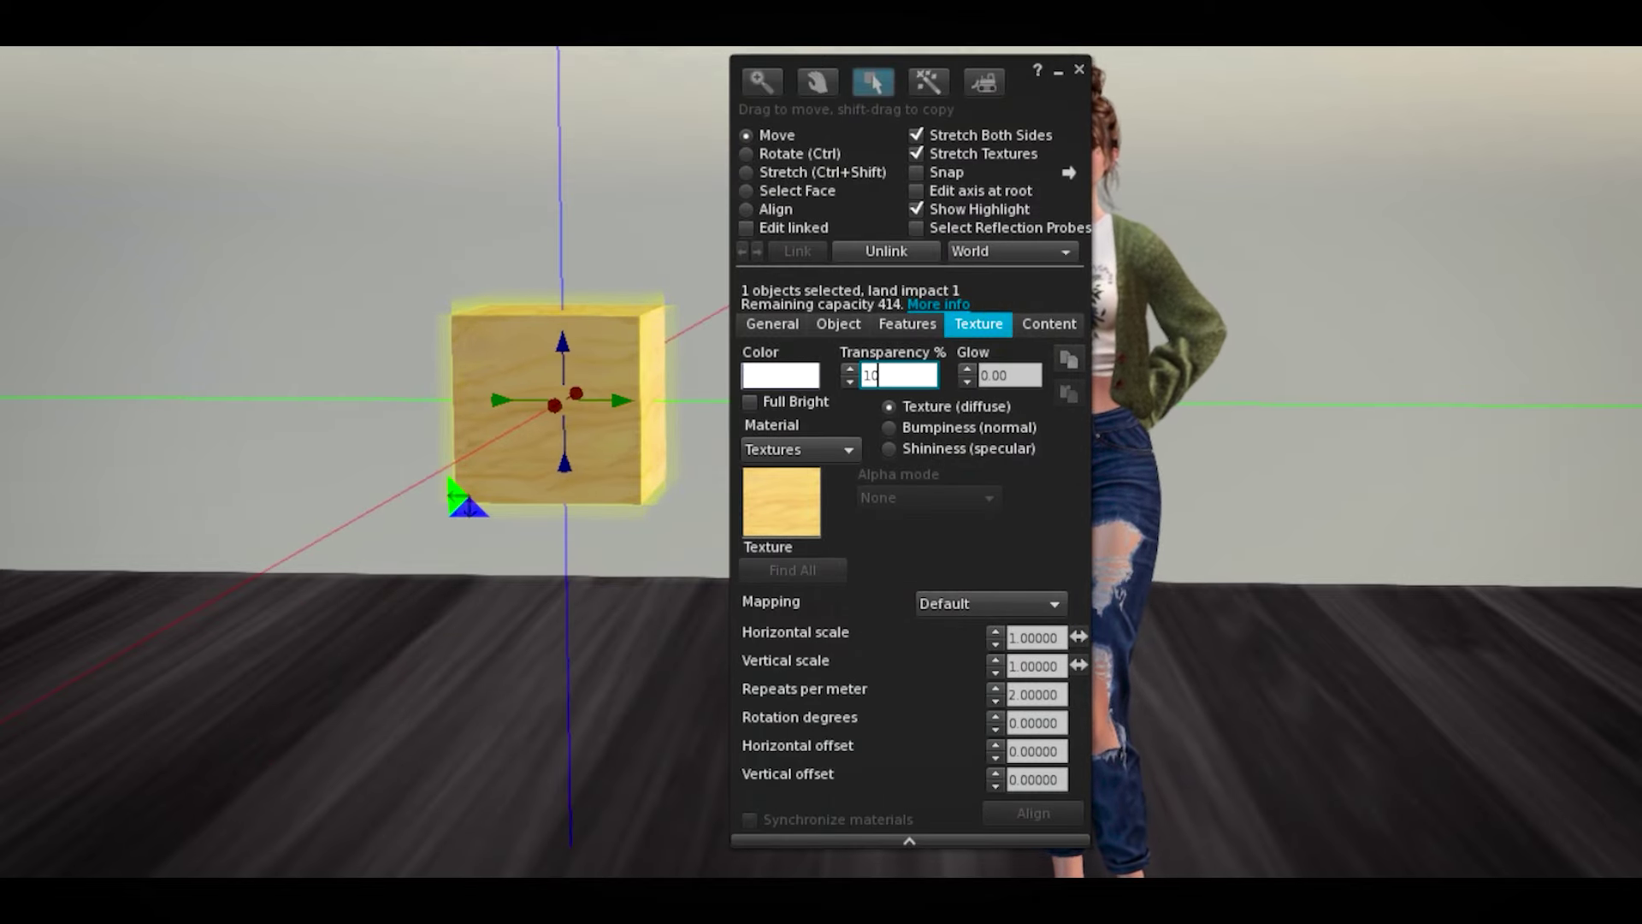
pyautogui.write('0')
pyautogui.press('Return')
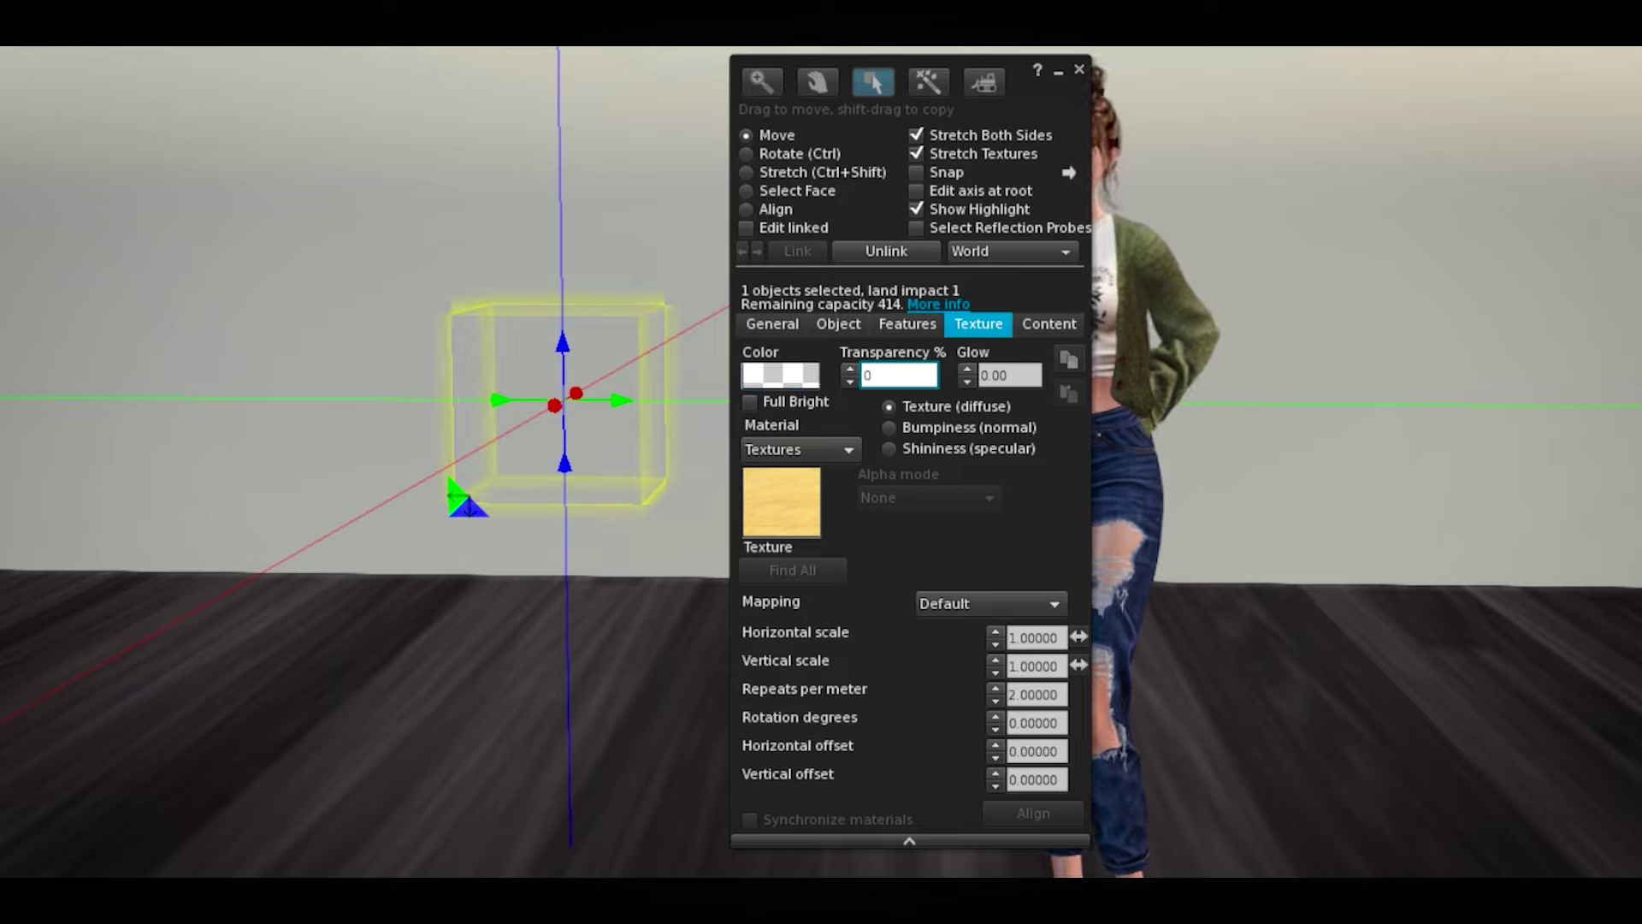
pyautogui.click(1009, 377)
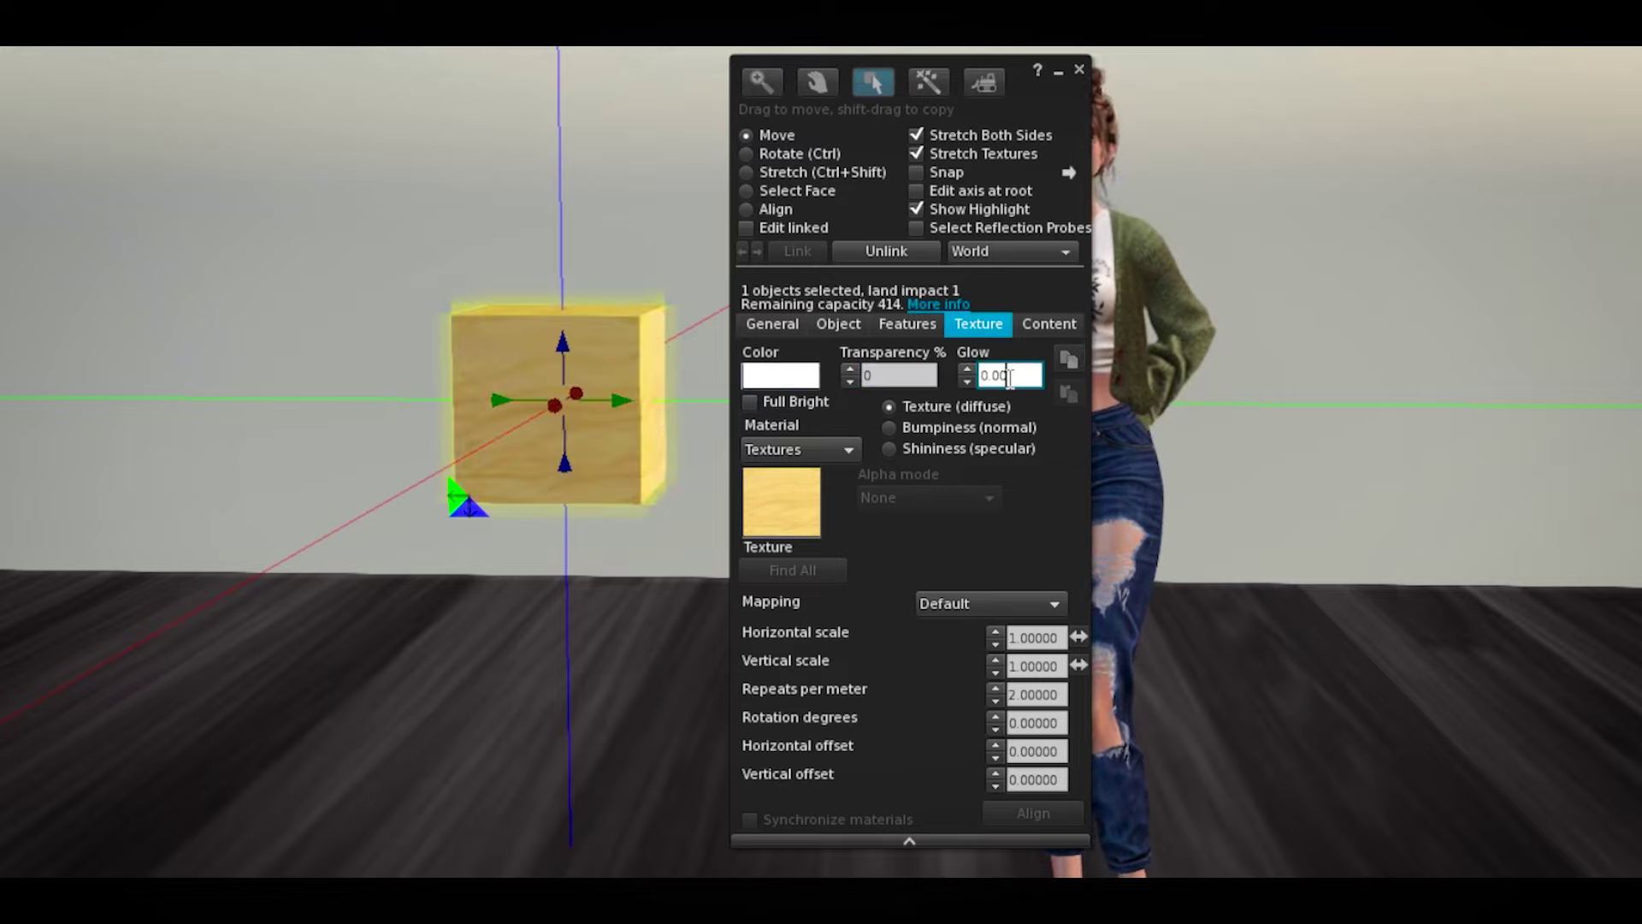
pyautogui.click(1012, 376)
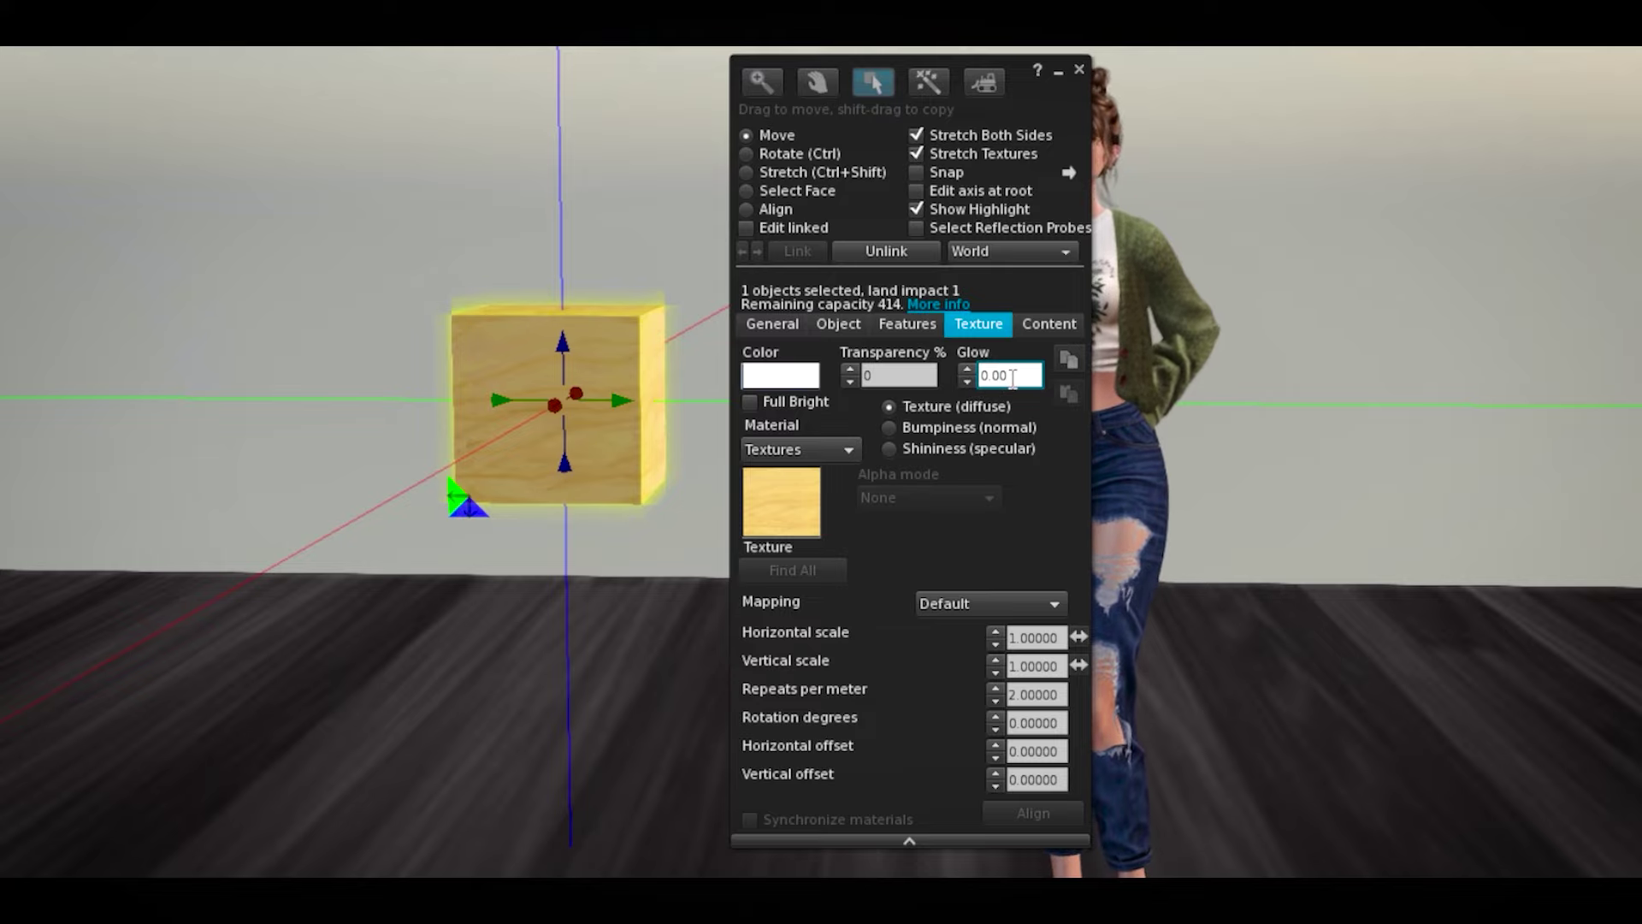
pyautogui.click(965, 370)
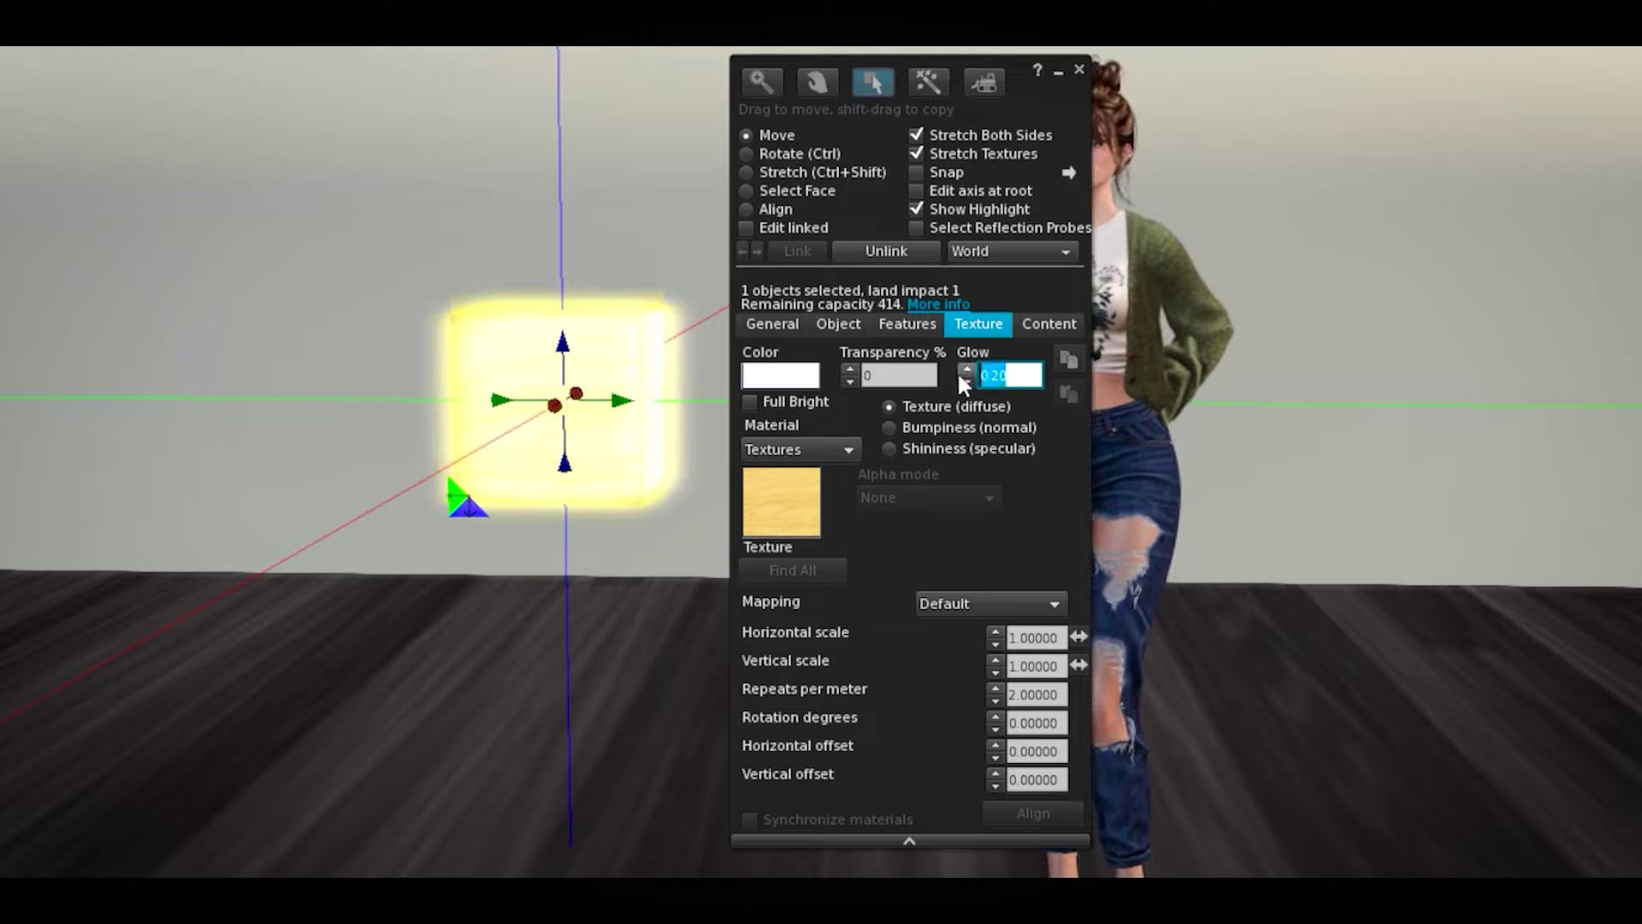
pyautogui.write('0')
pyautogui.click(917, 374)
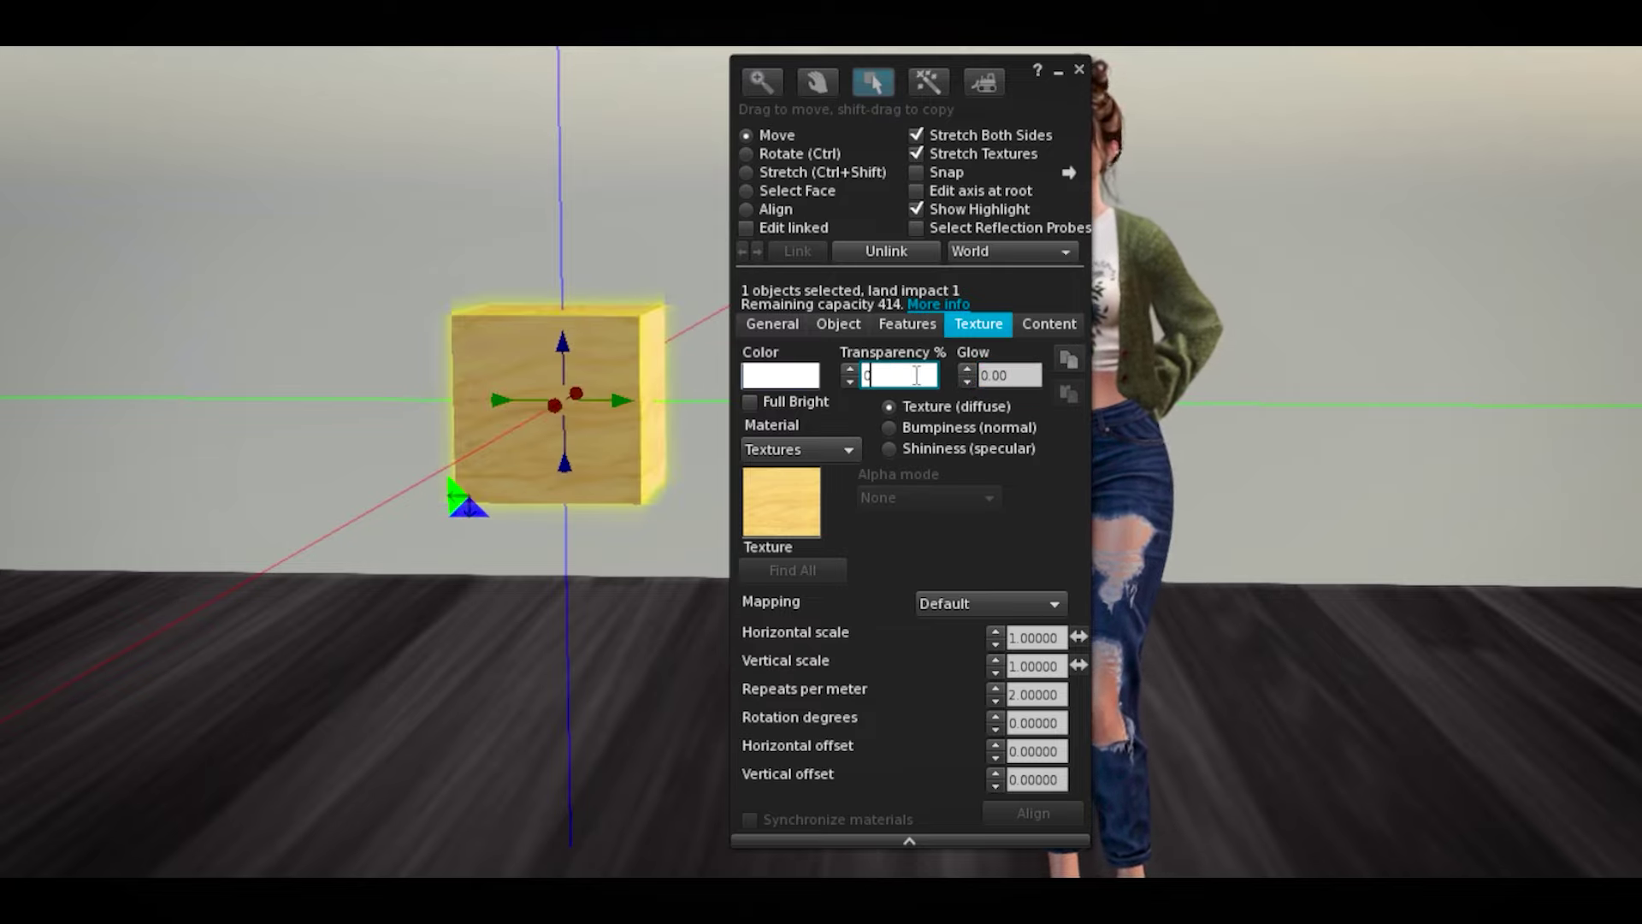
pyautogui.click(1079, 70)
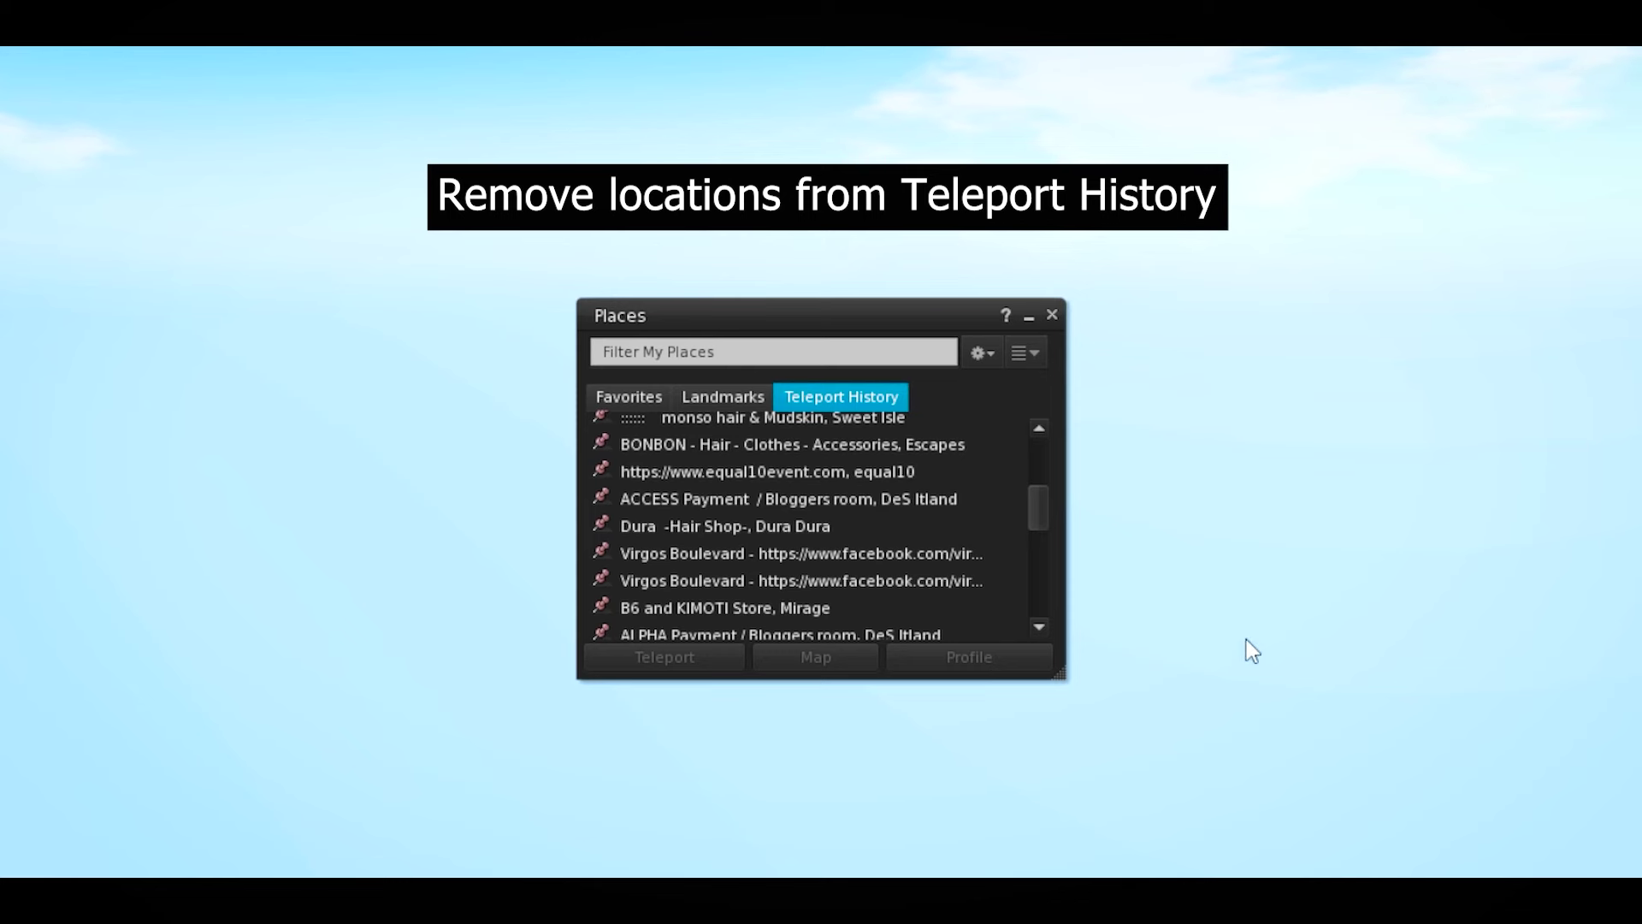
# Bring up the context menu on Teleport History entries to remove the DeS Itland entry
pyautogui.rightClick(840, 469)
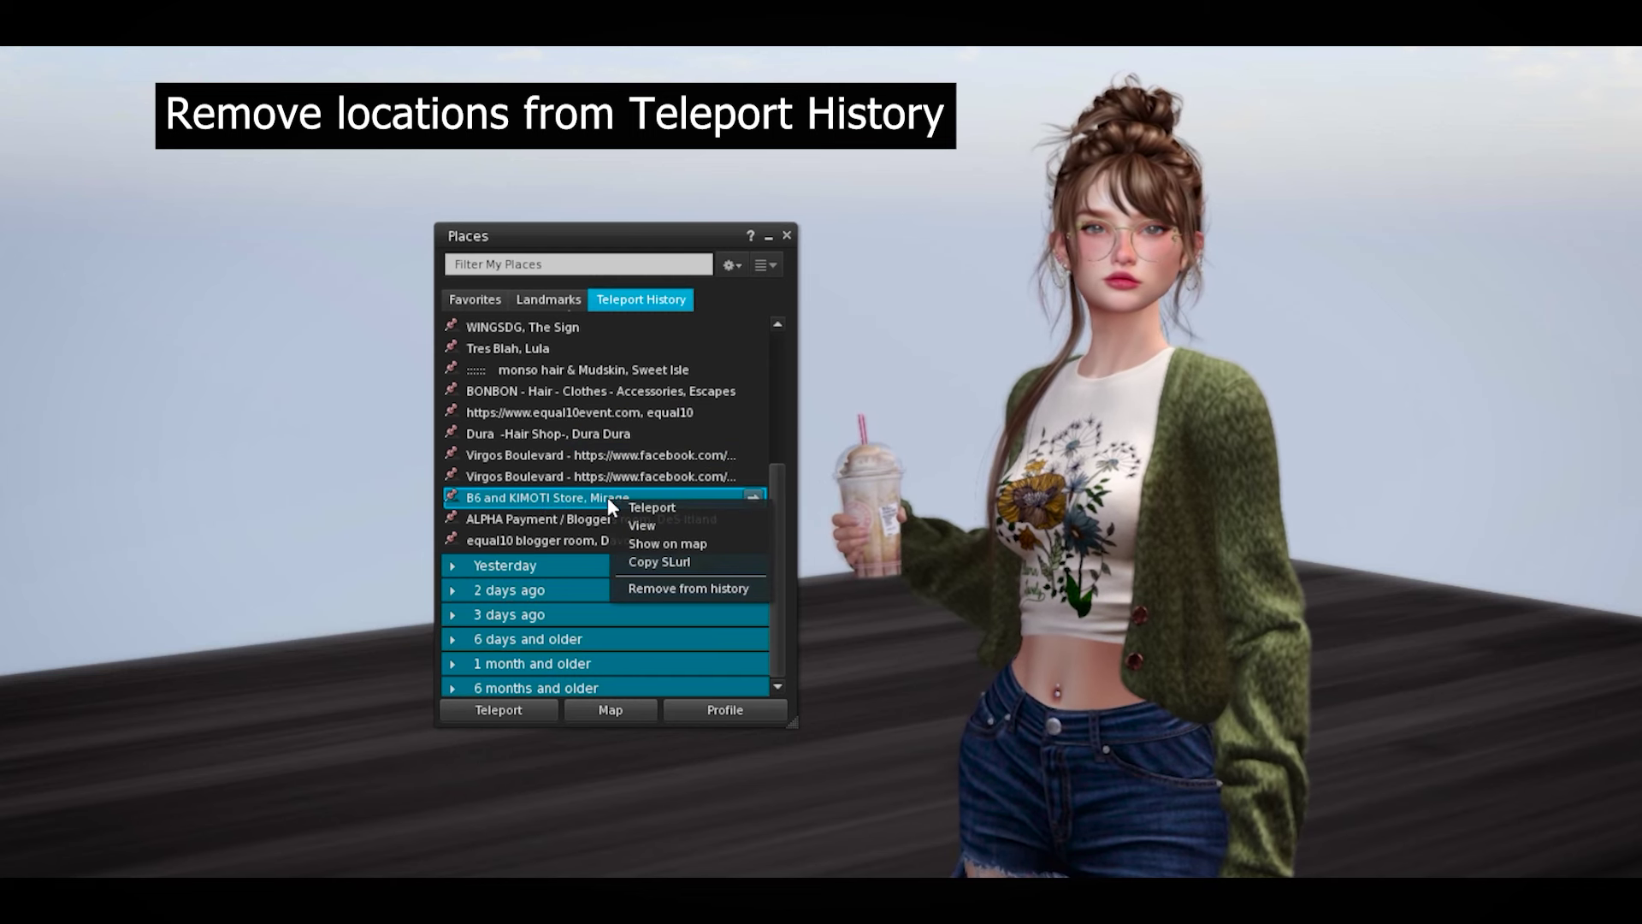
pyautogui.rightClick(575, 519)
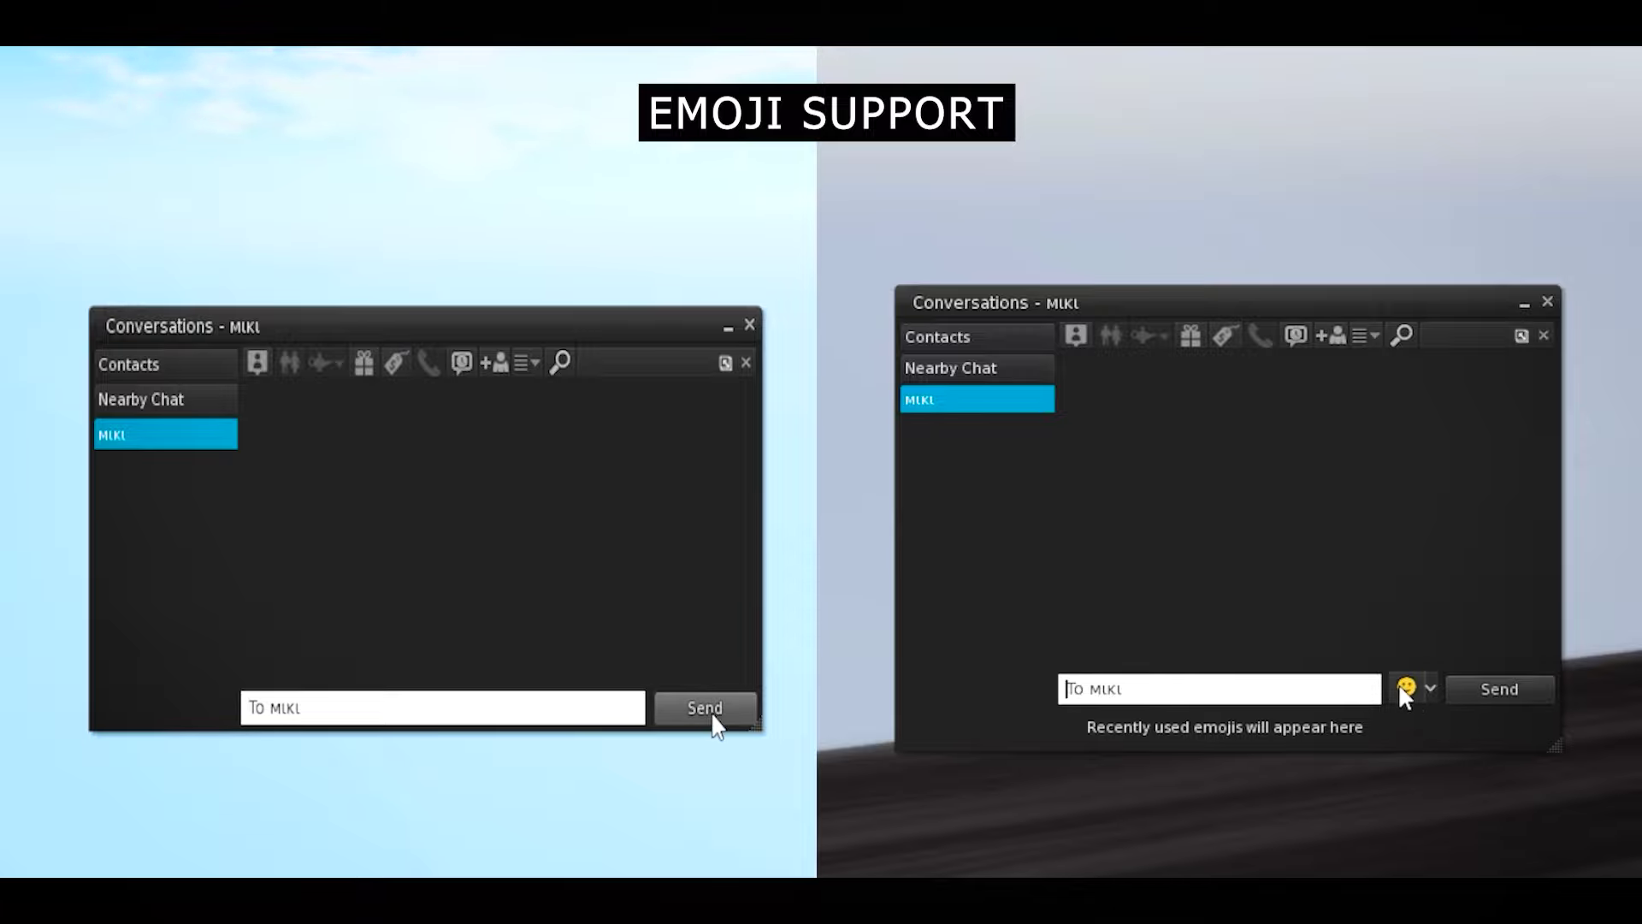
# Send the holaaaaa message with a heart emoji appended
pyautogui.click(1407, 688)
pyautogui.write('flfglhflflhfg')
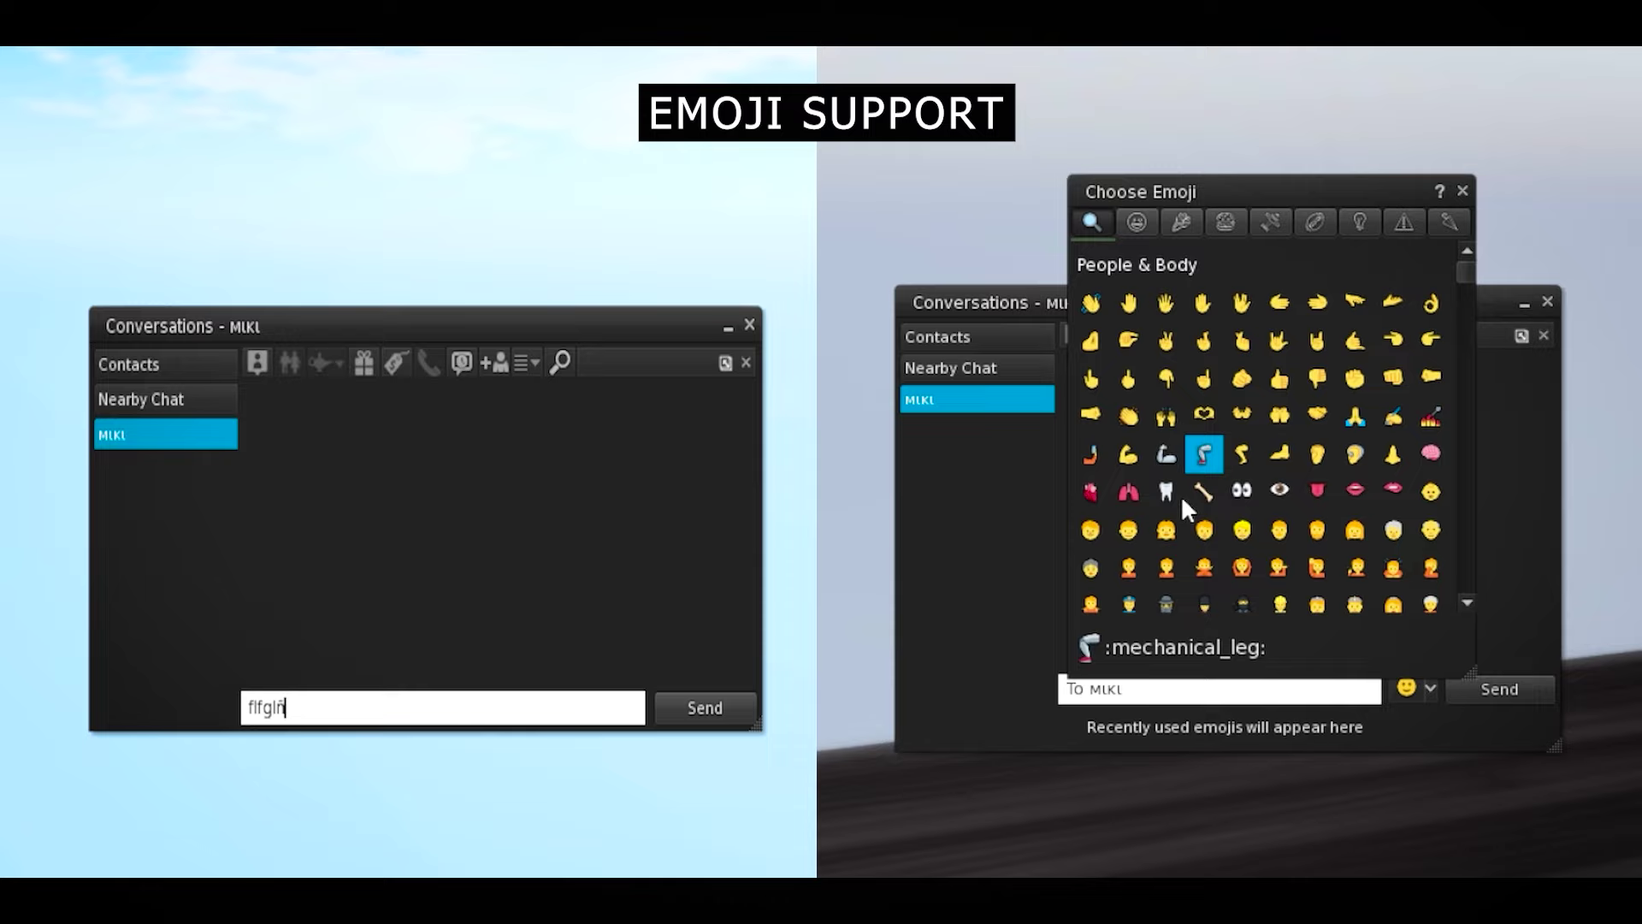
pyautogui.click(1336, 701)
pyautogui.write('holaaaaa ❤')
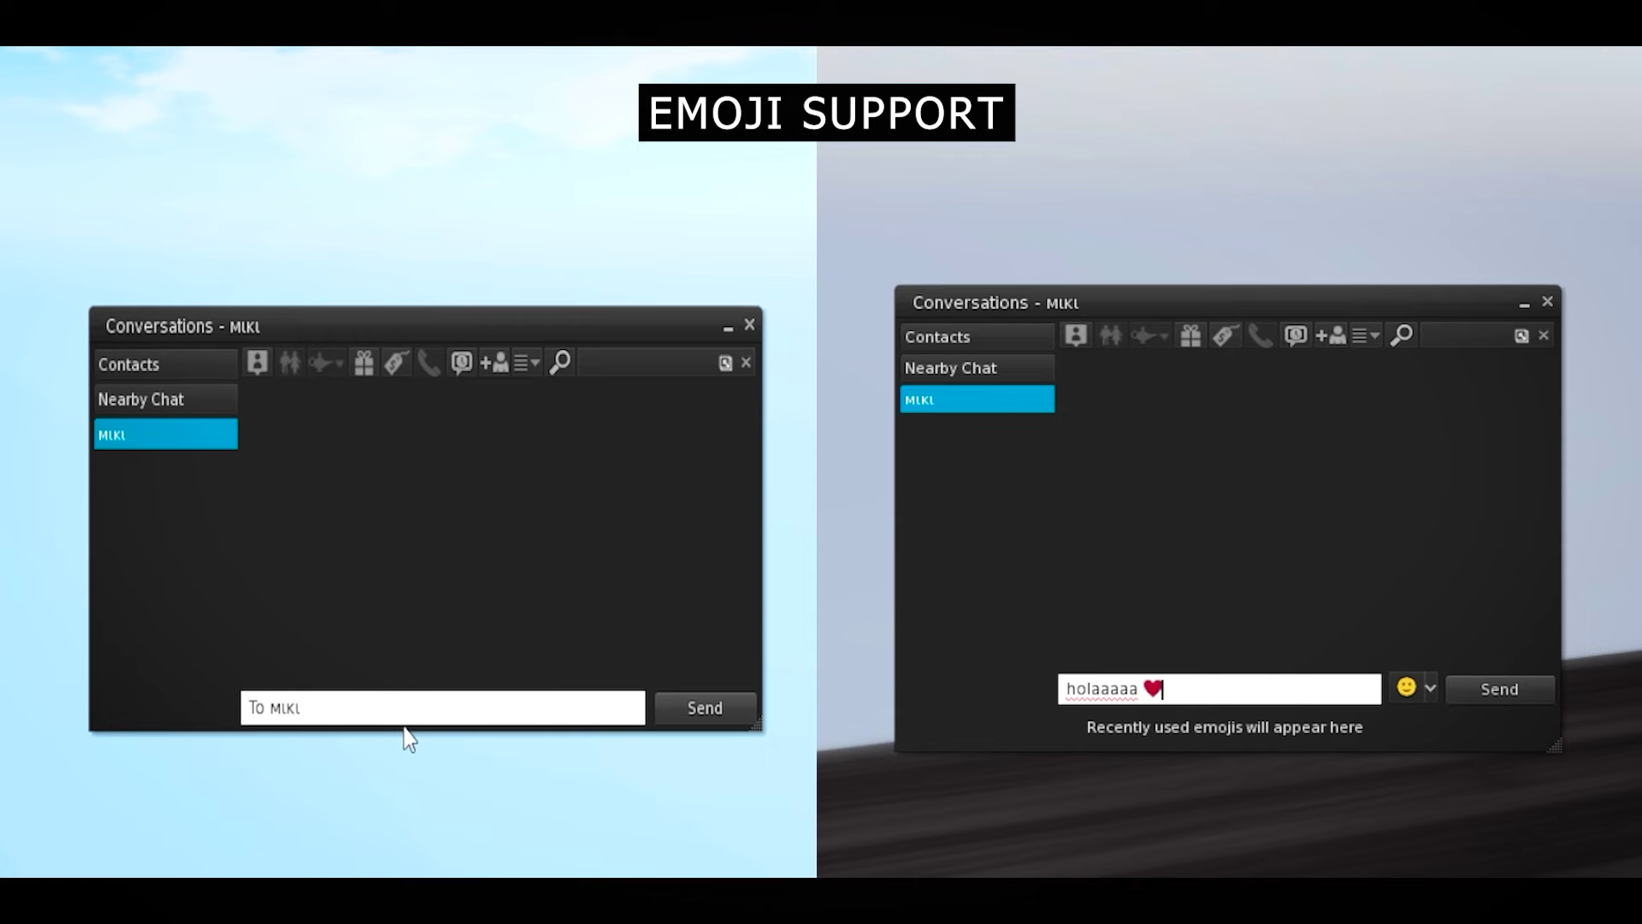
pyautogui.press('Return')
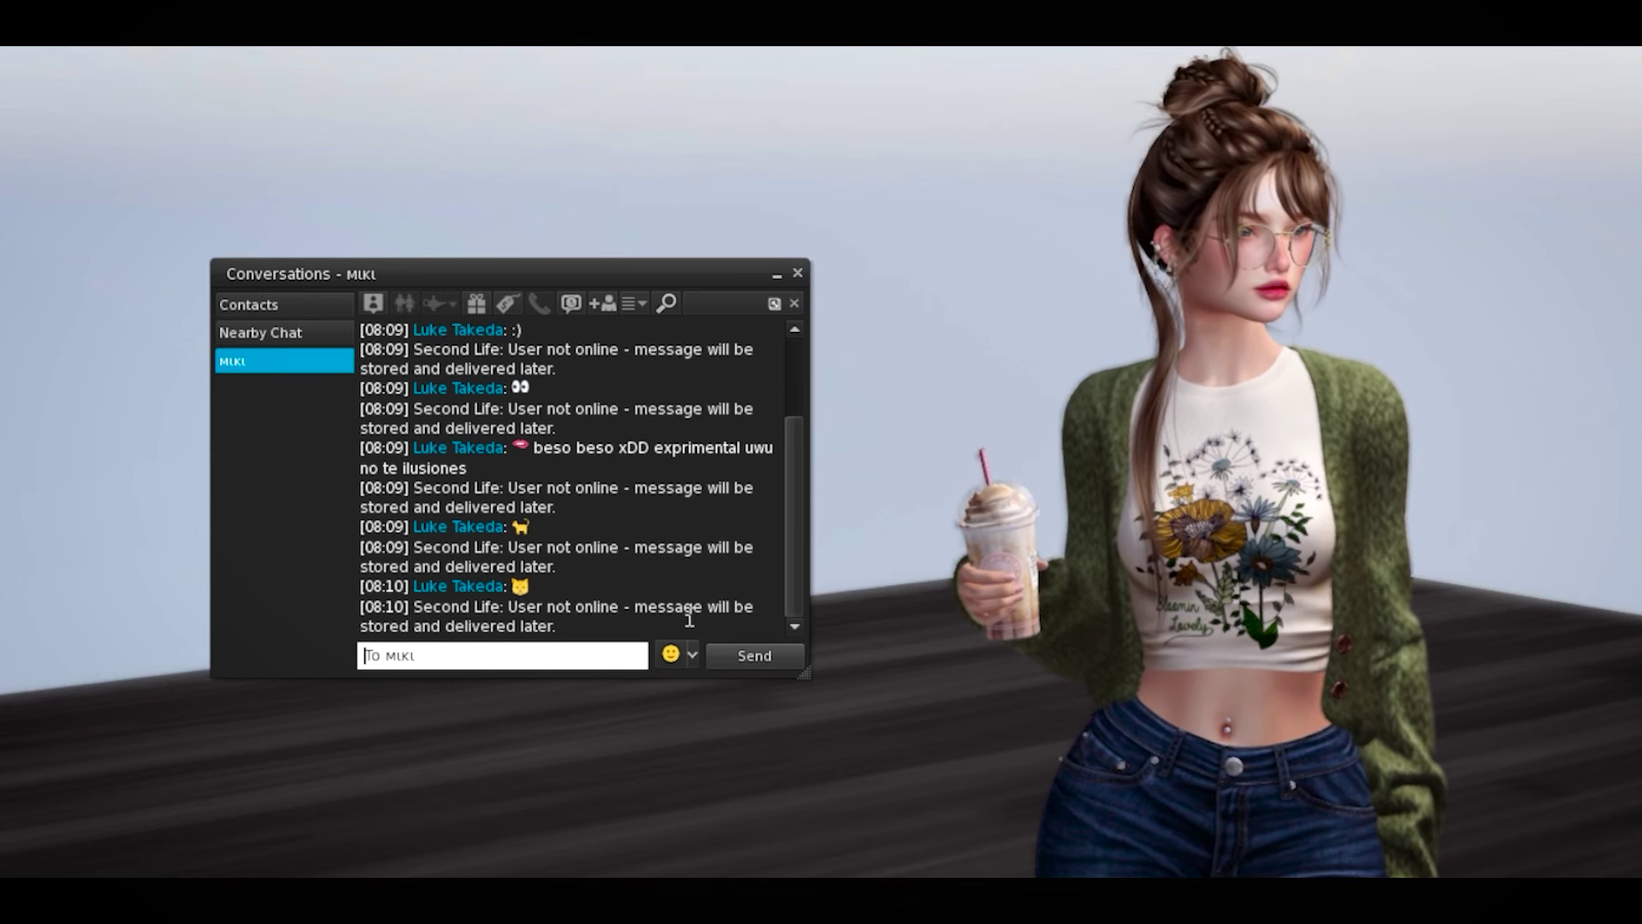
# Insert the no_entry_sign emoji from the symbols category into the next message
pyautogui.click(691, 653)
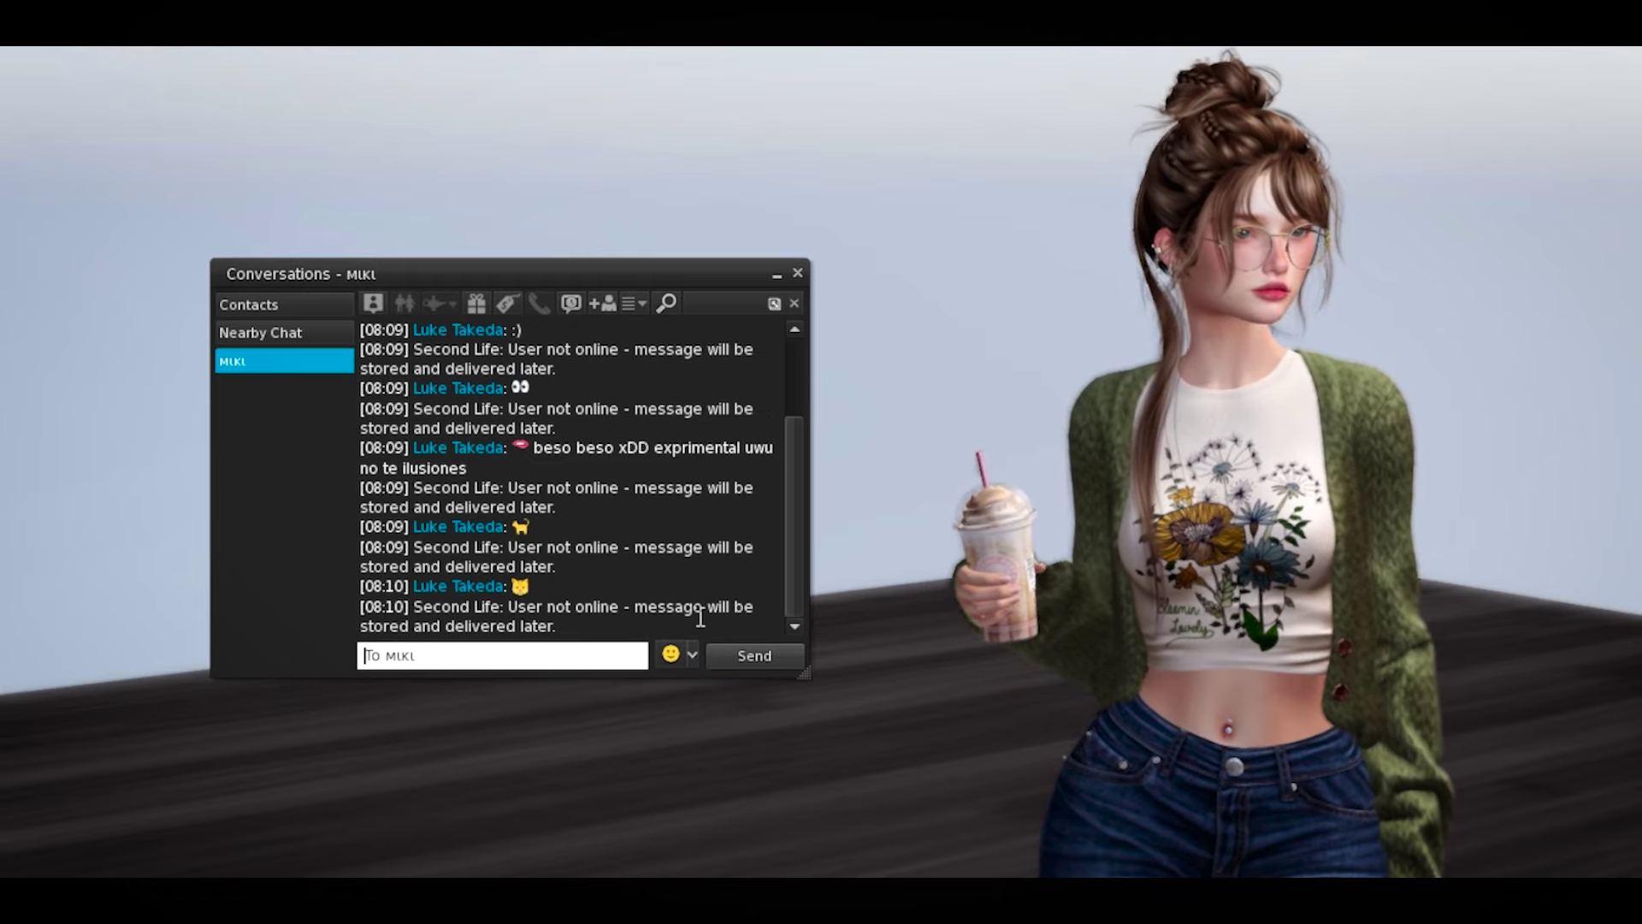
pyautogui.click(669, 656)
pyautogui.scroll(-3, 637, 511)
pyautogui.scroll(-2, 637, 516)
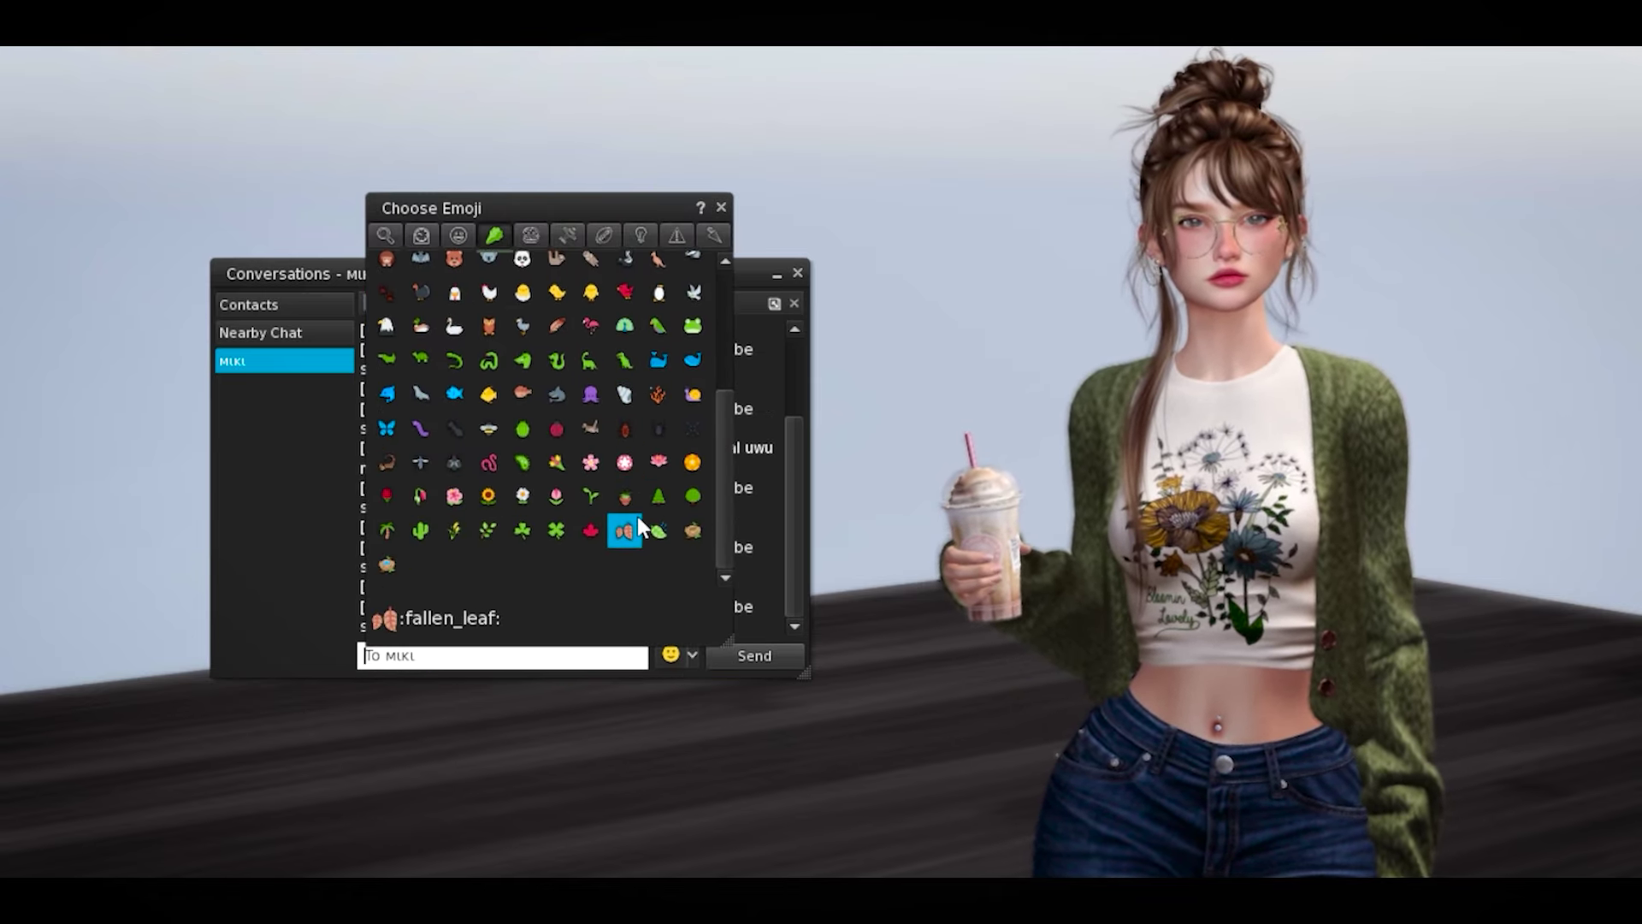
pyautogui.click(670, 238)
pyautogui.click(586, 348)
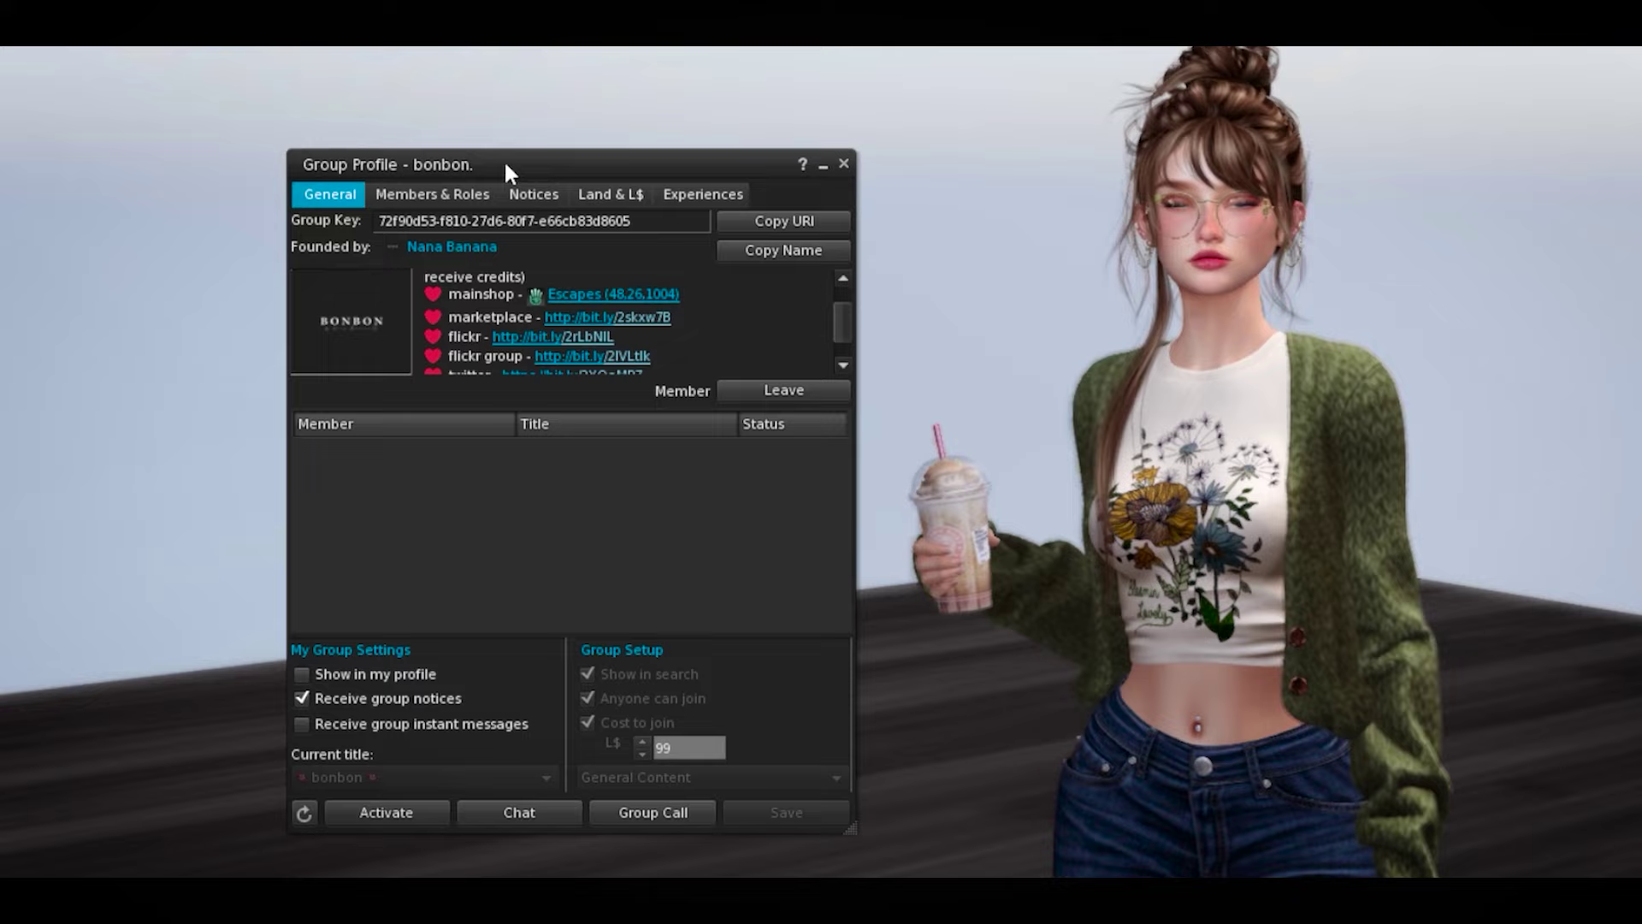
pyautogui.scroll(2, 458, 337)
pyautogui.scroll(-1, 458, 337)
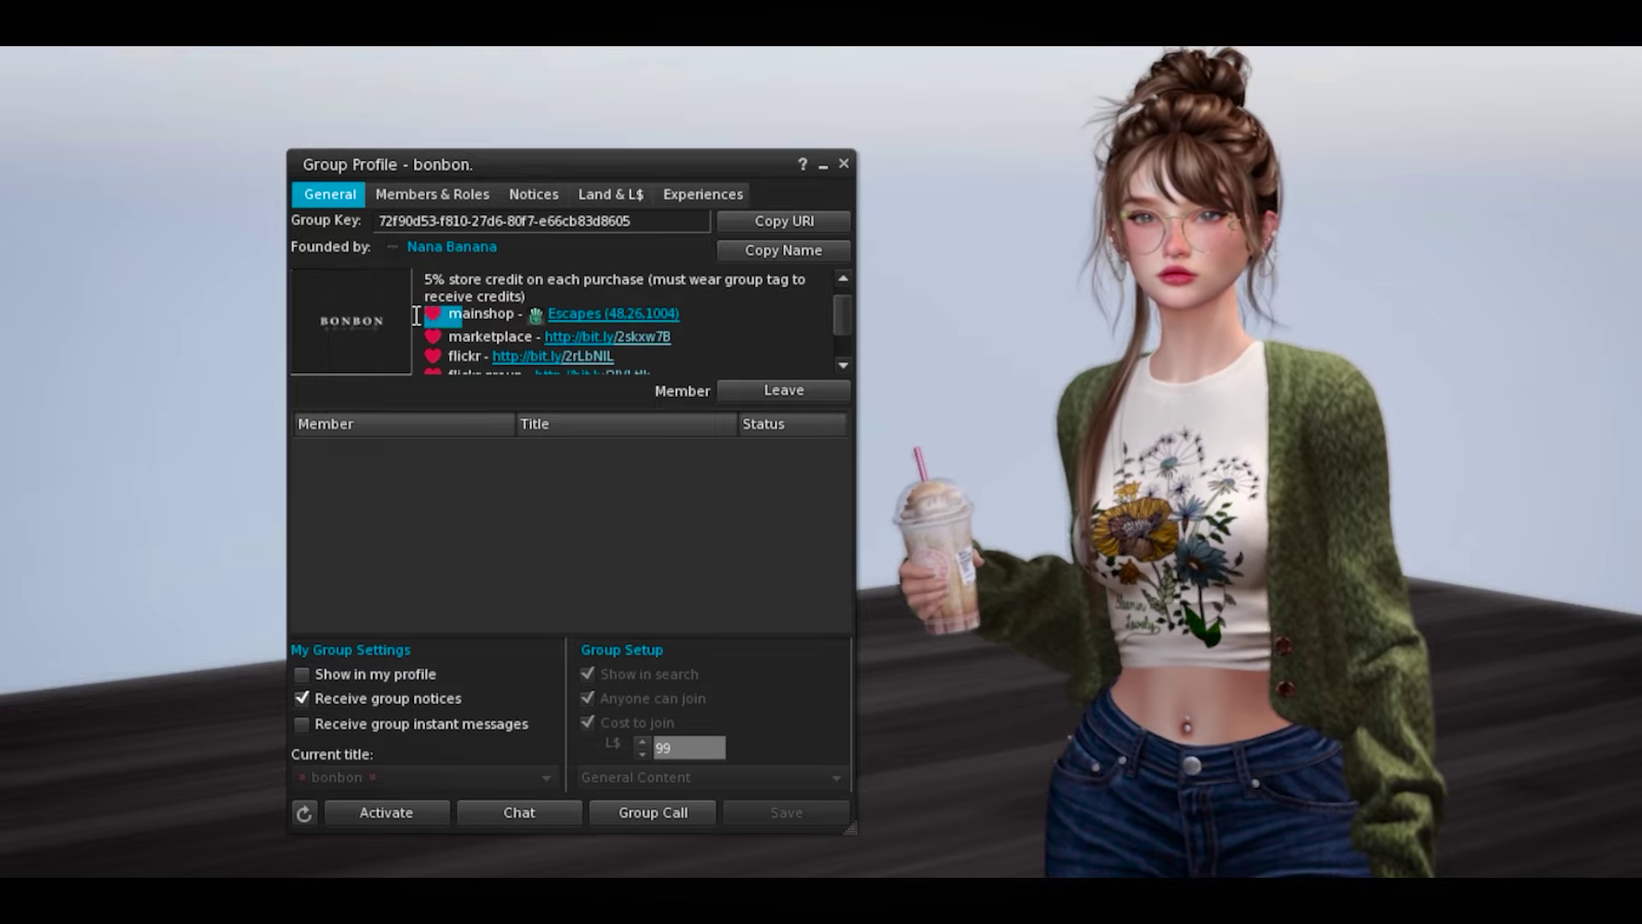
pyautogui.moveTo(426, 337); pyautogui.dragTo(474, 340)
pyautogui.scroll(-2, 474, 341)
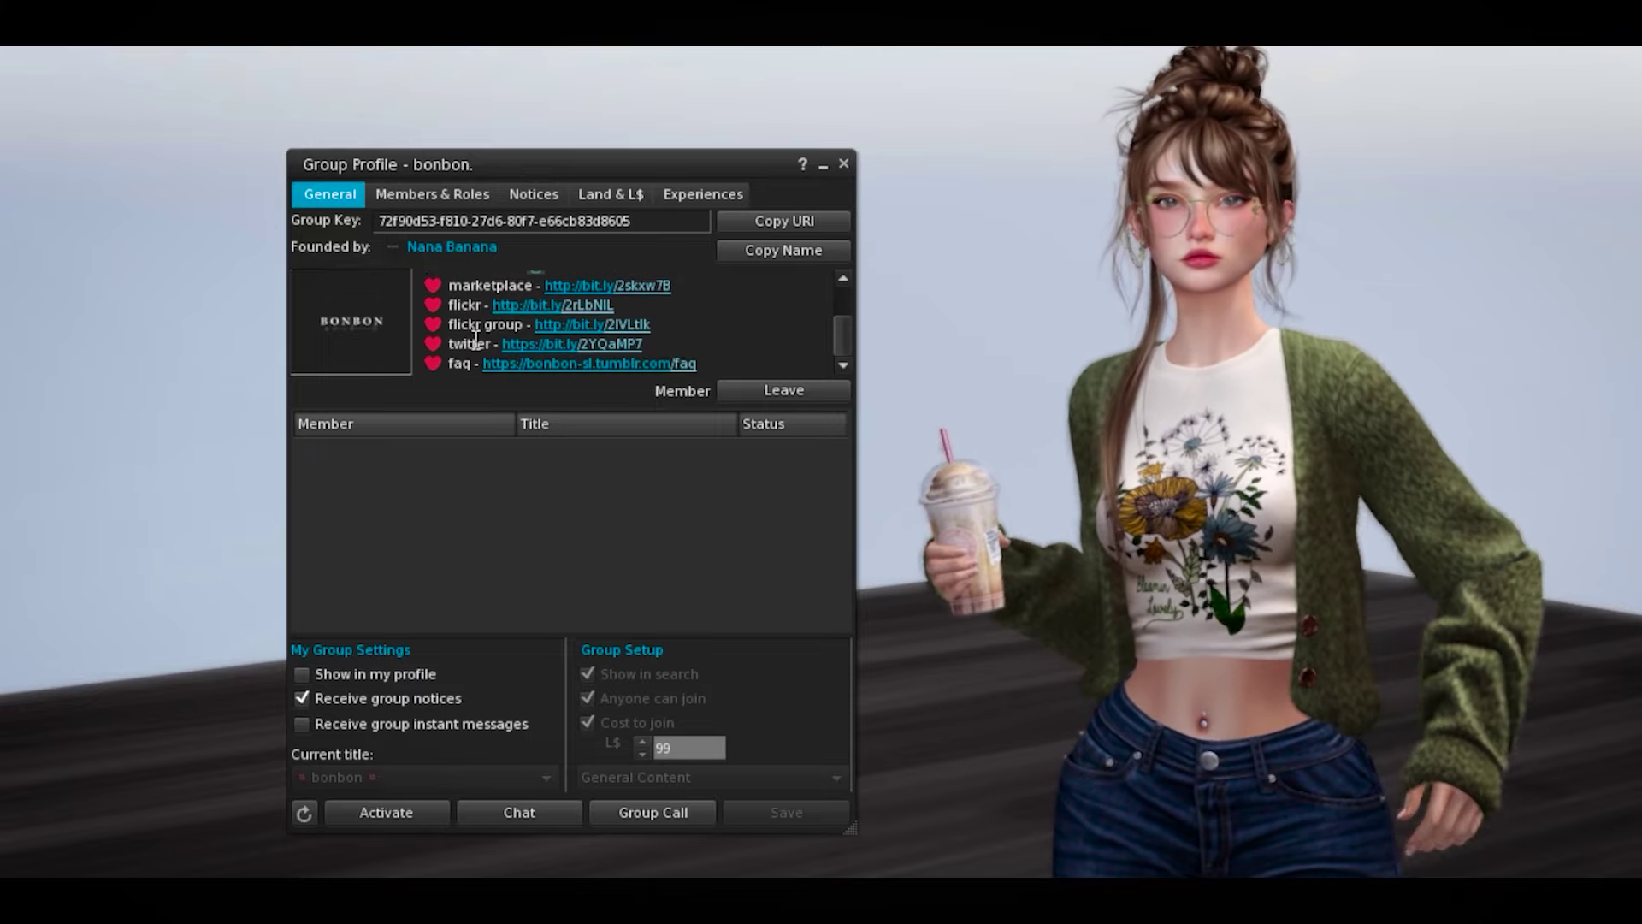
pyautogui.scroll(4, 475, 341)
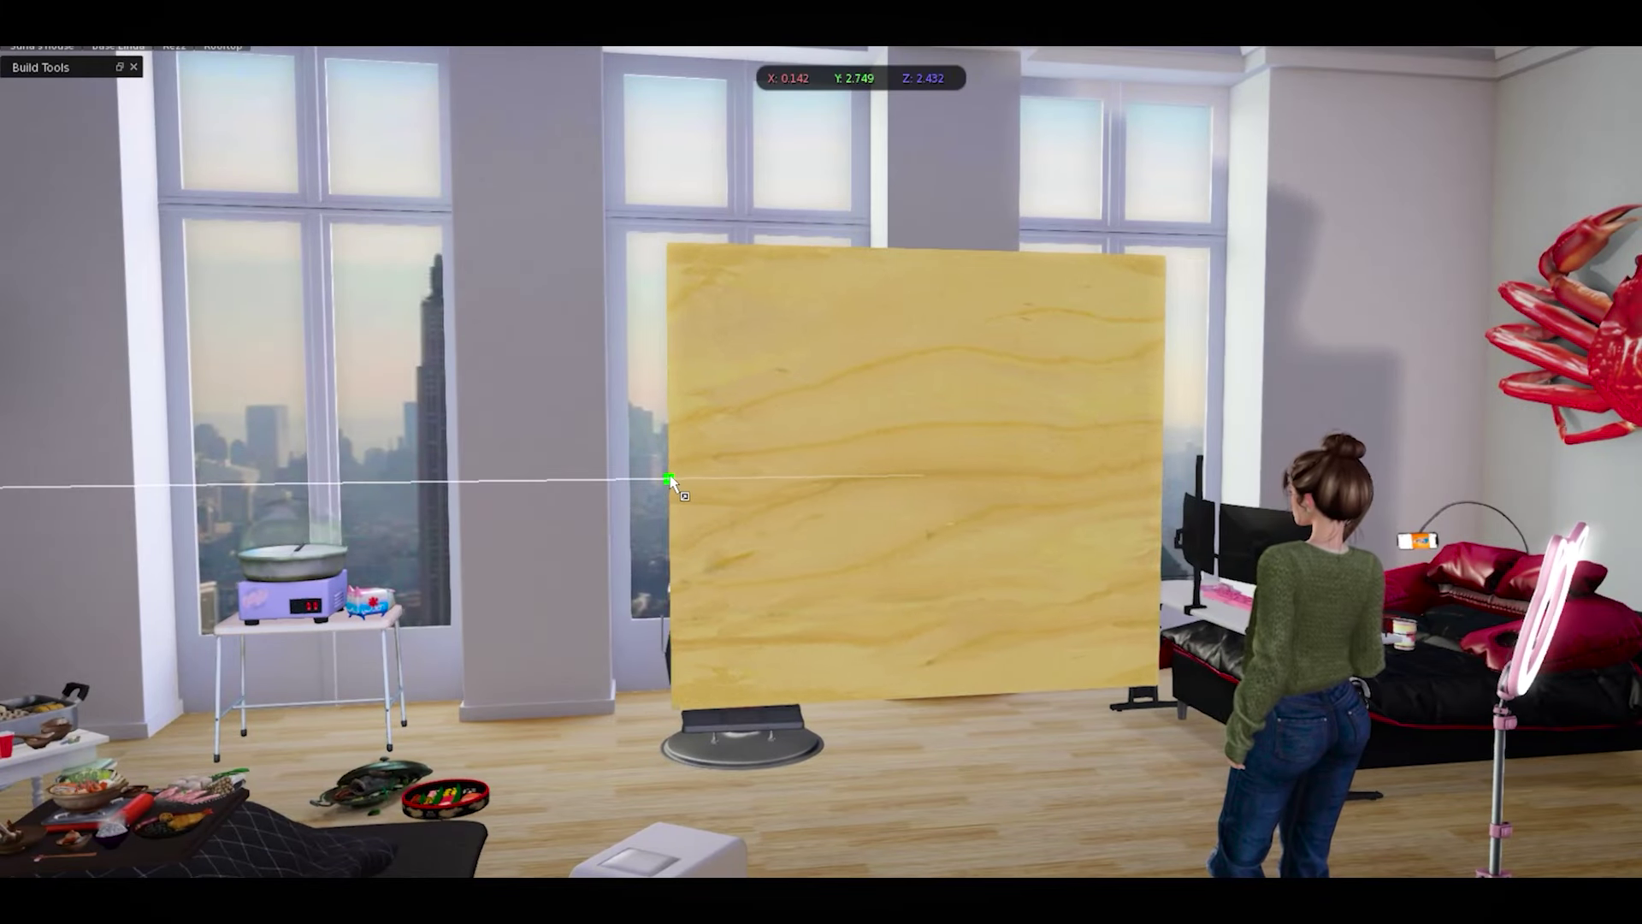
# Give the wall a Blank PBR material with roughness 0 and 2 repeats per meter
pyautogui.click(120, 68)
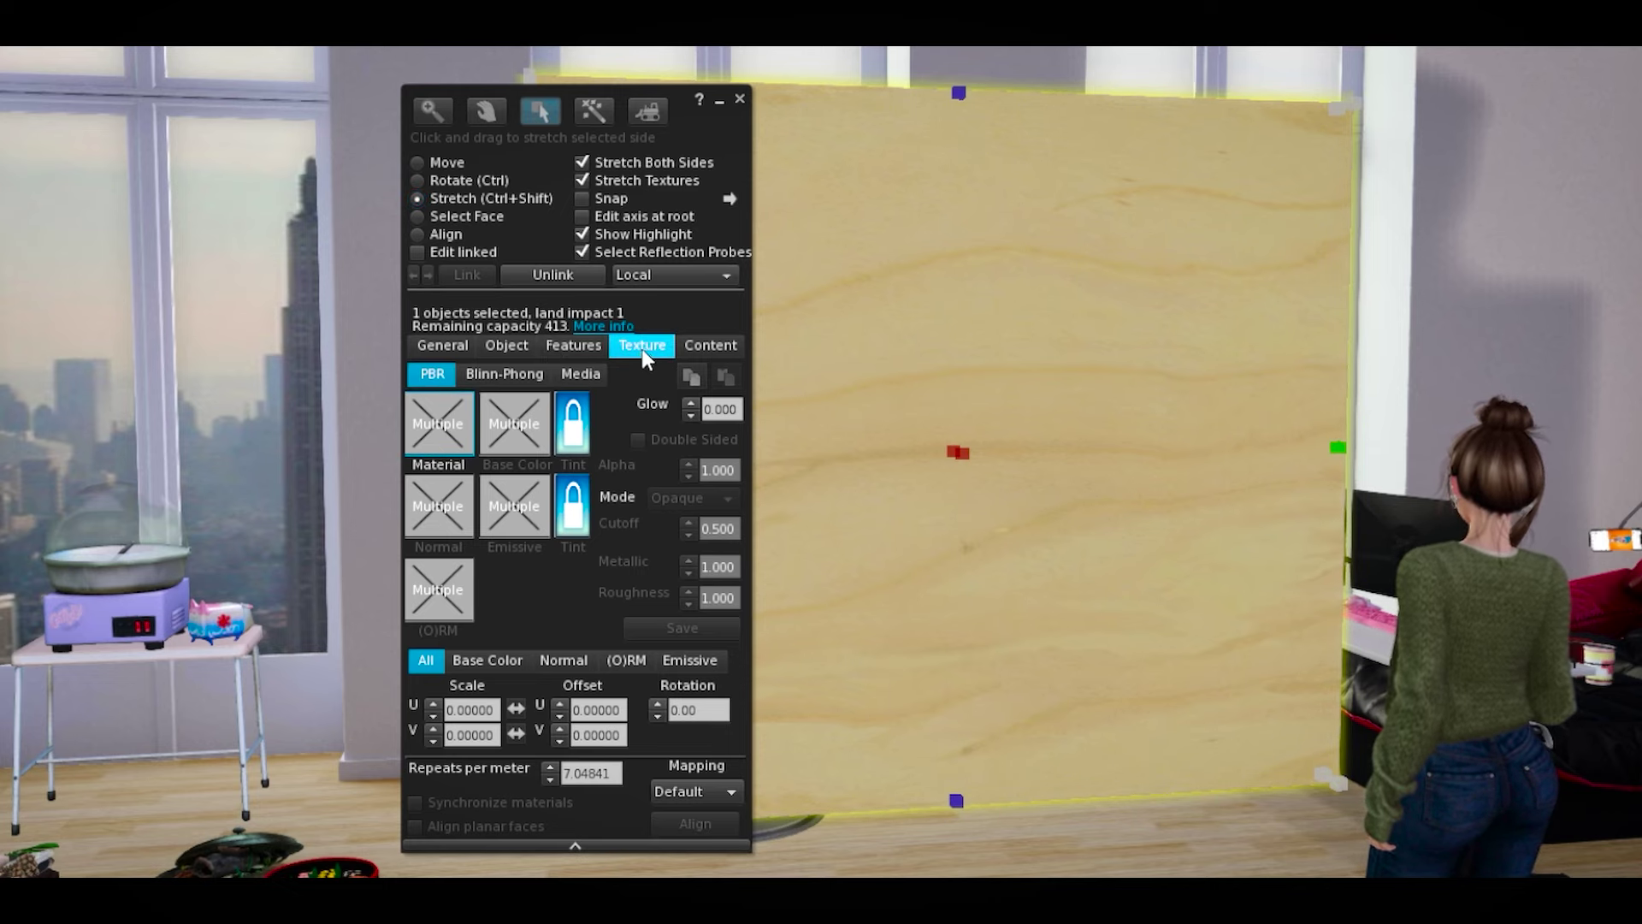
pyautogui.moveTo(650, 317); pyautogui.dragTo(592, 312)
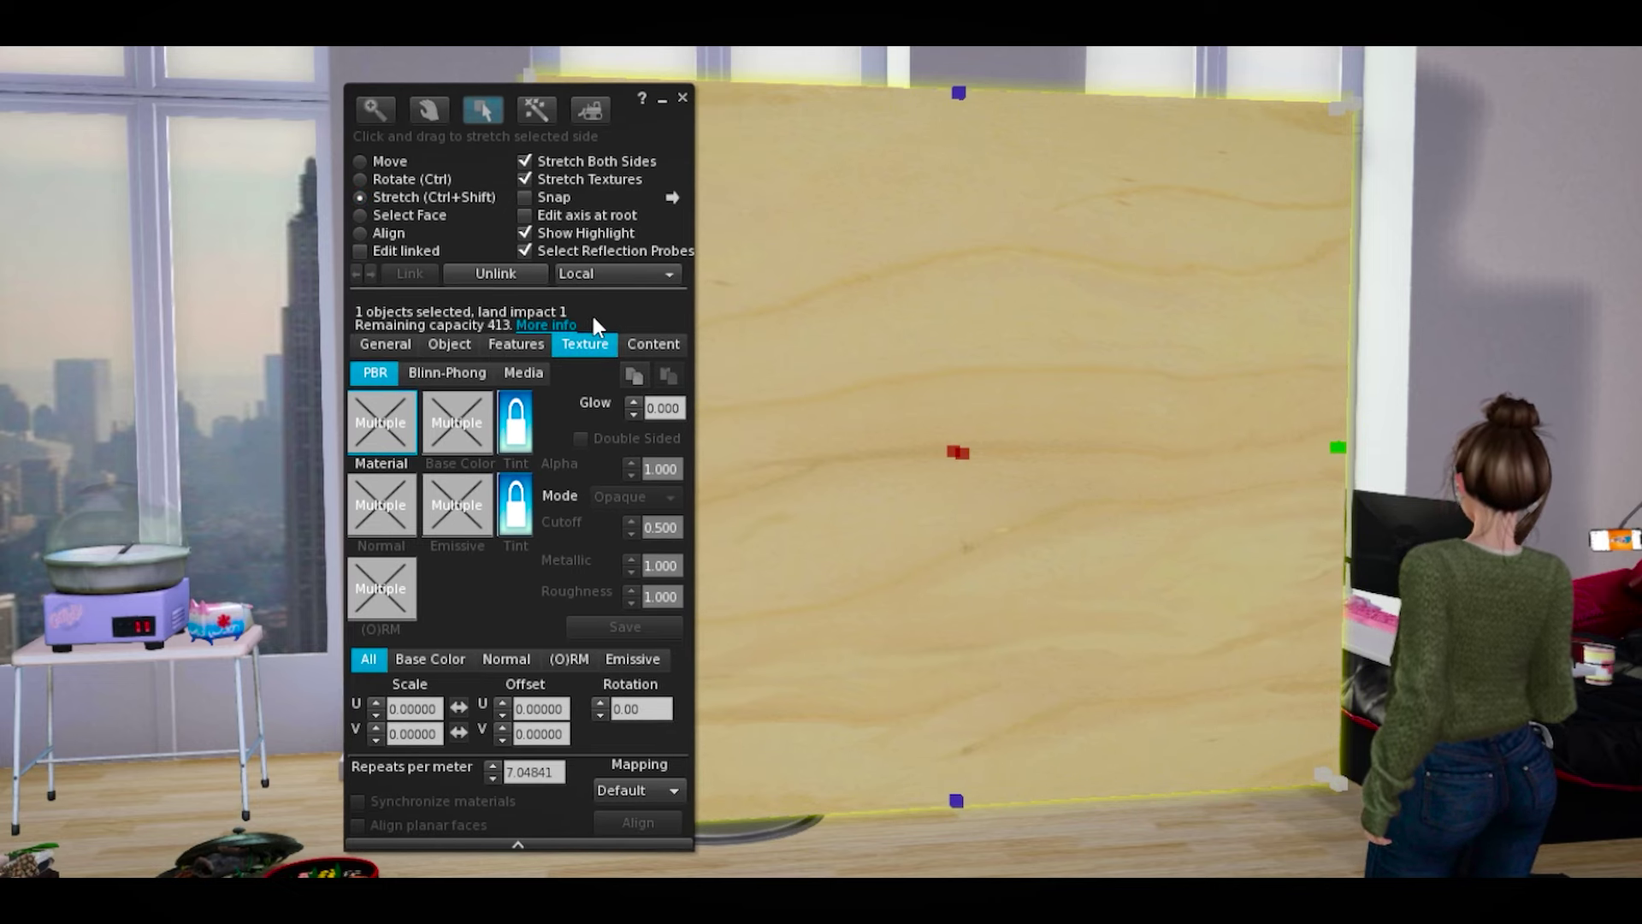
pyautogui.click(387, 431)
pyautogui.click(830, 375)
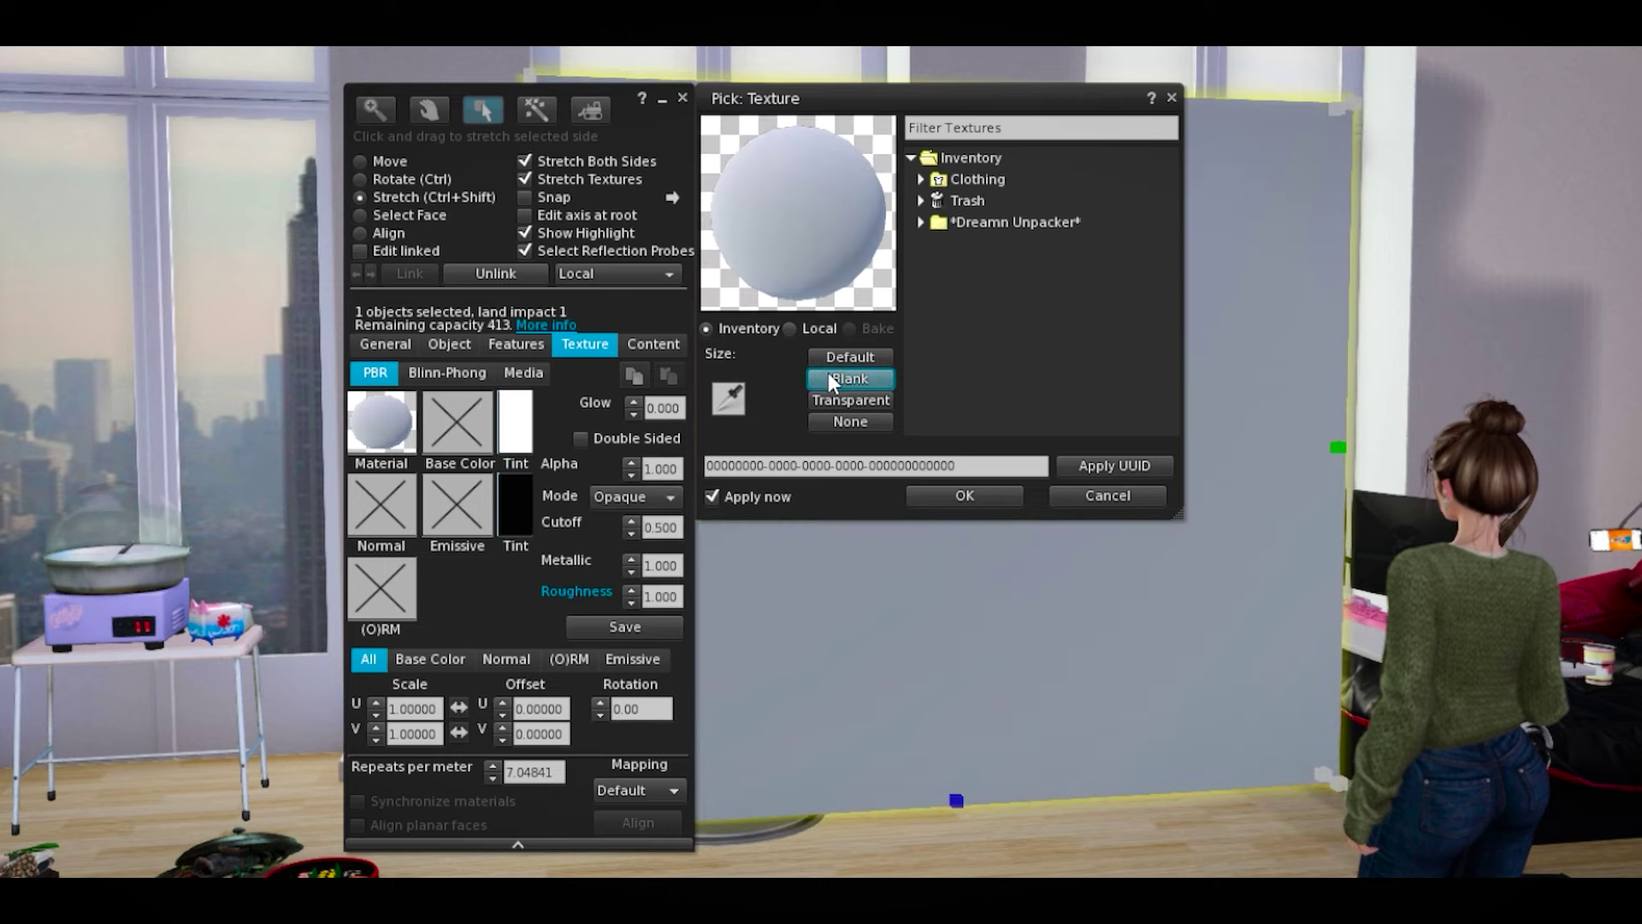
pyautogui.click(960, 497)
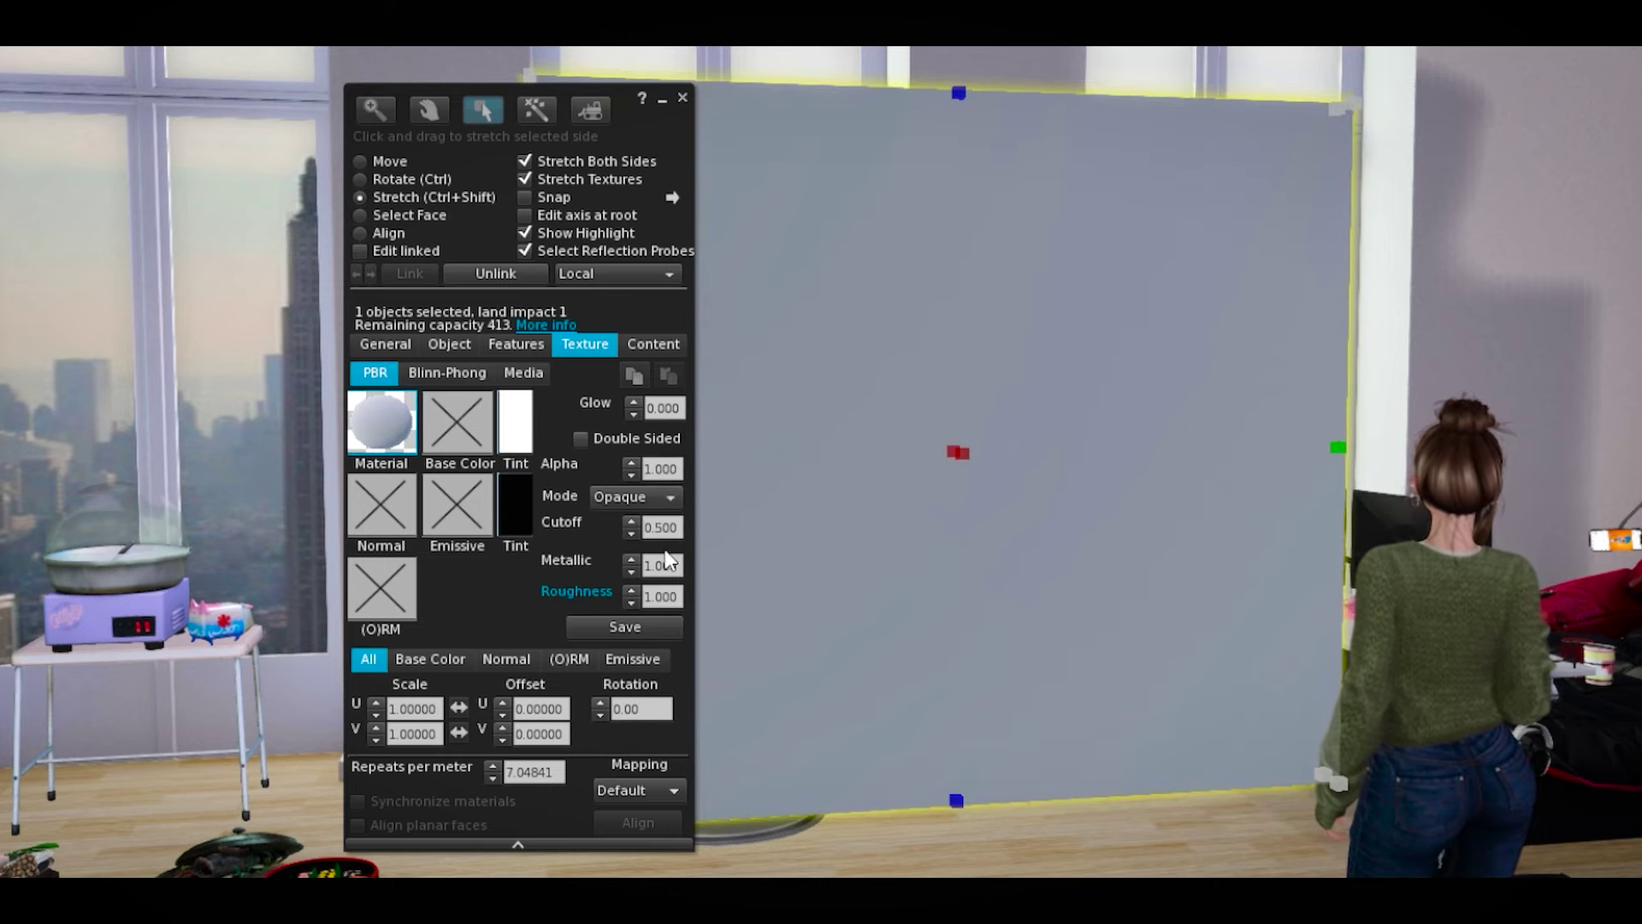
pyautogui.write('0')
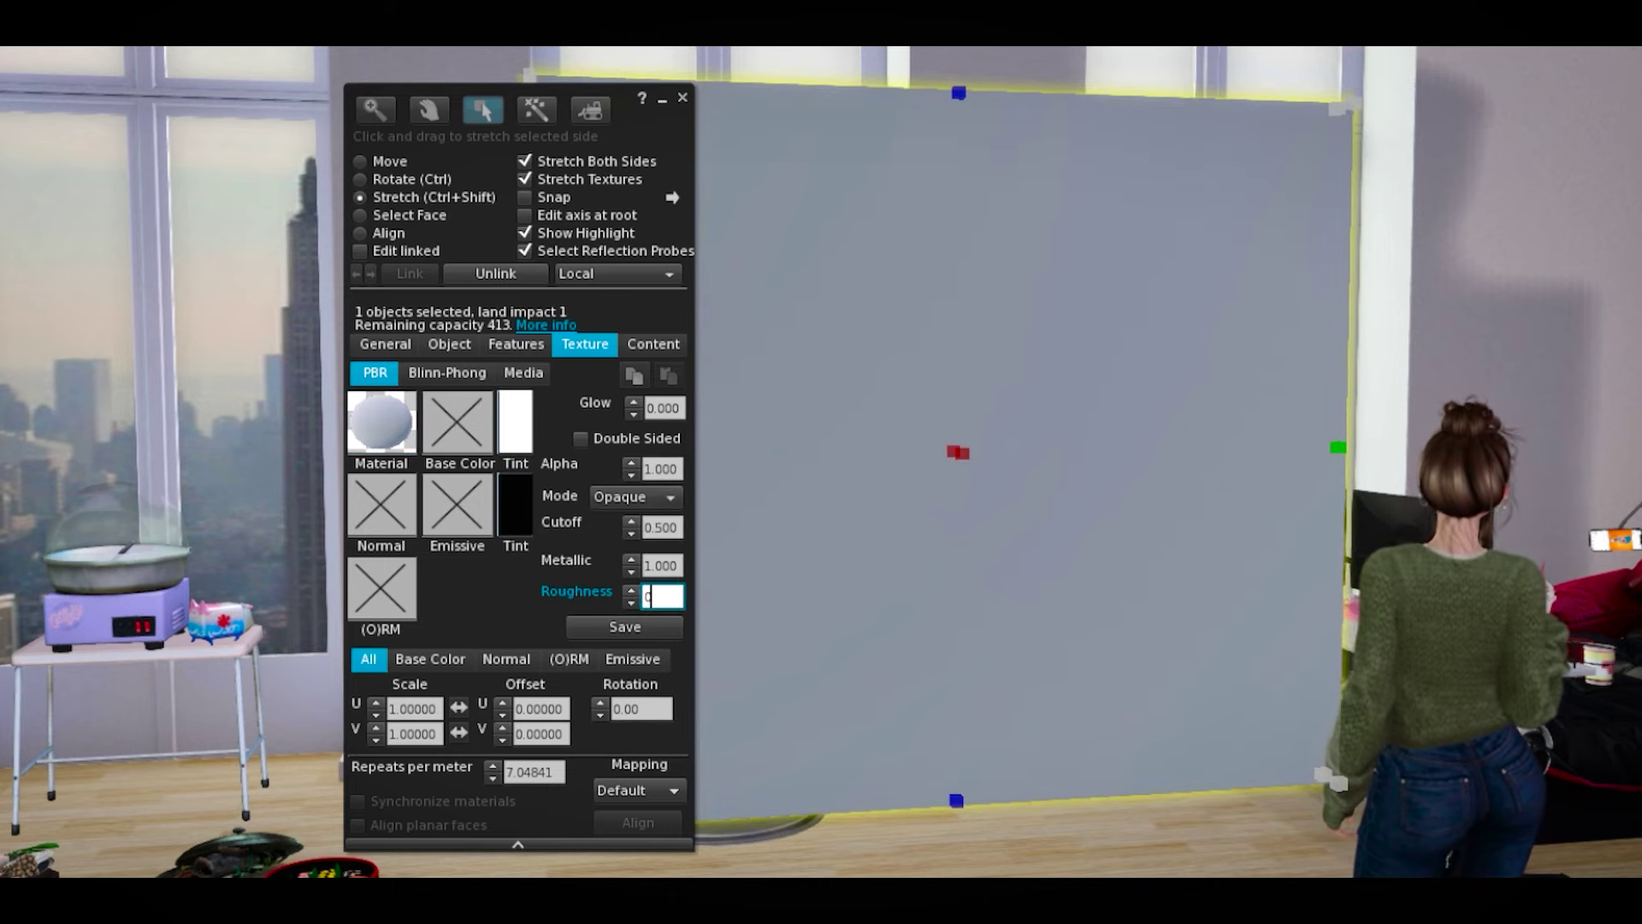
pyautogui.click(671, 565)
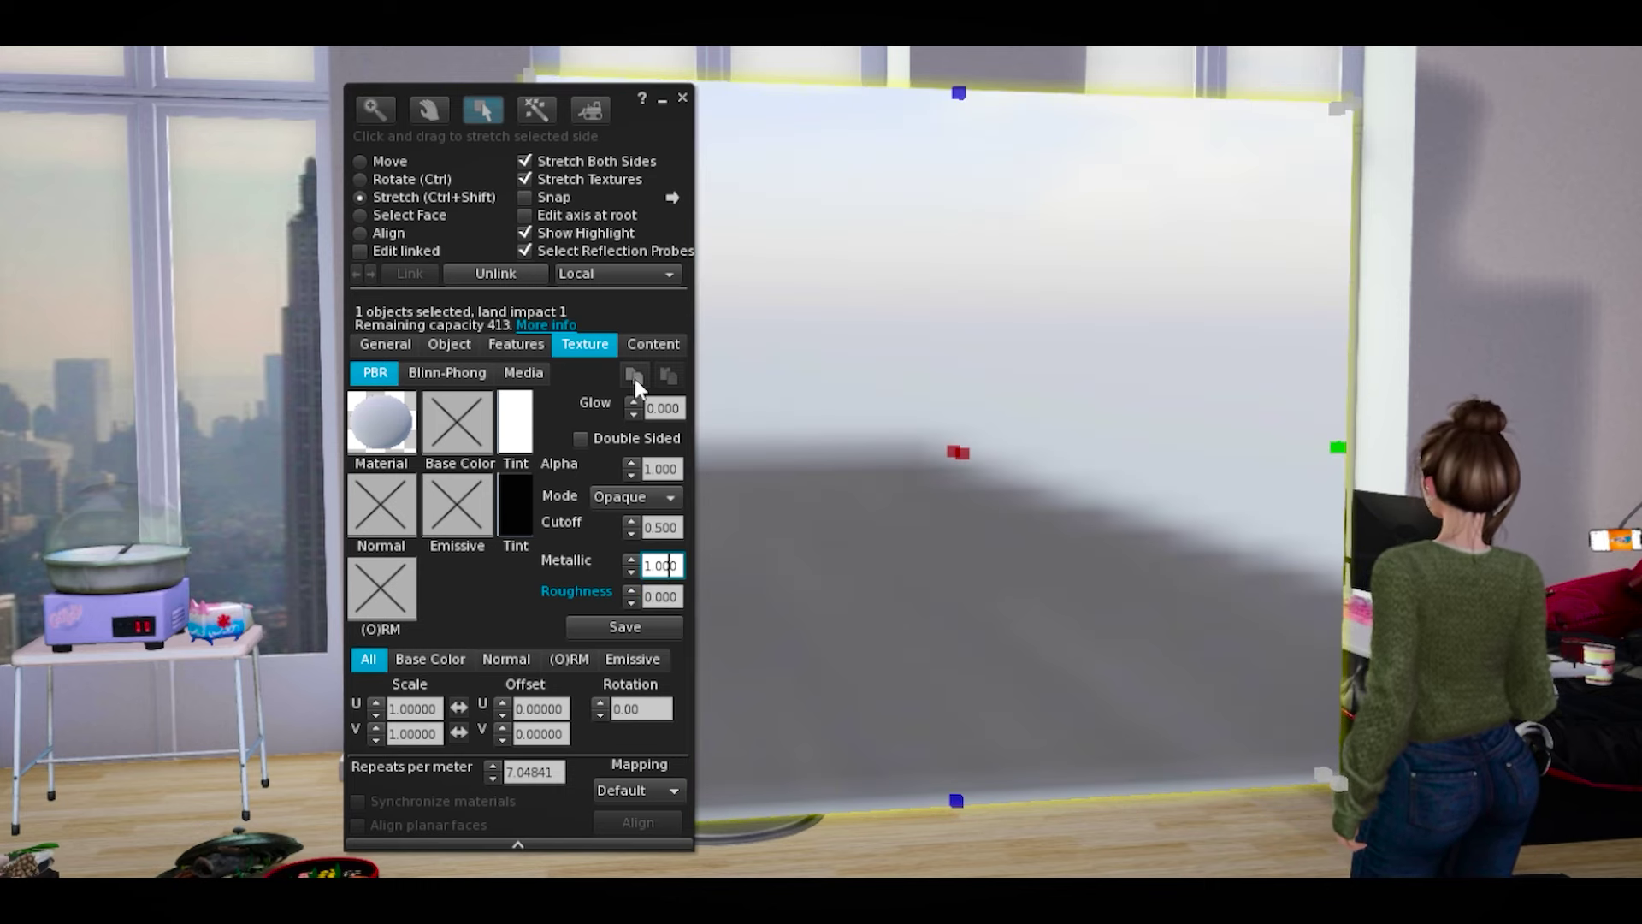
pyautogui.moveTo(630, 304); pyautogui.dragTo(597, 268)
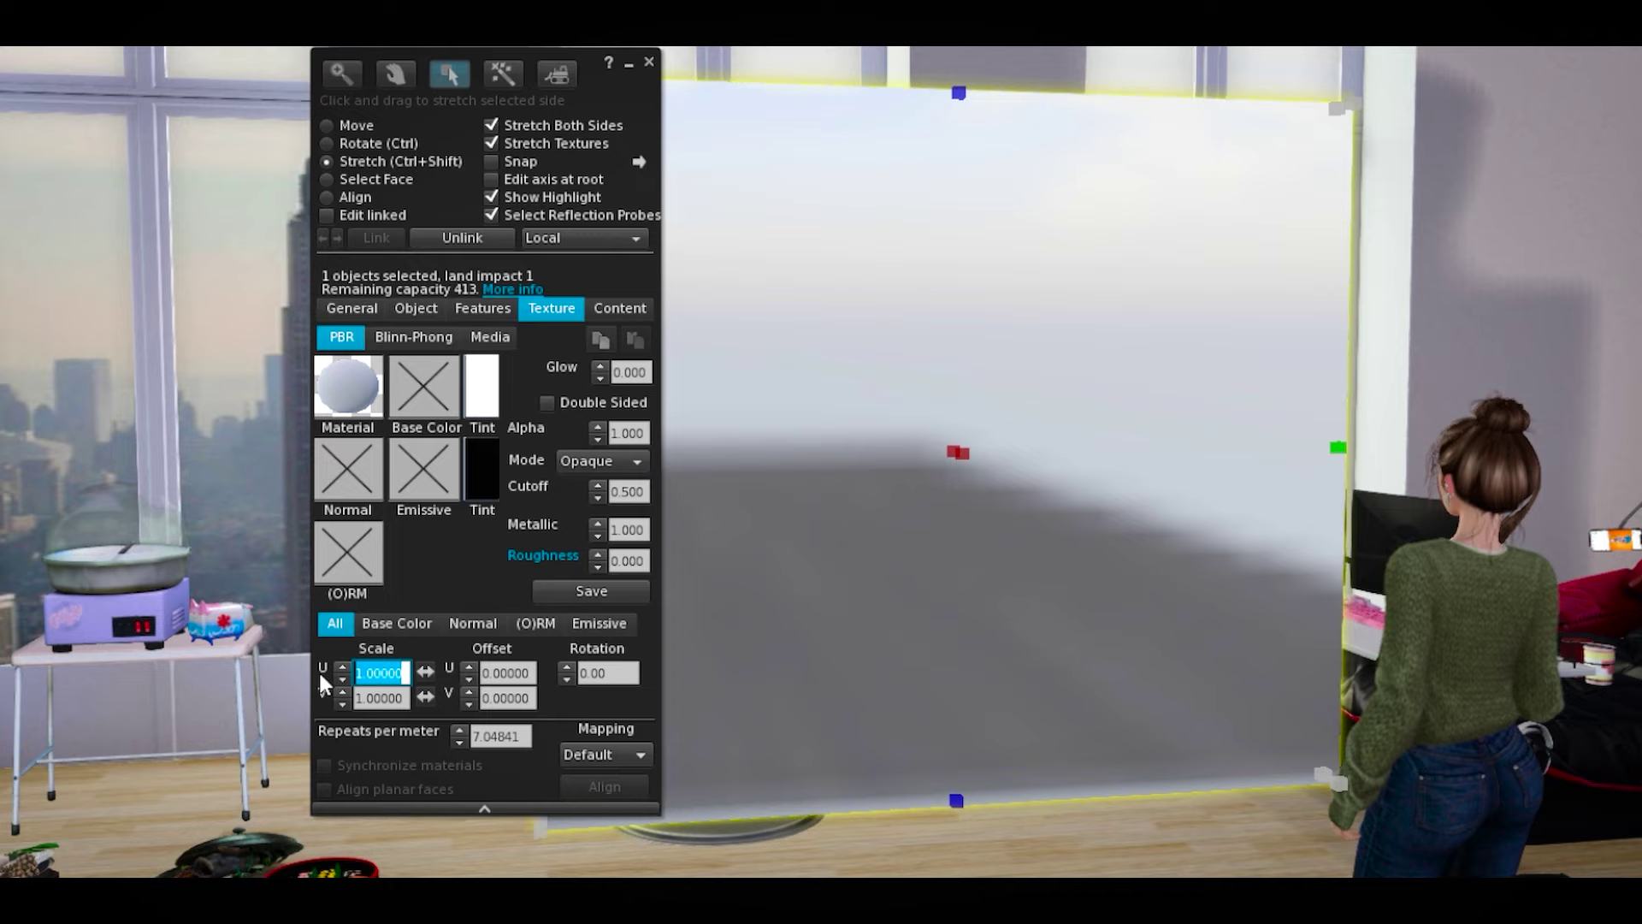
pyautogui.write('0')
pyautogui.click(376, 697)
pyautogui.press('Tab')
pyautogui.write('2')
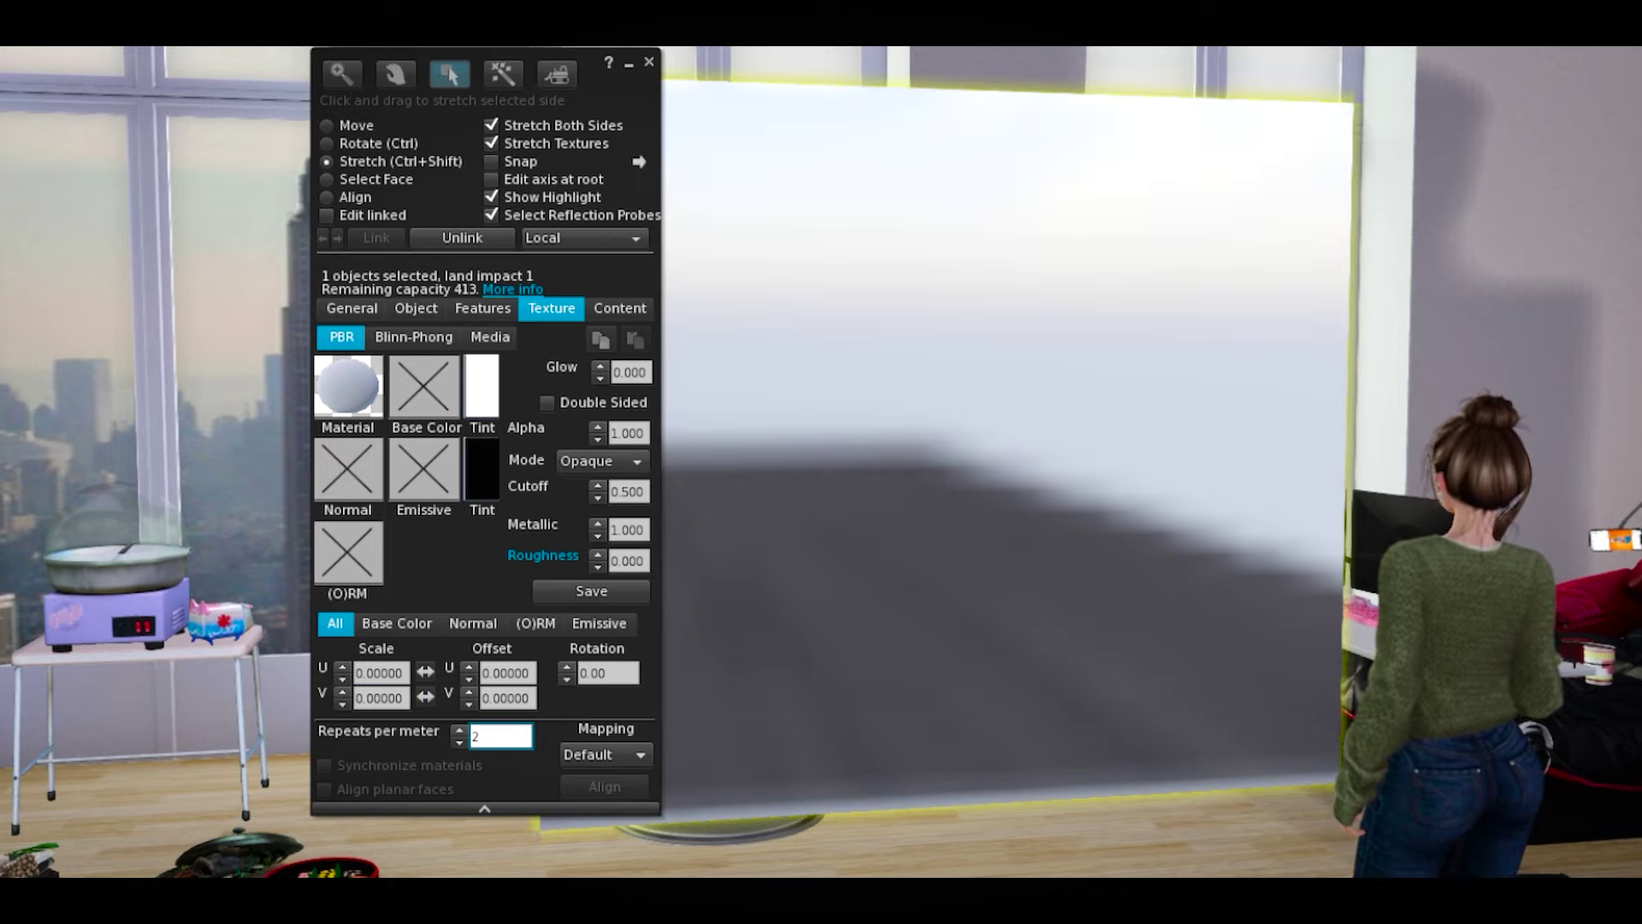
pyautogui.click(597, 671)
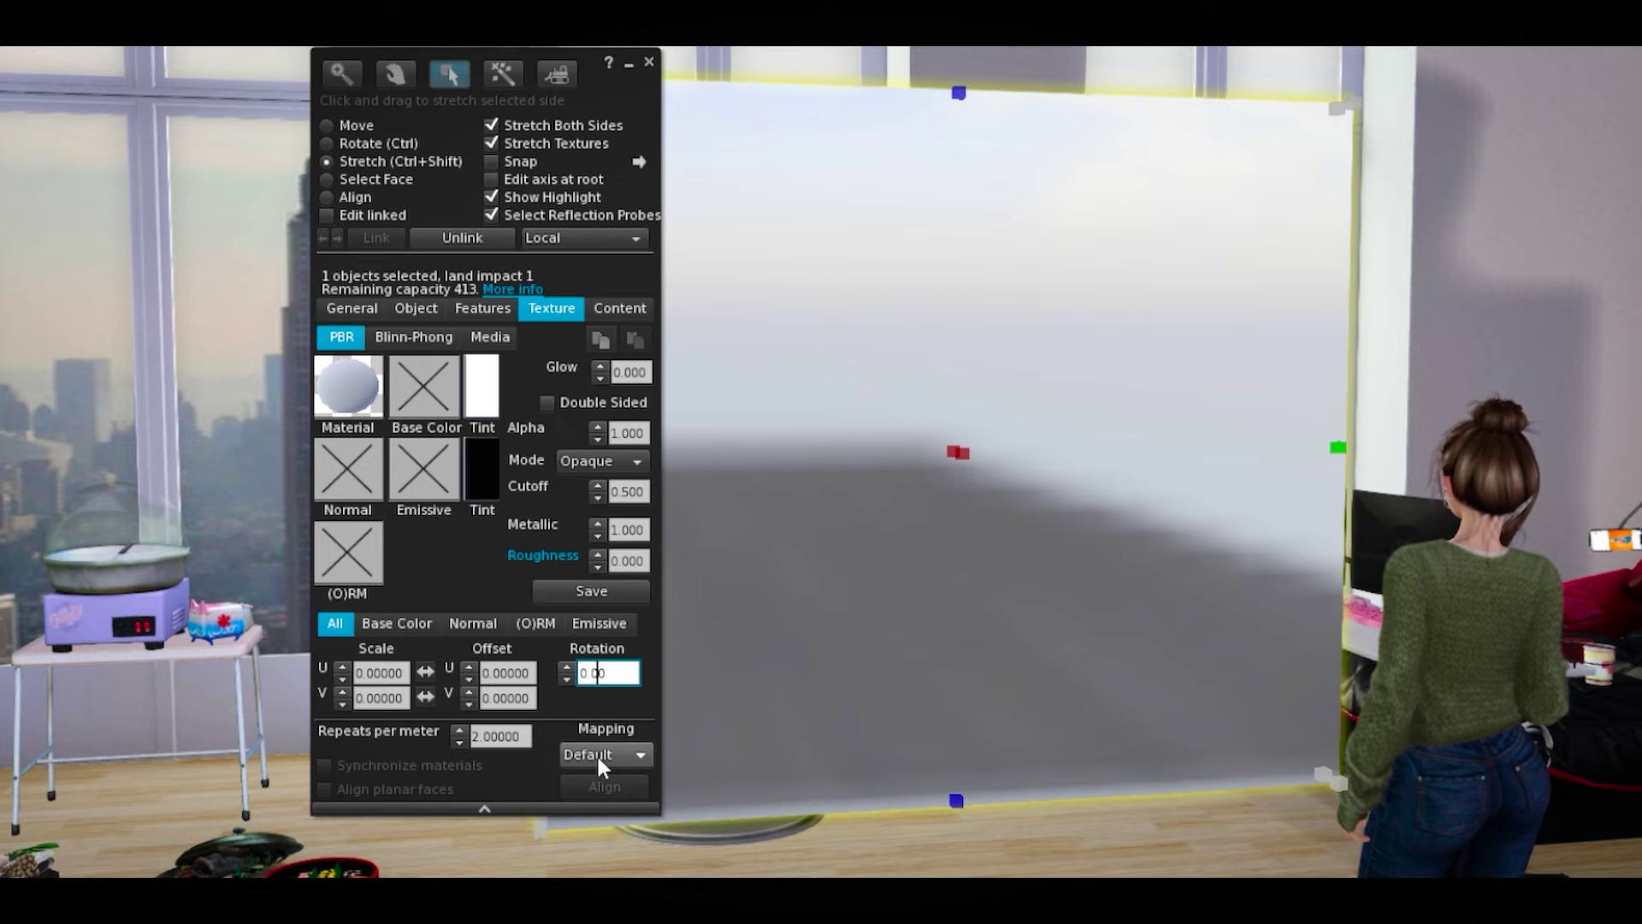
# Create a new wooden cube and raise it off the floor
pyautogui.click(556, 72)
pyautogui.click(881, 822)
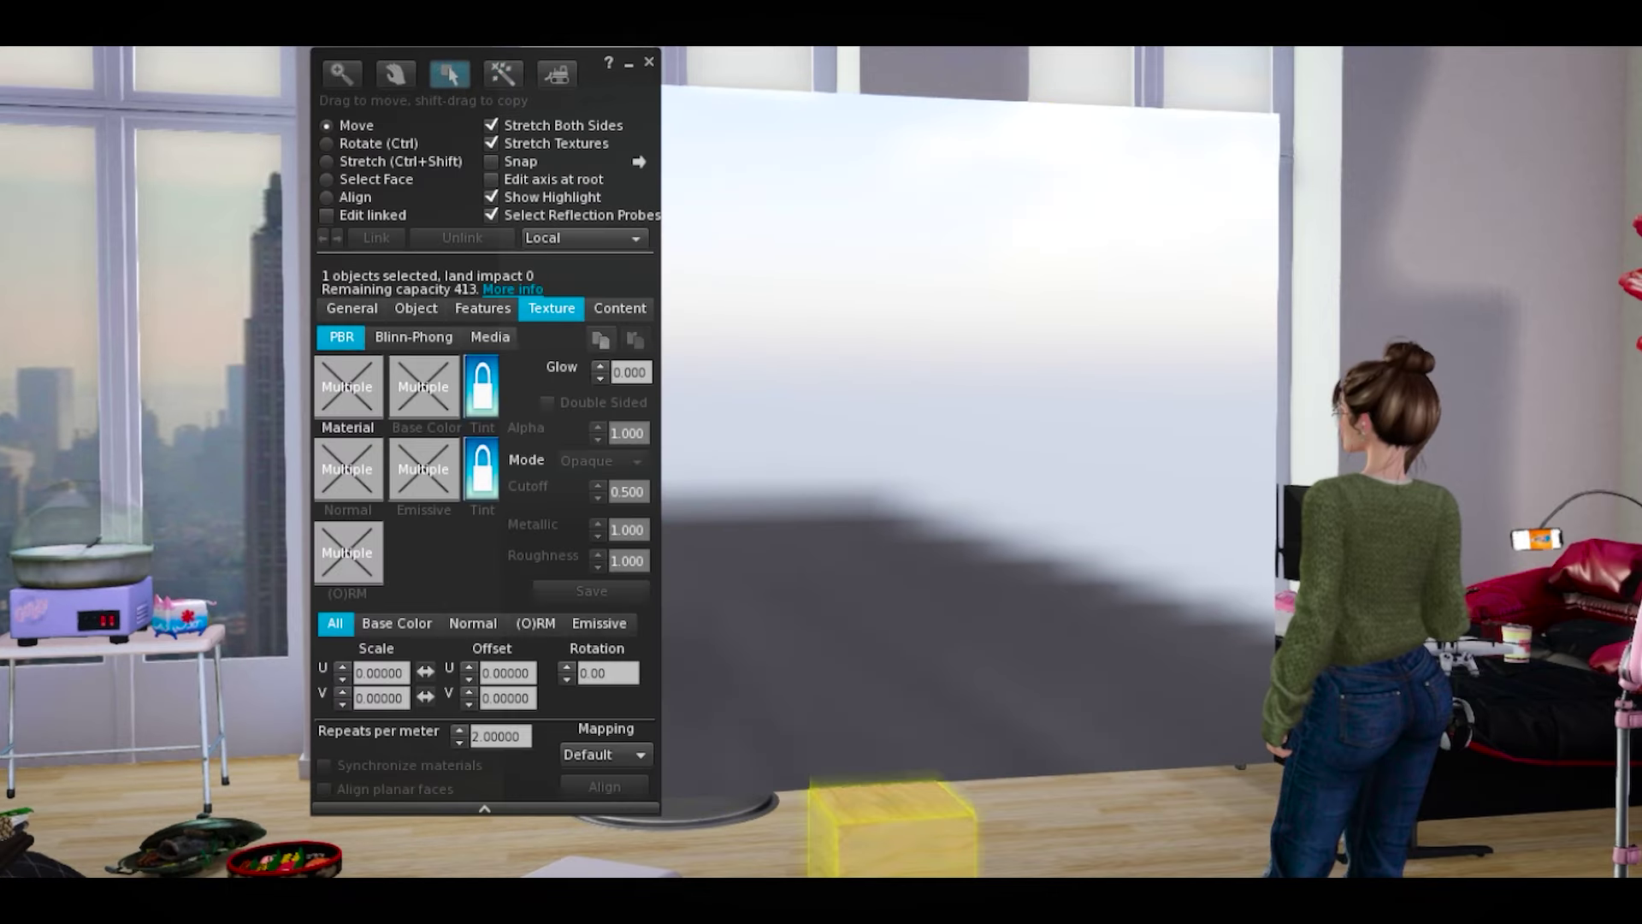
pyautogui.moveTo(897, 771)
pyautogui.mouseDown()
pyautogui.moveTo(906, 614)
pyautogui.moveTo(891, 557)
pyautogui.moveTo(964, 588)
pyautogui.mouseUp()
# Rotate the new cube using World axes, then set the ruler mode back to Local
pyautogui.keyDown('alt'); pyautogui.click(964, 587); pyautogui.keyUp('alt')
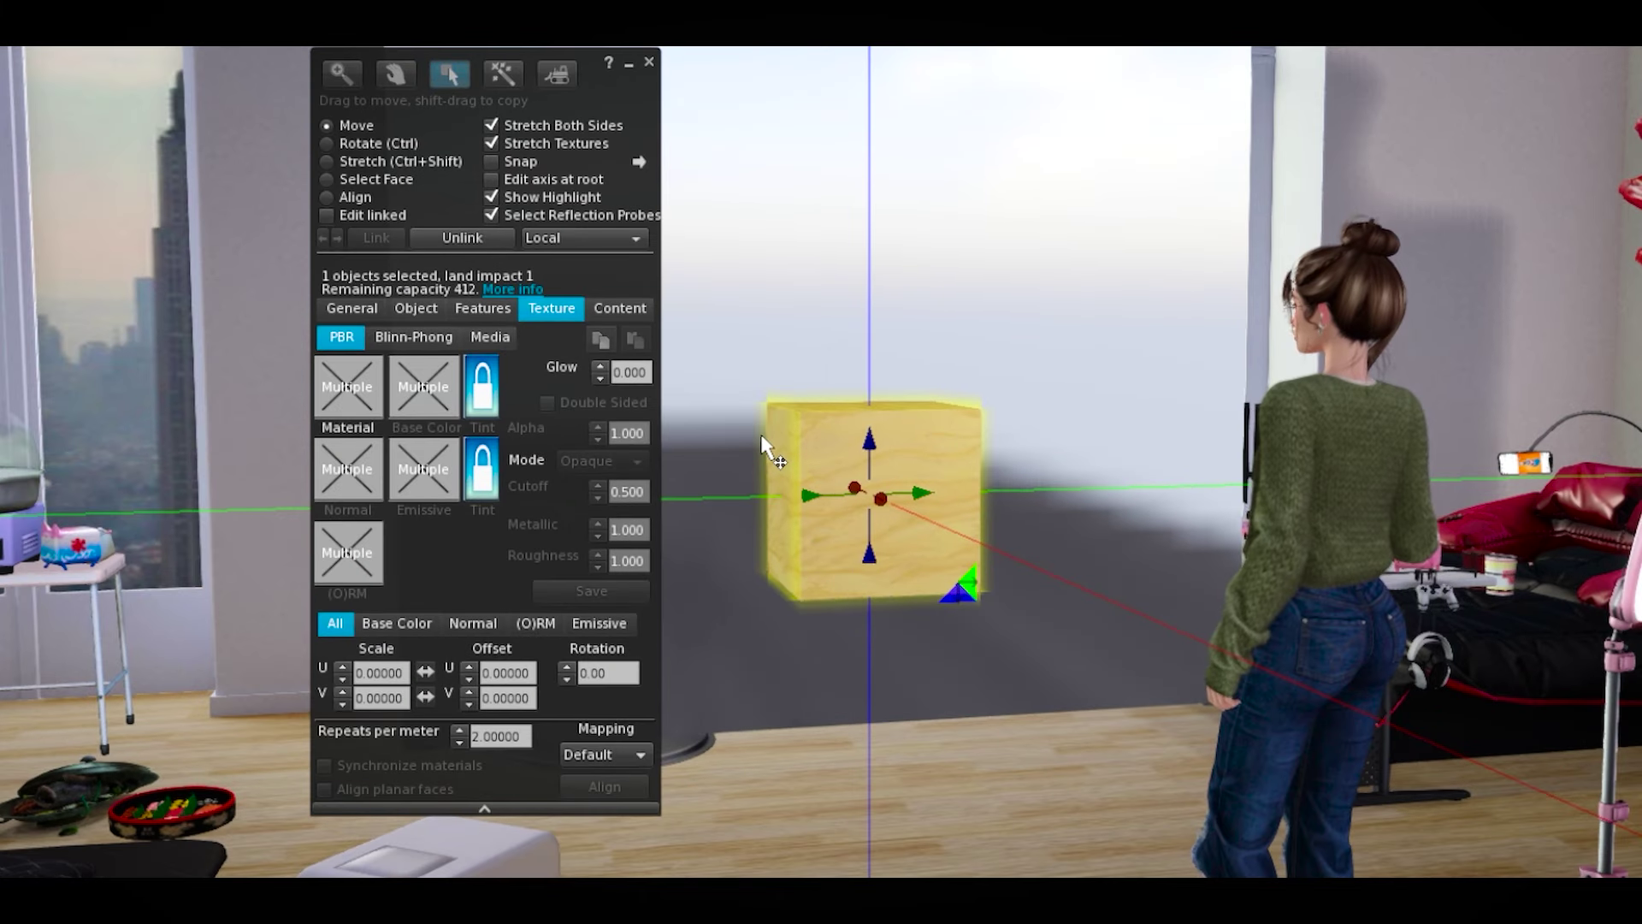
pyautogui.click(575, 237)
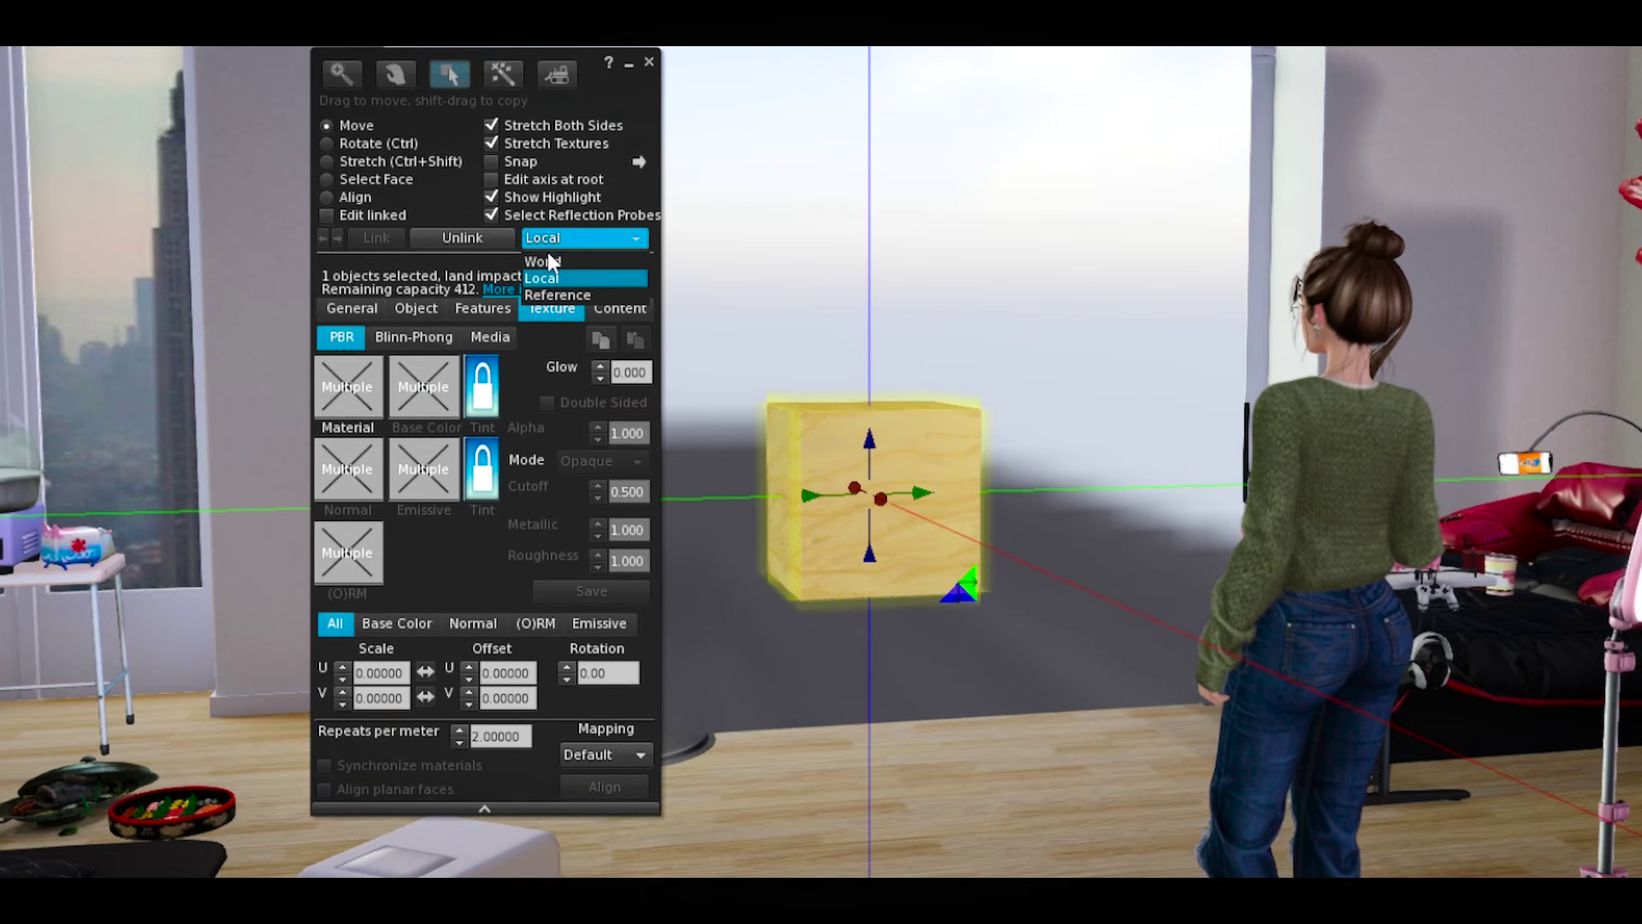
pyautogui.click(549, 263)
pyautogui.press('ctrl')
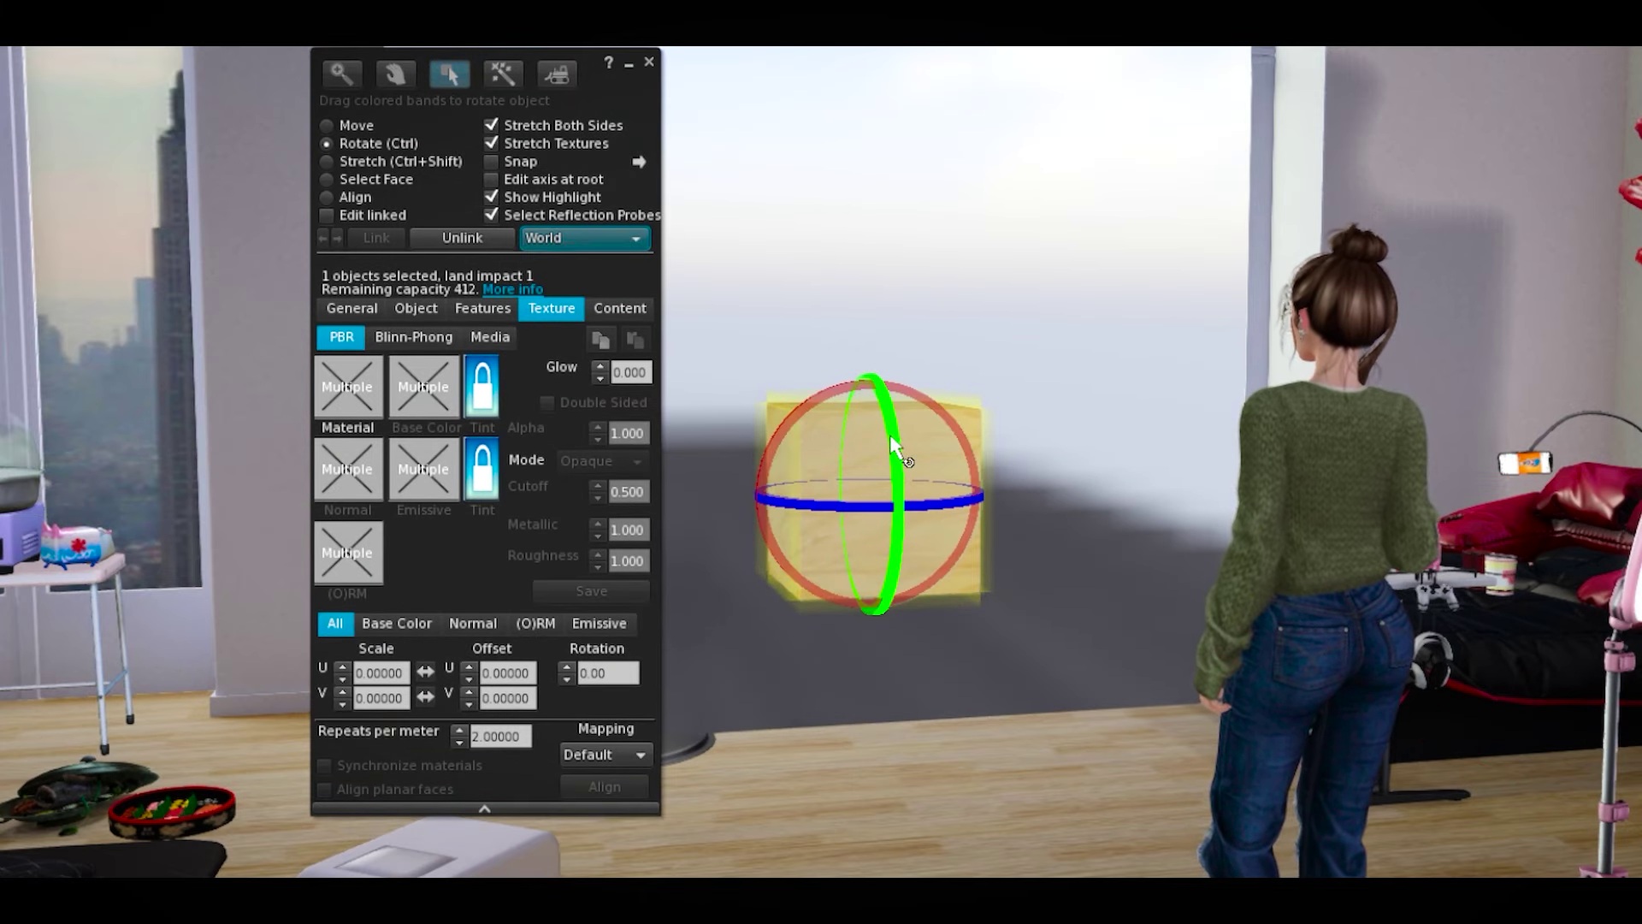
pyautogui.keyDown('ctrl'); pyautogui.moveTo(894, 442); pyautogui.dragTo(903, 455); pyautogui.keyUp('ctrl')
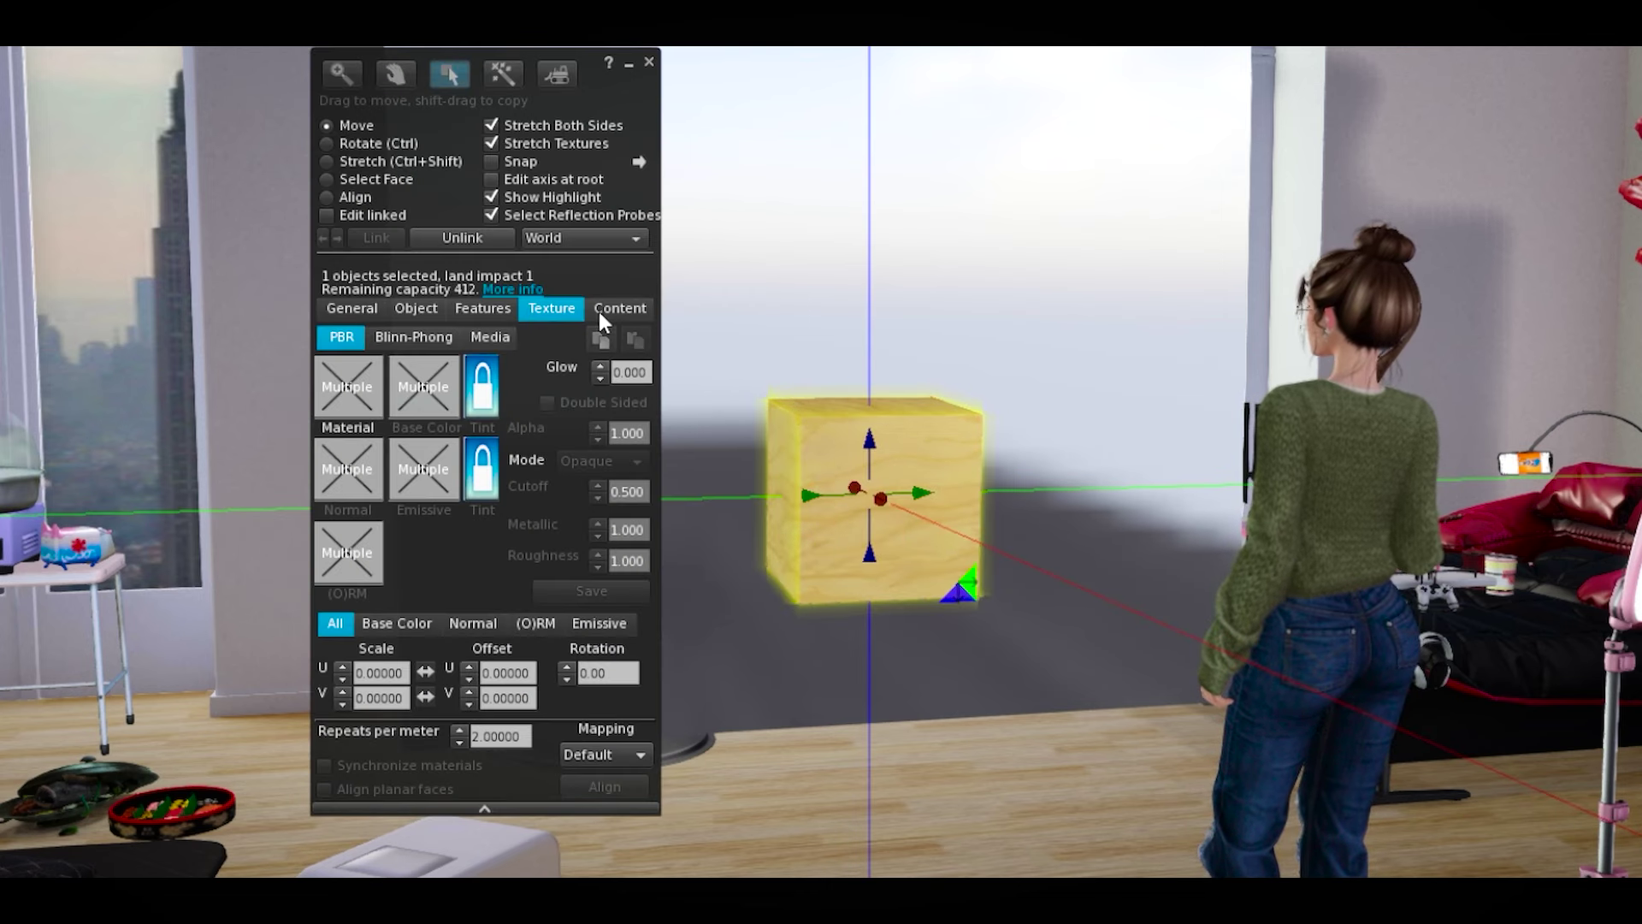
pyautogui.click(559, 241)
pyautogui.click(560, 276)
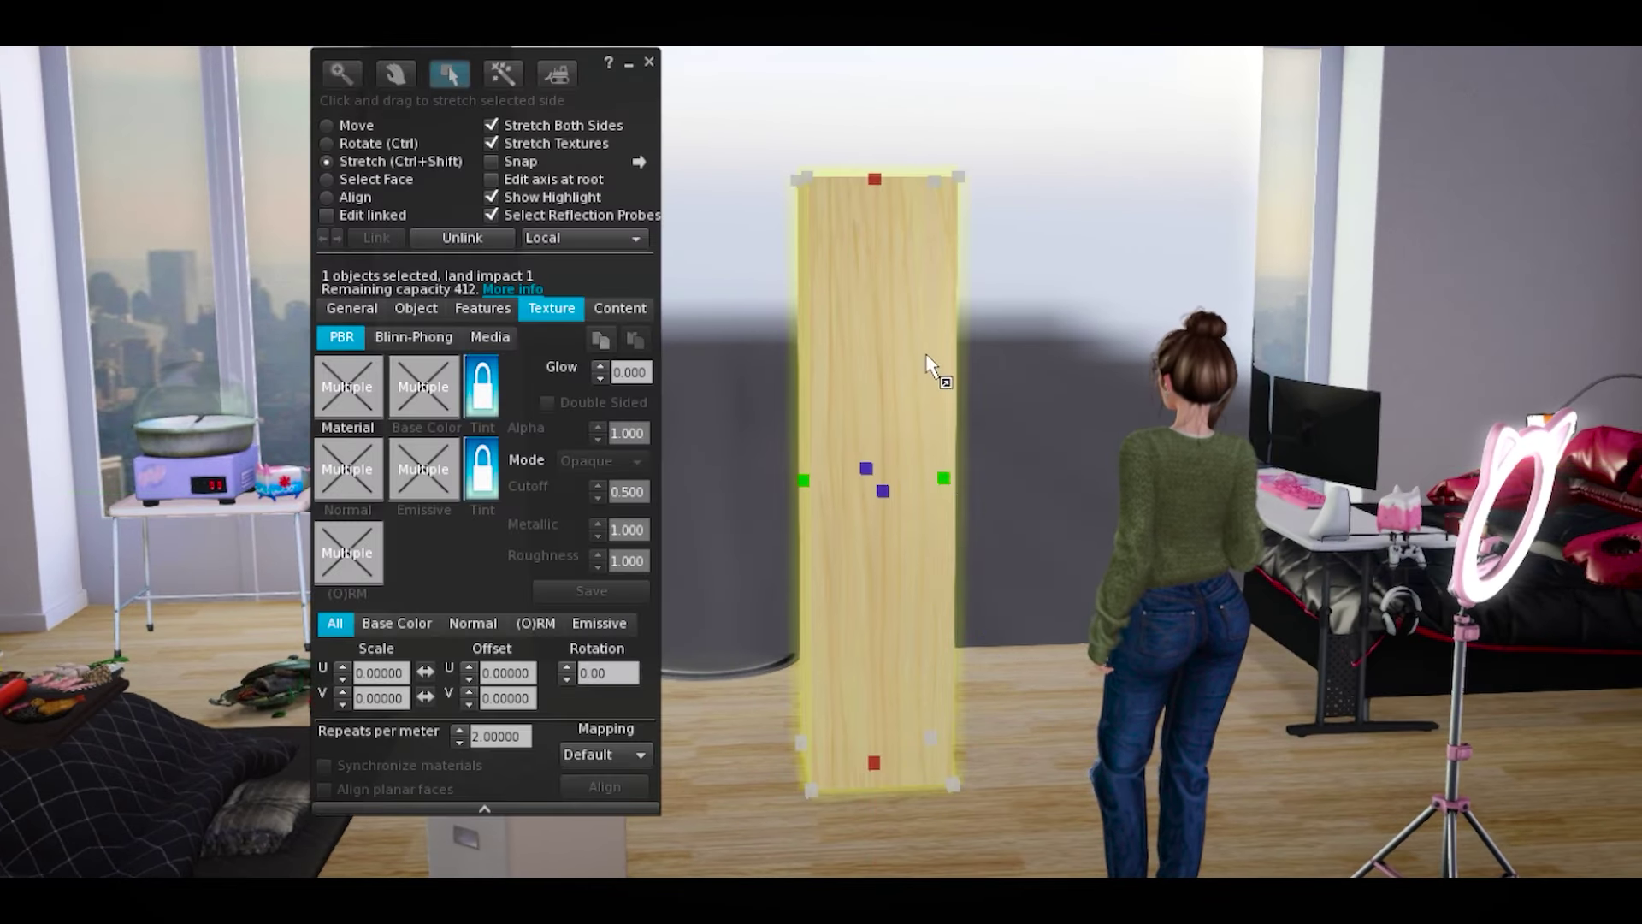
# Stretch the cube into a large upright panel and make it a reflection probe
pyautogui.moveTo(946, 470)
pyautogui.mouseDown()
pyautogui.moveTo(1060, 462)
pyautogui.moveTo(873, 459)
pyautogui.mouseUp()
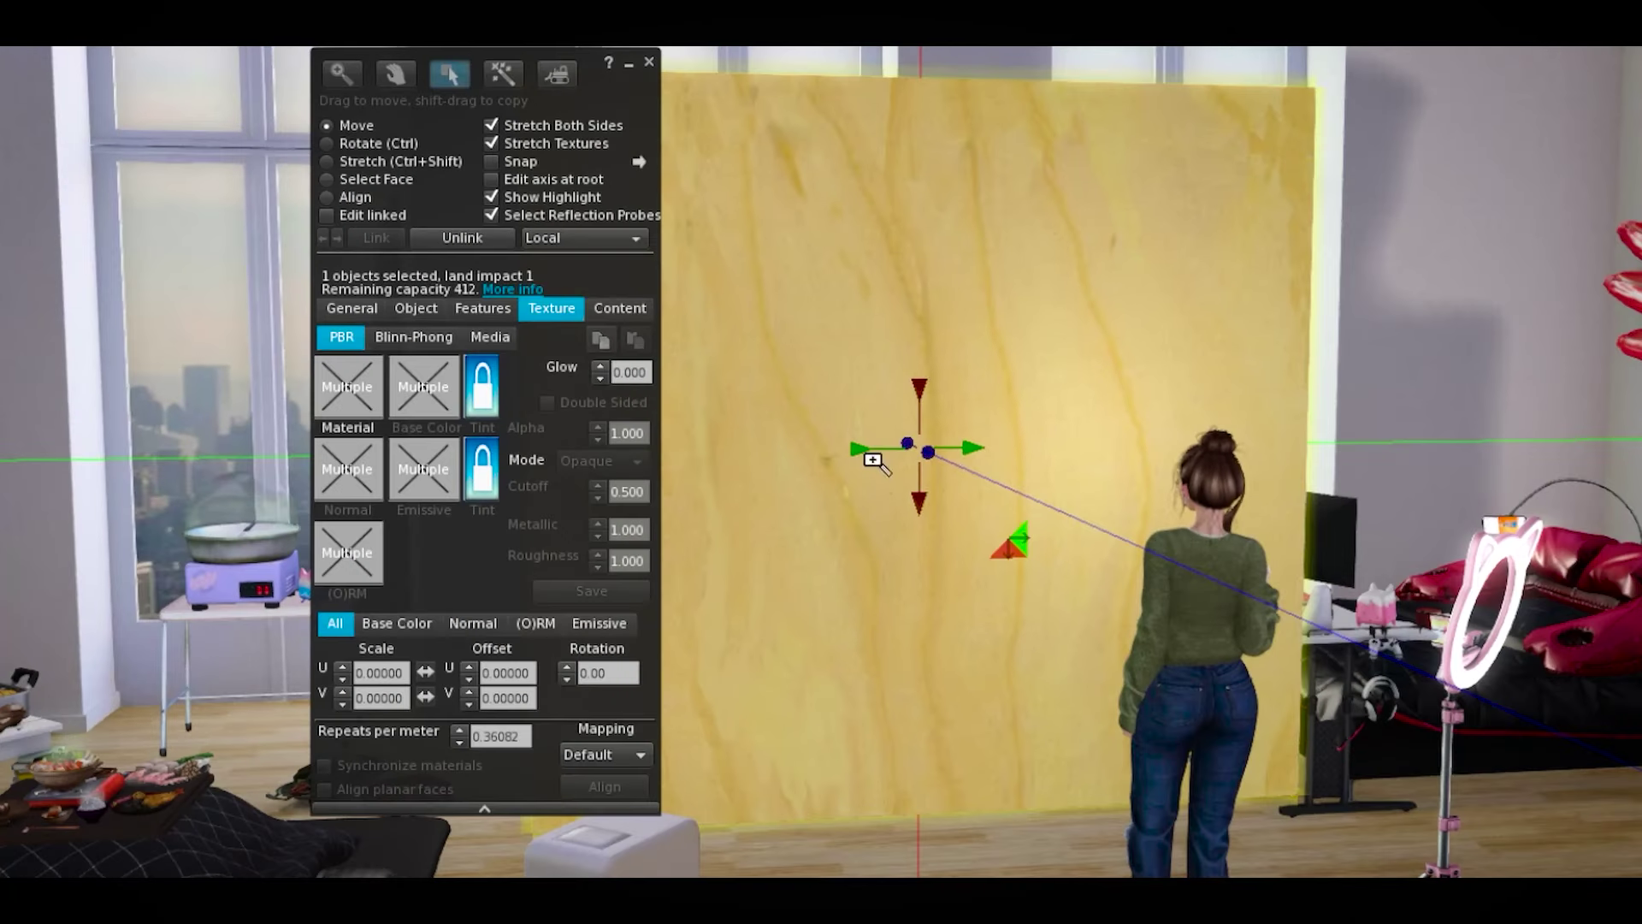
pyautogui.moveTo(605, 257)
pyautogui.mouseDown()
pyautogui.moveTo(816, 283)
pyautogui.moveTo(718, 273)
pyautogui.mouseUp()
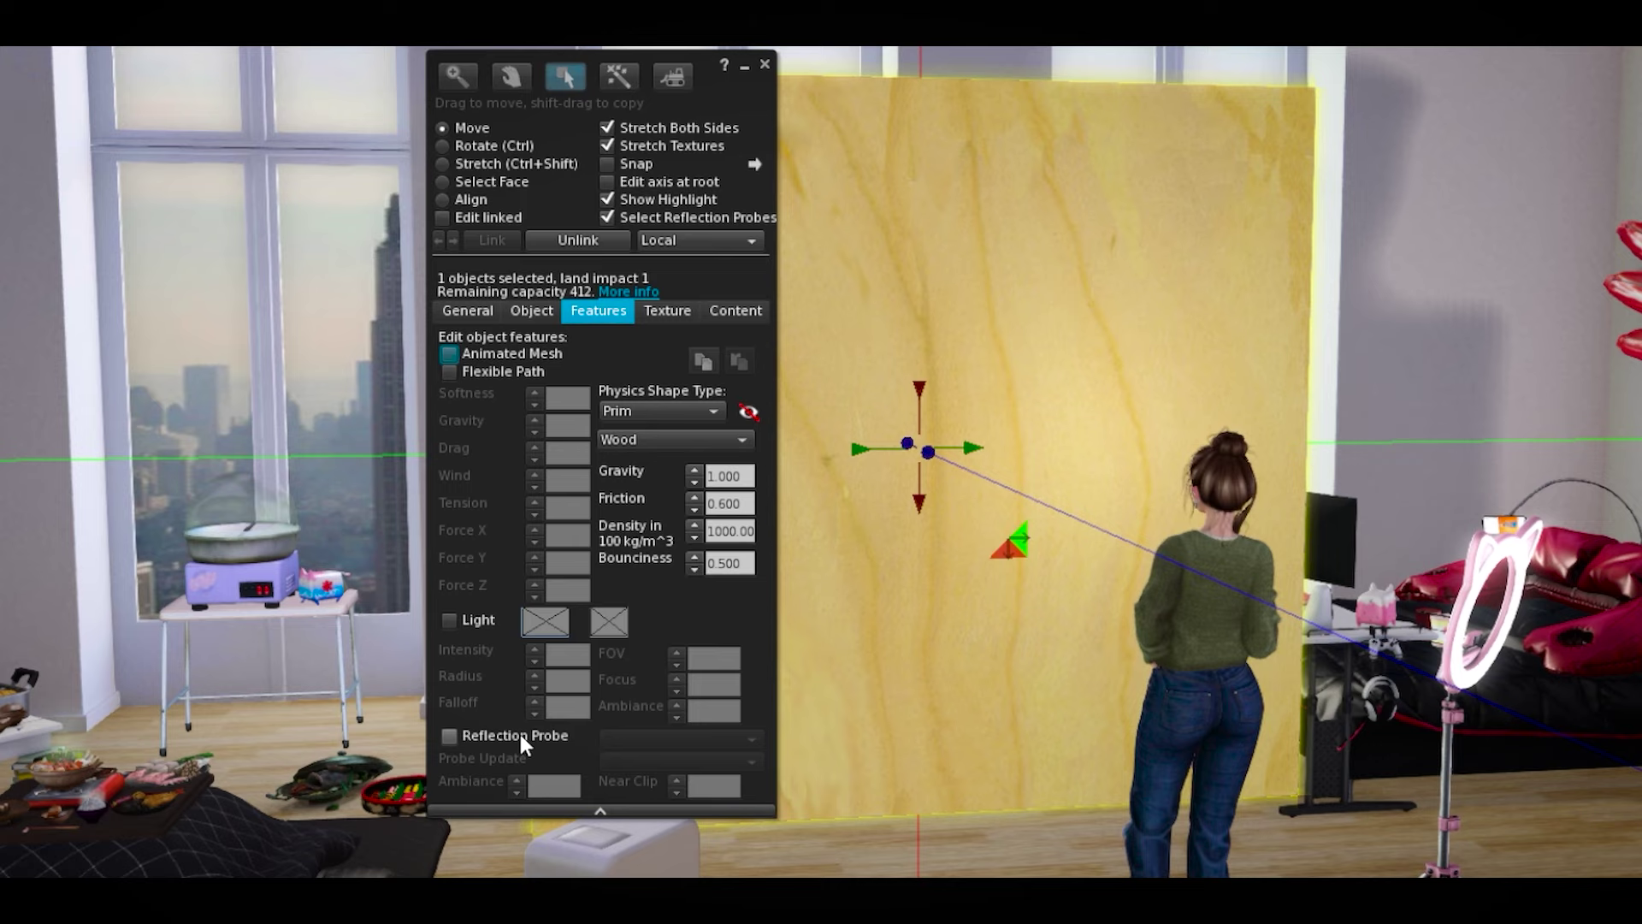
pyautogui.click(520, 734)
pyautogui.click(859, 475)
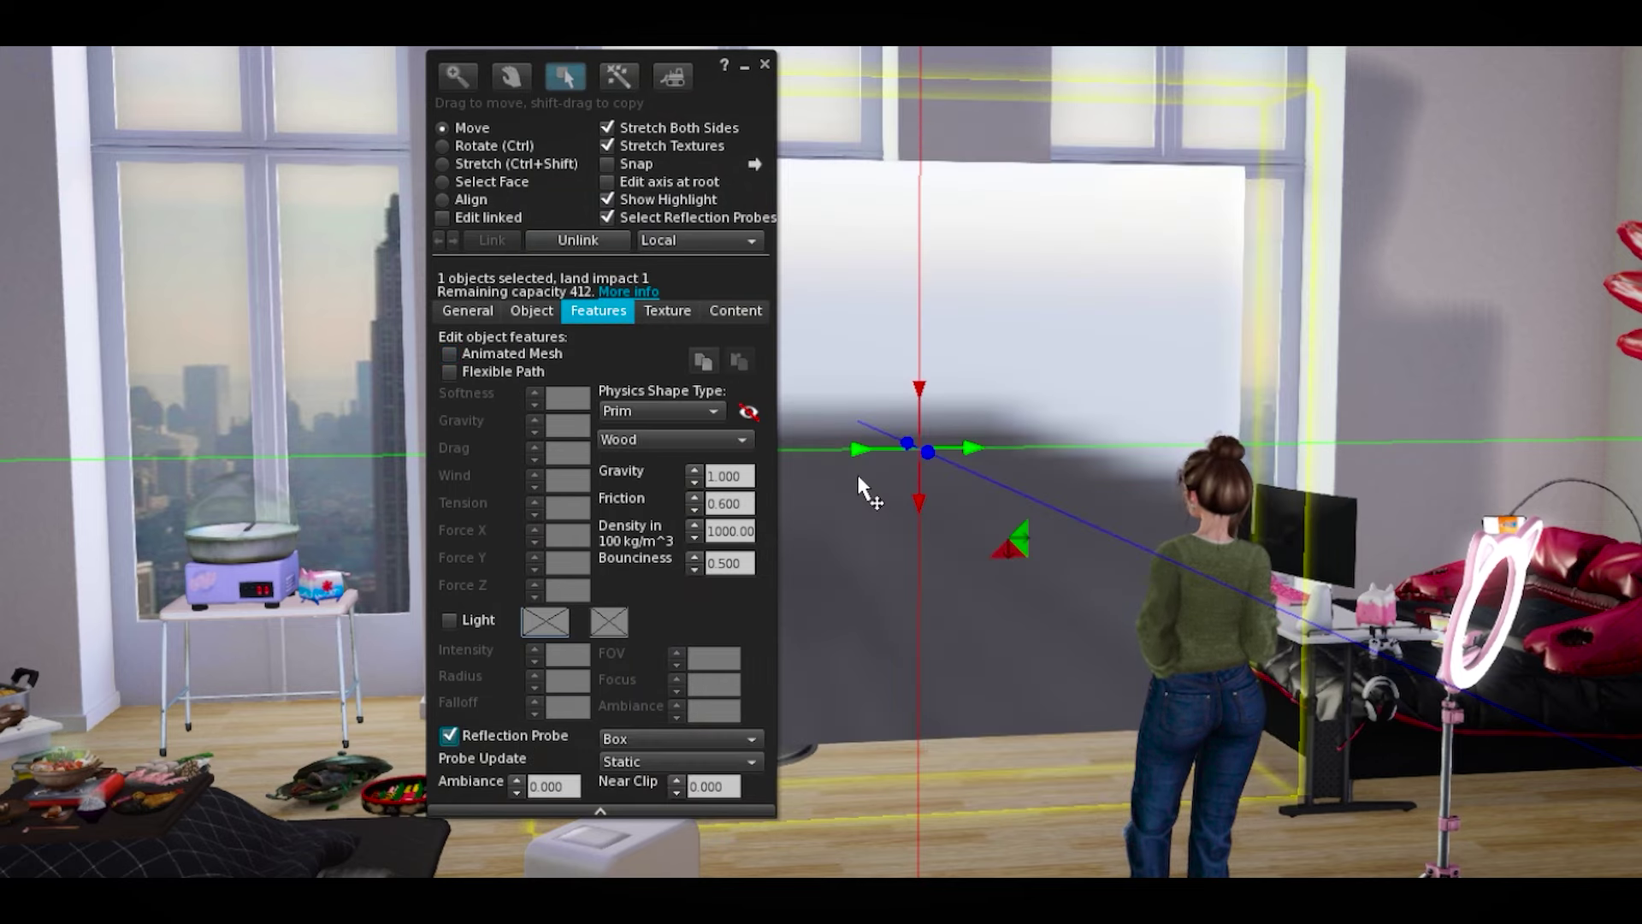
pyautogui.click(648, 752)
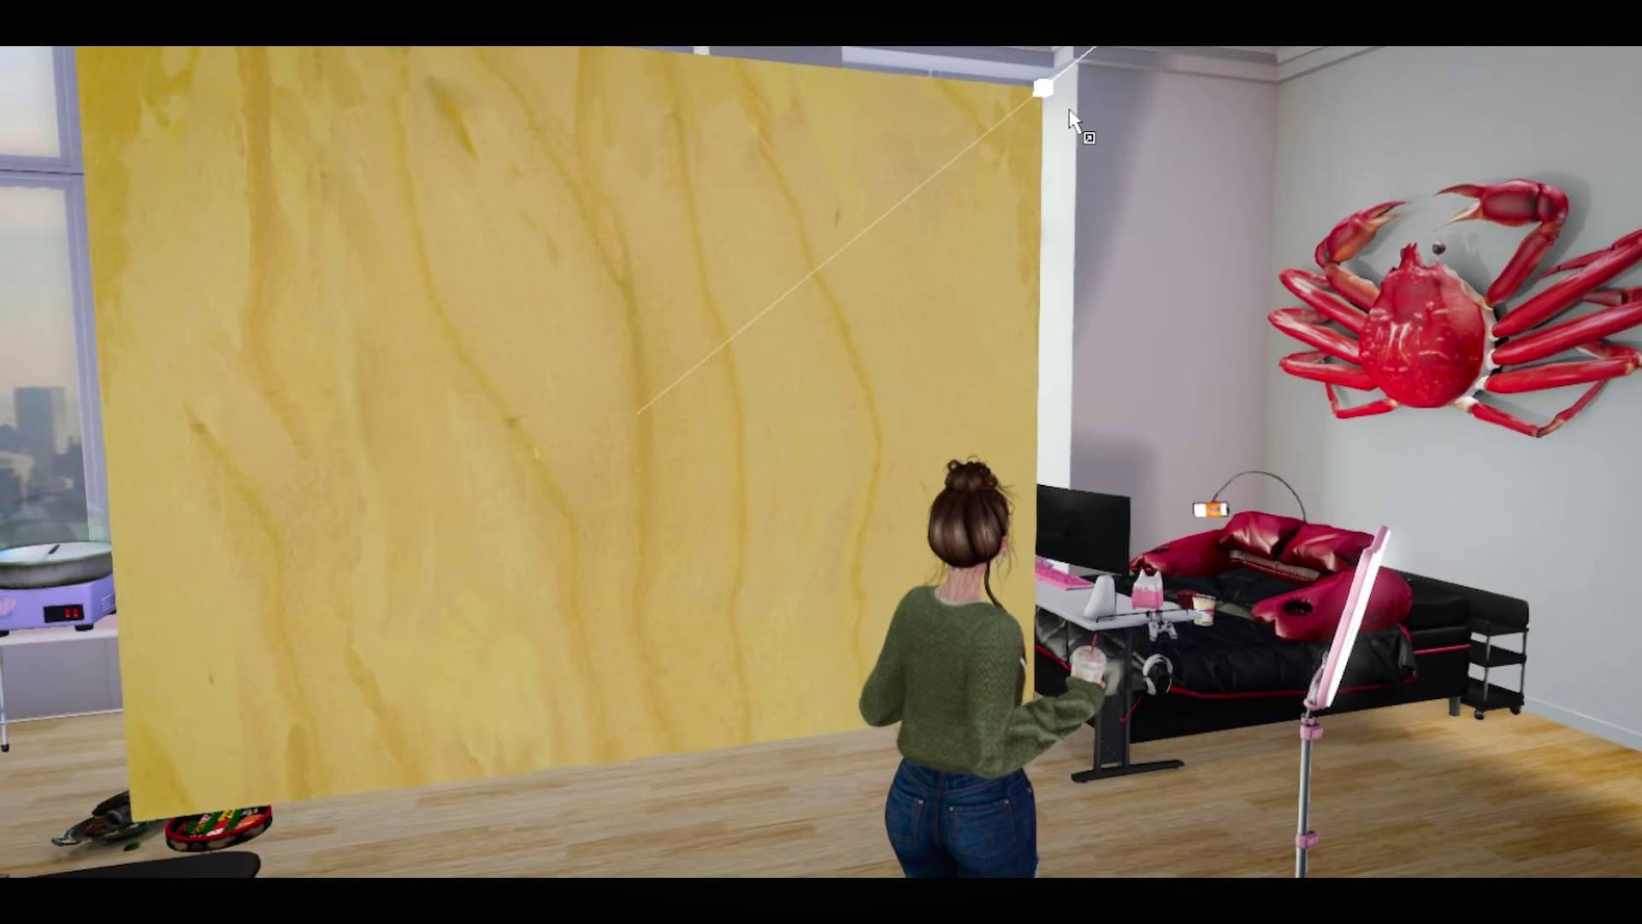
# Make the wall panel a reflection probe with Probe Update set to Mirror (Everything)
pyautogui.press('alt')
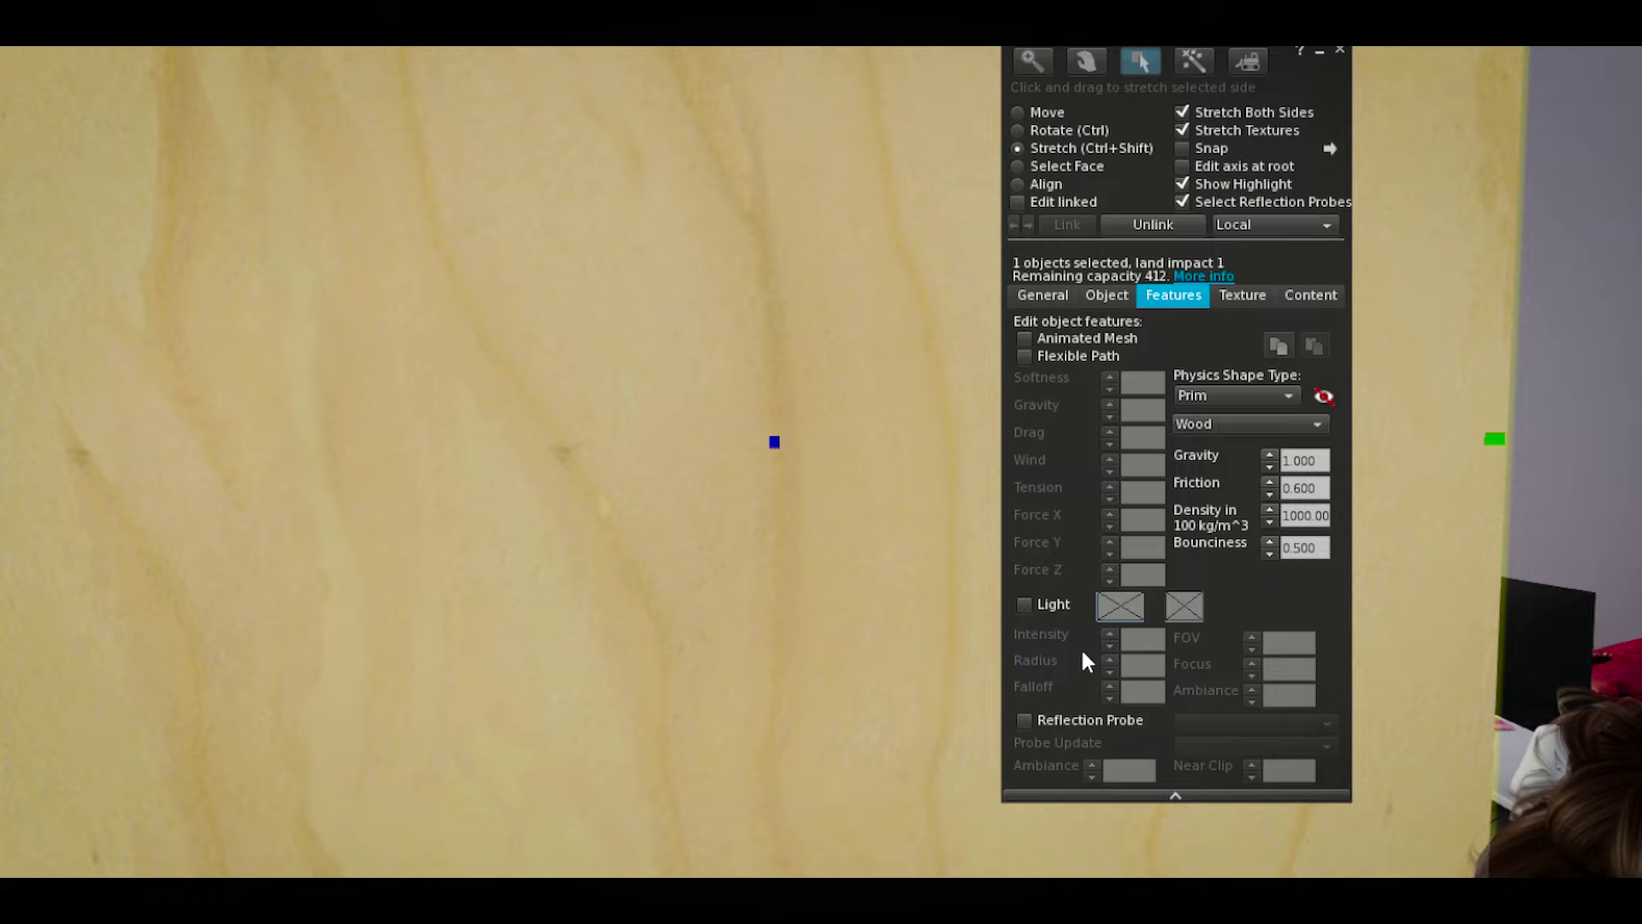
pyautogui.moveTo(1186, 342); pyautogui.dragTo(501, 289)
pyautogui.click(339, 679)
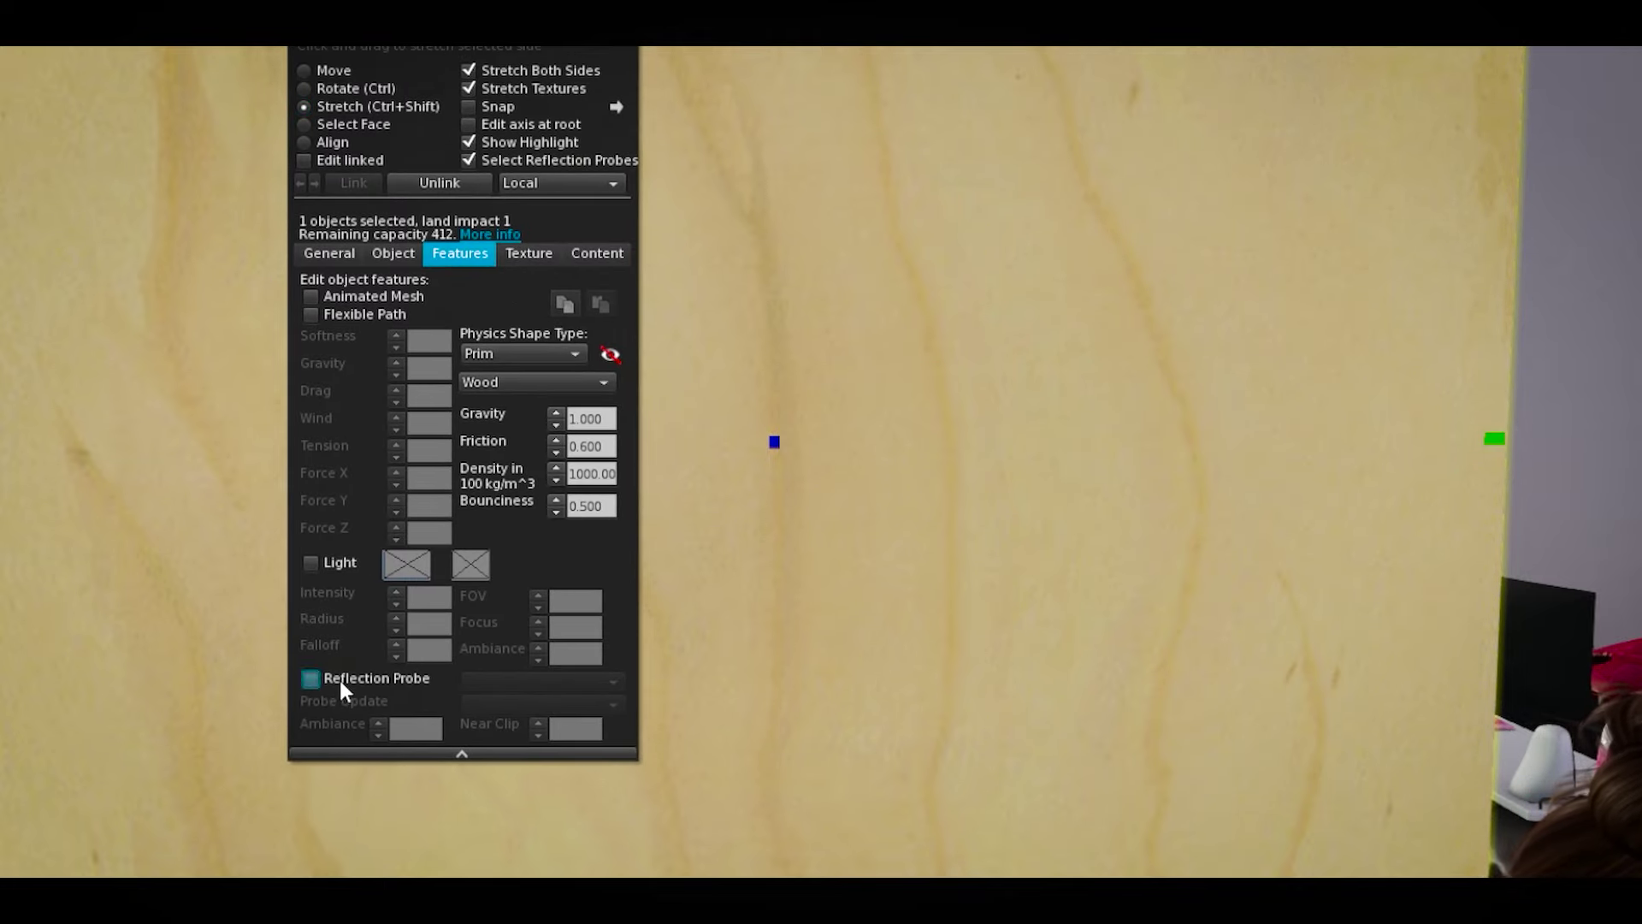
pyautogui.click(835, 485)
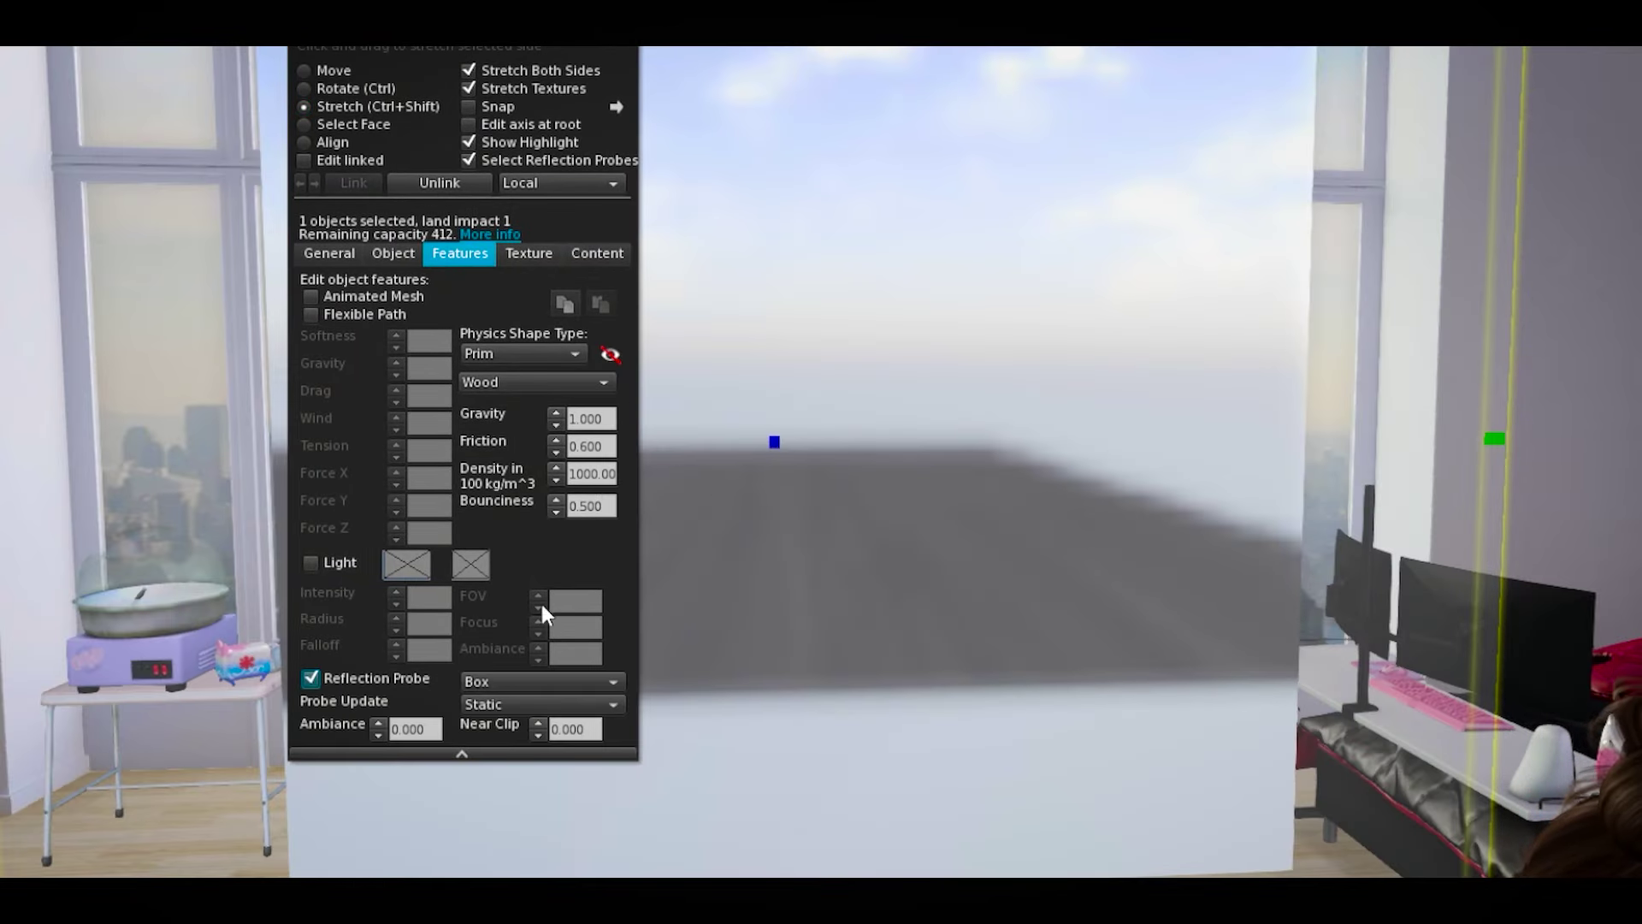
pyautogui.click(526, 704)
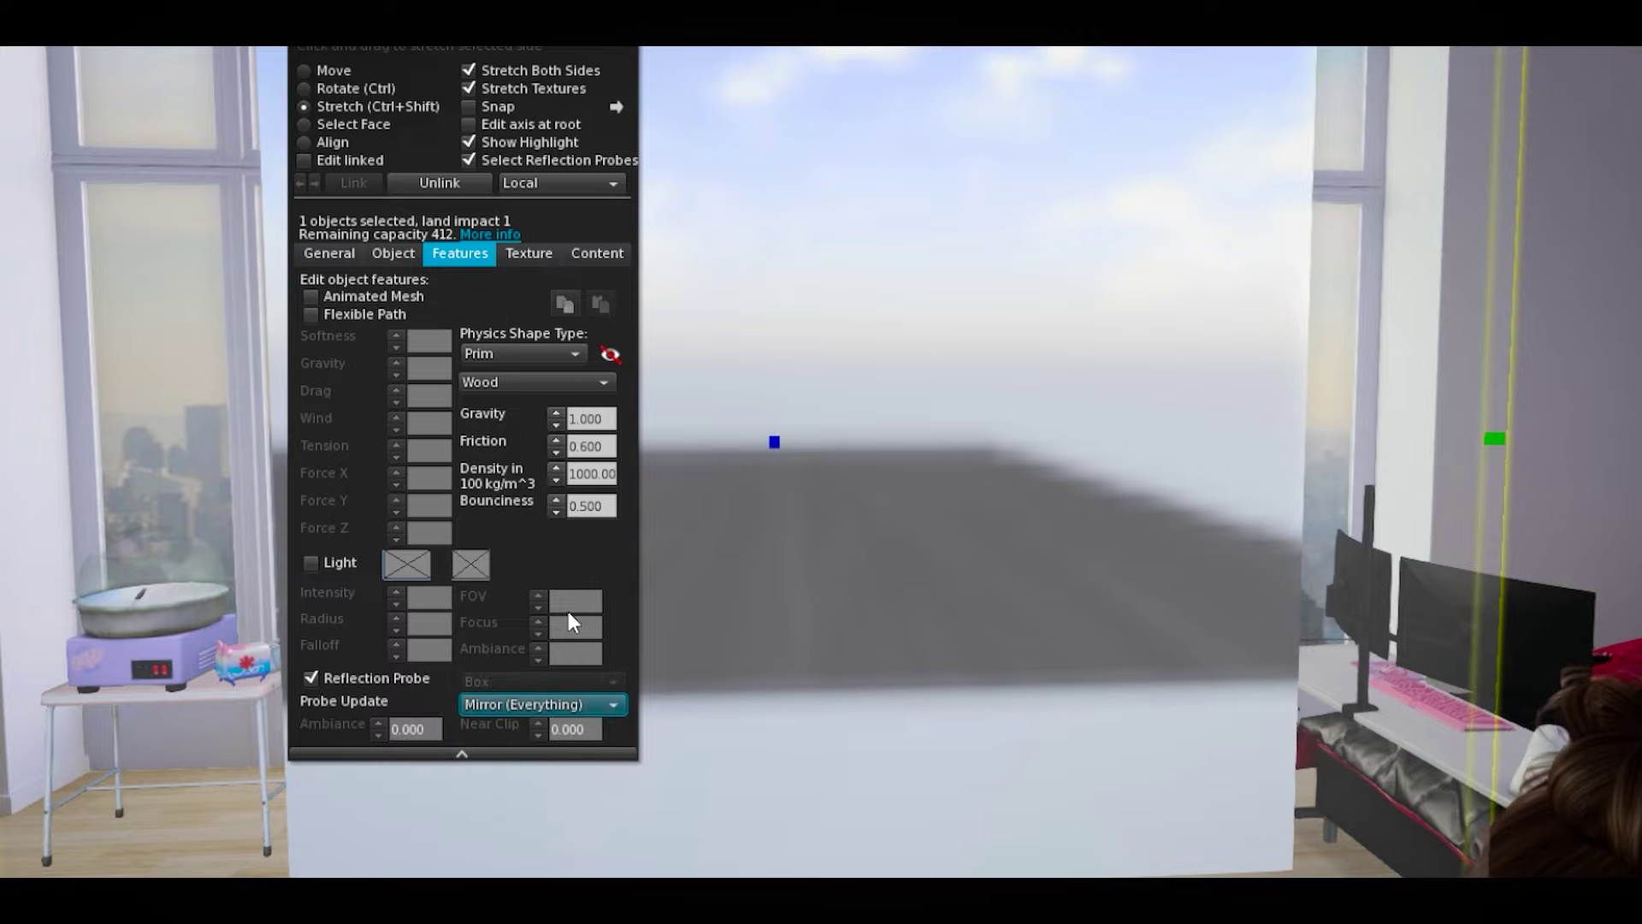
pyautogui.click(664, 322)
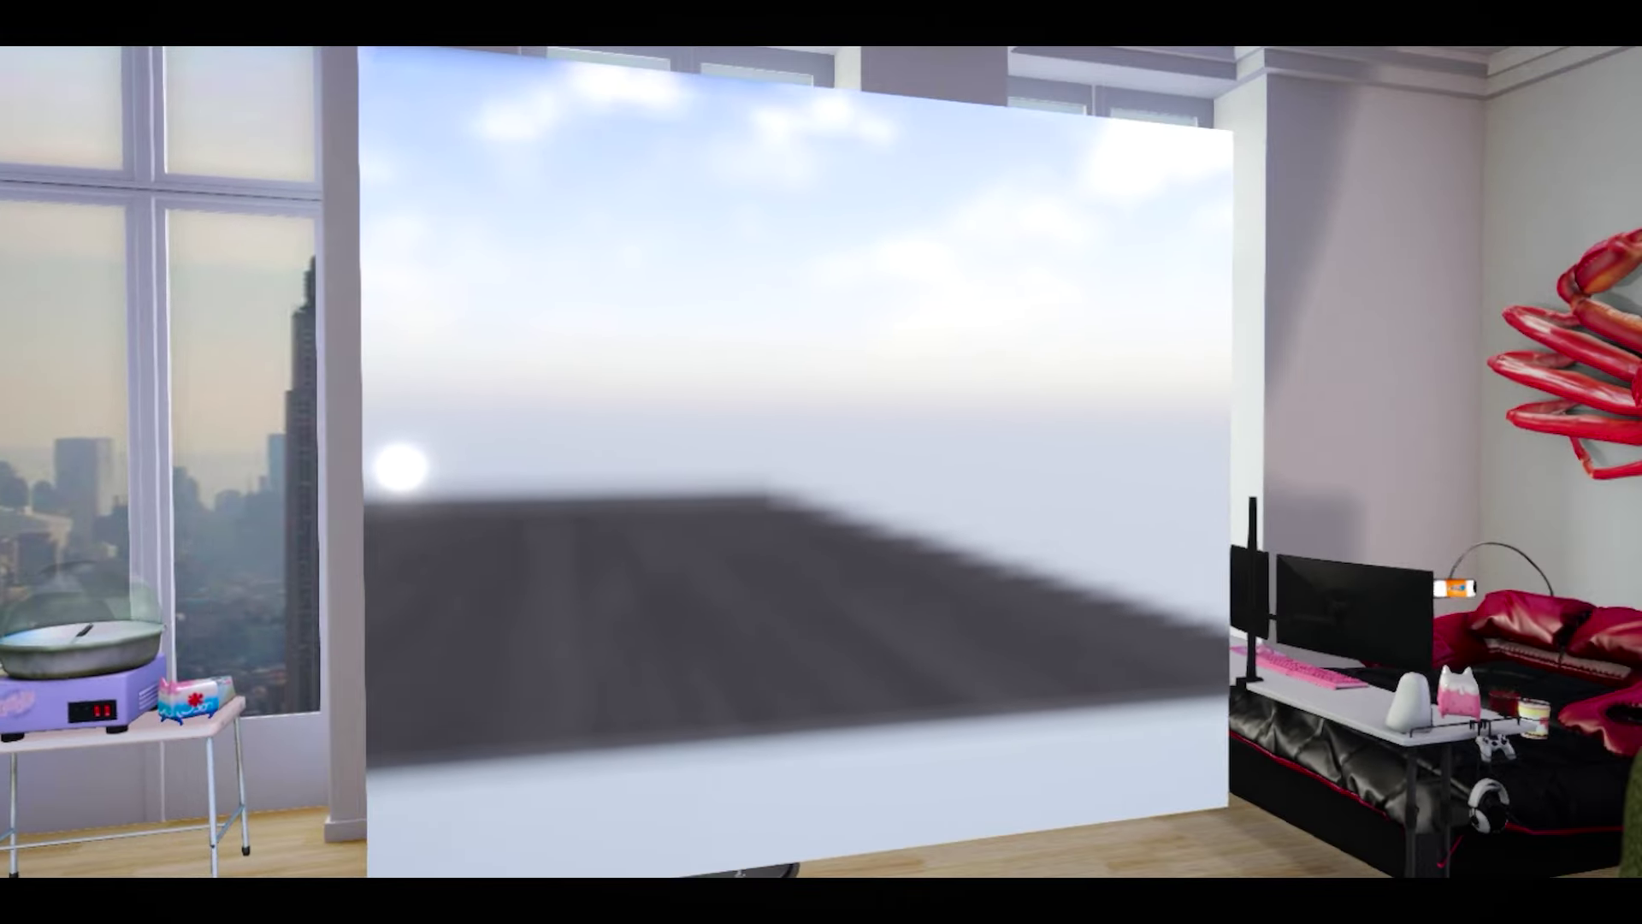
pyautogui.rightClick(886, 498)
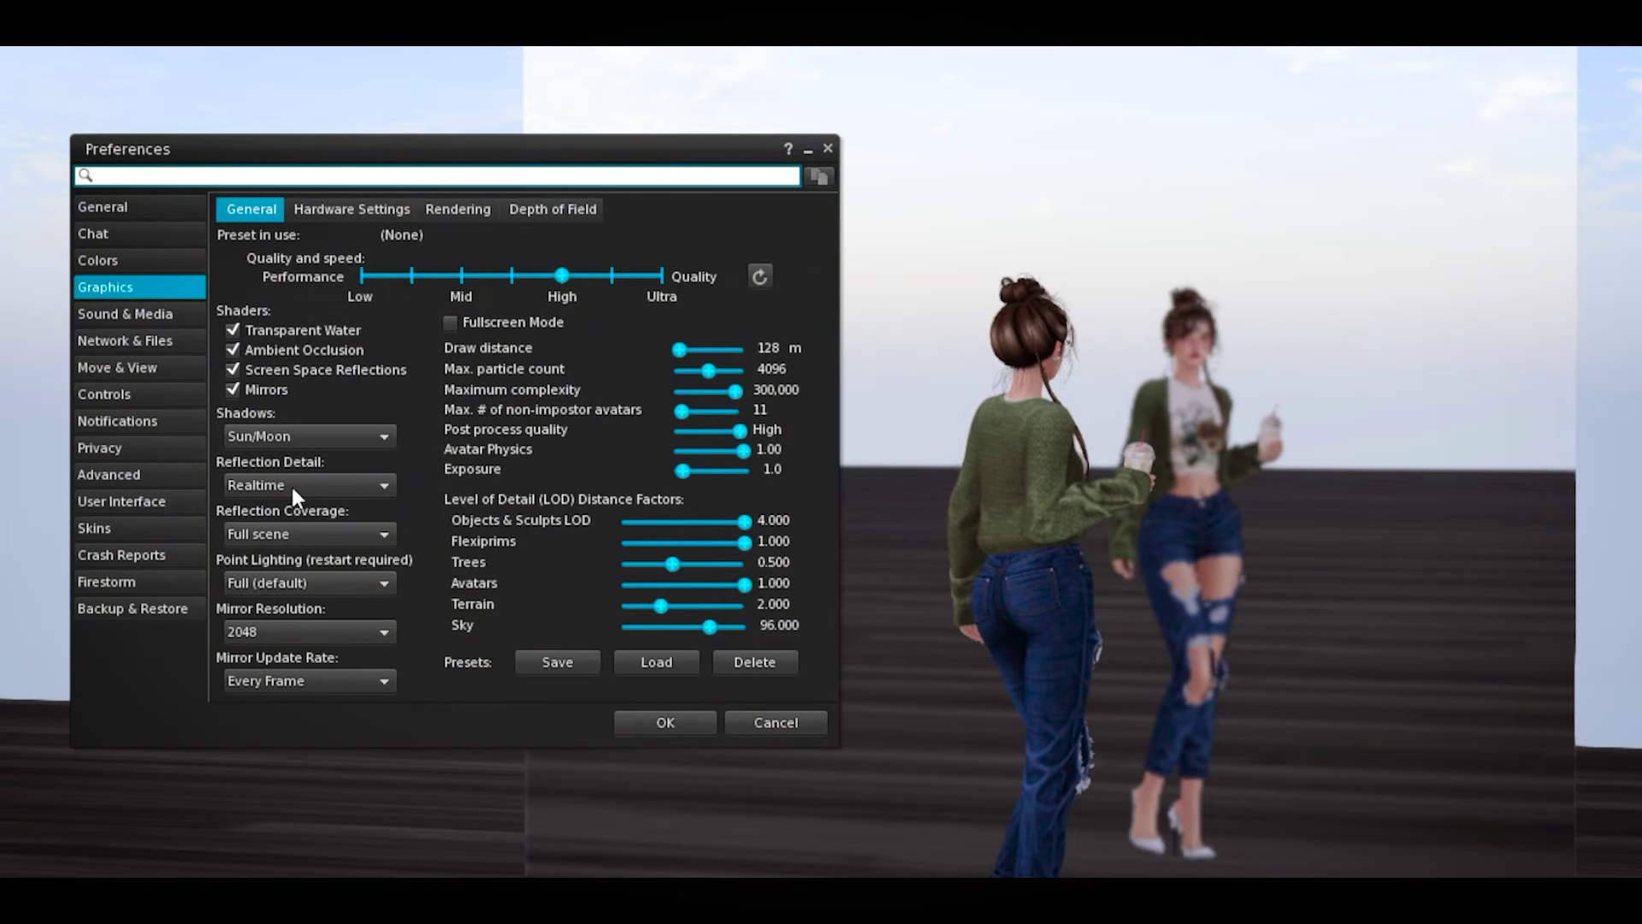
# Try static-only, then static and dynamic Reflection Detail, and settle on Realtime
pyautogui.click(300, 491)
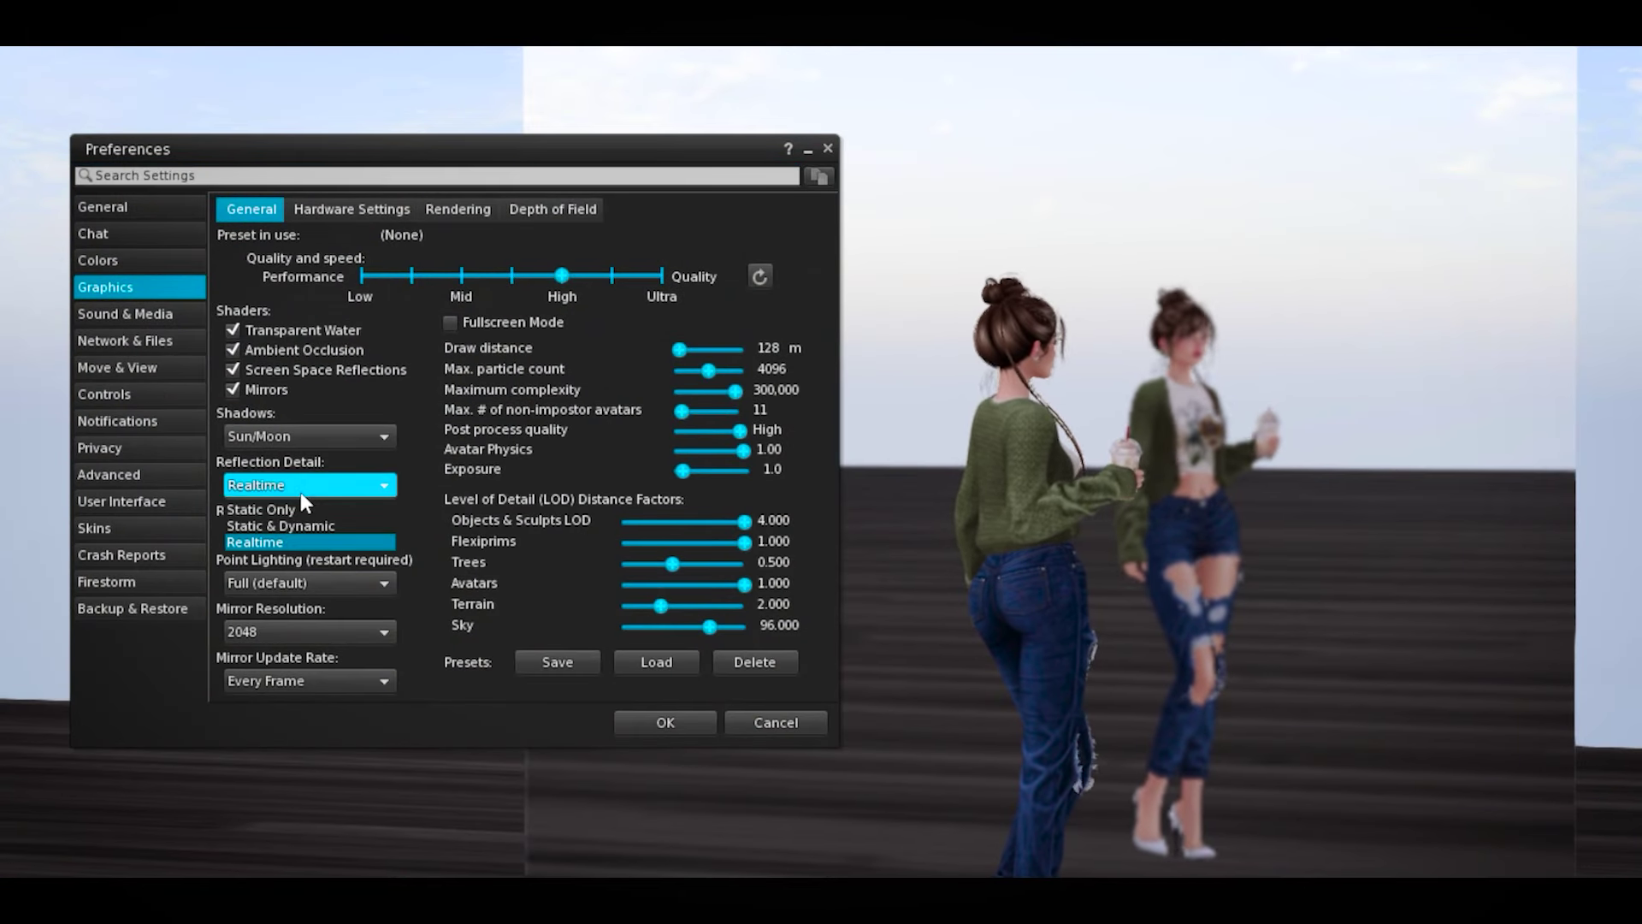
pyautogui.click(267, 509)
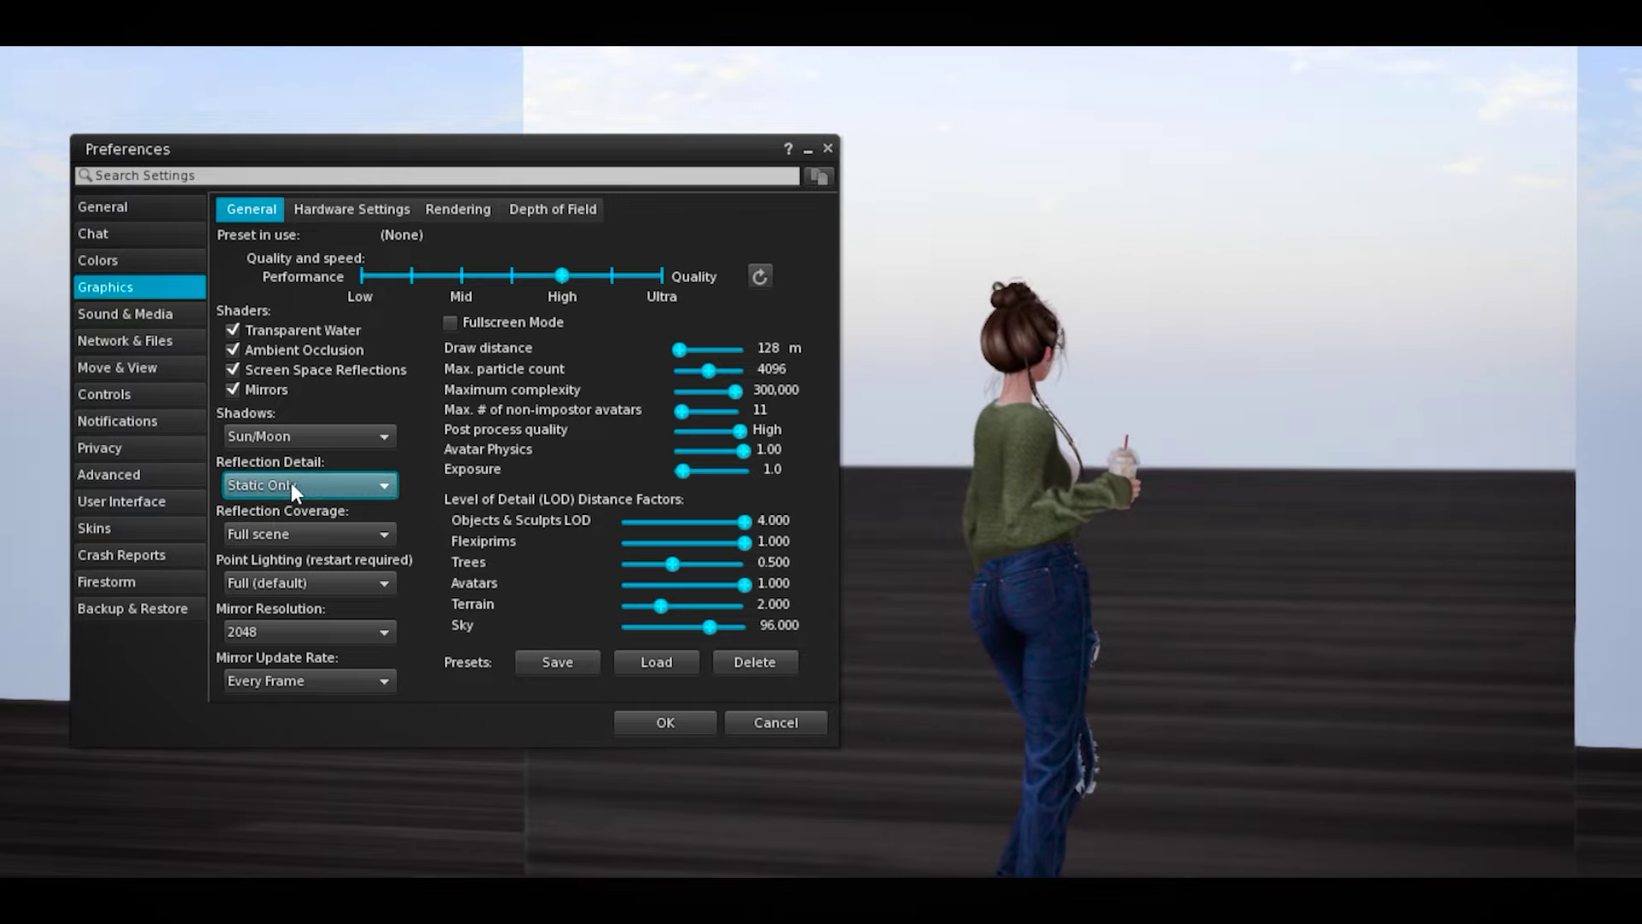
pyautogui.click(292, 483)
pyautogui.click(292, 523)
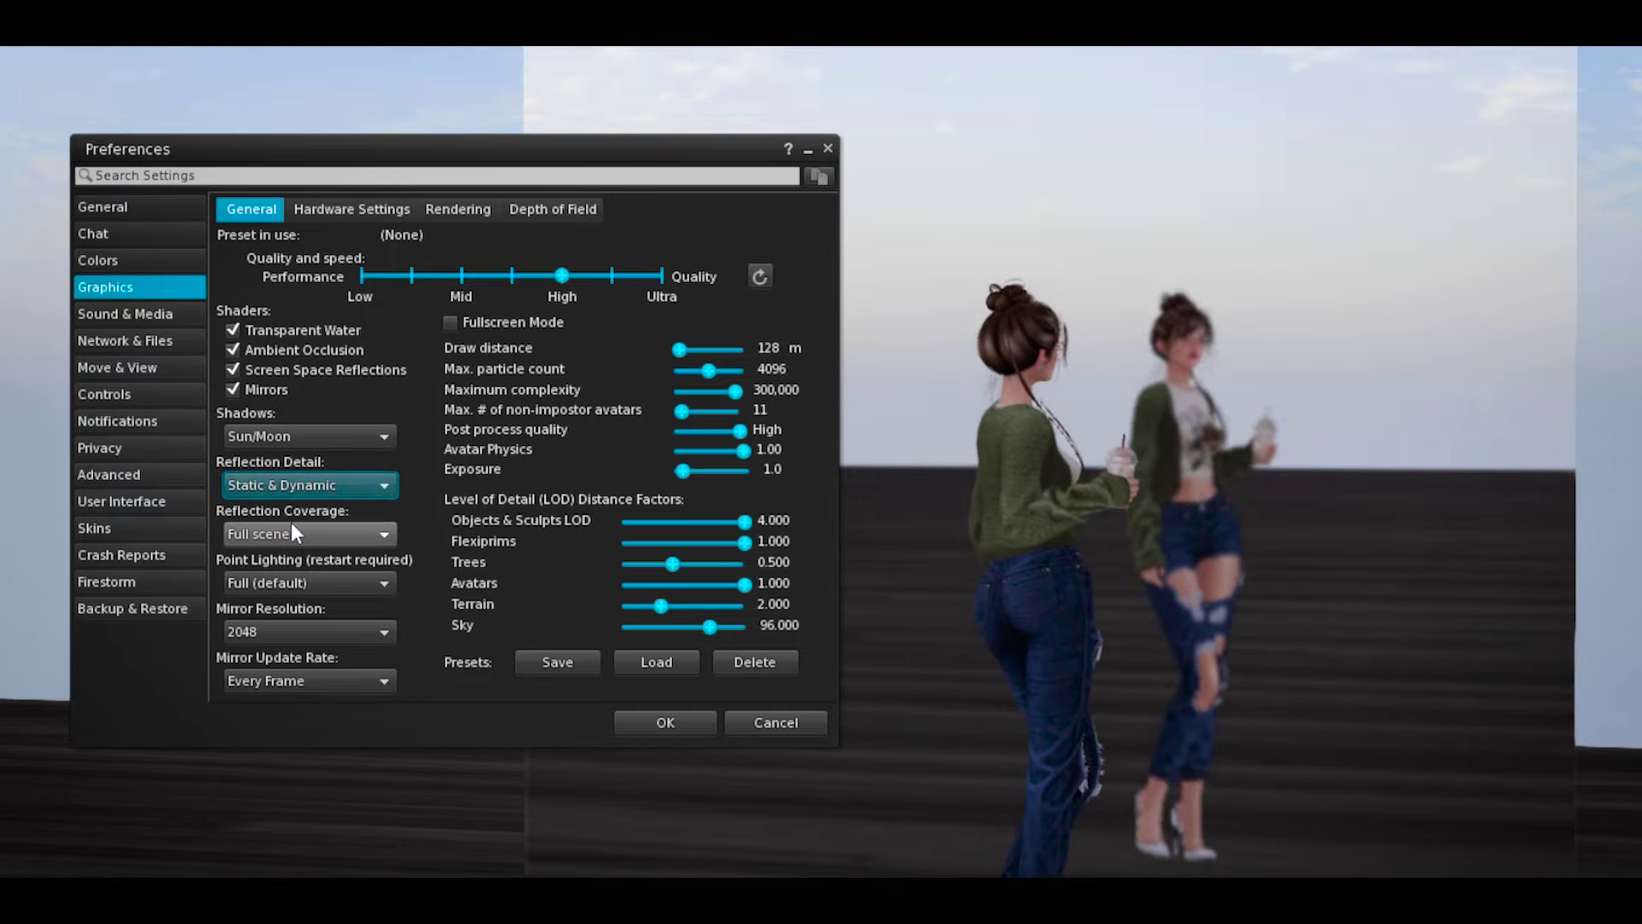
pyautogui.click(319, 487)
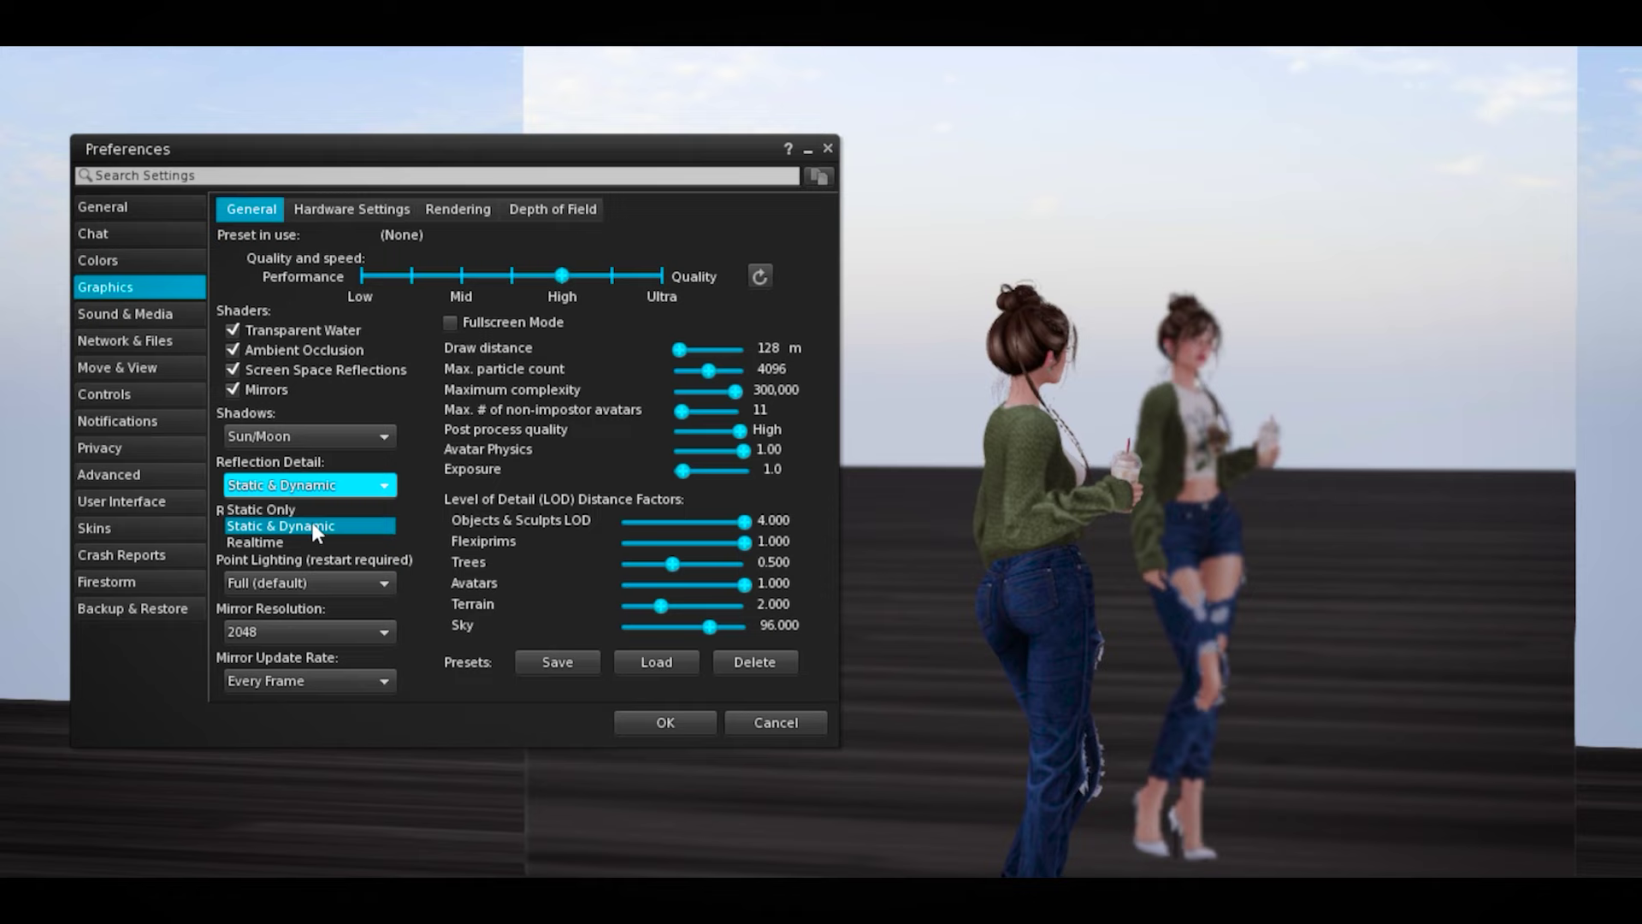
pyautogui.click(271, 542)
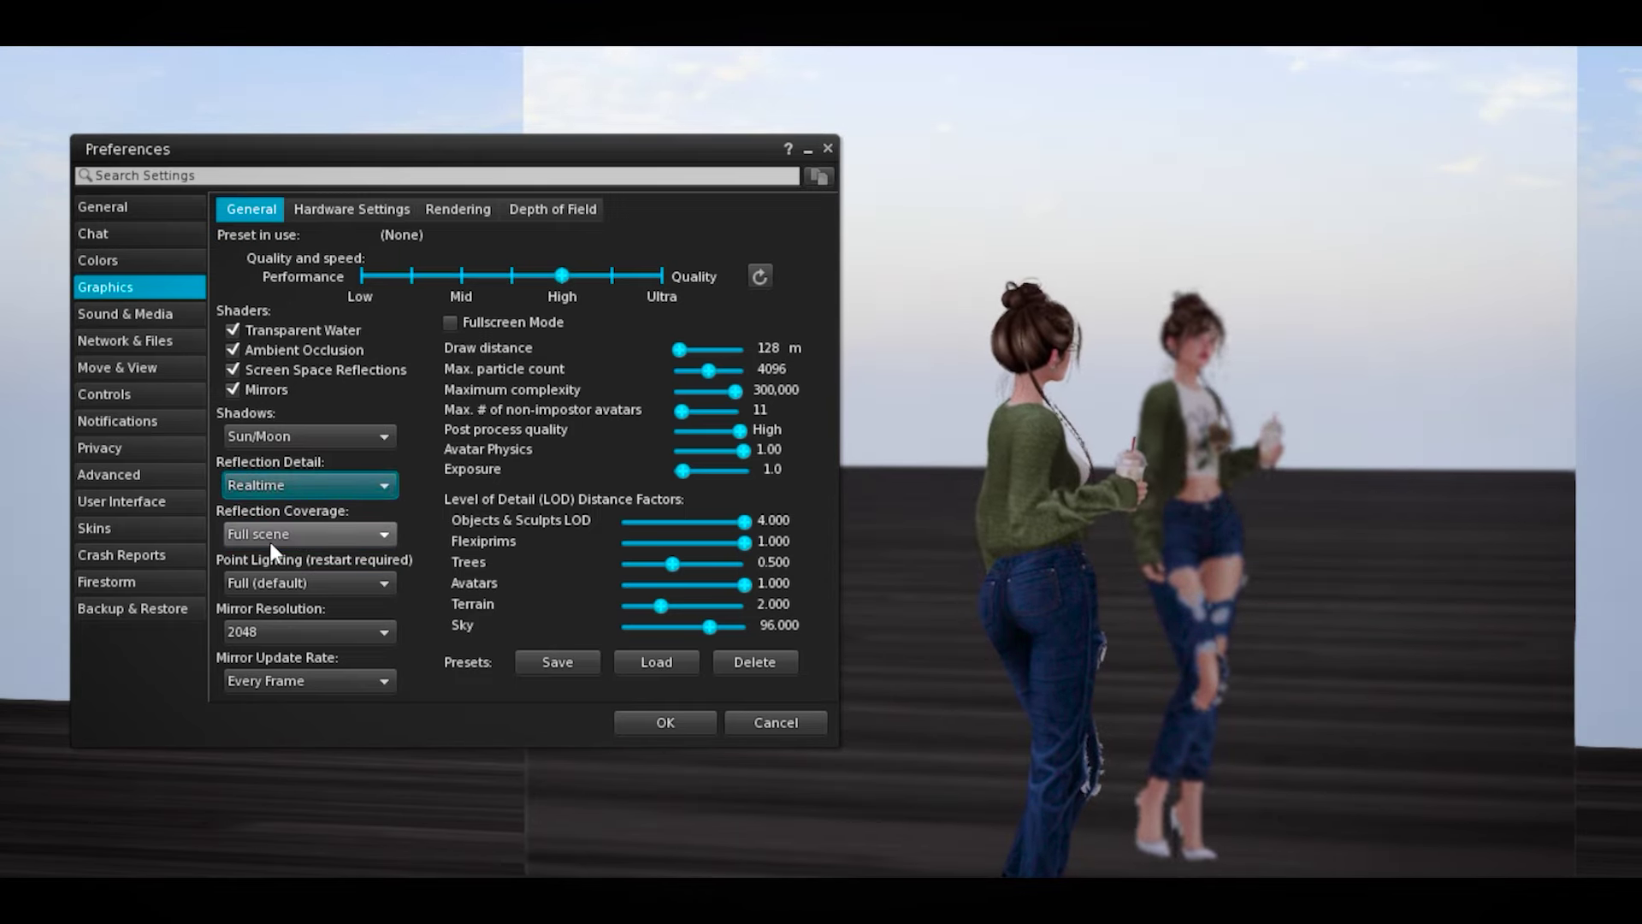
# Try mirror resolutions 256 and 512, return to 2048, and toggle mirrors off and on
pyautogui.click(287, 681)
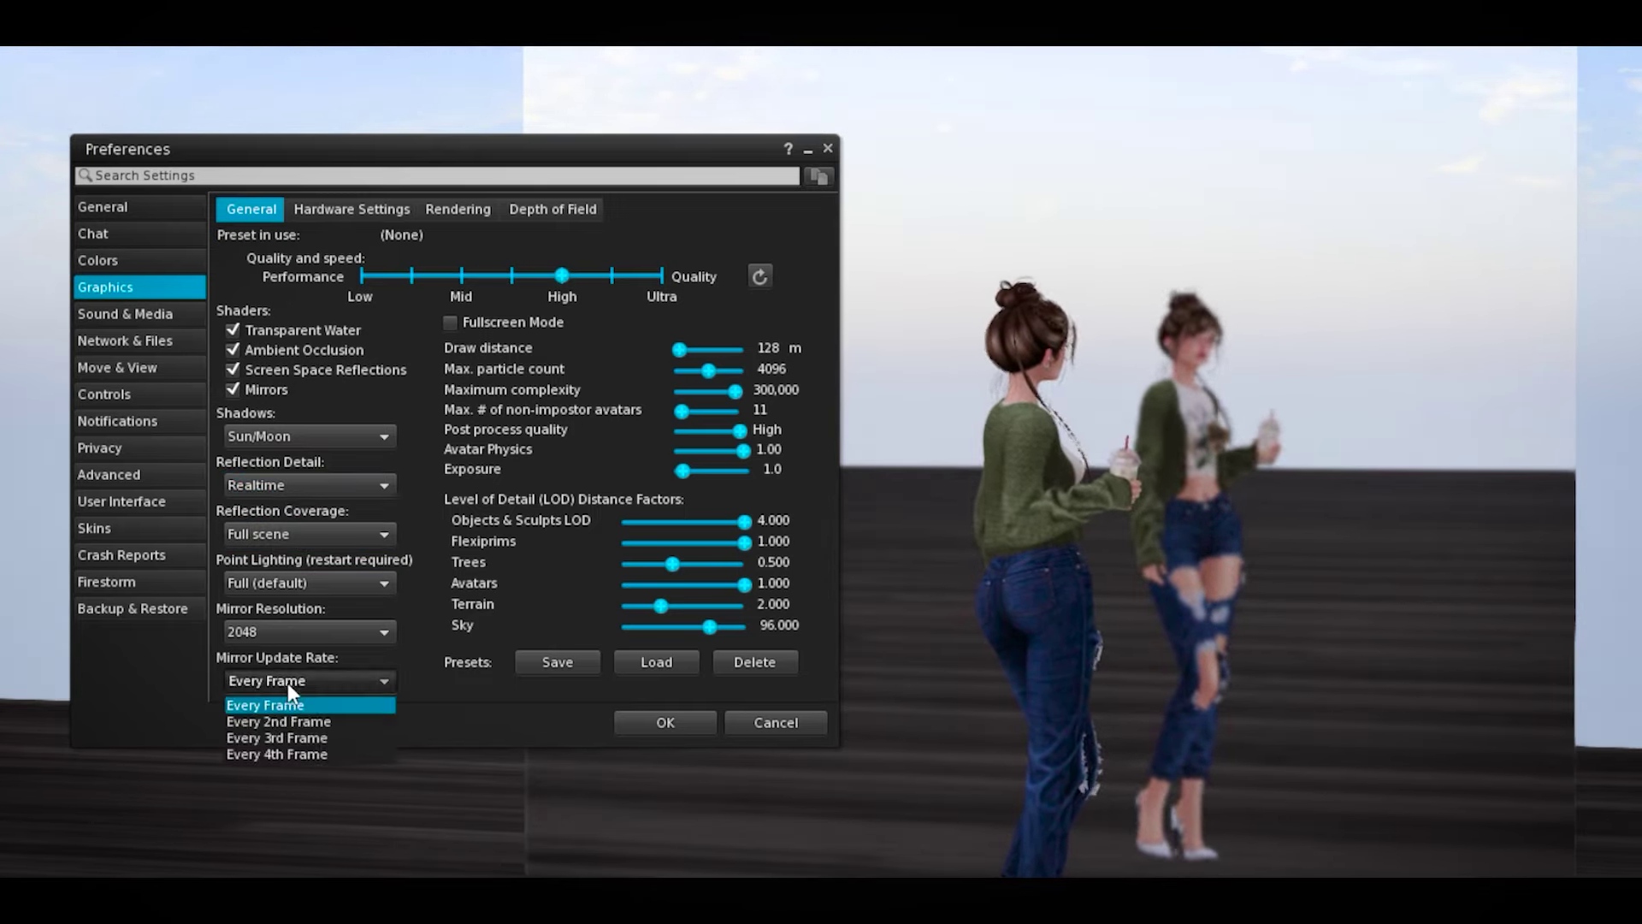
pyautogui.click(300, 638)
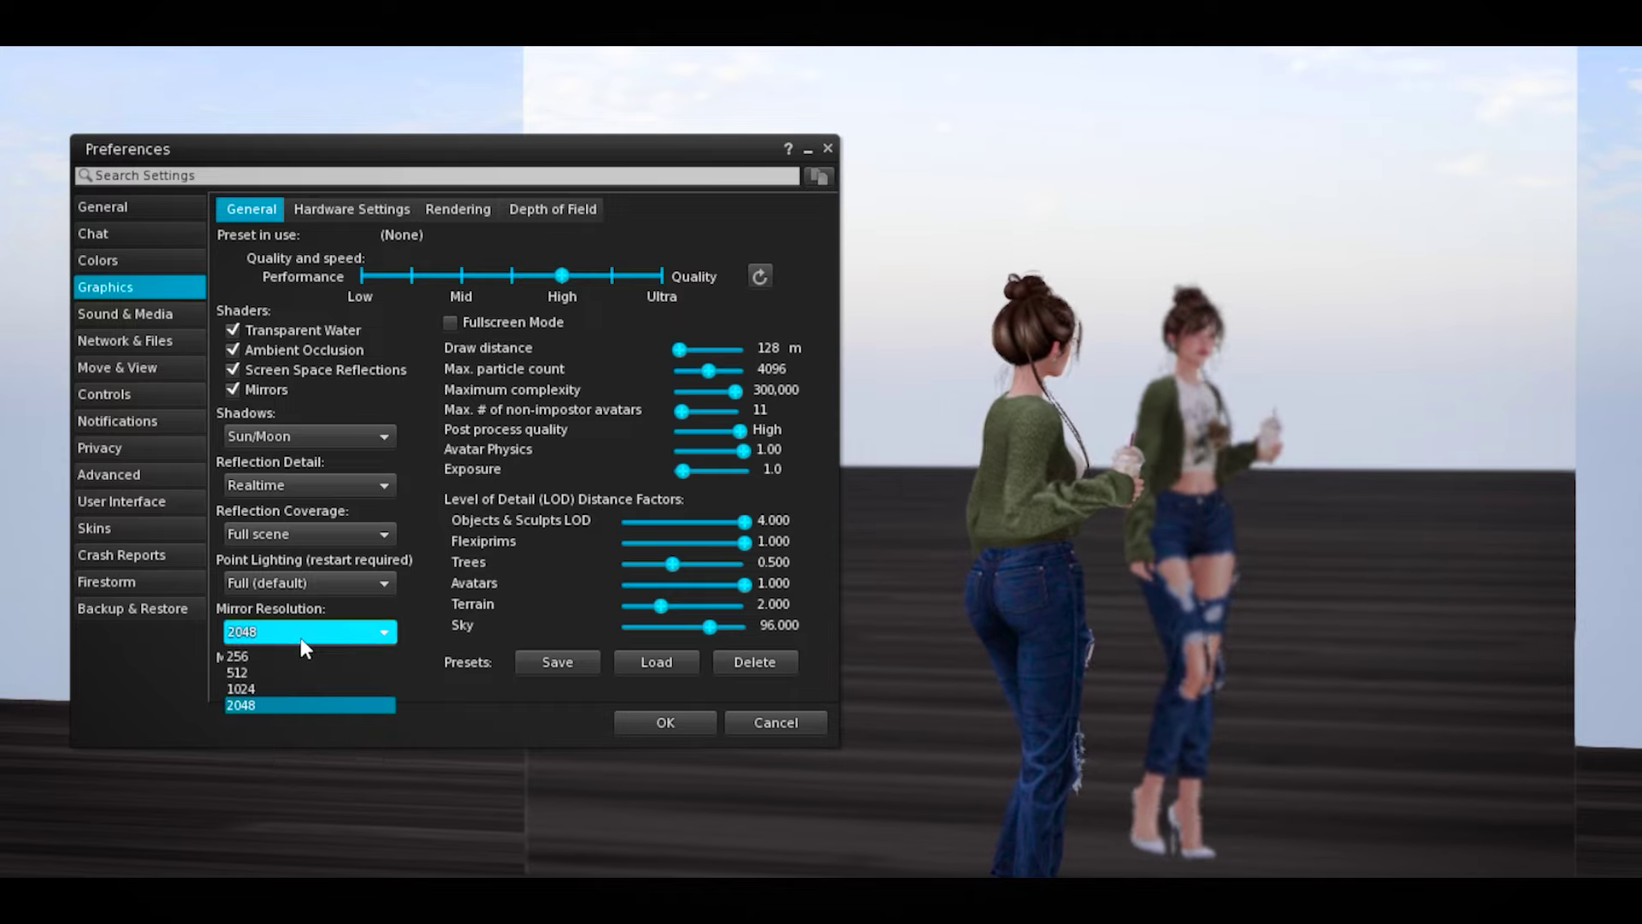
pyautogui.click(255, 653)
pyautogui.click(347, 628)
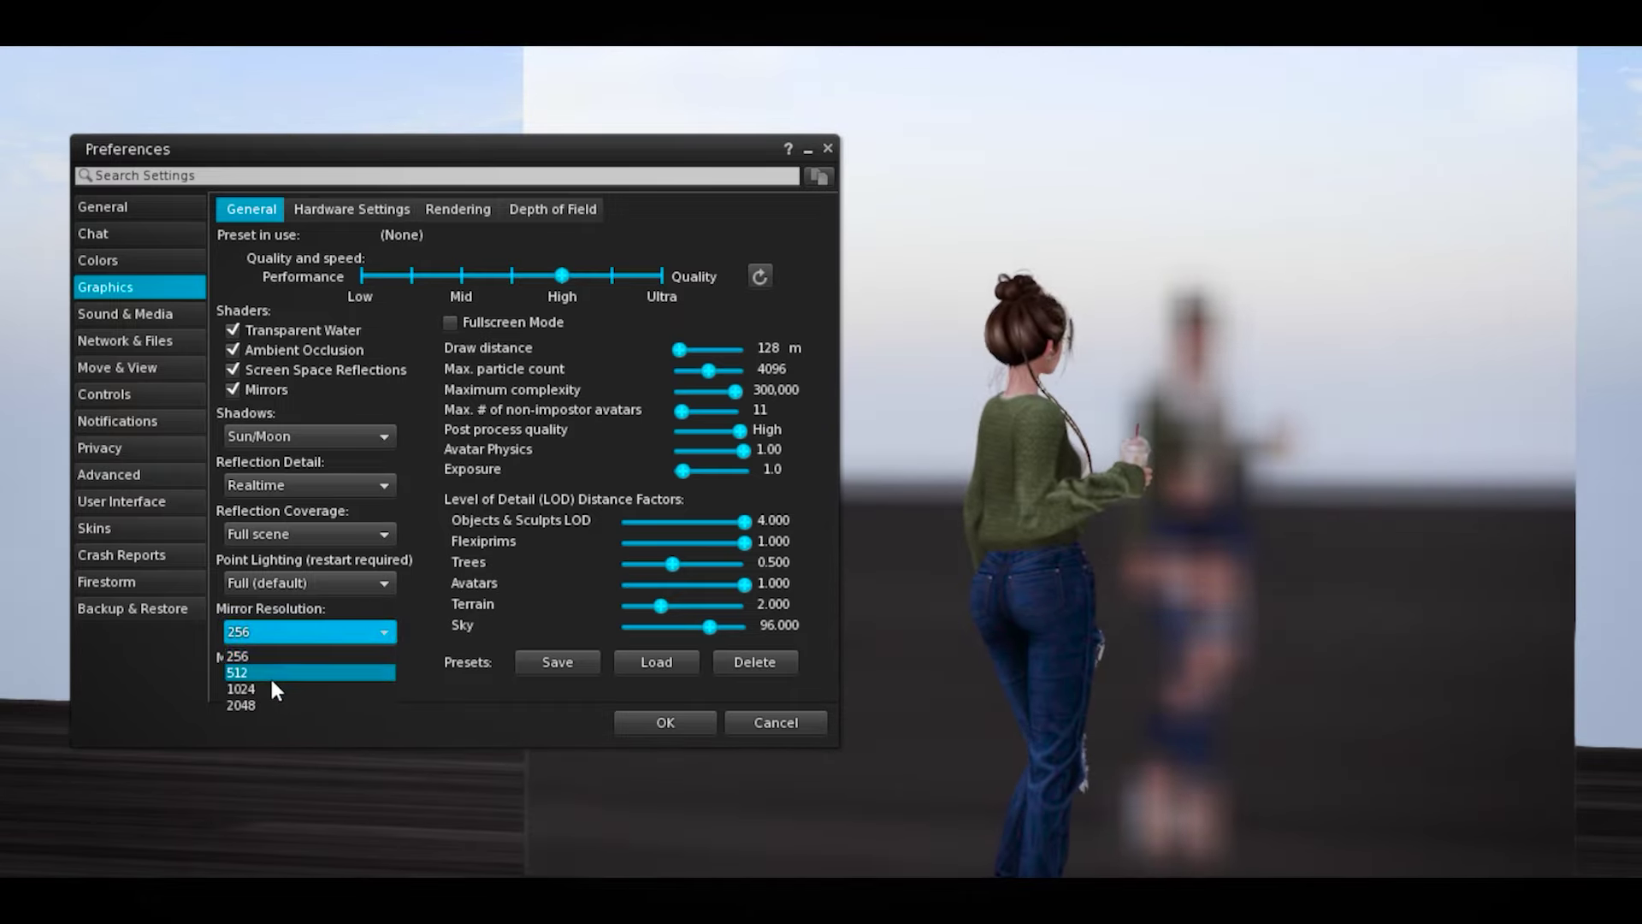
pyautogui.click(270, 673)
pyautogui.click(268, 680)
pyautogui.click(304, 632)
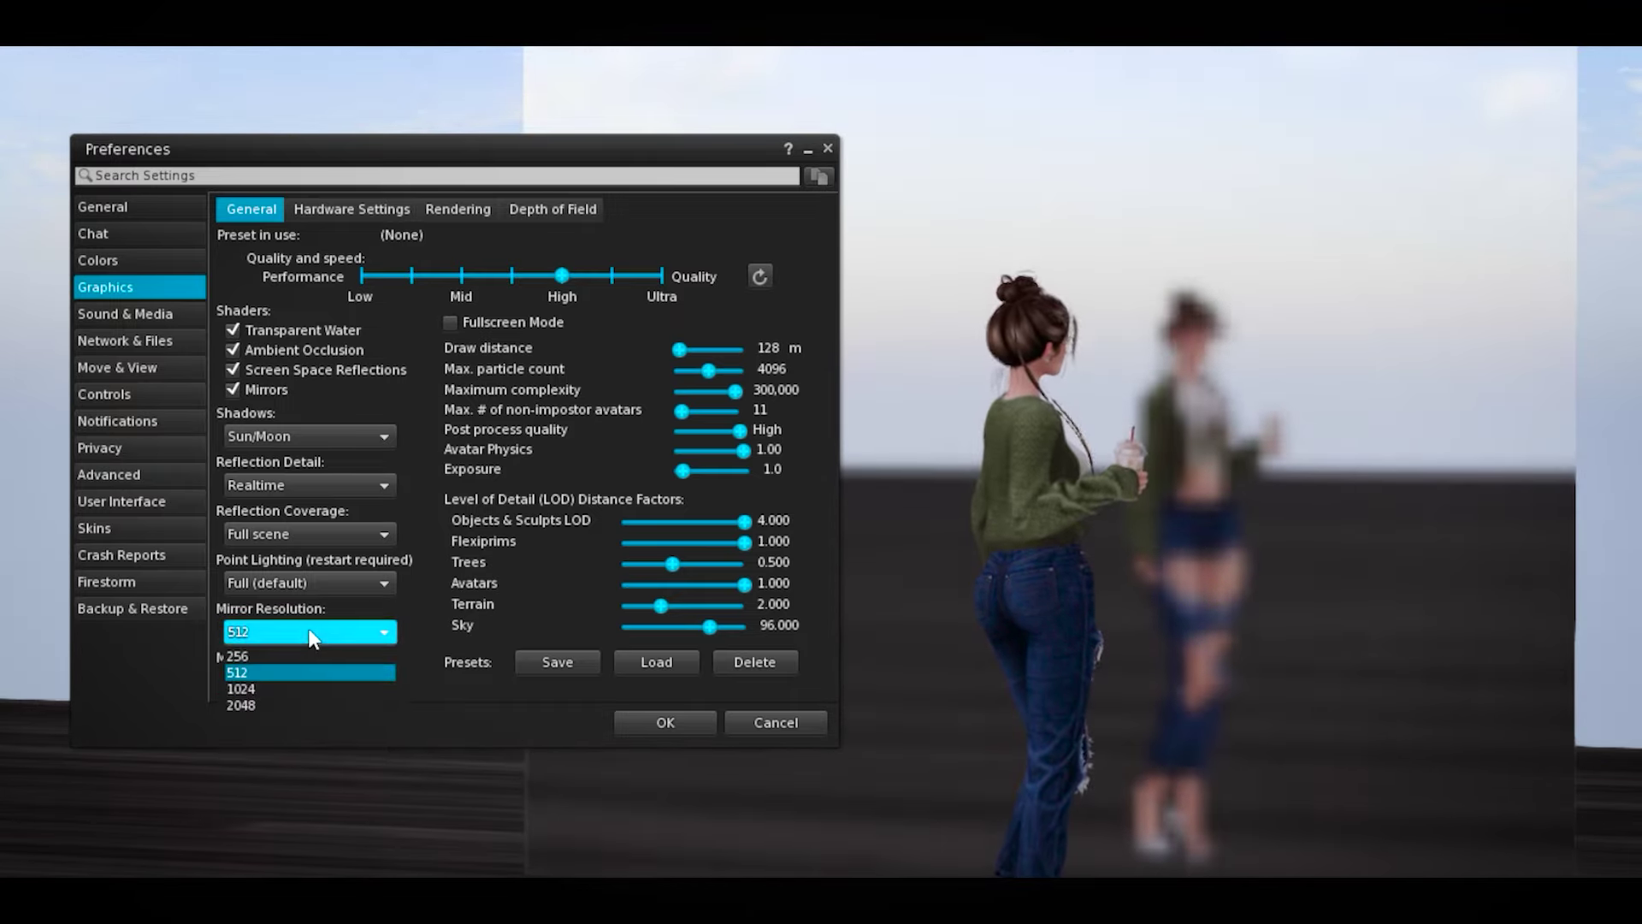
pyautogui.click(275, 704)
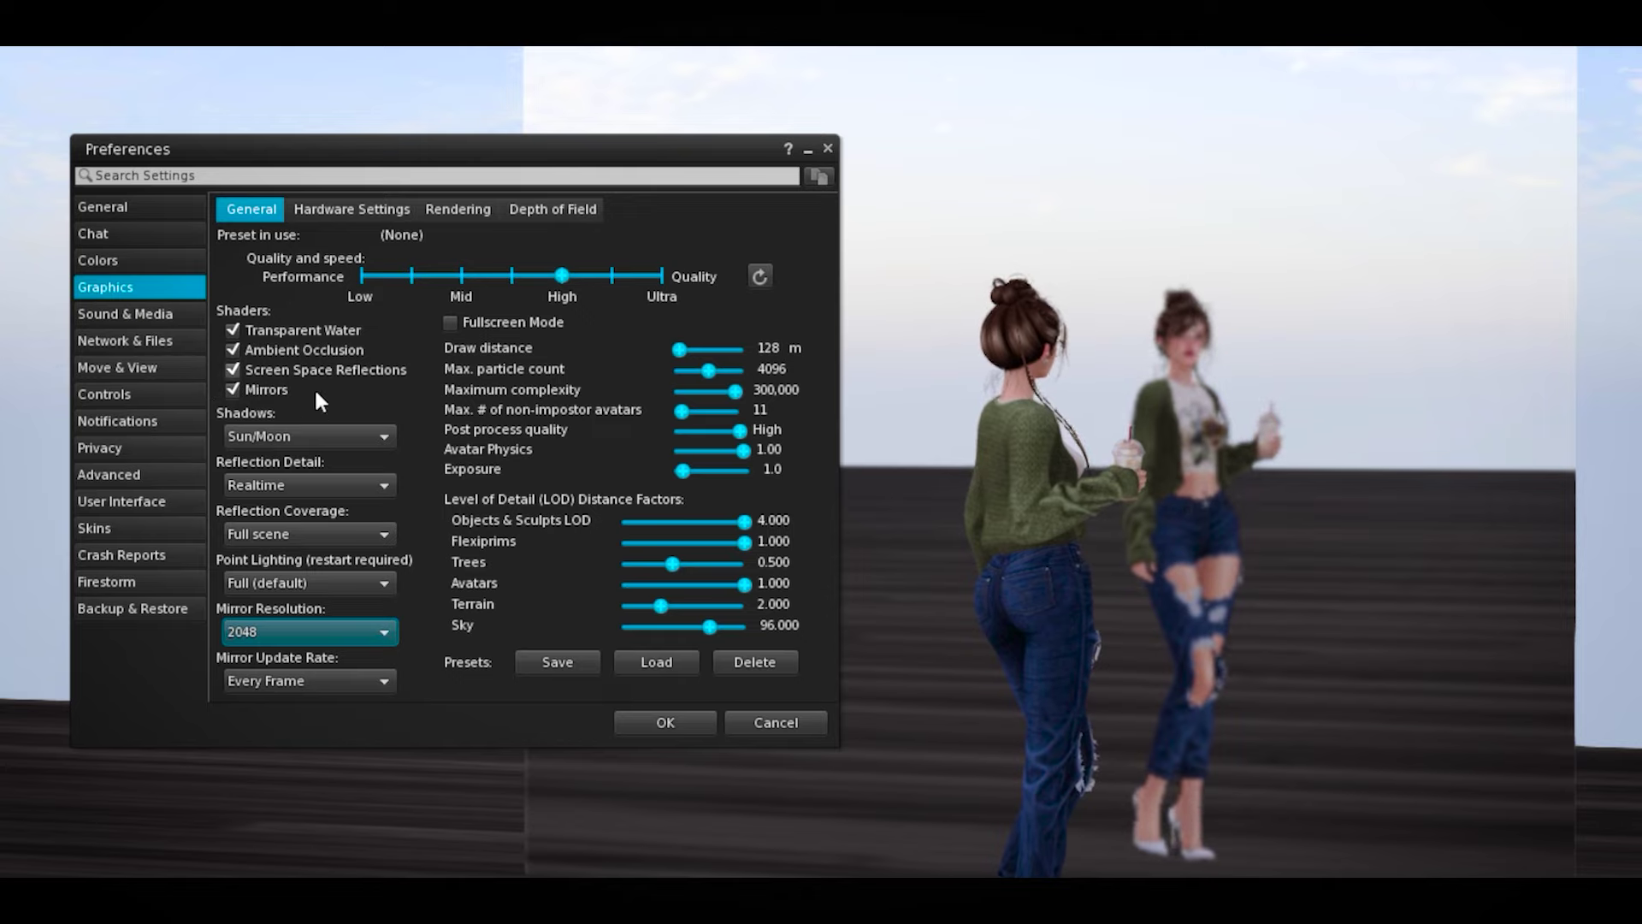
pyautogui.click(245, 392)
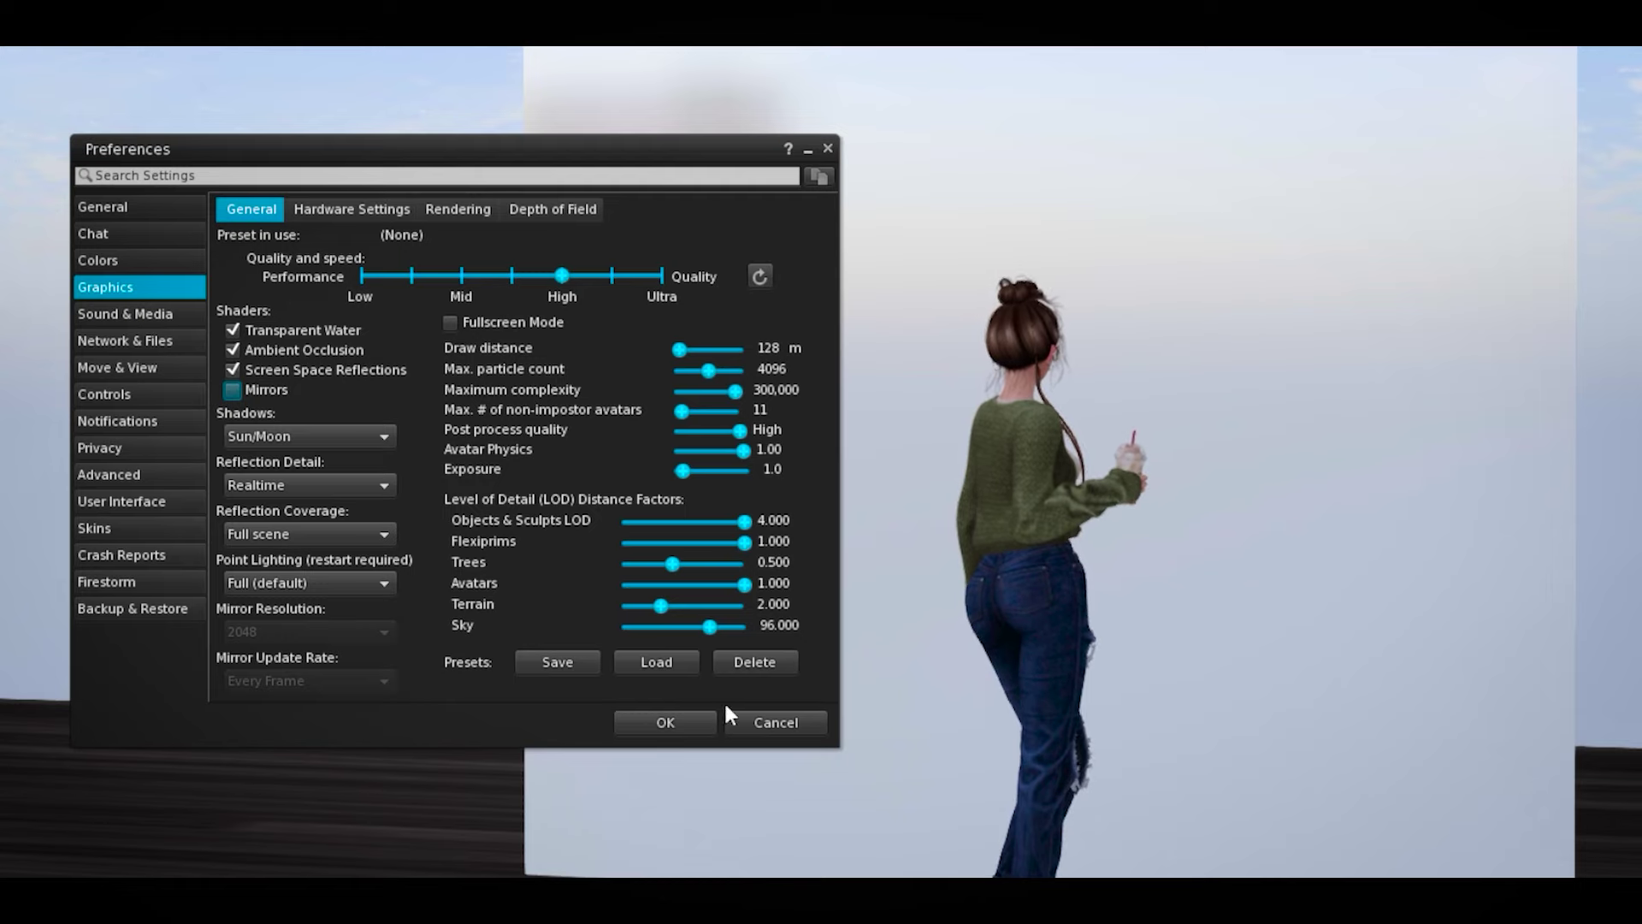
pyautogui.click(271, 389)
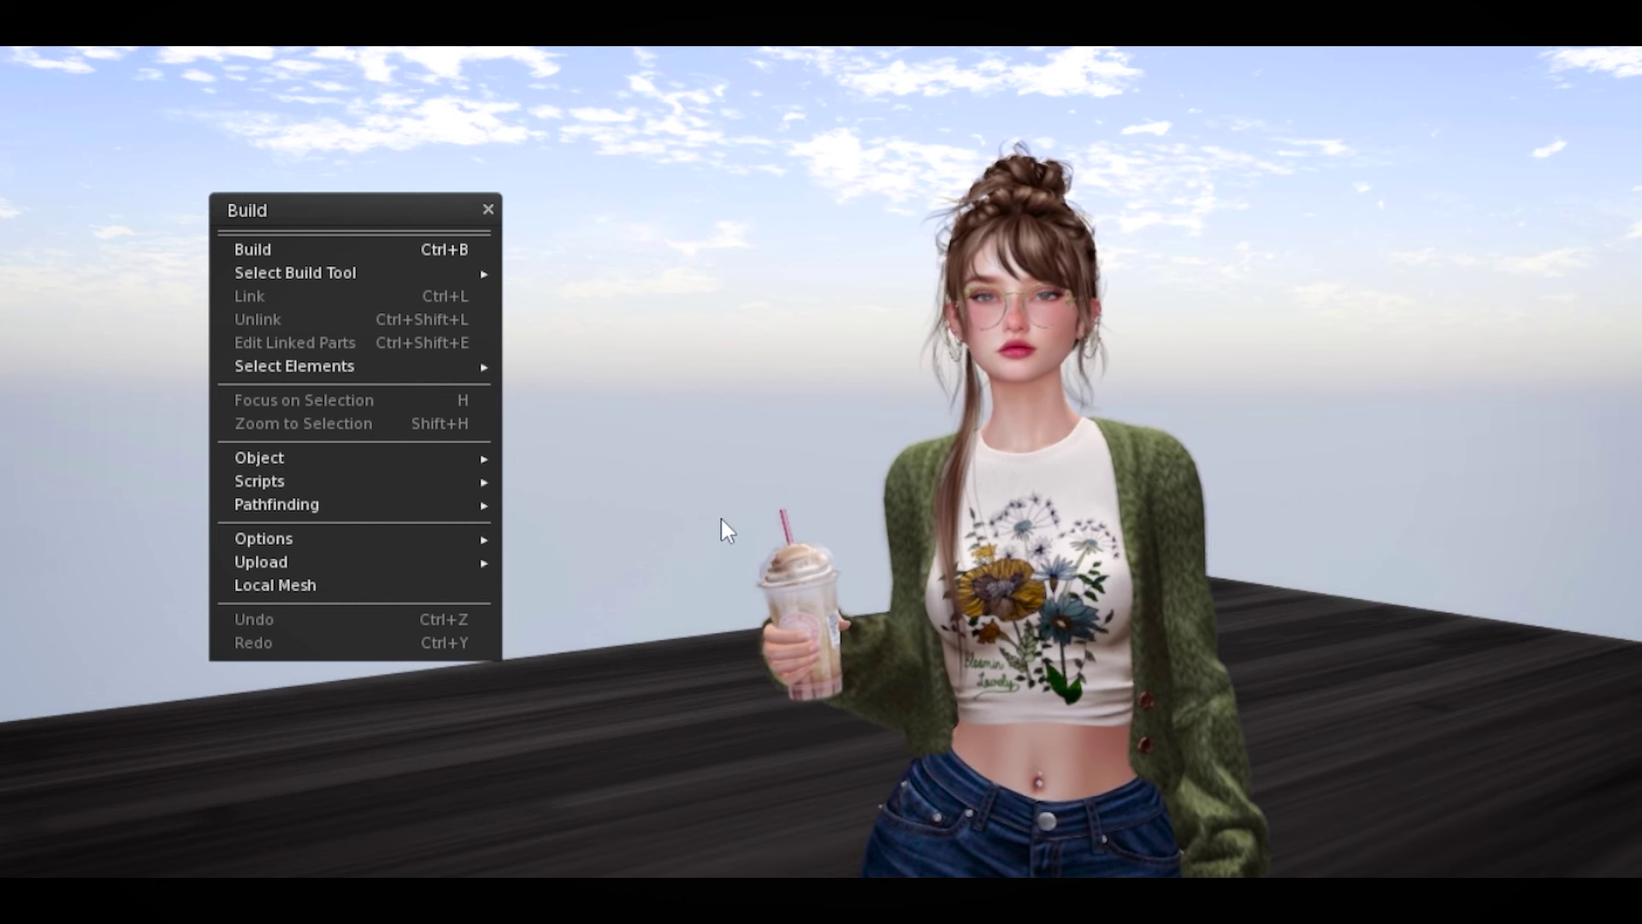
pyautogui.moveTo(295, 562)
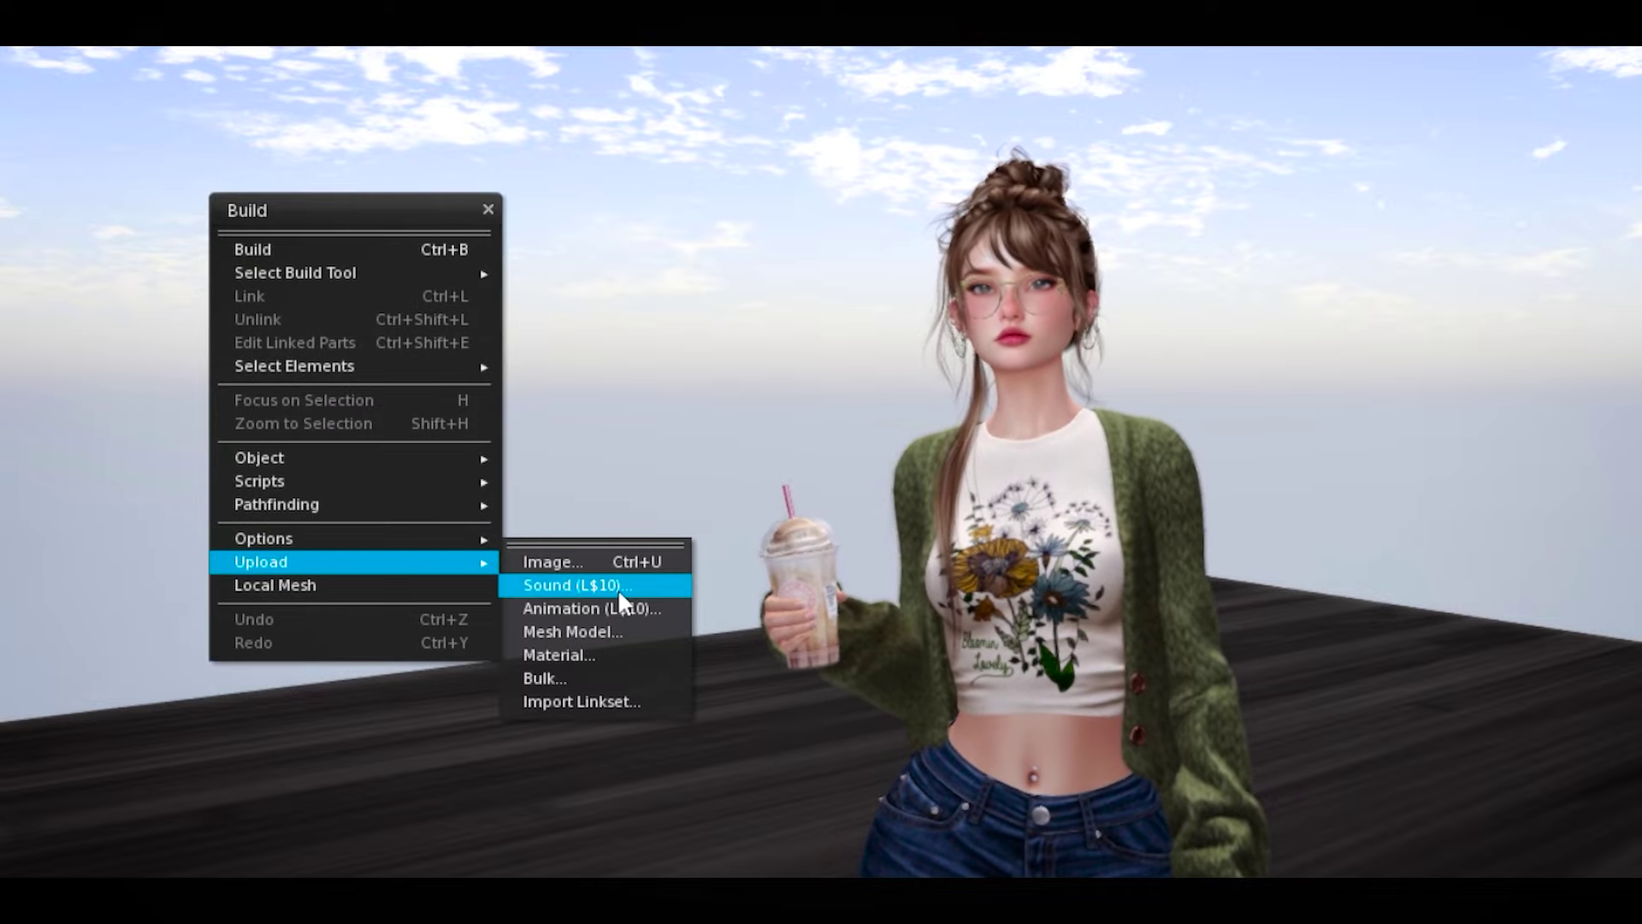
# Preview newyear3.jpg for upload, cancel it, and start a bulk upload
pyautogui.click(552, 562)
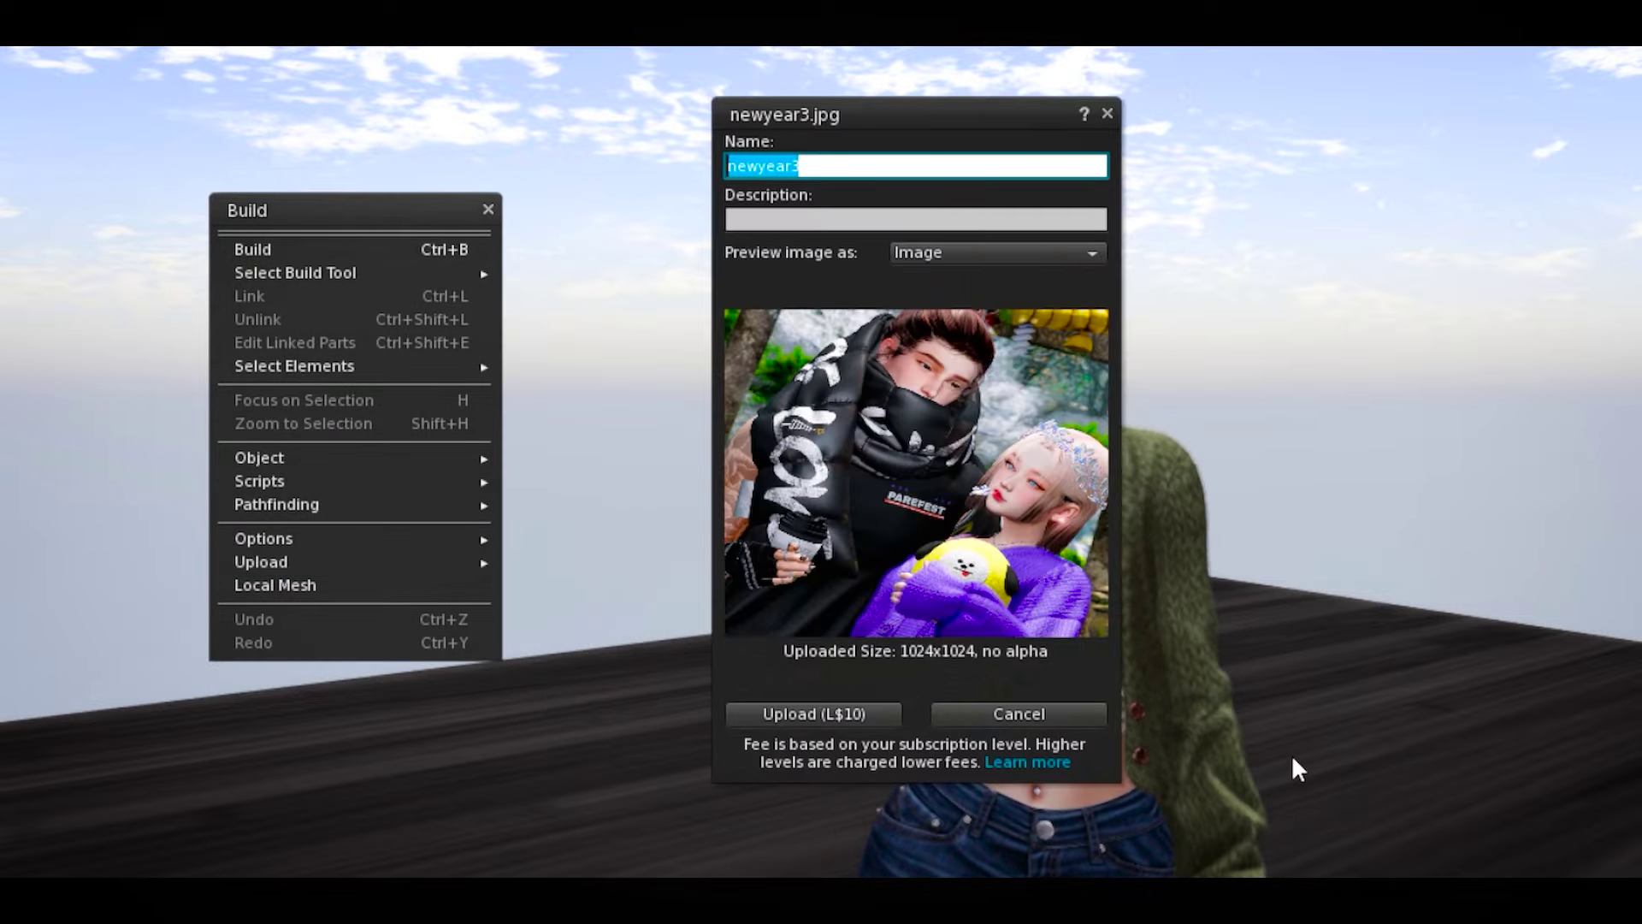
pyautogui.moveTo(831, 118); pyautogui.dragTo(771, 114)
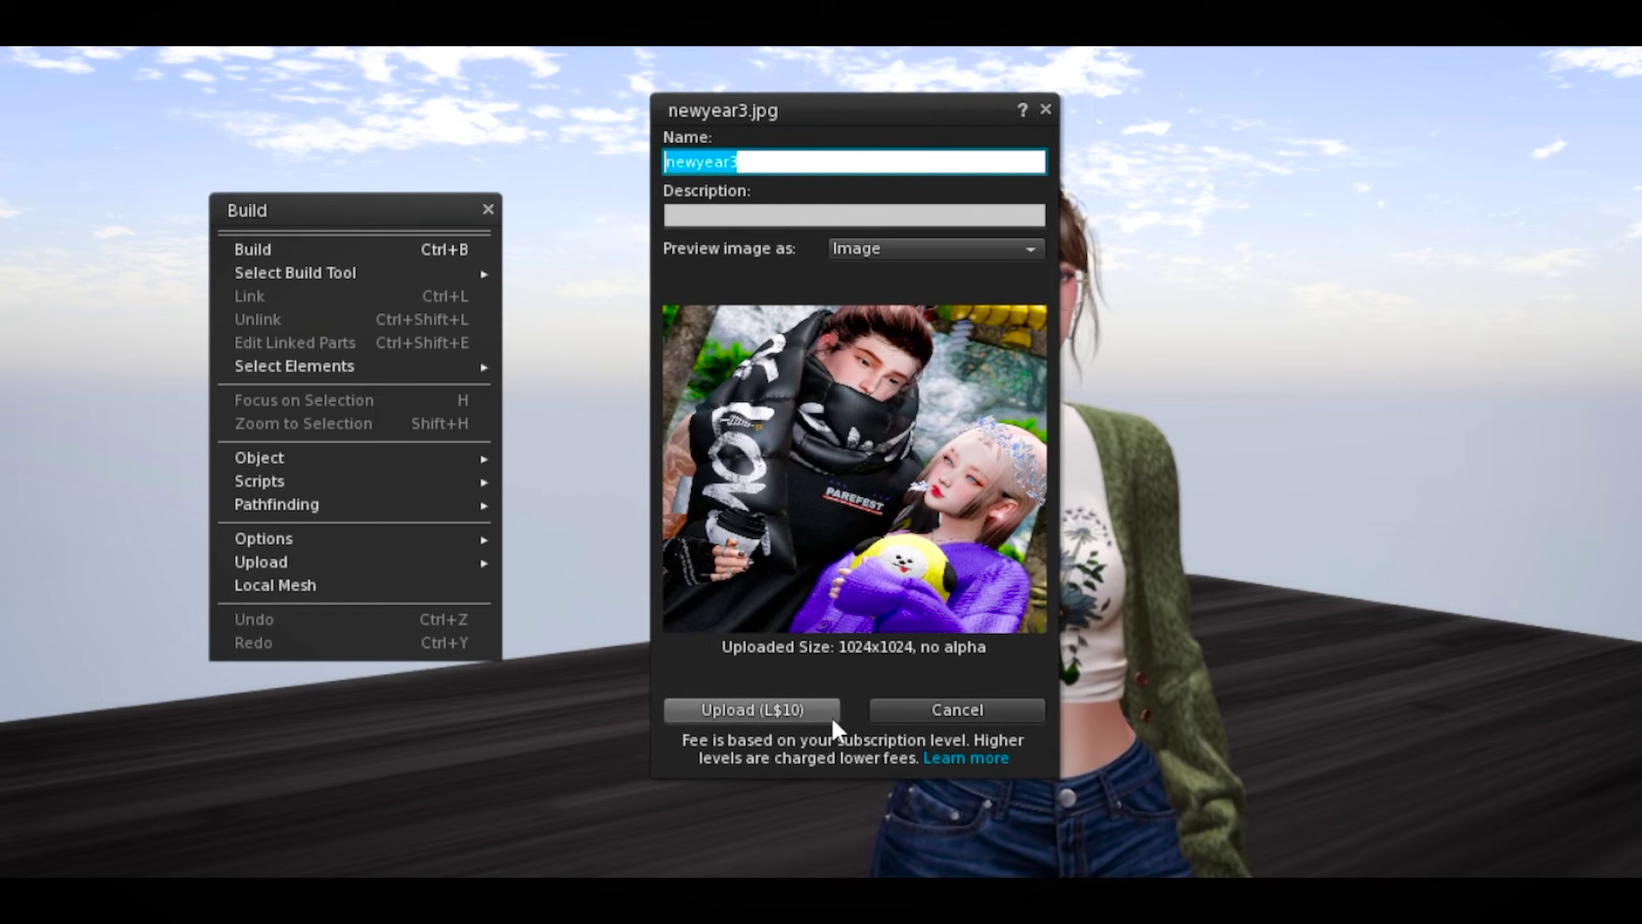
pyautogui.click(752, 710)
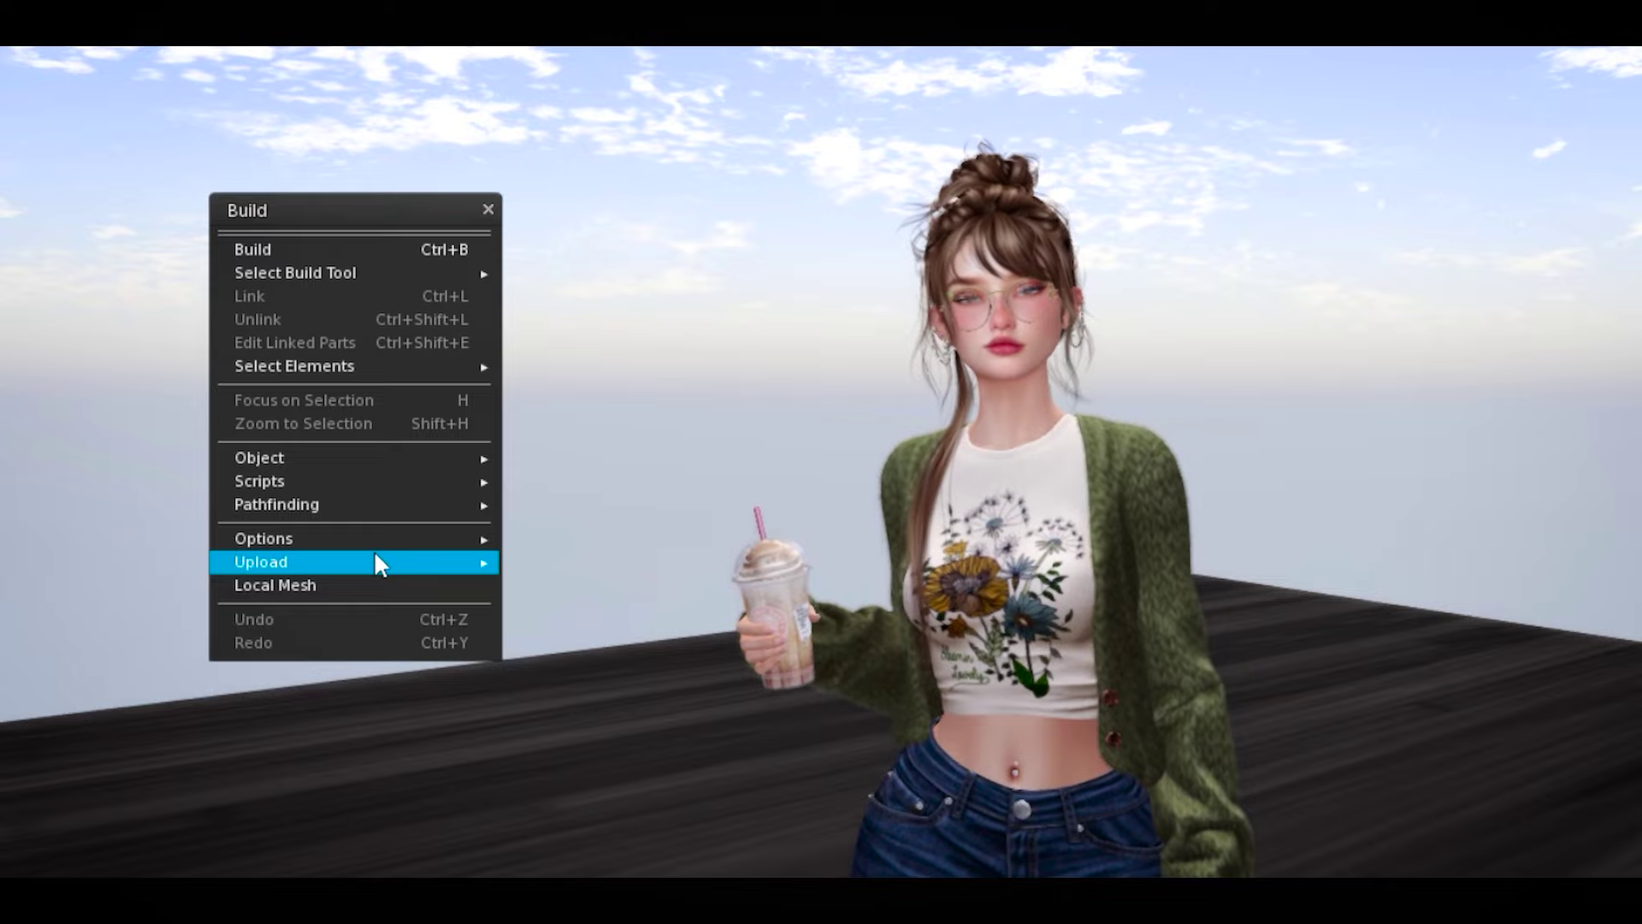
pyautogui.moveTo(359, 561)
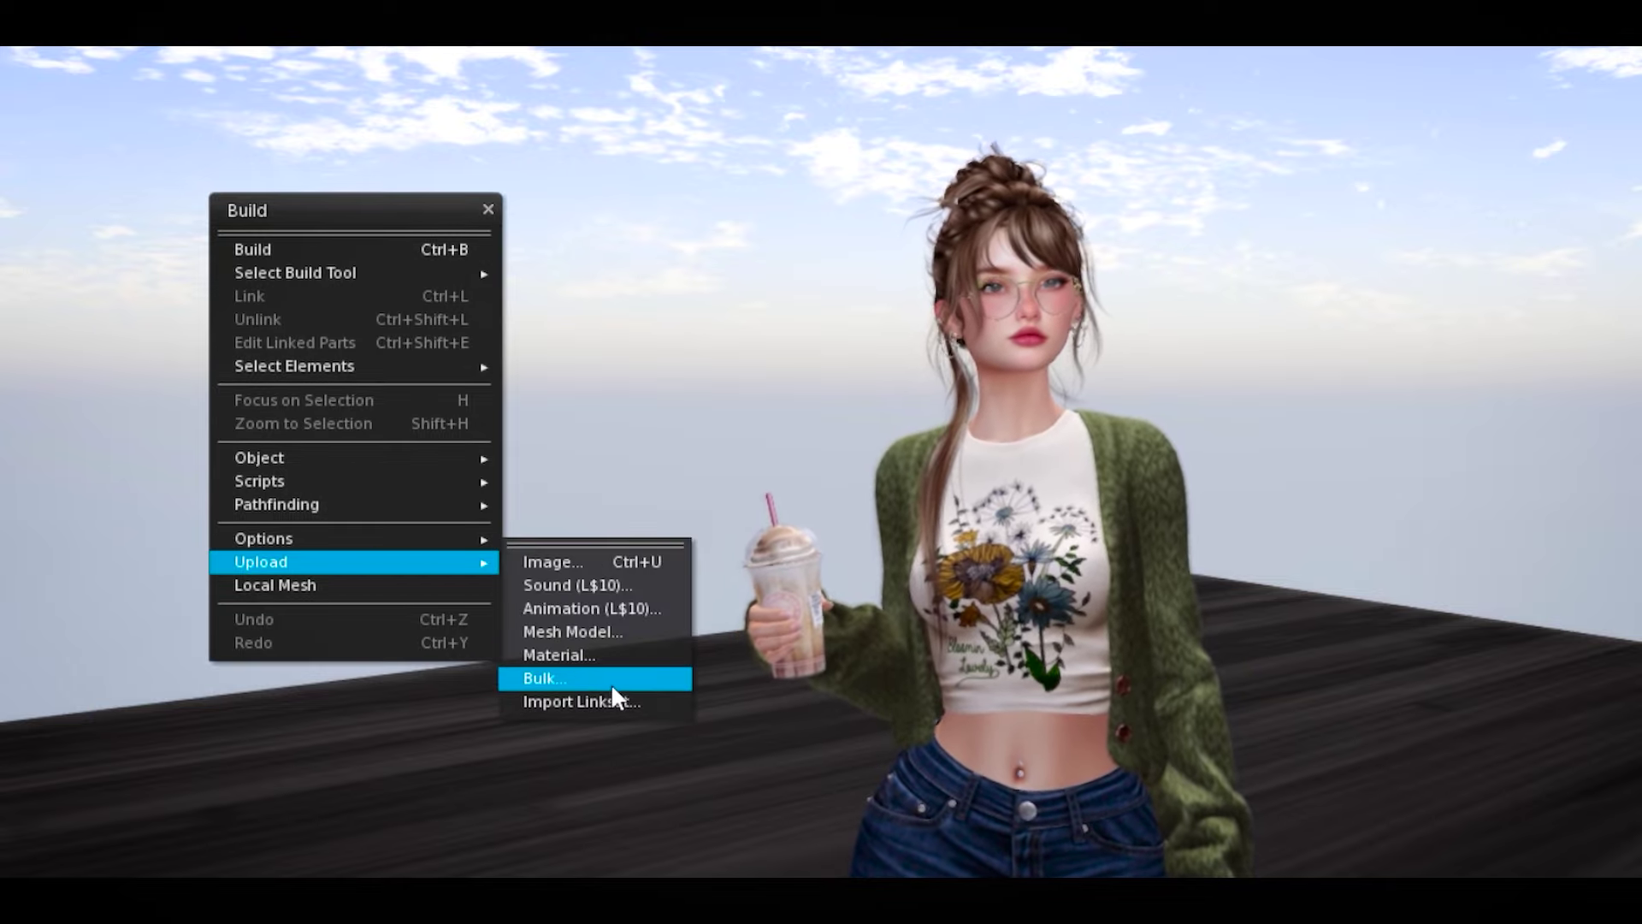
pyautogui.click(613, 680)
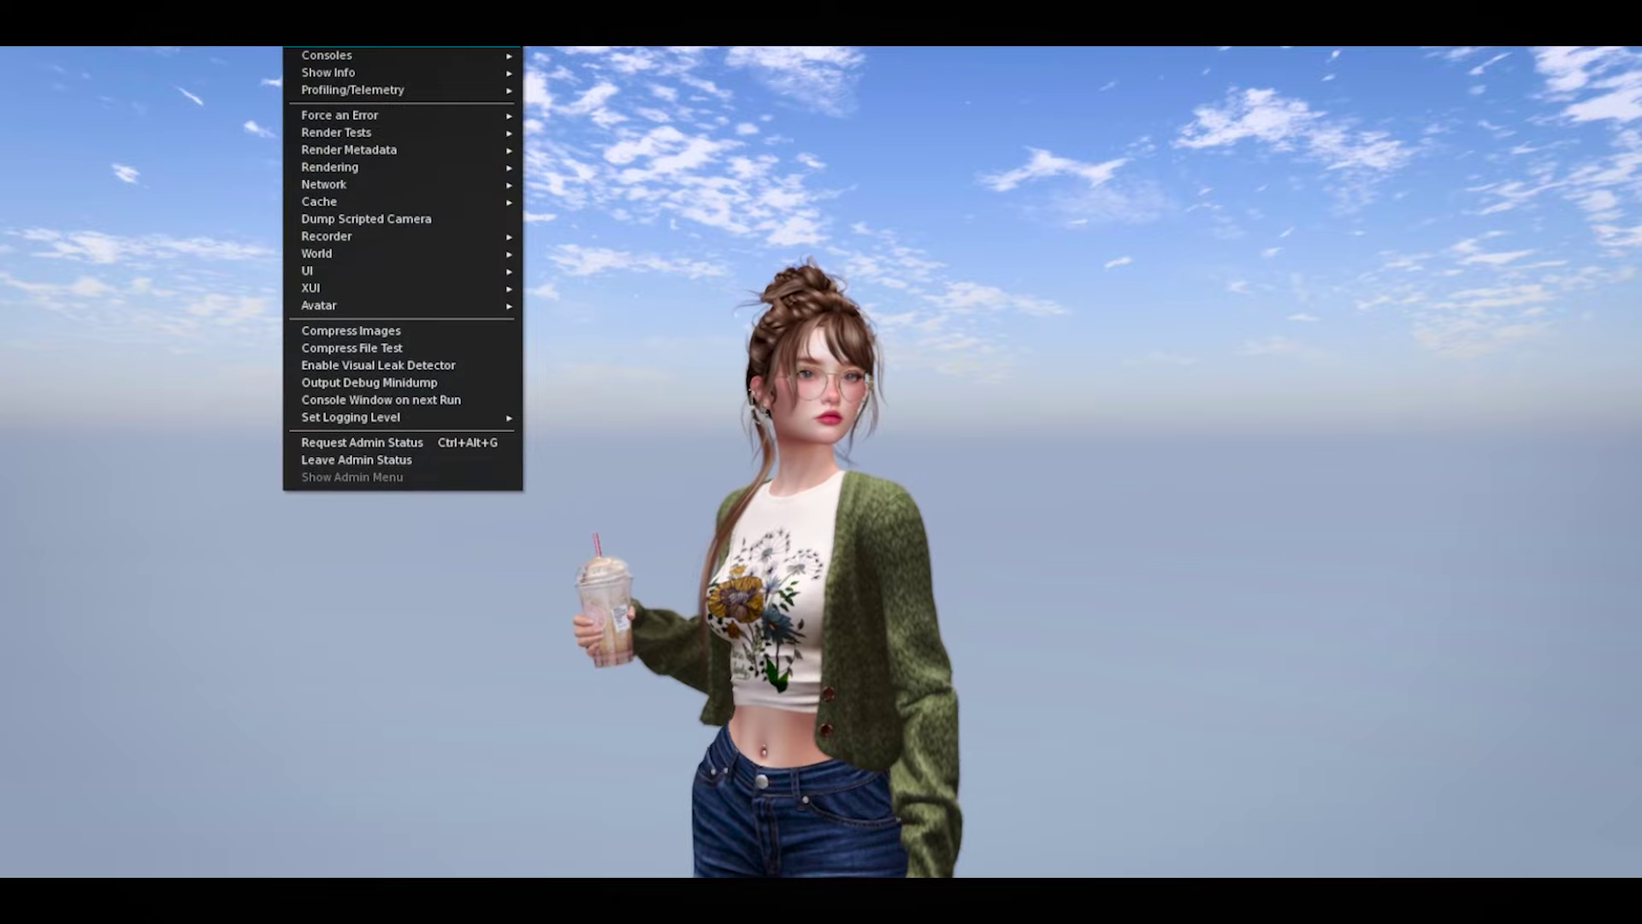
# Move the detached Developer menu aside and load a blue studio HDRI preview backdrop
pyautogui.moveTo(339, 5); pyautogui.dragTo(371, 337)
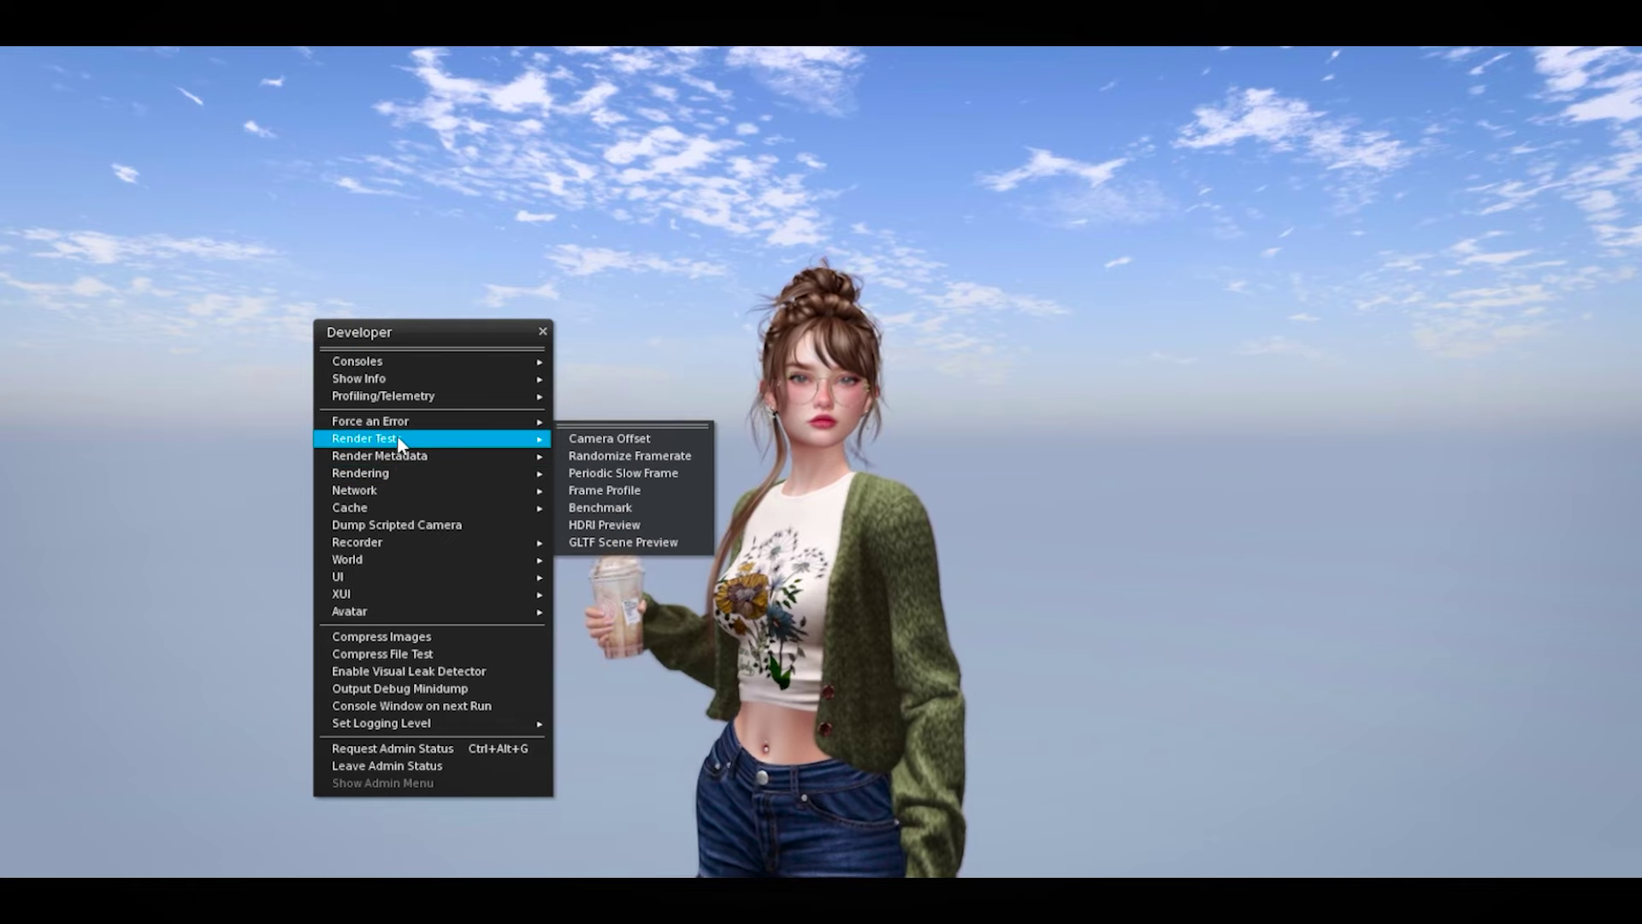
pyautogui.moveTo(367, 436)
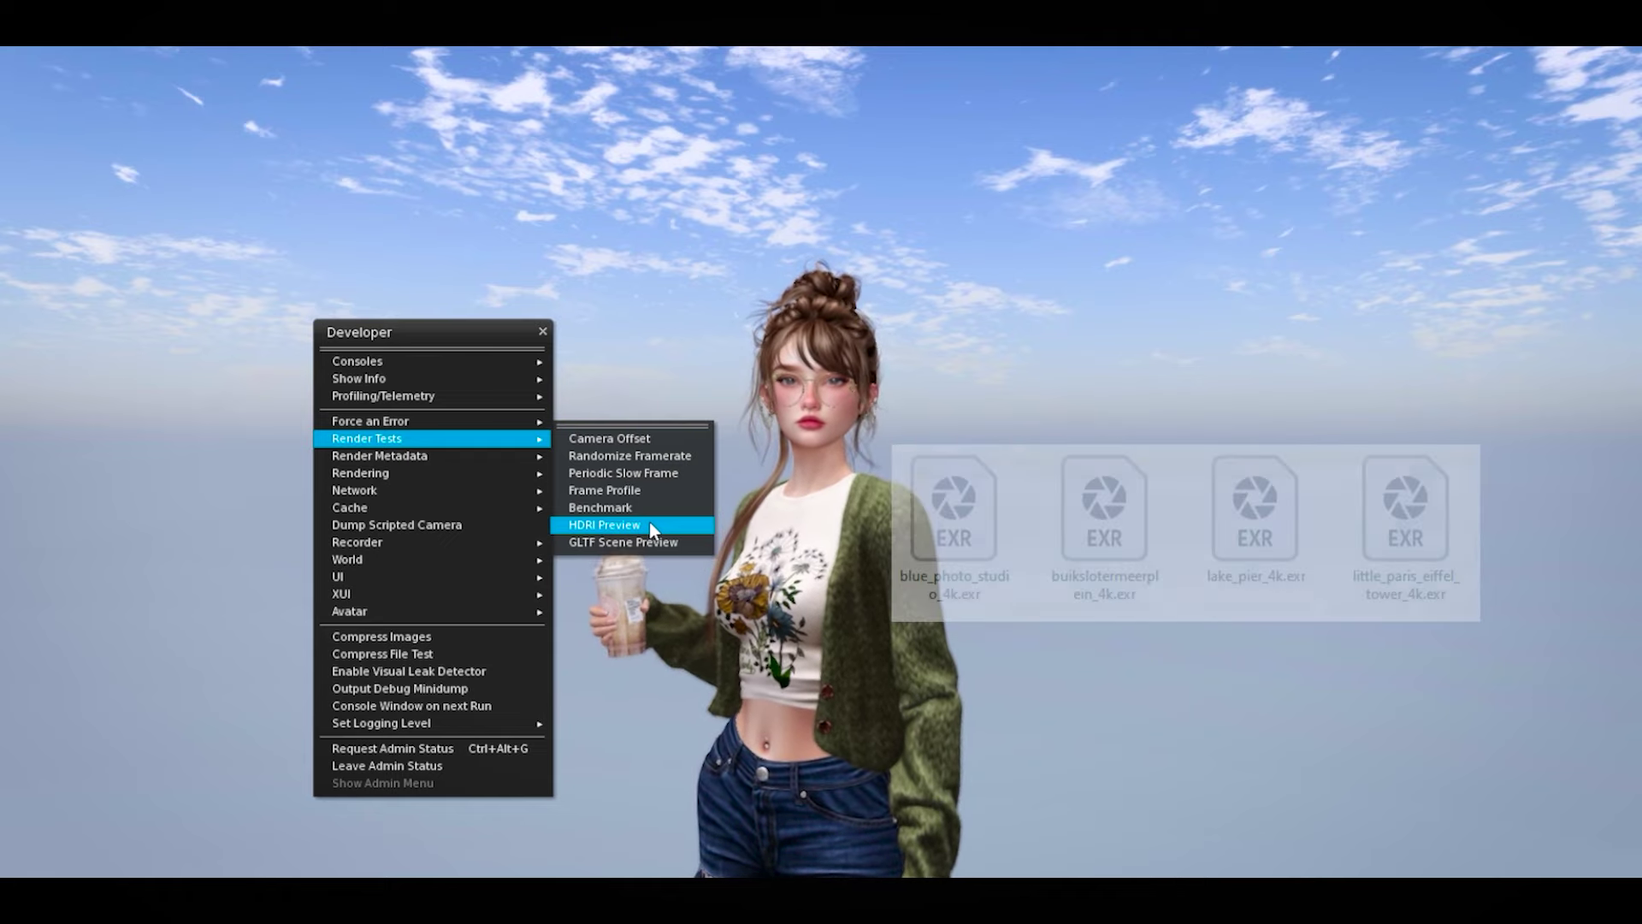
pyautogui.click(649, 522)
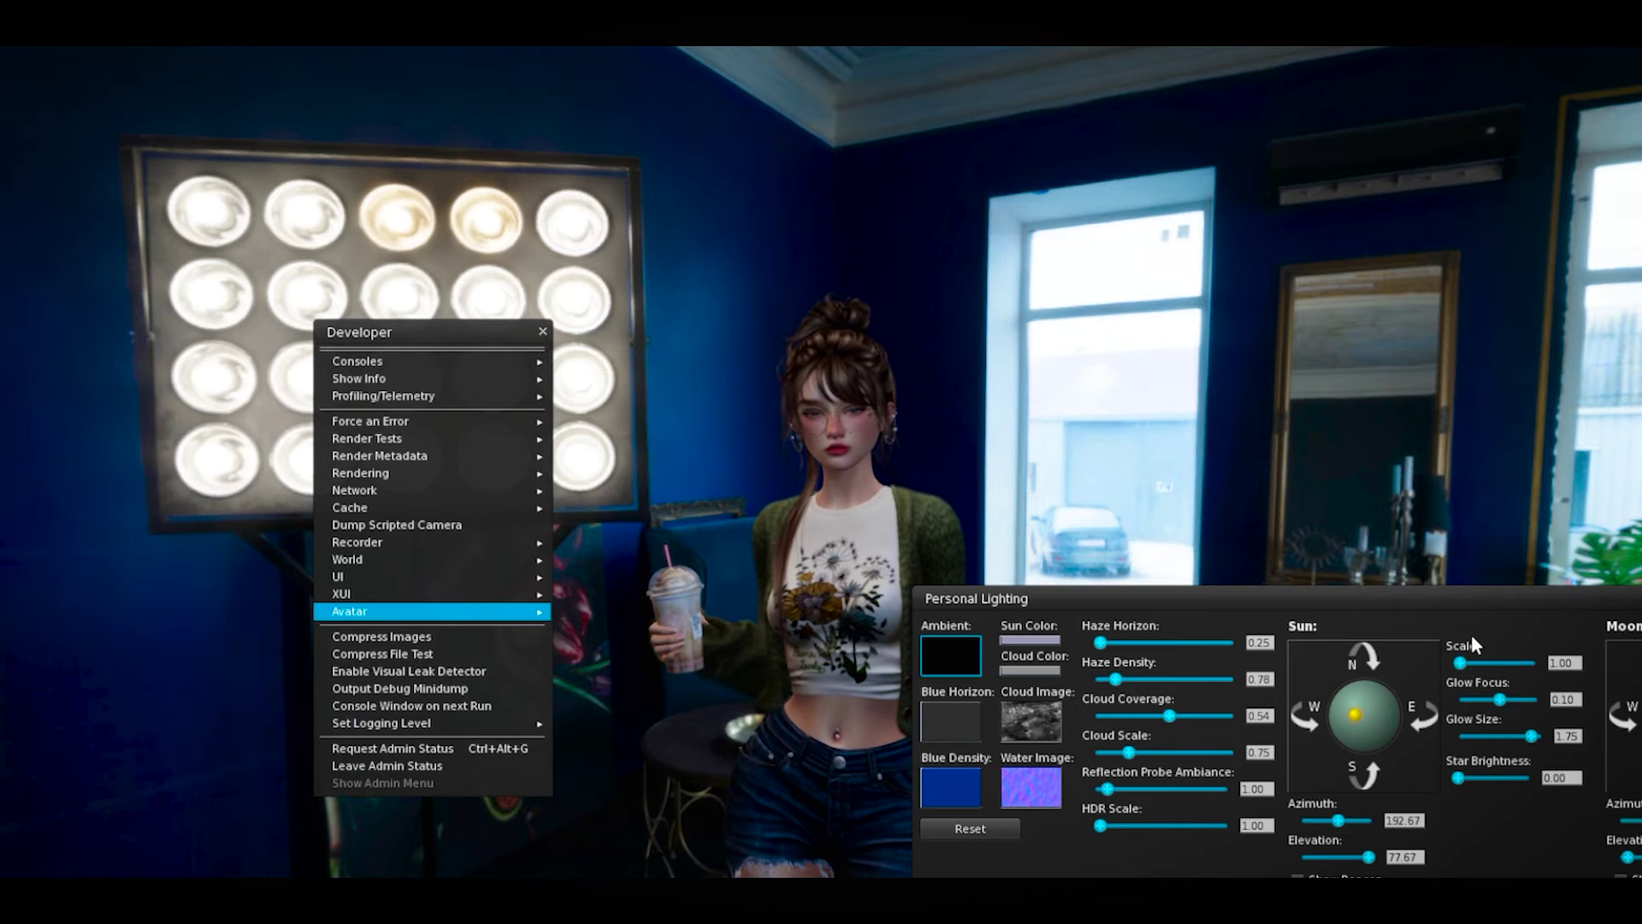
# Lower sun elevation, raise reflection probe ambiance, and load the park HDRI backdrop
pyautogui.moveTo(1471, 635)
pyautogui.mouseDown()
pyautogui.moveTo(1277, 779)
pyautogui.moveTo(1319, 816)
pyautogui.mouseUp()
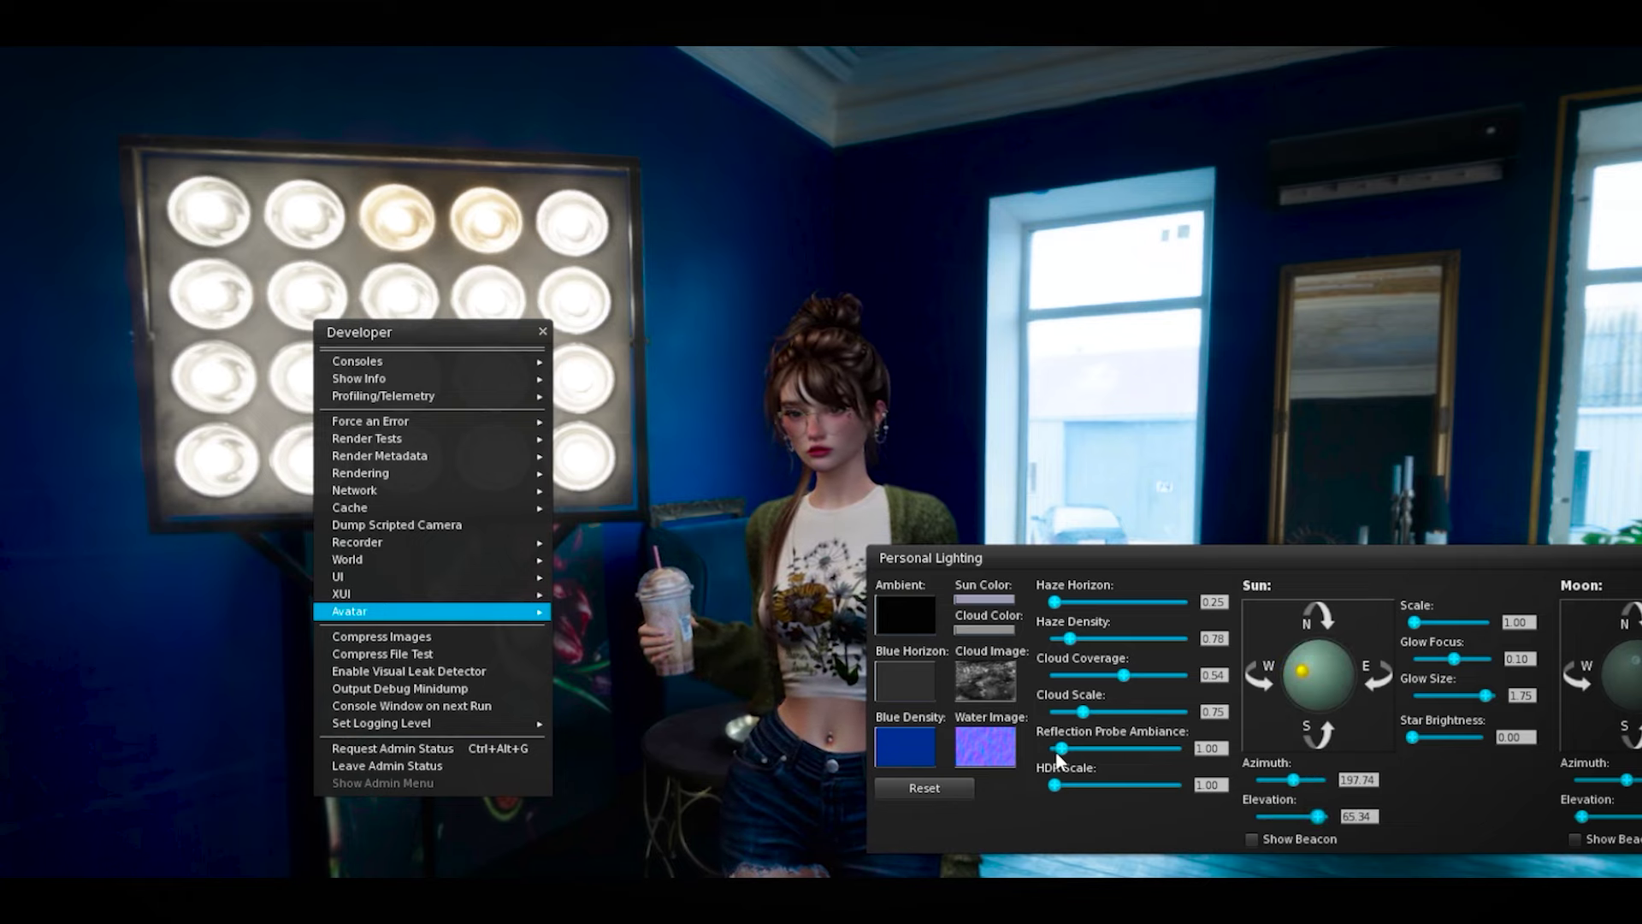
pyautogui.moveTo(1061, 749); pyautogui.dragTo(1078, 748)
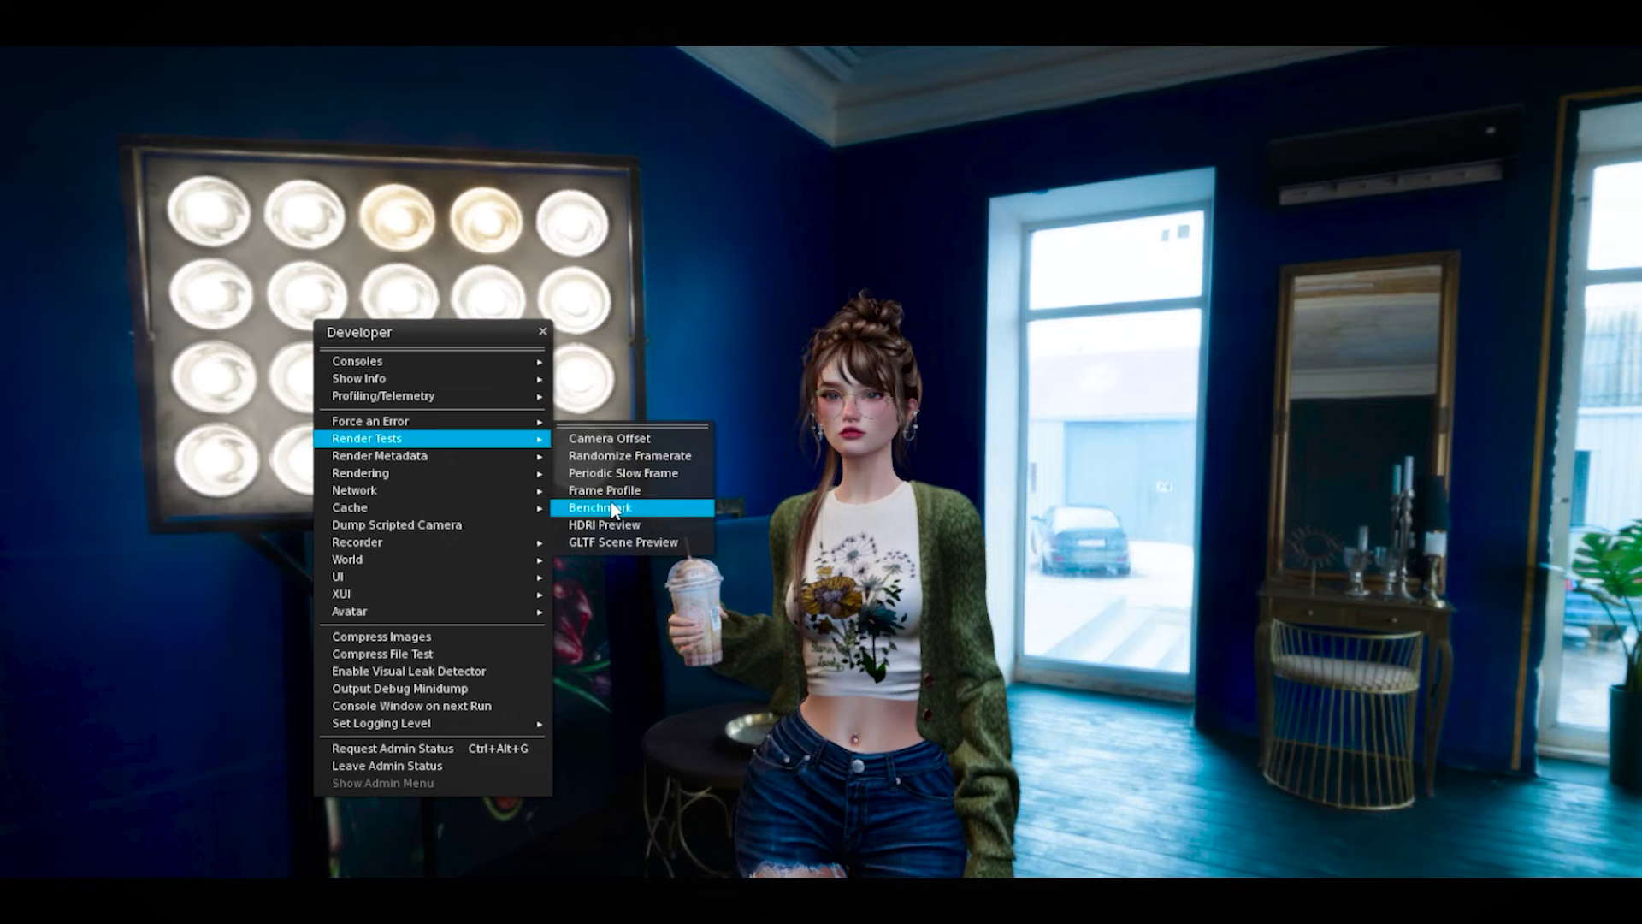
pyautogui.click(600, 522)
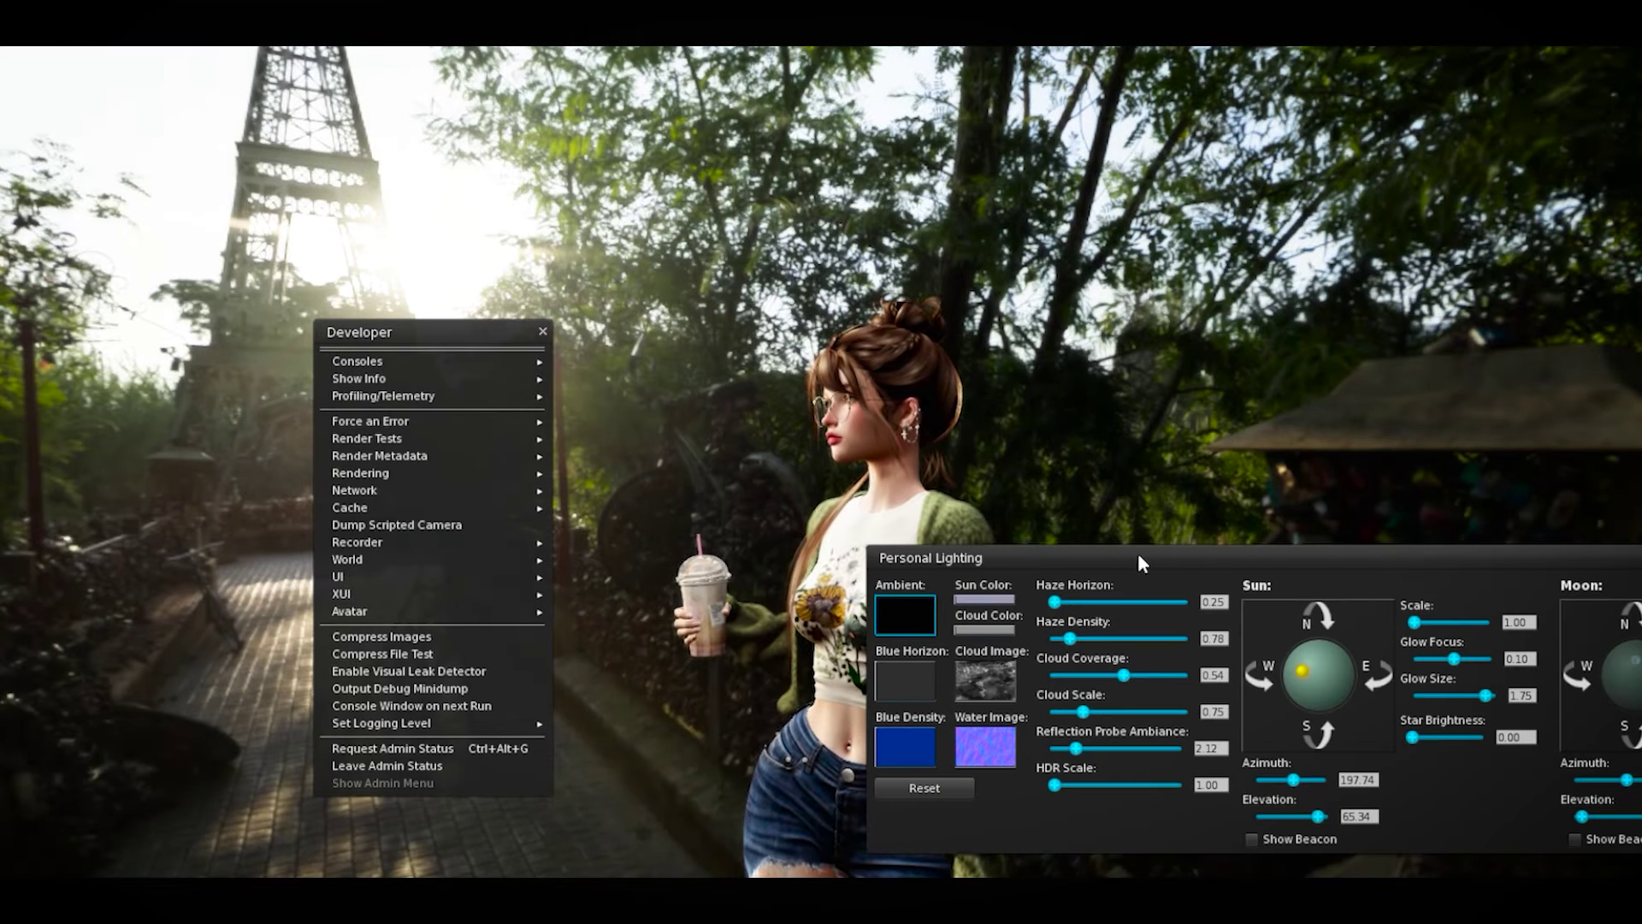
# Raise the sun to full elevation and load the lake HDRI backdrop
pyautogui.moveTo(1139, 552)
pyautogui.mouseDown()
pyautogui.moveTo(1465, 558)
pyautogui.moveTo(1270, 573)
pyautogui.mouseUp()
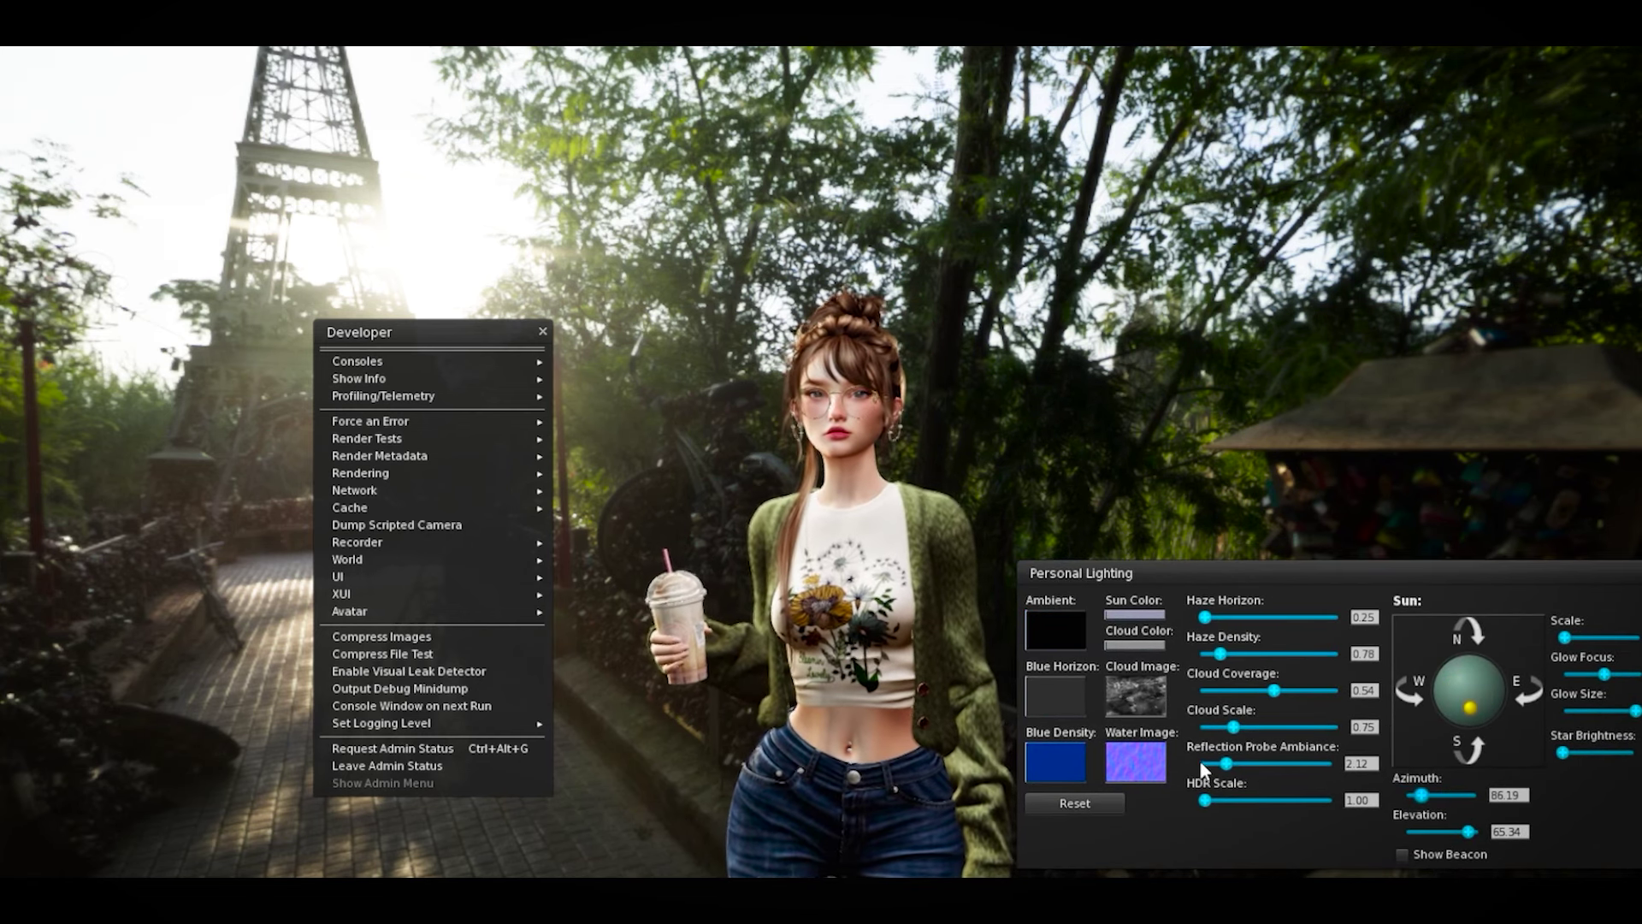
pyautogui.moveTo(1469, 831); pyautogui.dragTo(1488, 831)
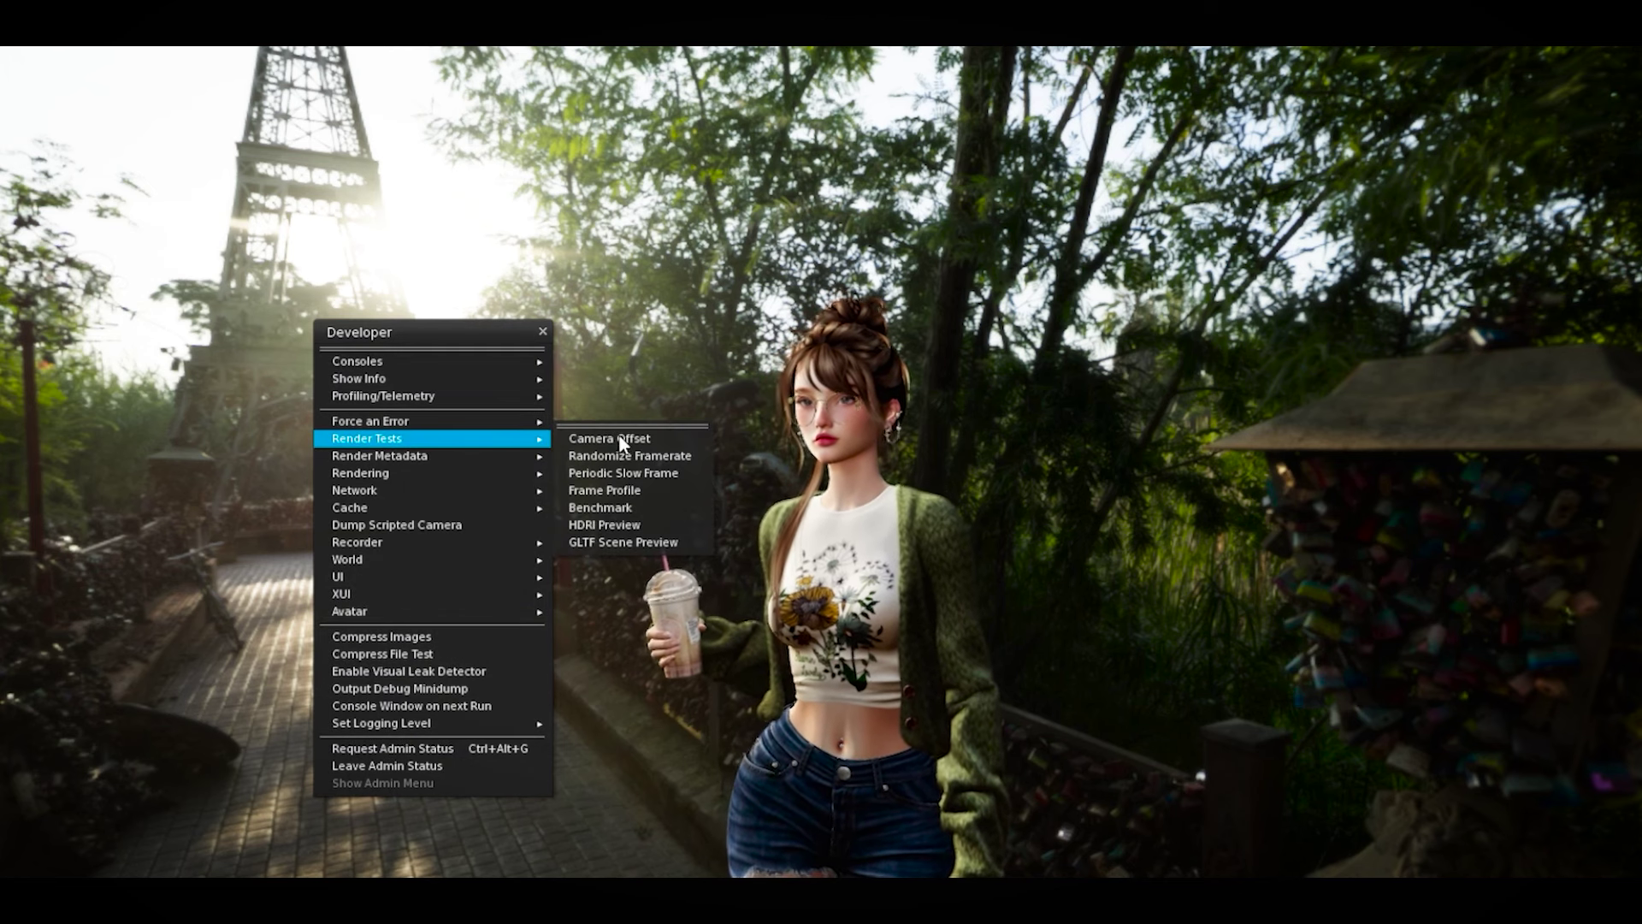
pyautogui.click(603, 525)
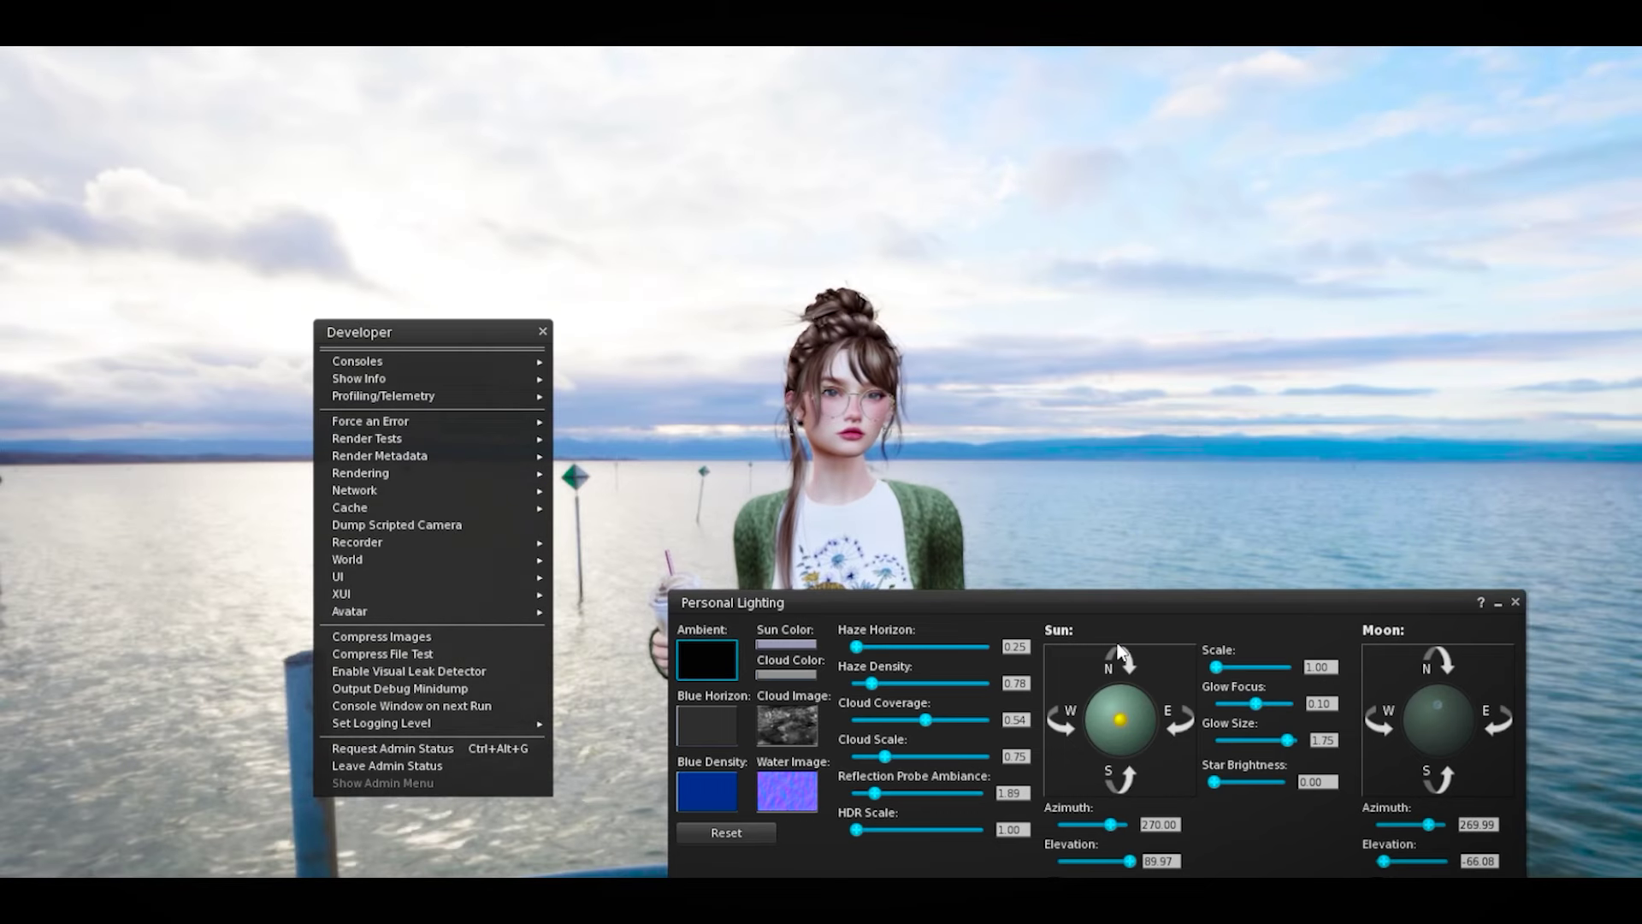
pyautogui.moveTo(900, 602); pyautogui.dragTo(1095, 603)
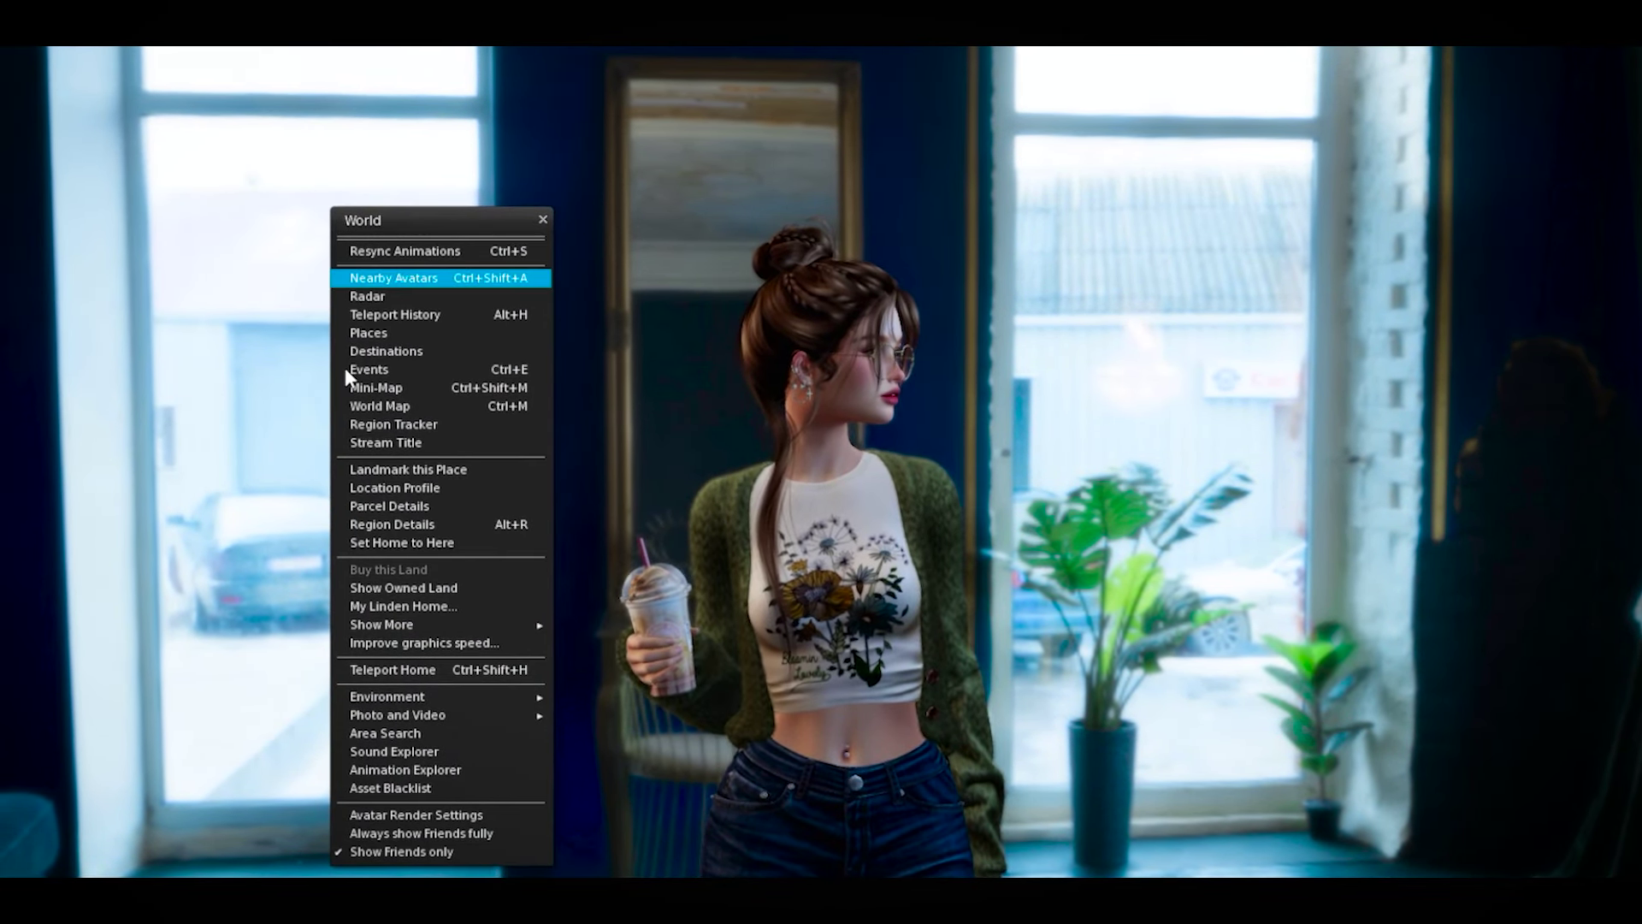
pyautogui.moveTo(436, 695)
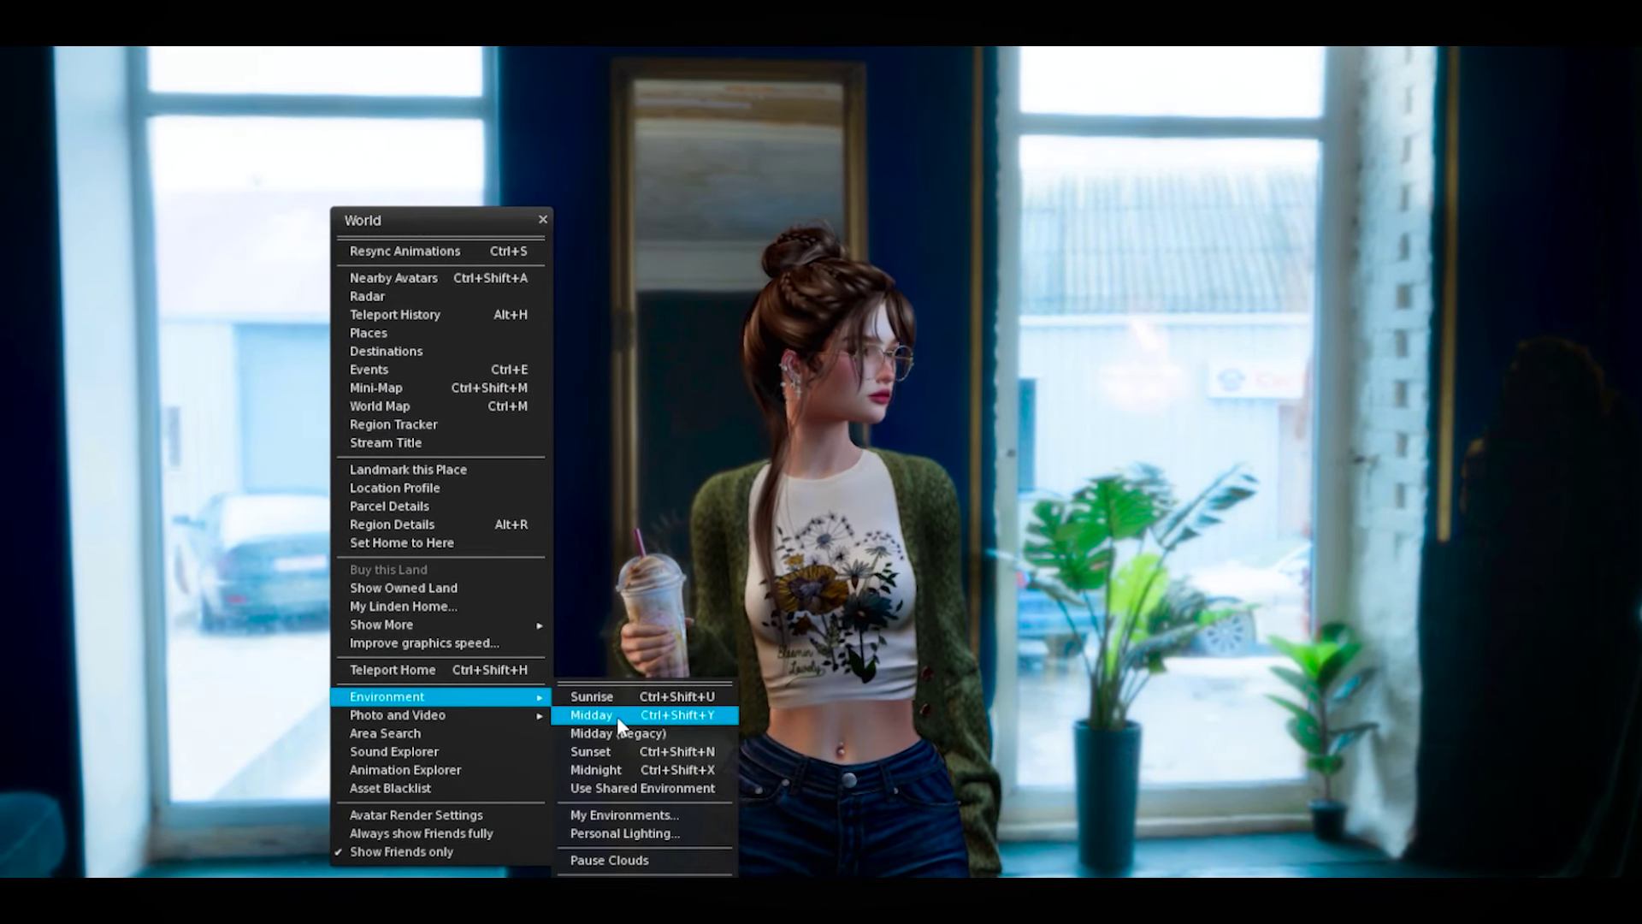
# Switch the environment preset to Midday
pyautogui.click(611, 717)
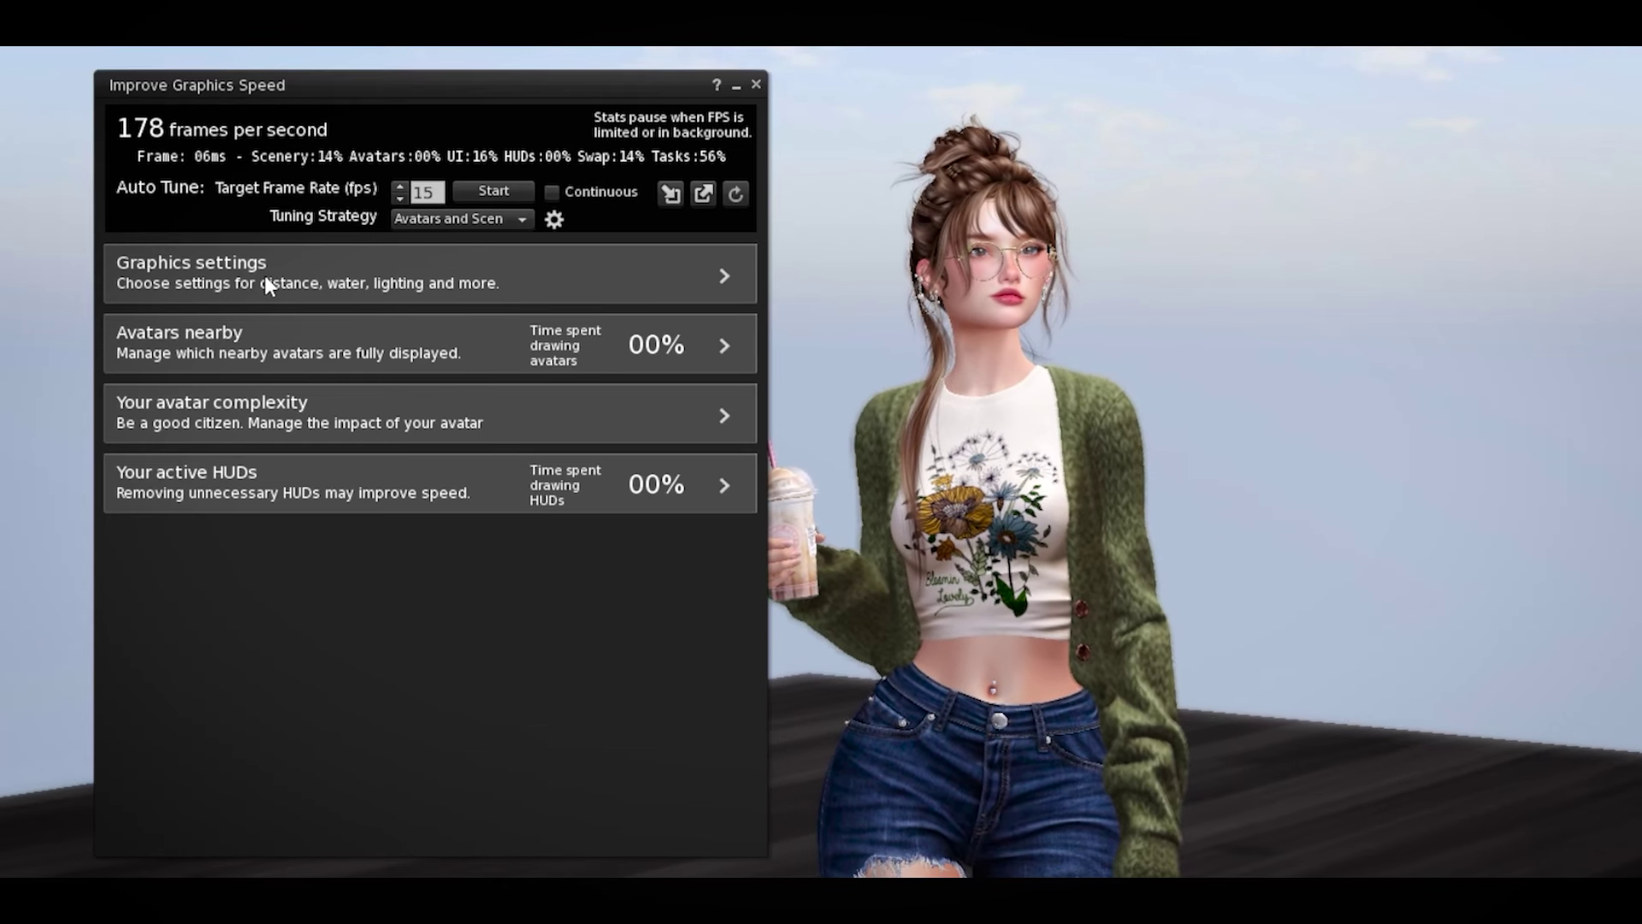
# Set graphics quality to Mid with Sun/Moon shadow sources
pyautogui.click(265, 272)
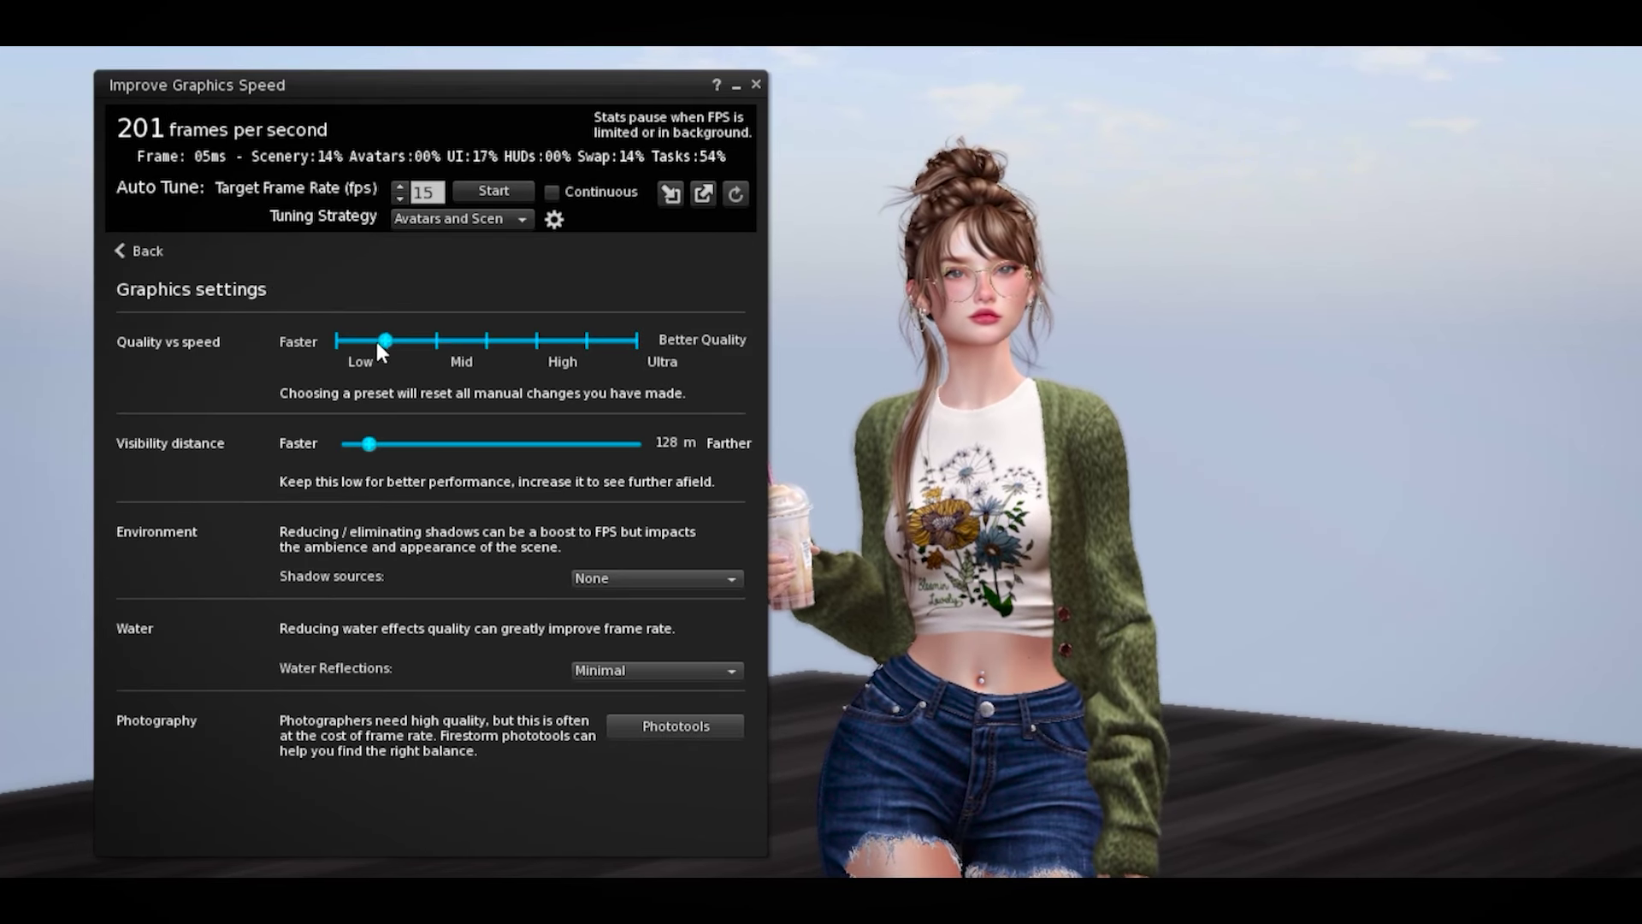
pyautogui.click(487, 339)
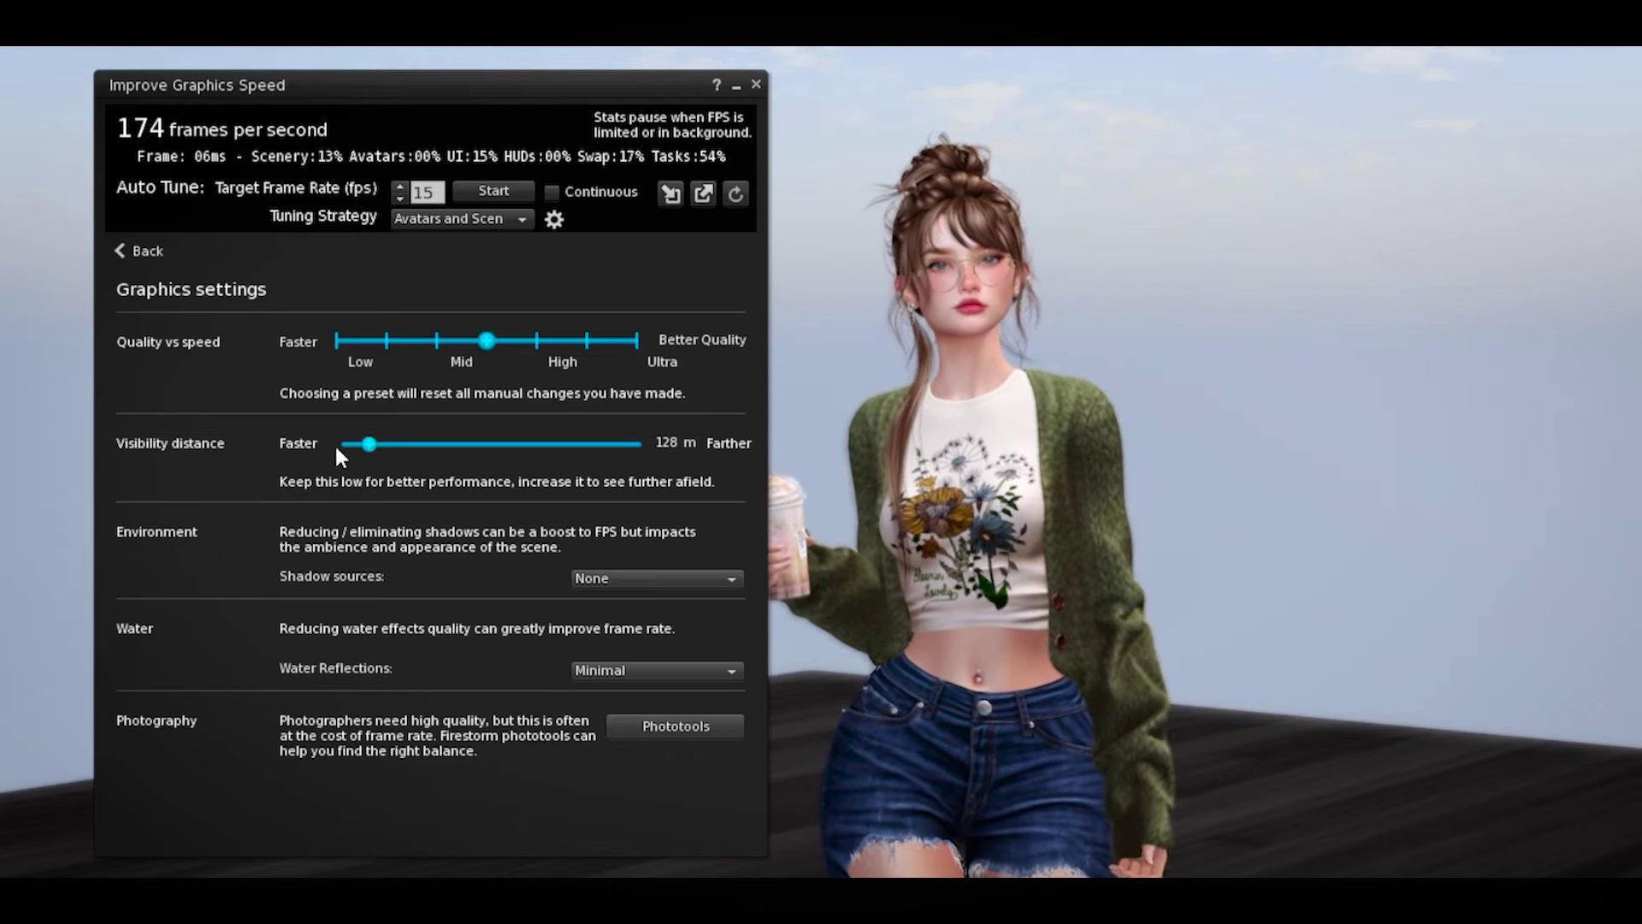
pyautogui.click(585, 579)
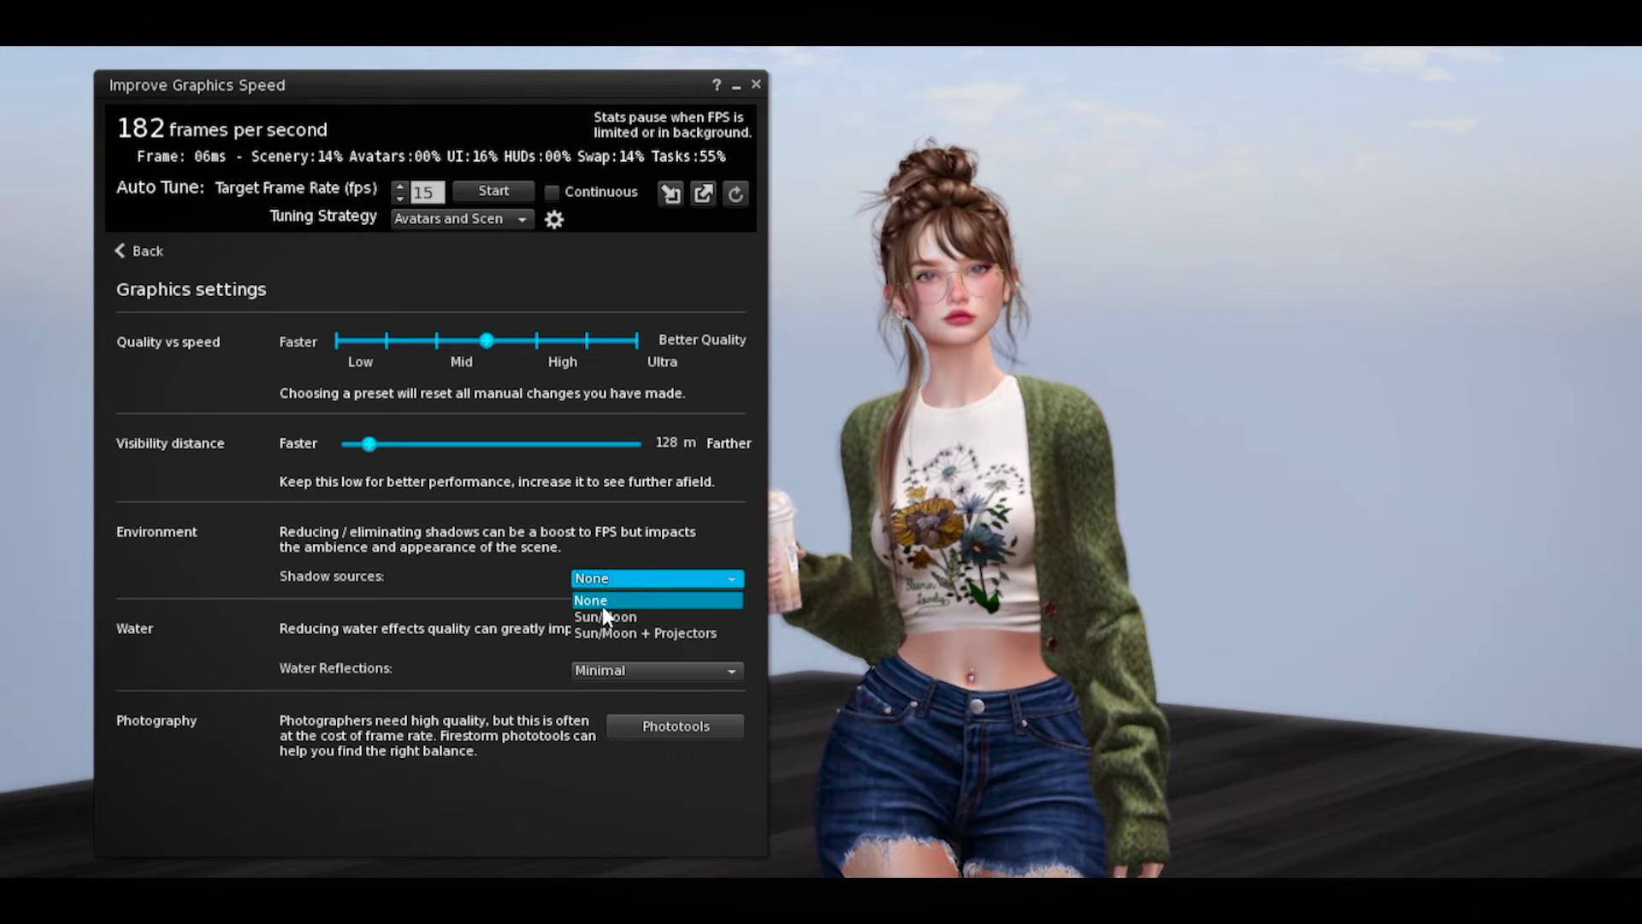
pyautogui.click(602, 601)
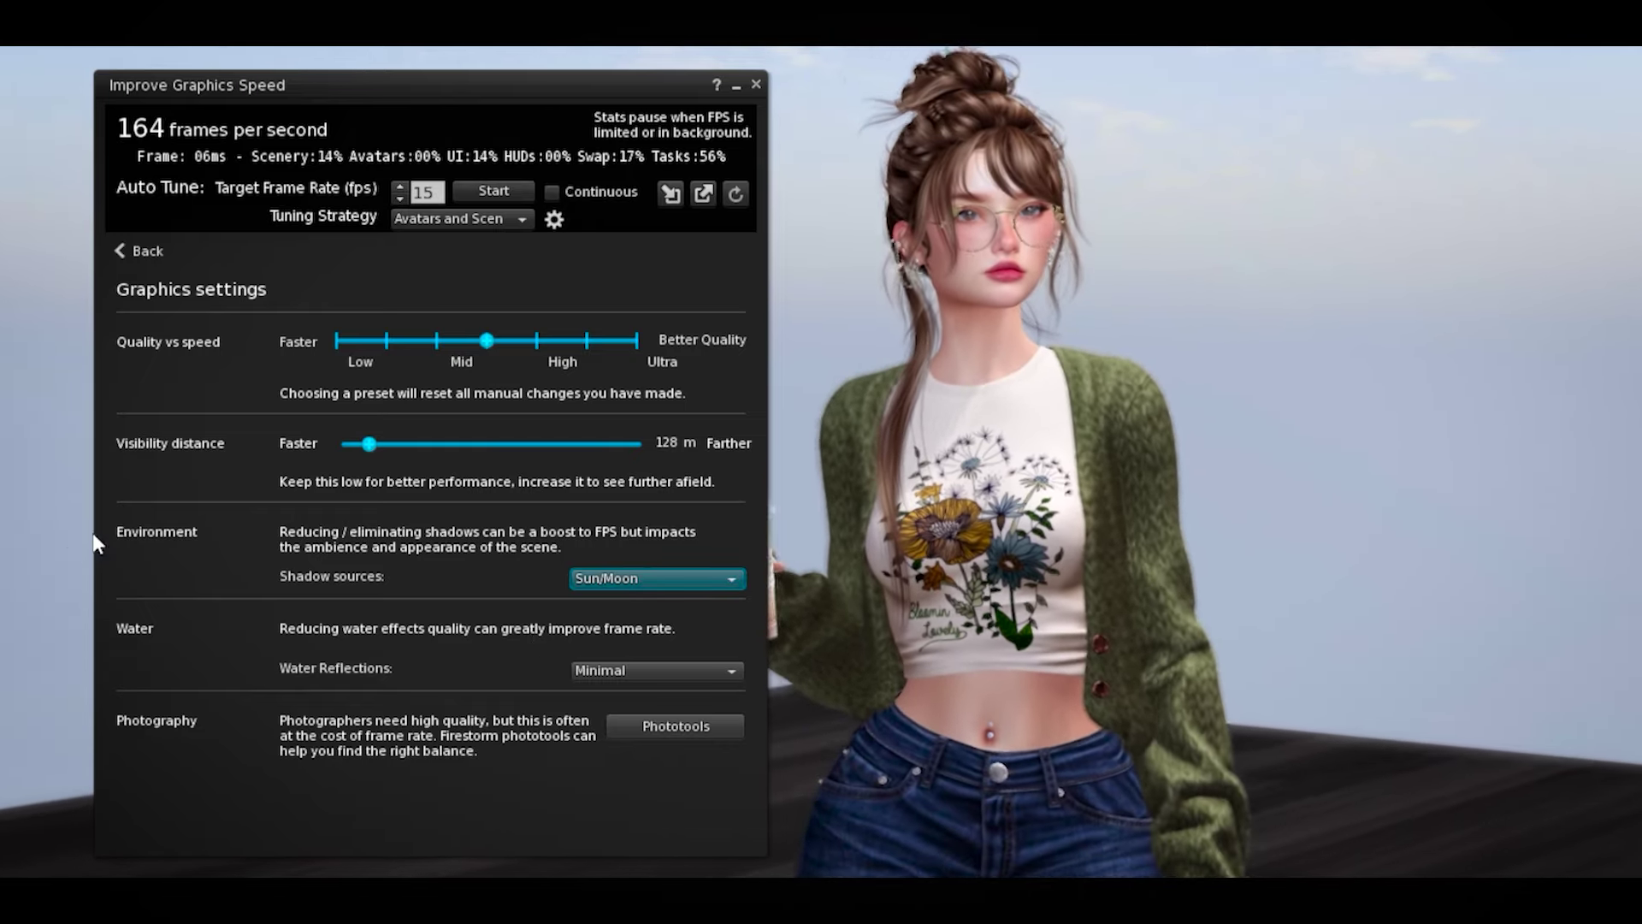
pyautogui.click(128, 252)
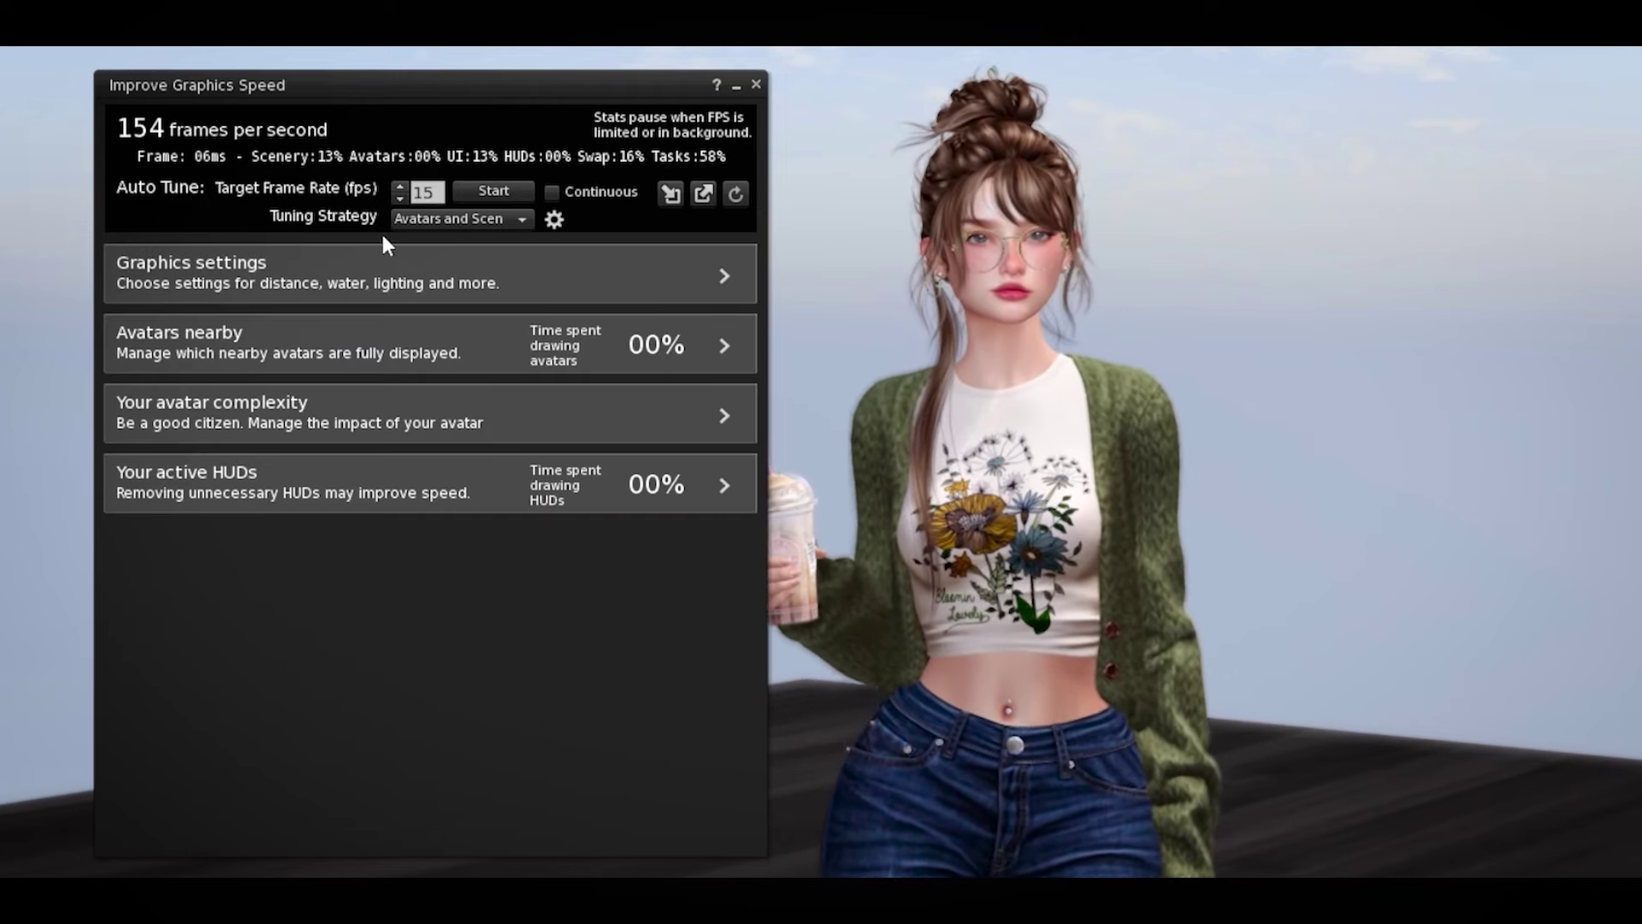
# Drop graphics quality to the Low preset
pyautogui.click(370, 269)
pyautogui.click(388, 342)
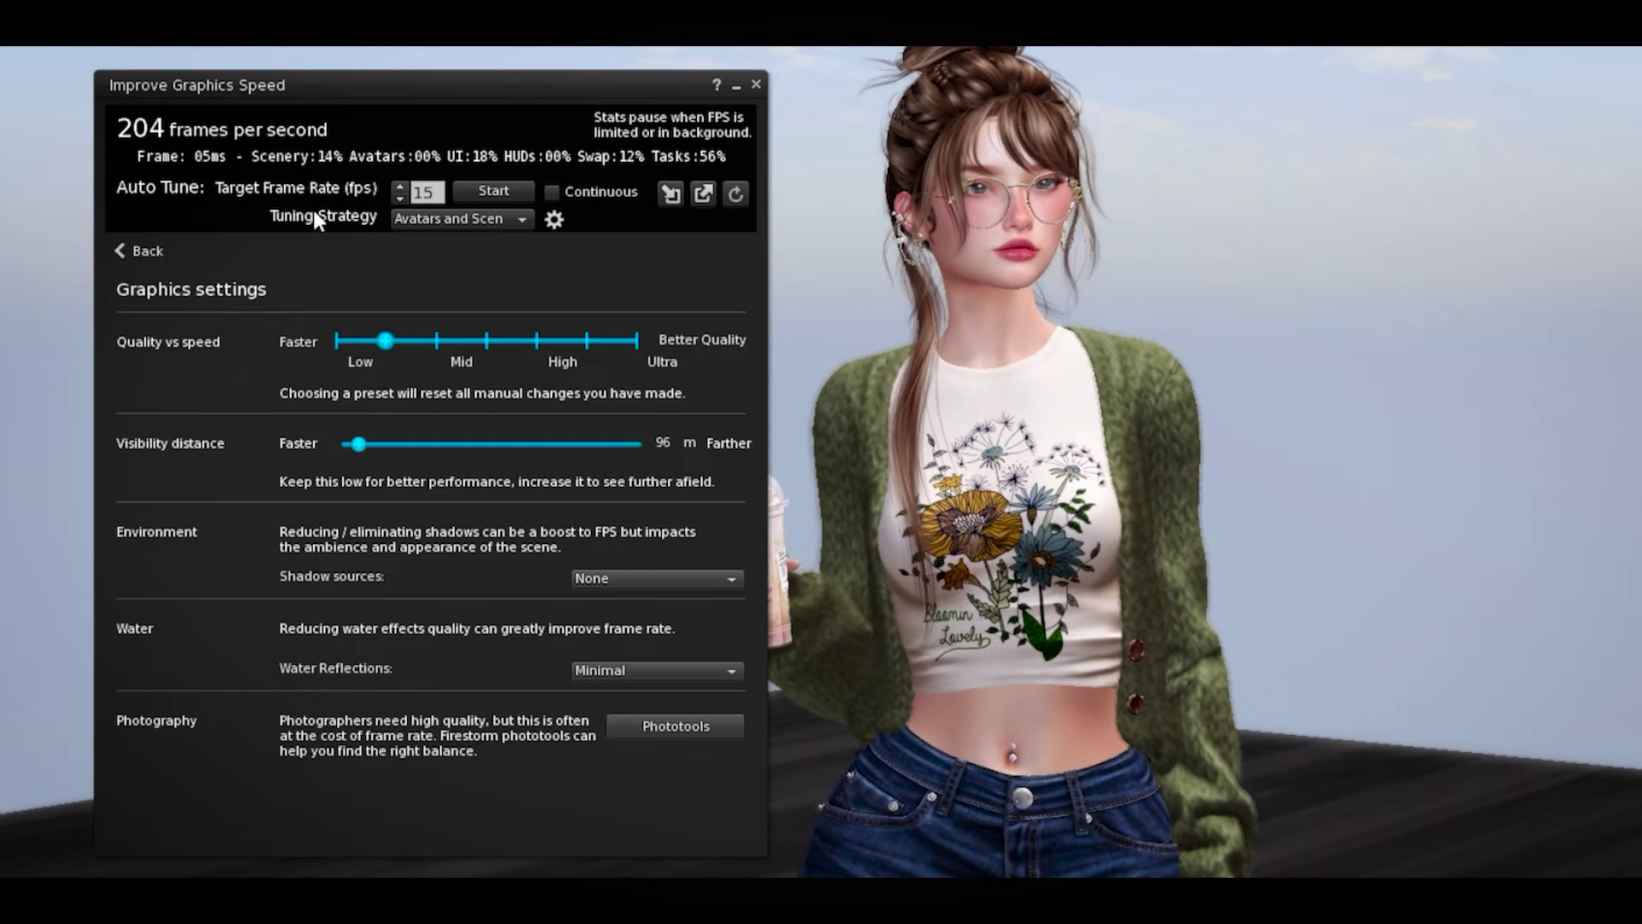
pyautogui.click(126, 251)
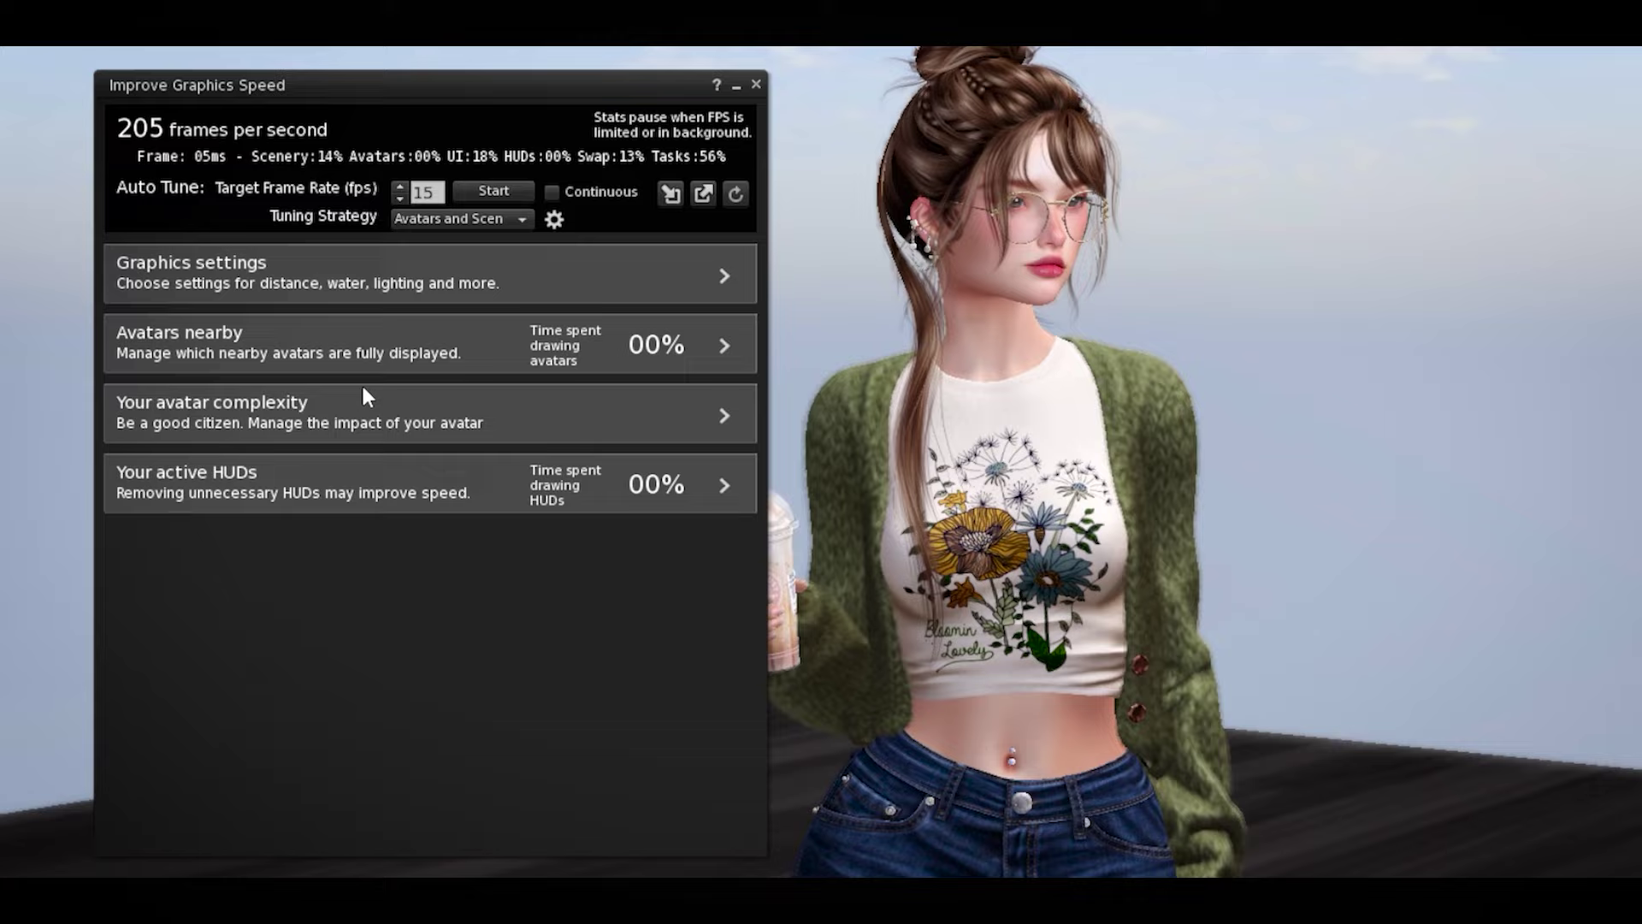